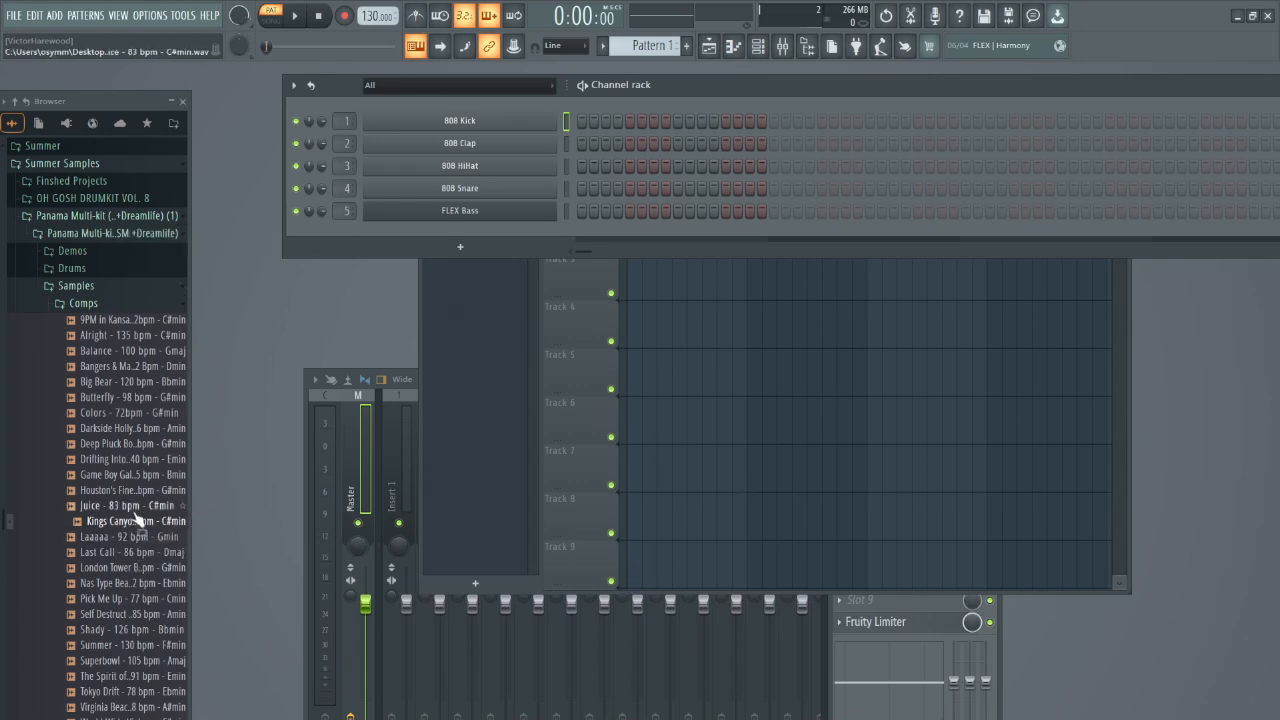
Preview the Deep Pluck Bounce - 98 bpm - G#min sample and open it in a new Slicex channel.
click(148, 445)
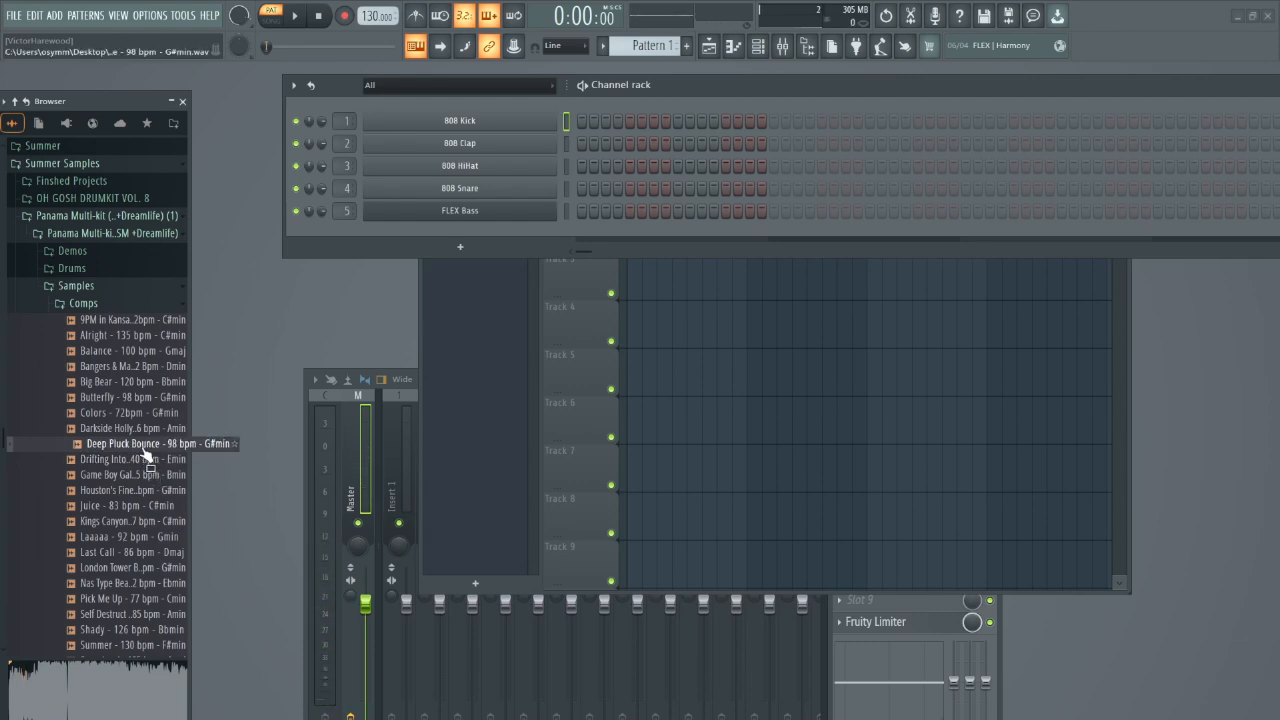
right_click(145, 447)
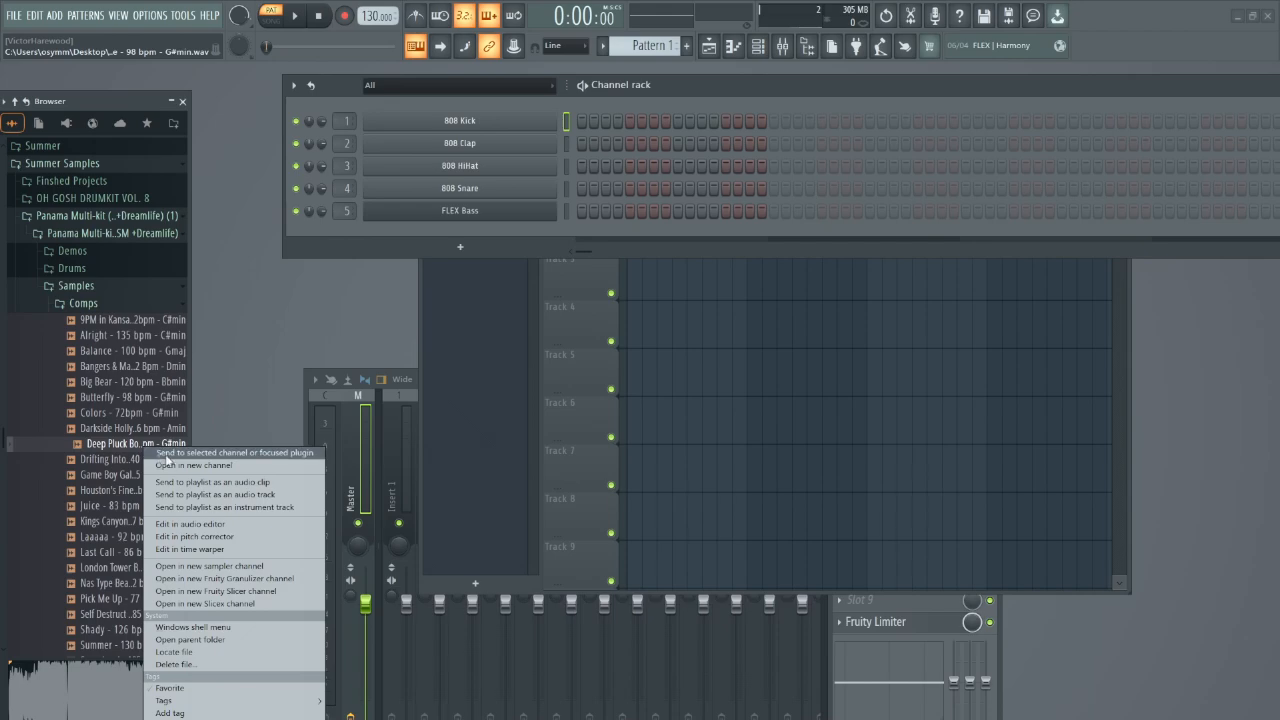
click(239, 603)
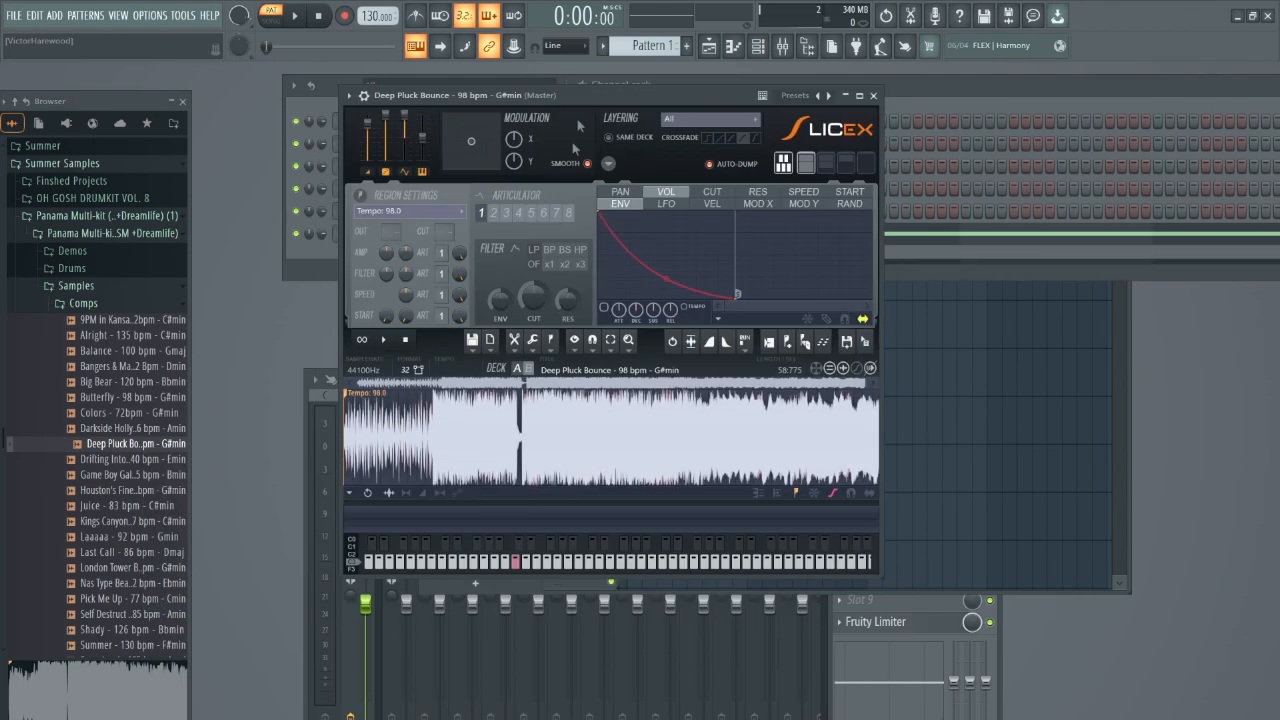
Audition the sample in Slicex and examine its waveform for the point where the full section starts after the intro.
scroll(397, 437, up, 5)
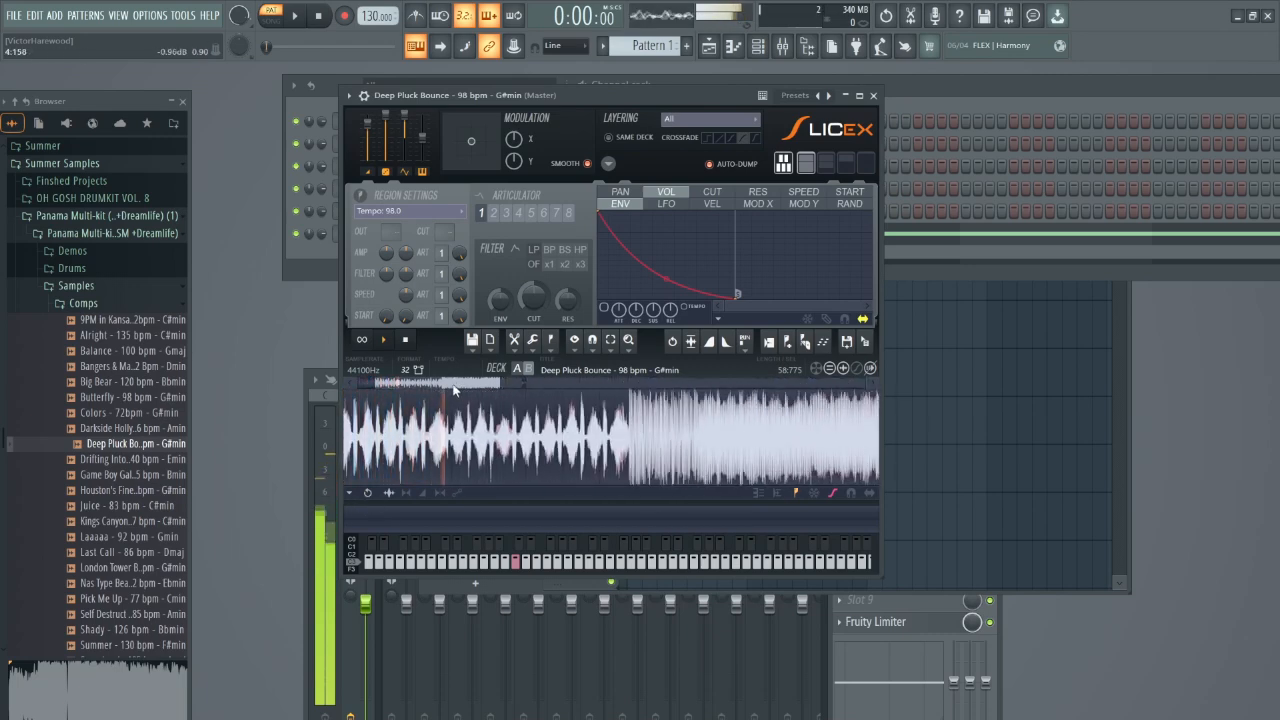
scroll(641, 420, down, 2)
scroll(641, 420, down, 2)
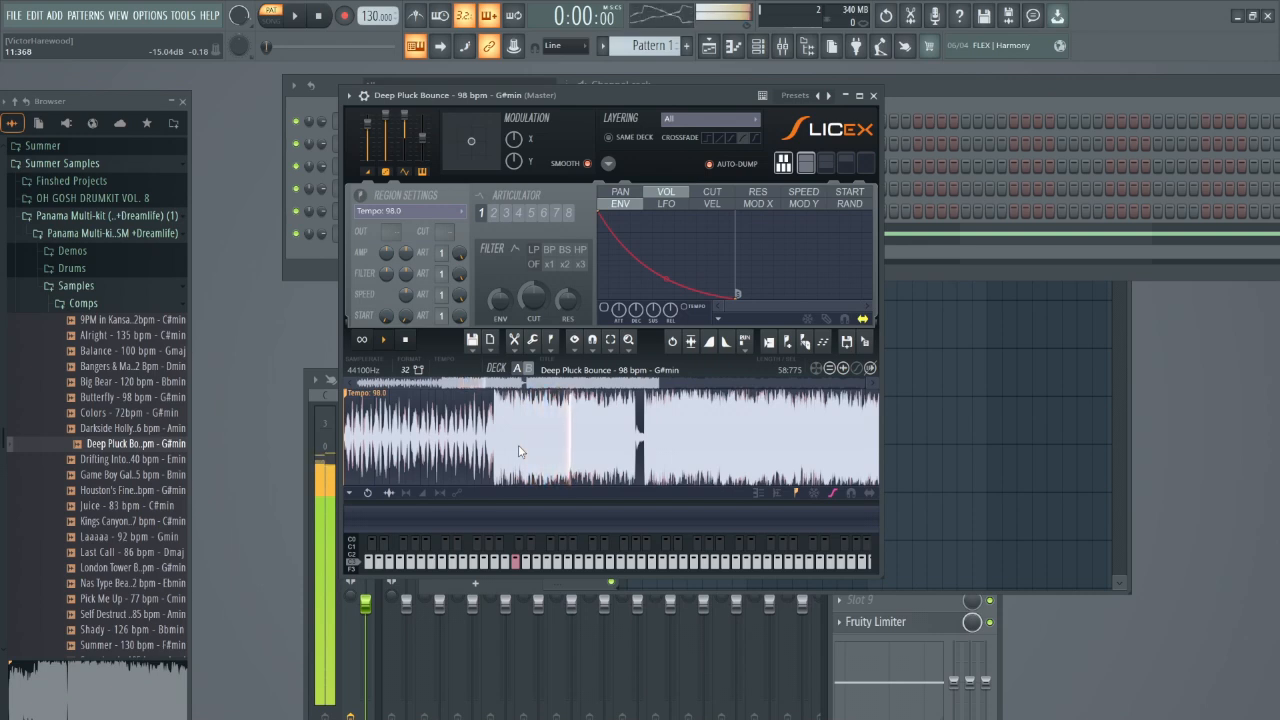
scroll(476, 440, down, 2)
scroll(476, 440, down, 1)
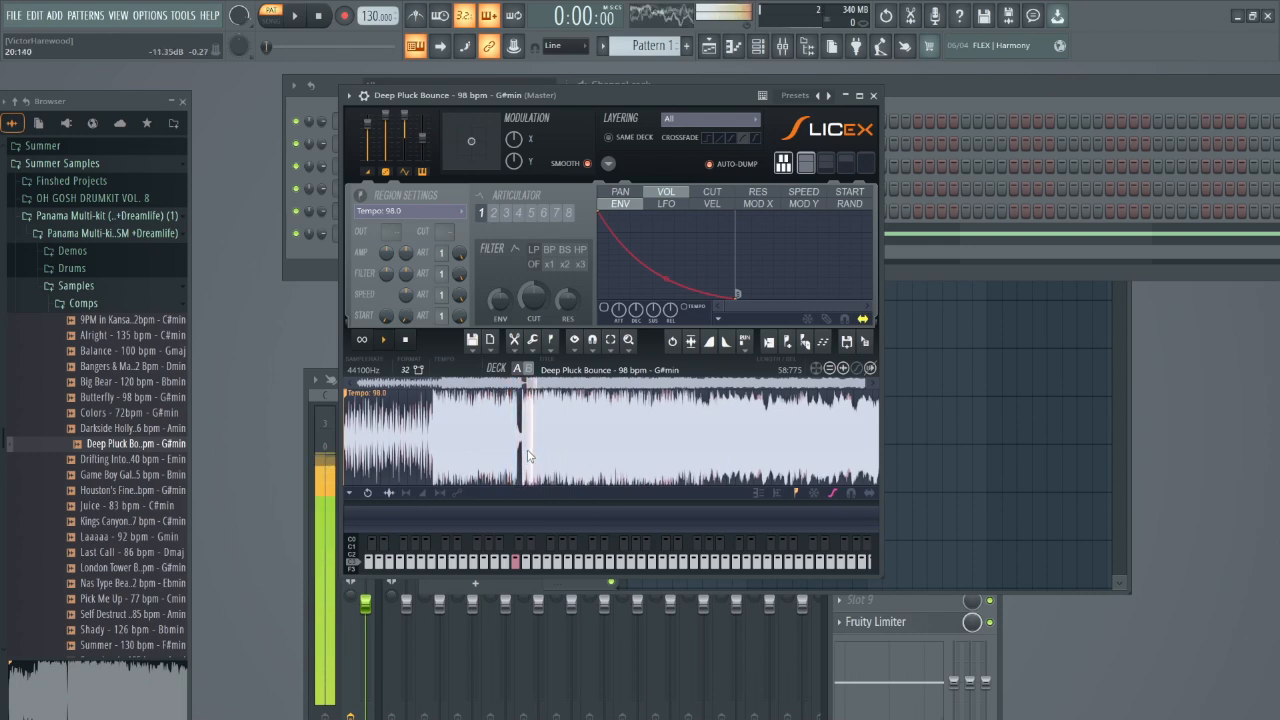
scroll(460, 425, up, 2)
scroll(427, 403, up, 2)
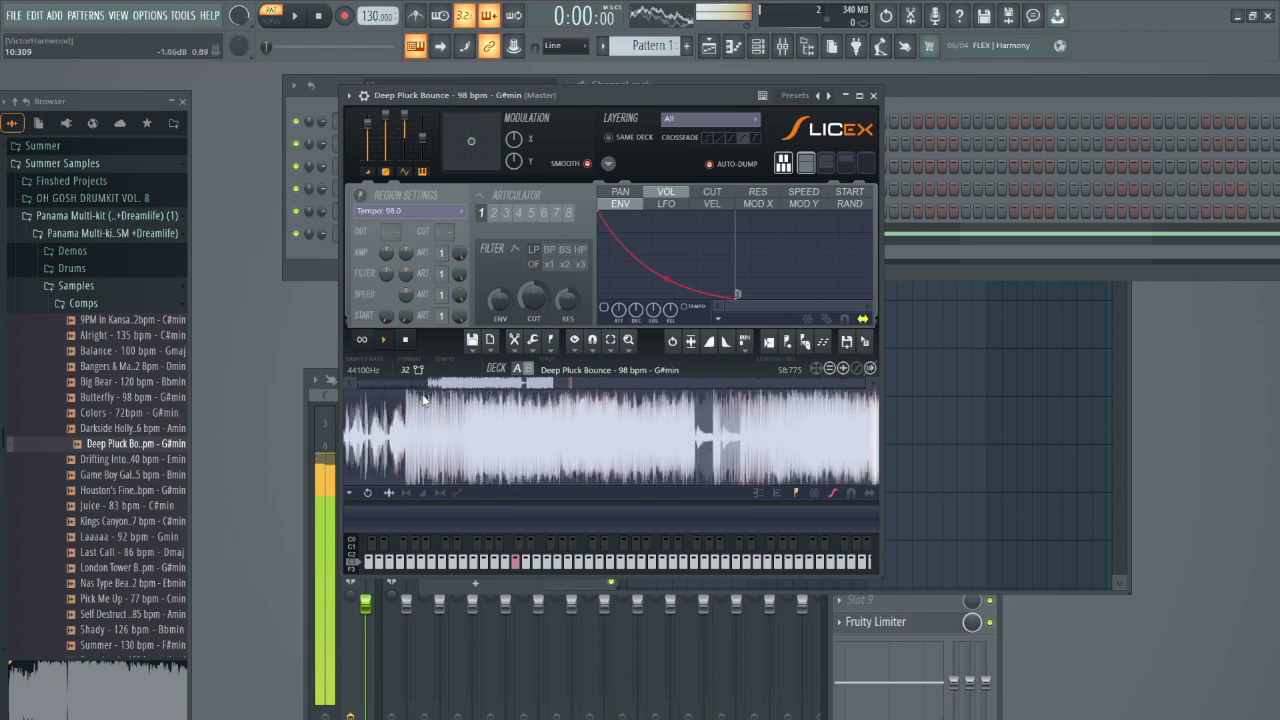
click(406, 340)
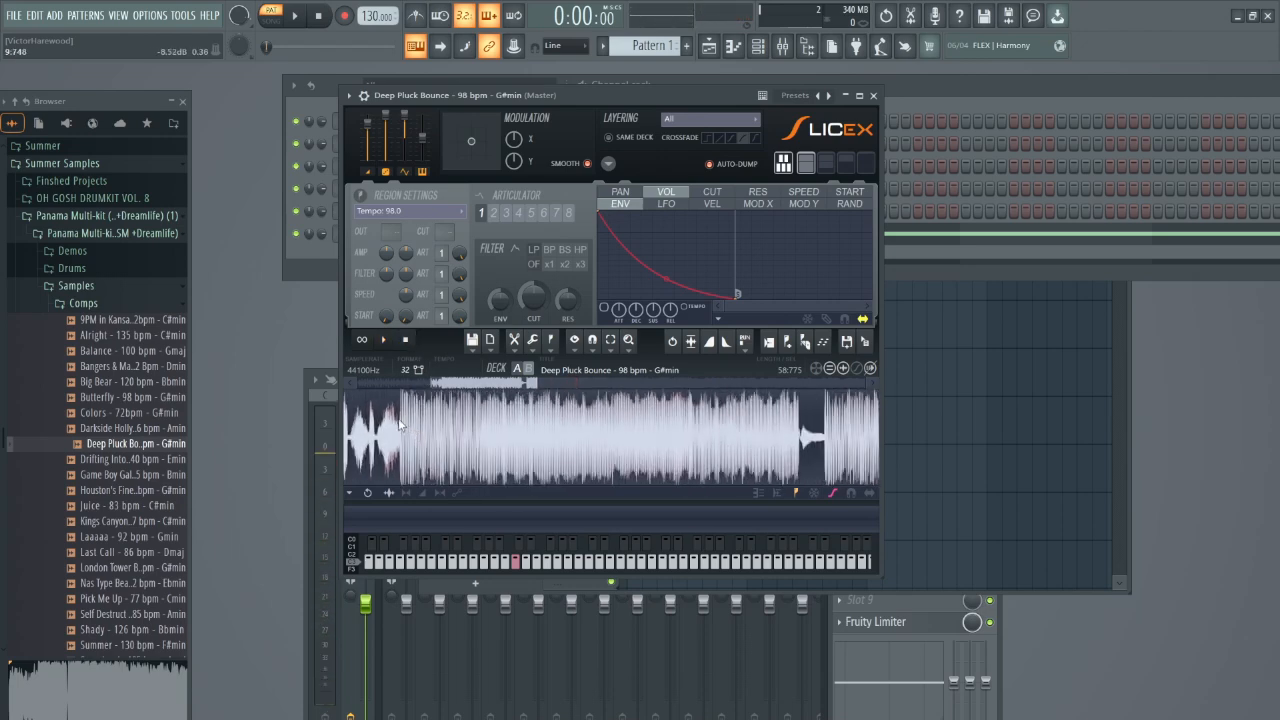
Add a slice marker at the start of the full section and fine-tune it to 9:788 on the waveform.
click(789, 342)
scroll(398, 434, up, 4)
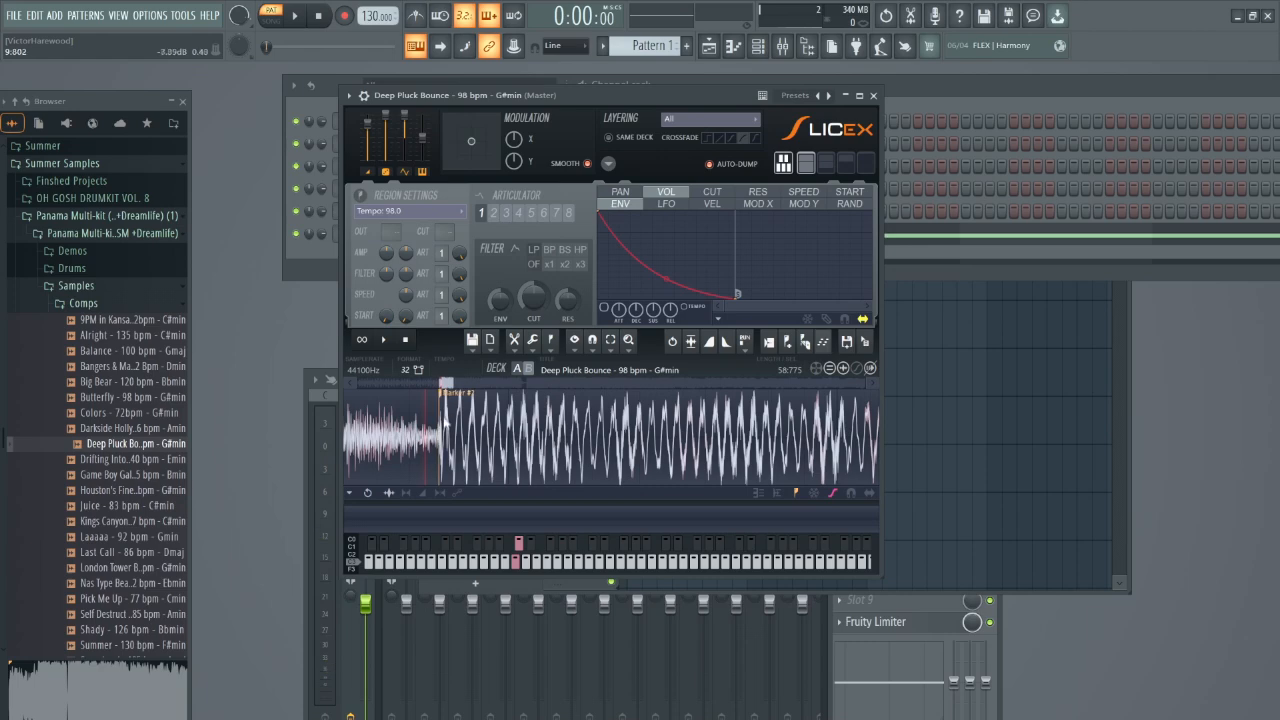
scroll(433, 425, up, 3)
scroll(433, 425, up, 4)
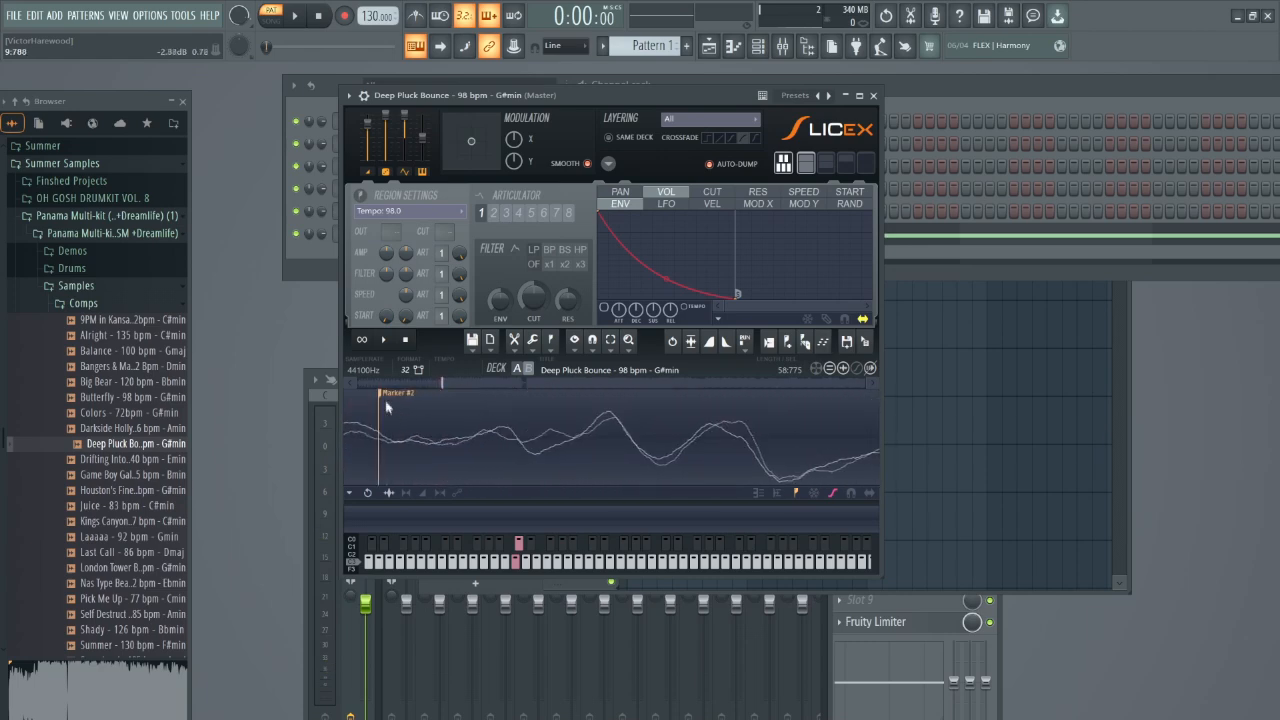
drag(388, 398, 417, 428)
scroll(411, 426, down, 8)
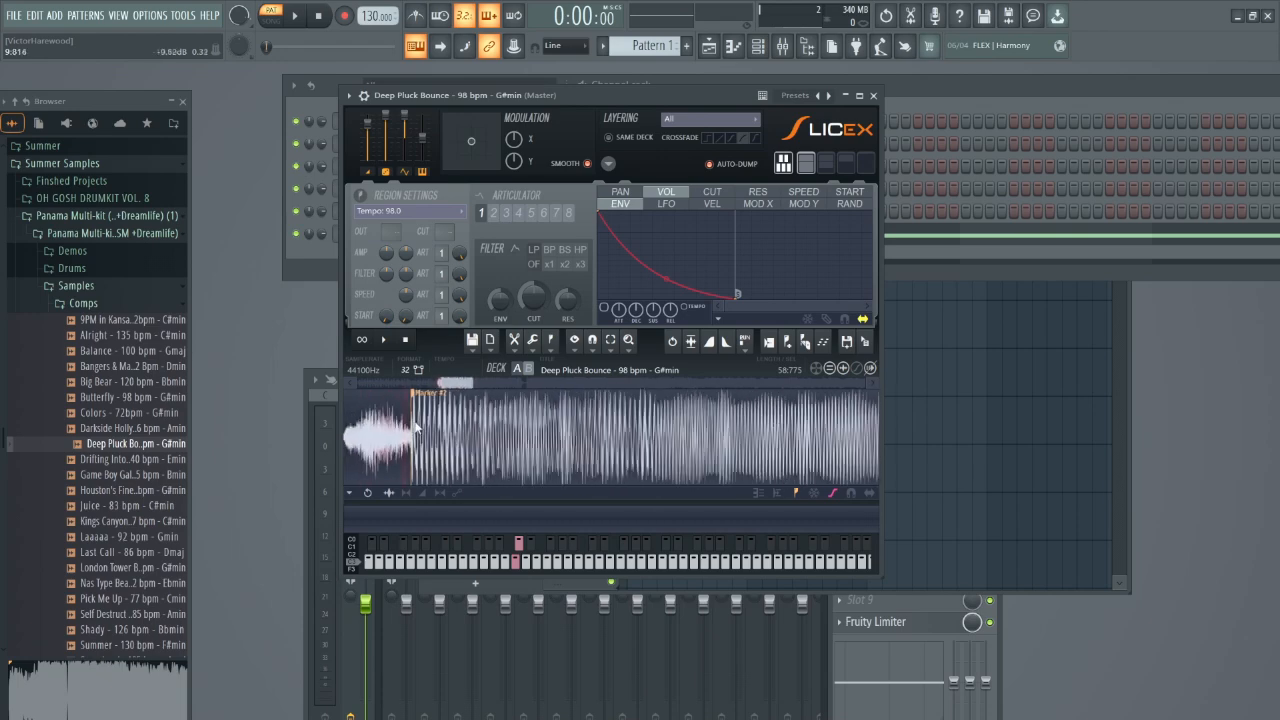
Play the region from the first marker, add a second marker at about 14:414, and loop the region between them.
click(575, 440)
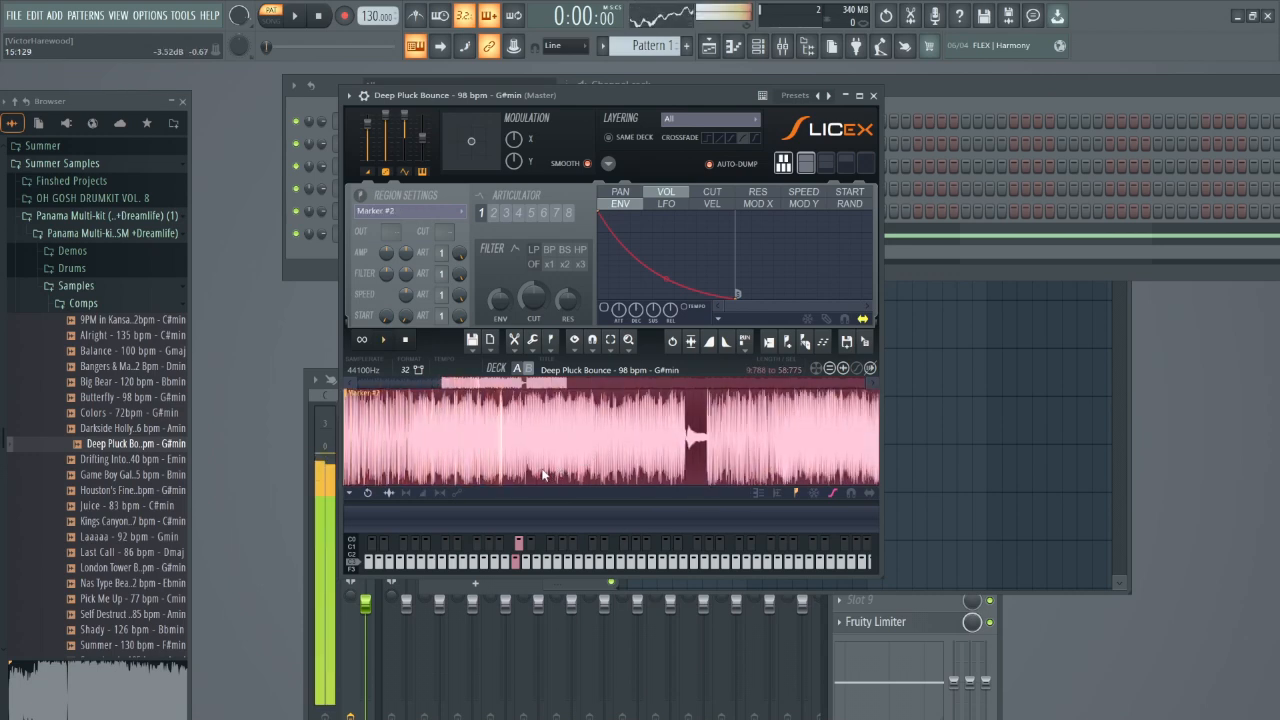
key(alt+i)
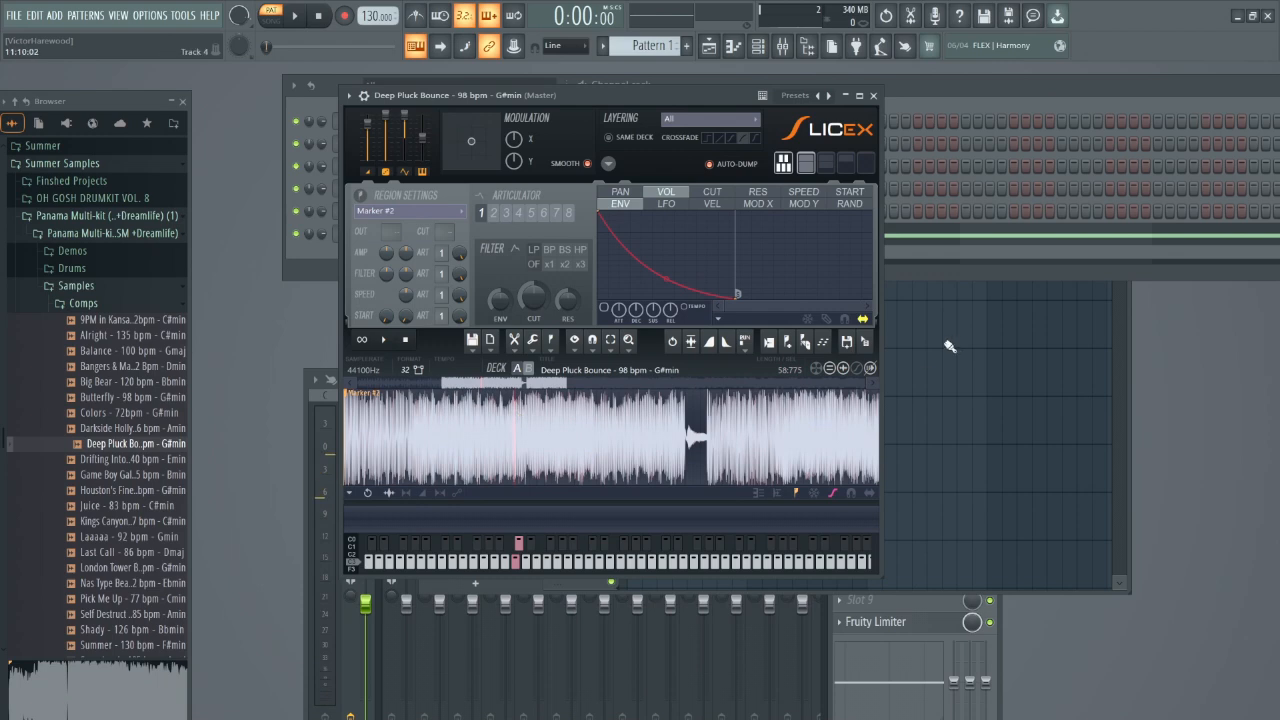
click(404, 408)
click(363, 343)
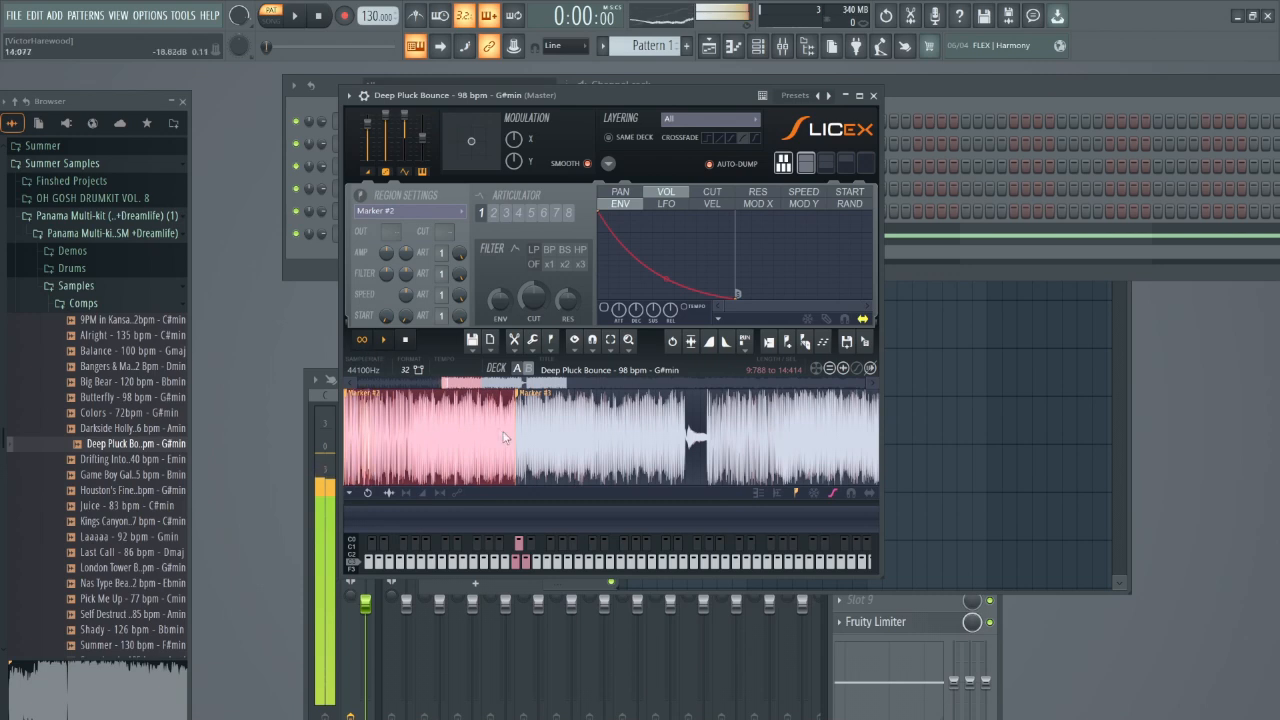
Fine-tune the loop's end marker to 14:684 while the region plays.
drag(516, 396, 529, 398)
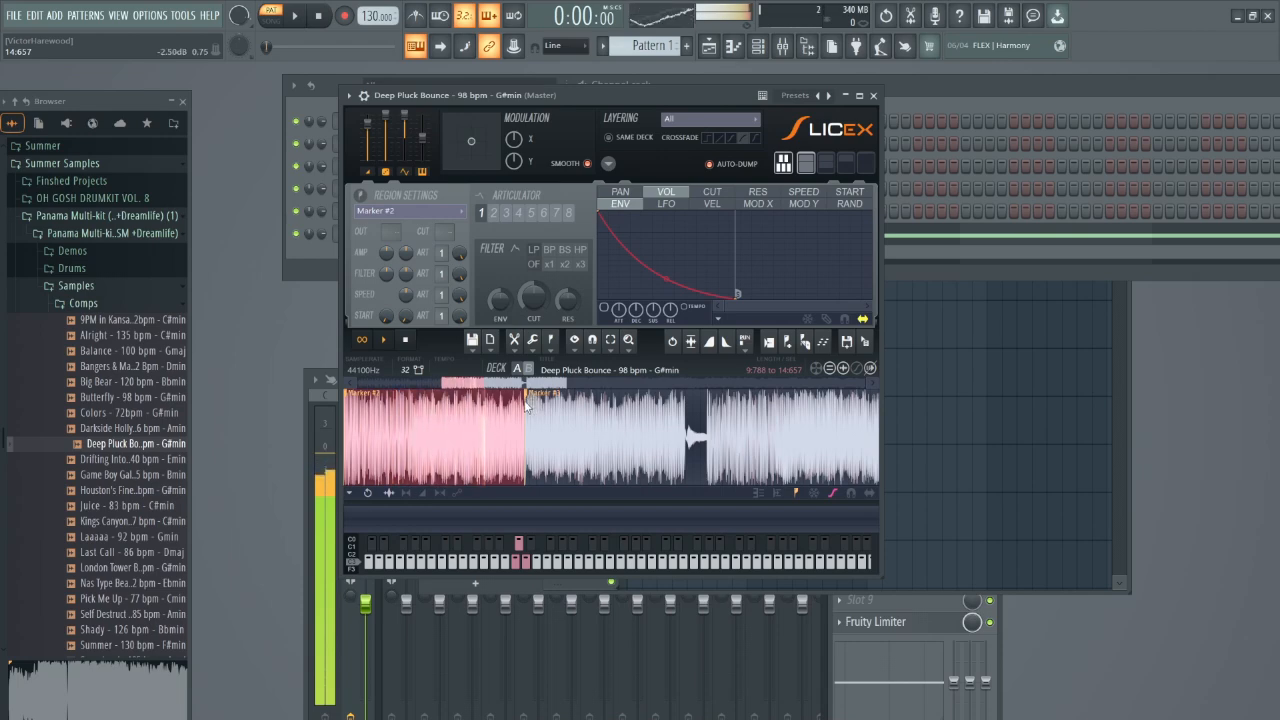
scroll(527, 420, up, 2)
scroll(527, 422, up, 4)
drag(612, 403, 670, 413)
scroll(670, 413, up, 4)
drag(614, 397, 453, 402)
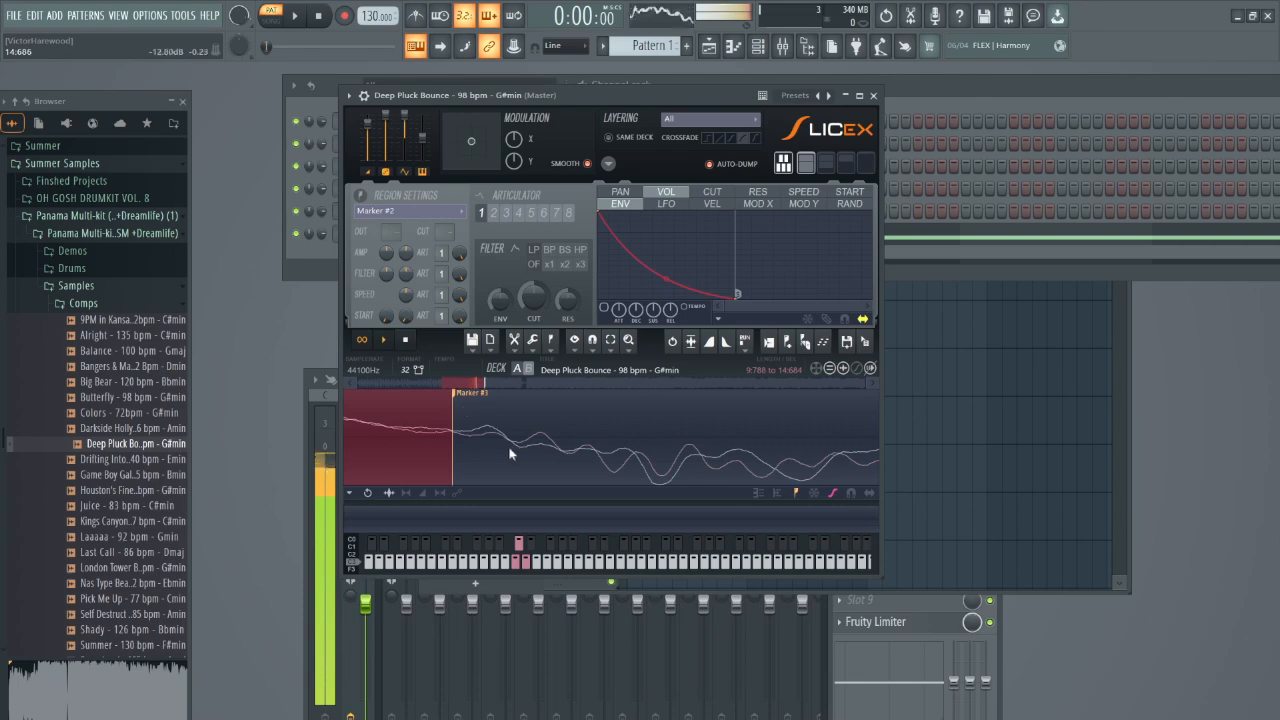
scroll(505, 442, down, 4)
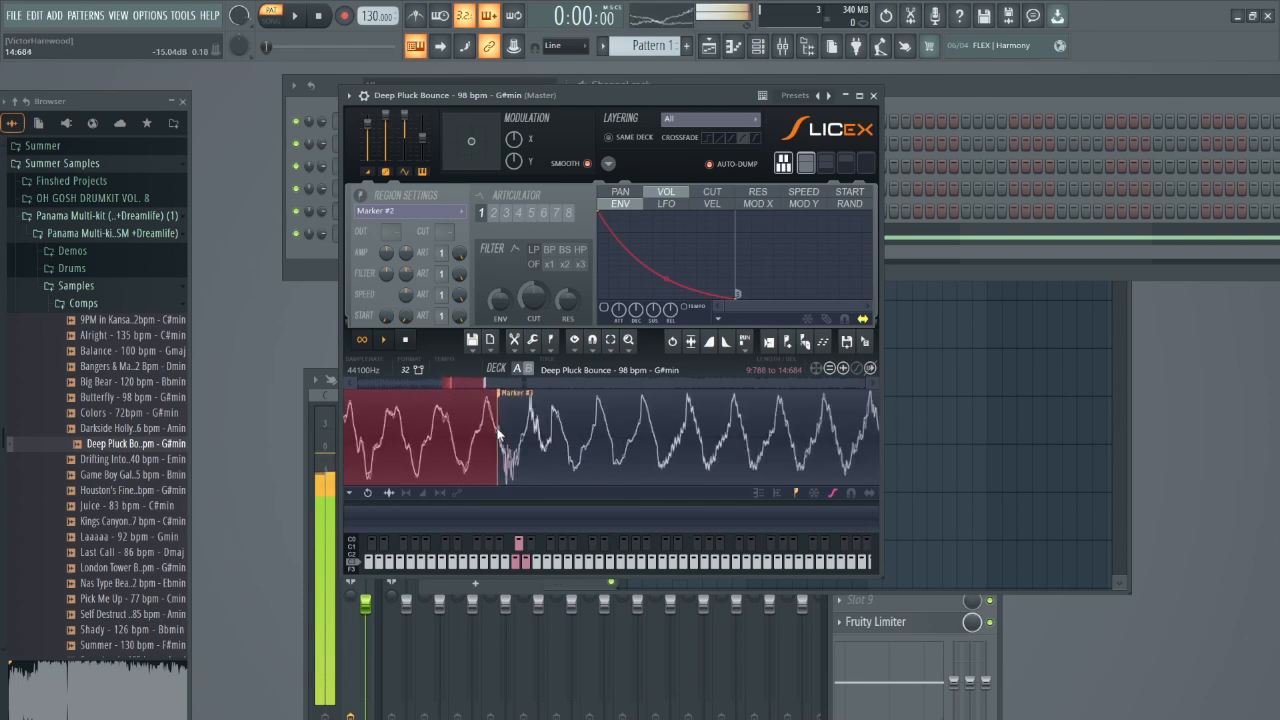
scroll(497, 431, down, 5)
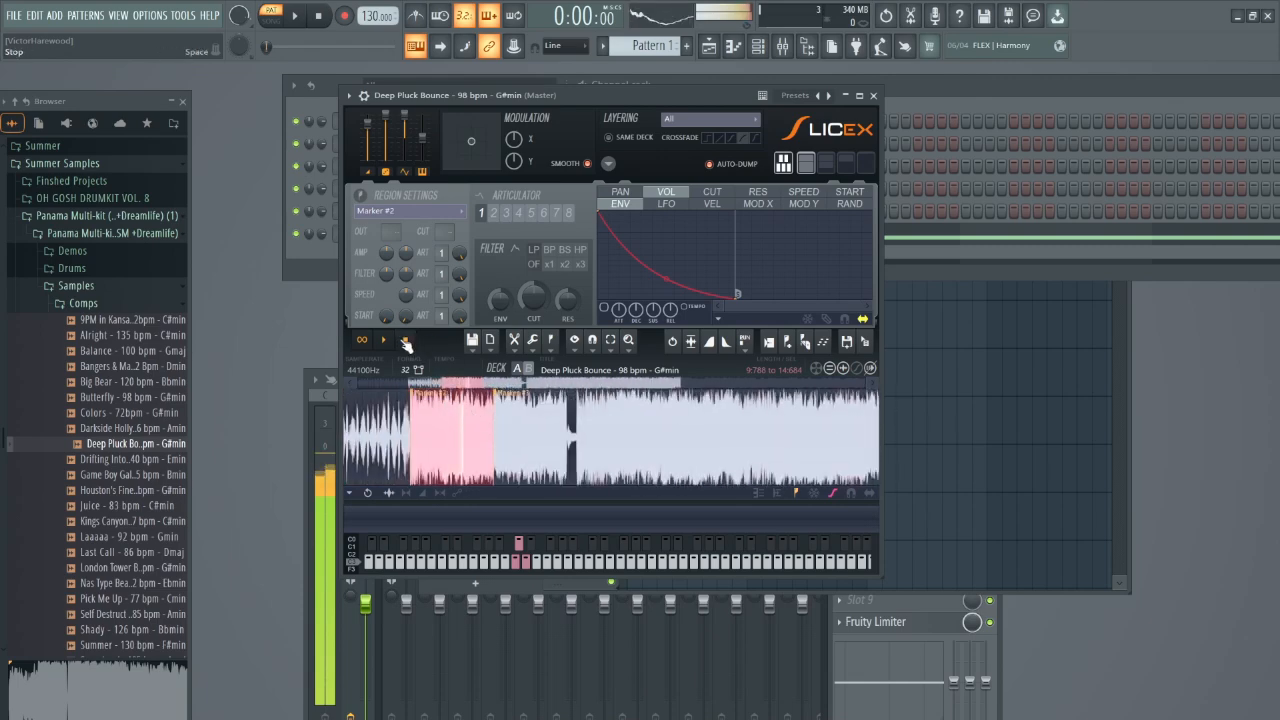
Stop the loop and place the selected Slicex region as an audio clip at the start of Track 1 in the playlist.
drag(406, 343, 642, 172)
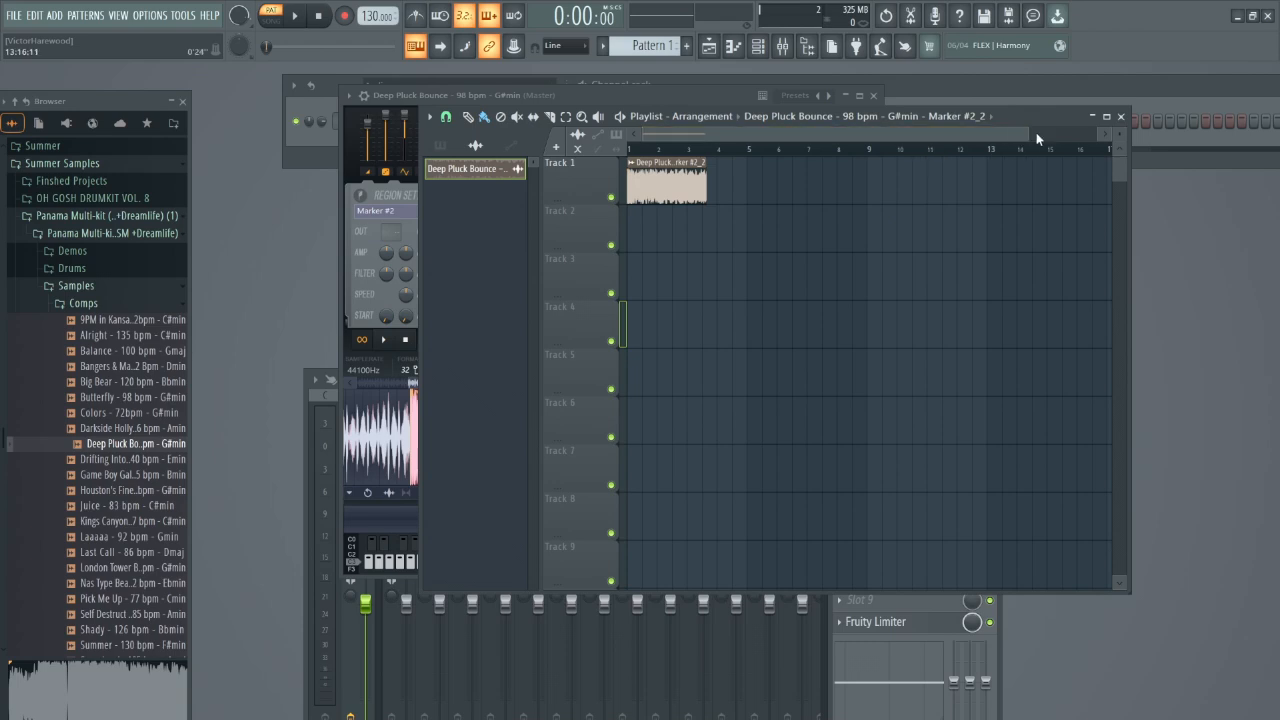
drag(1026, 135, 835, 136)
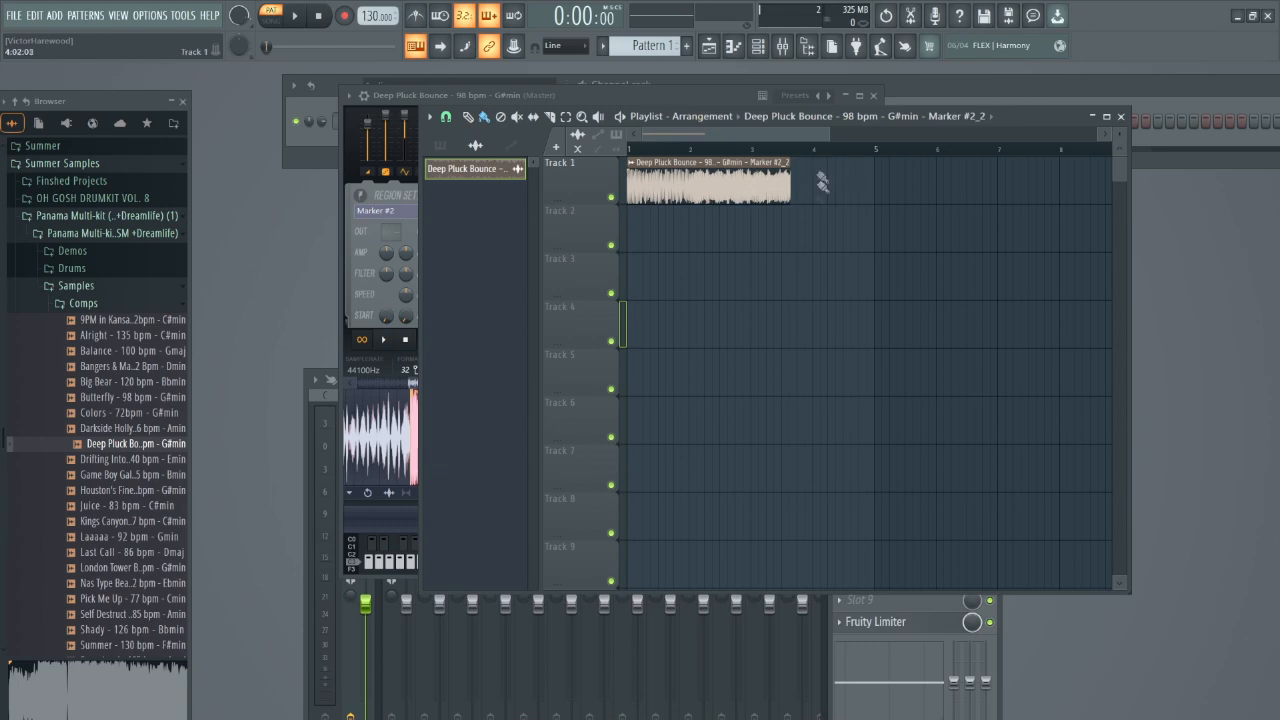
Turn on the metronome and play the project to compare the loop with the beat.
click(424, 18)
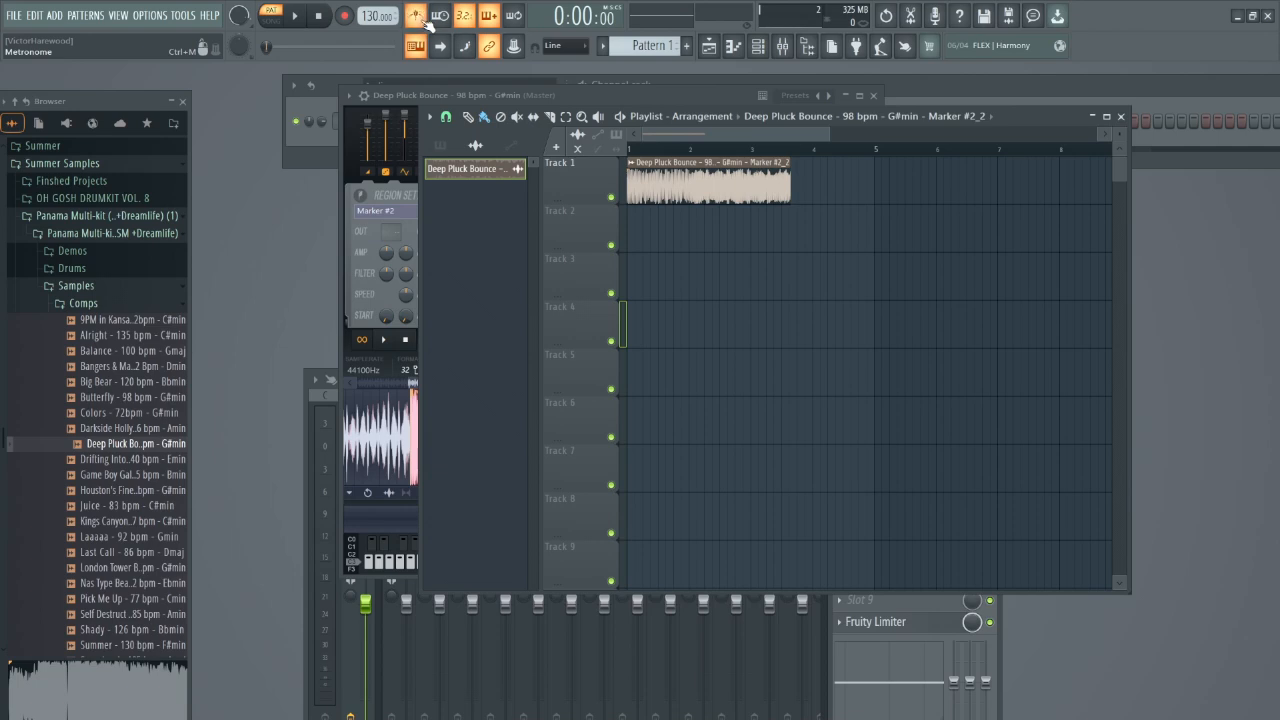
click(296, 16)
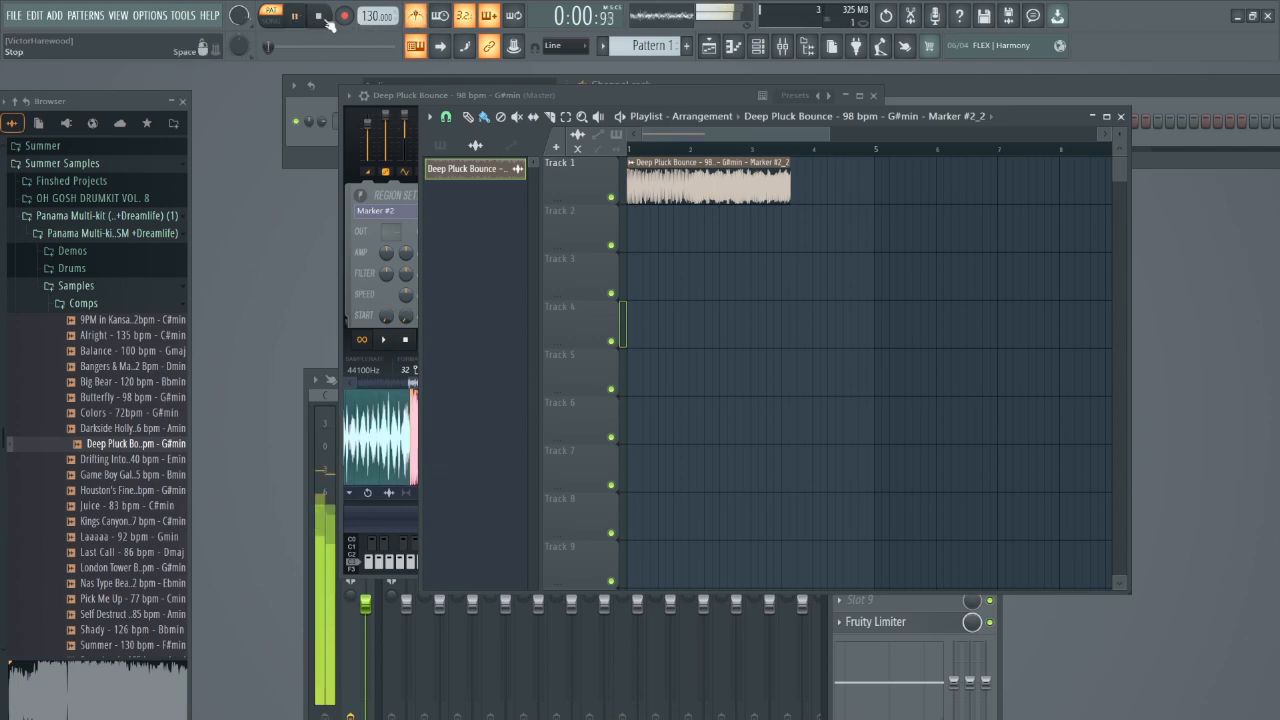
click(320, 17)
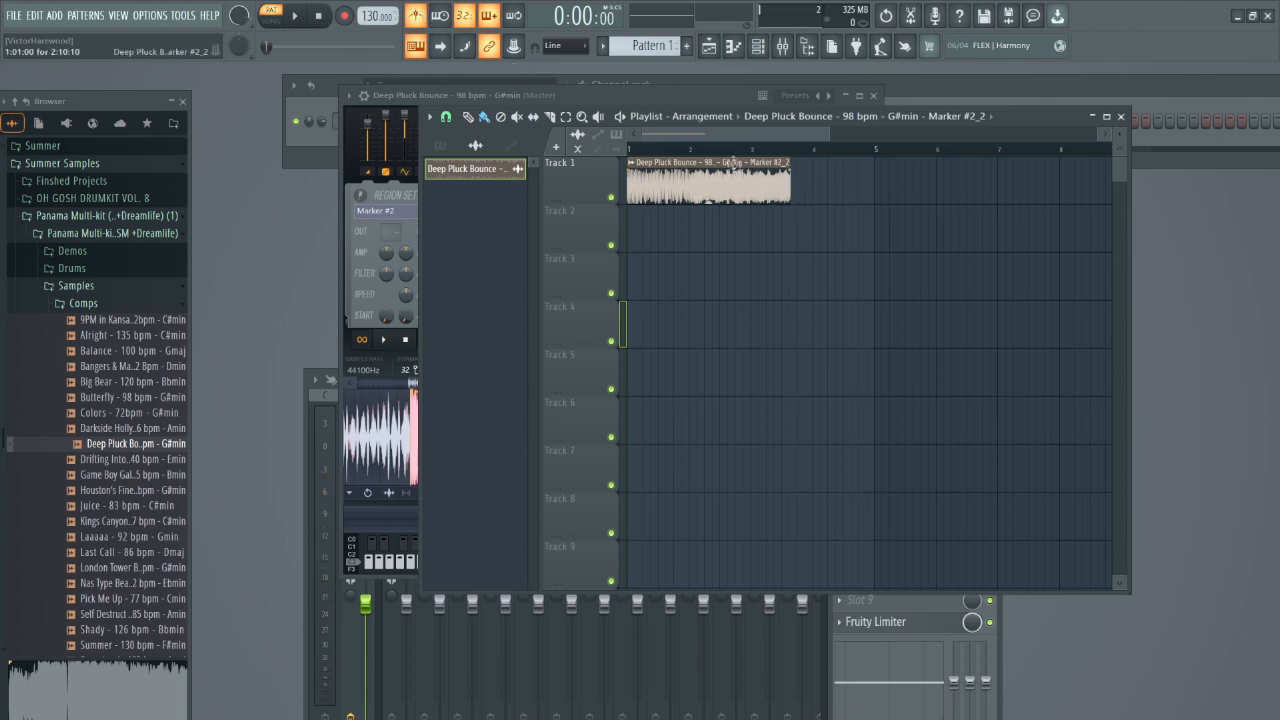
click(296, 17)
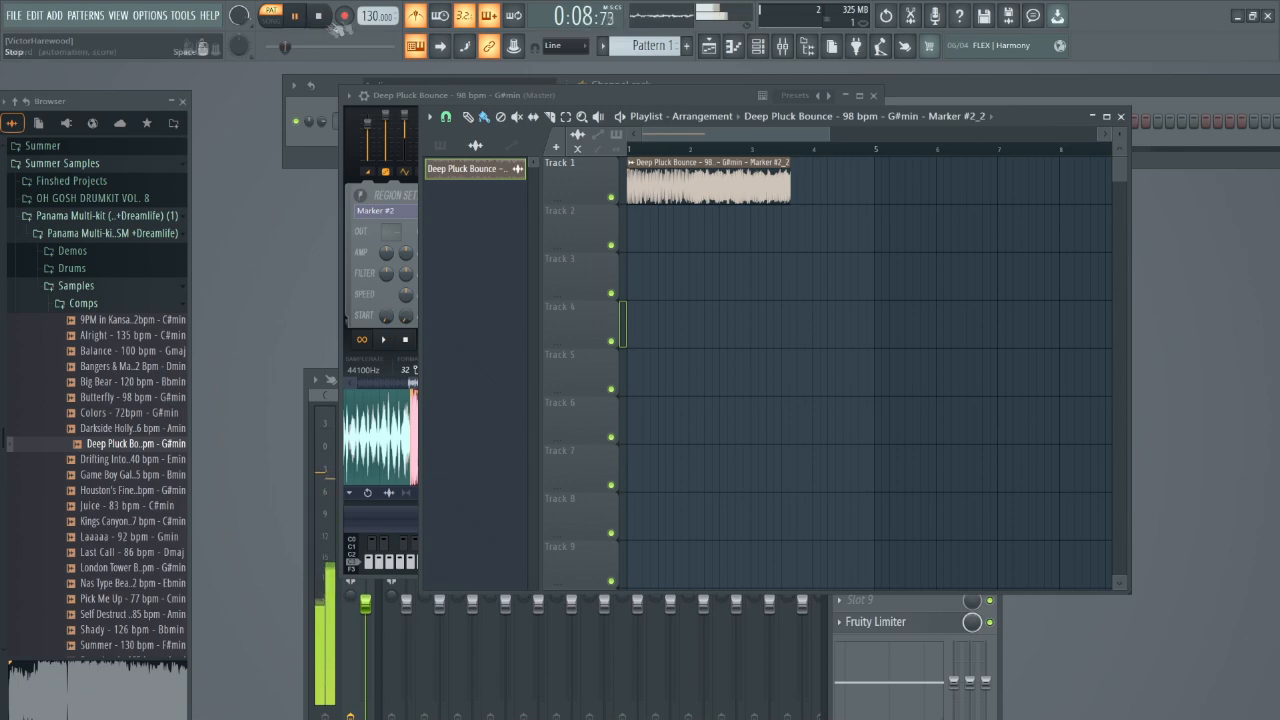
Set the project tempo to 98 BPM and check the loop against the metronome.
drag(370, 14, 370, 74)
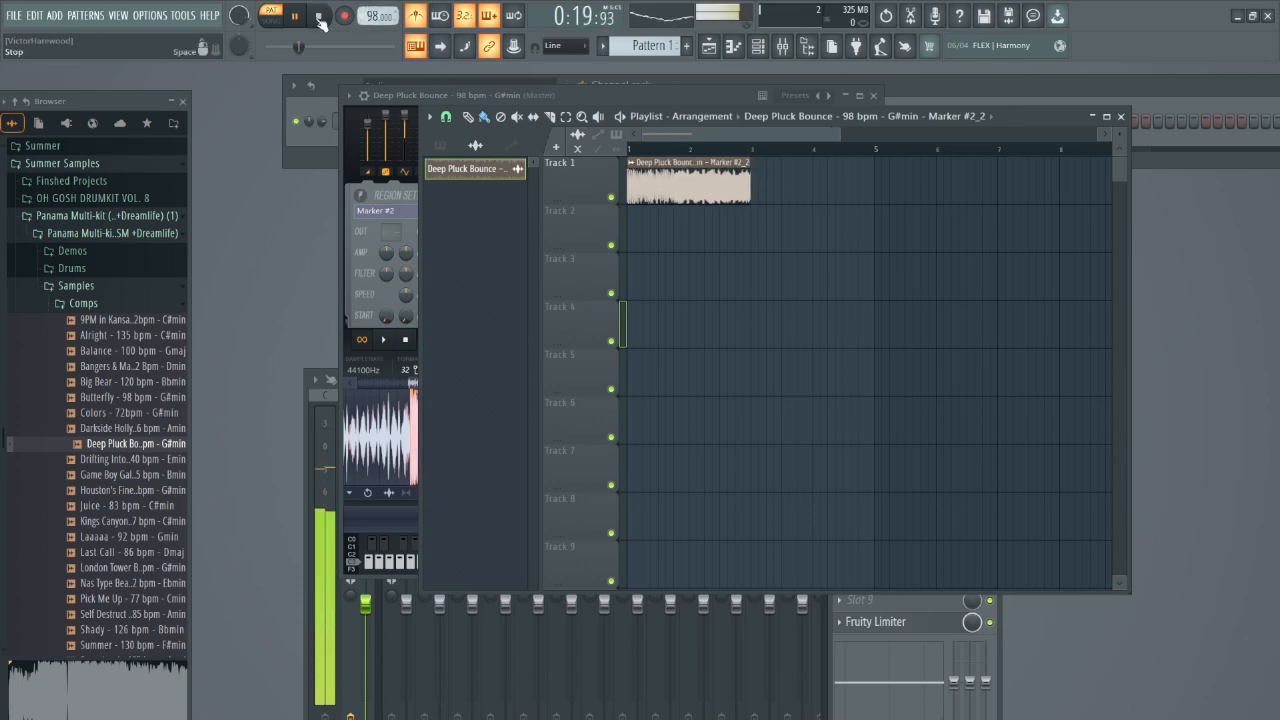
click(320, 20)
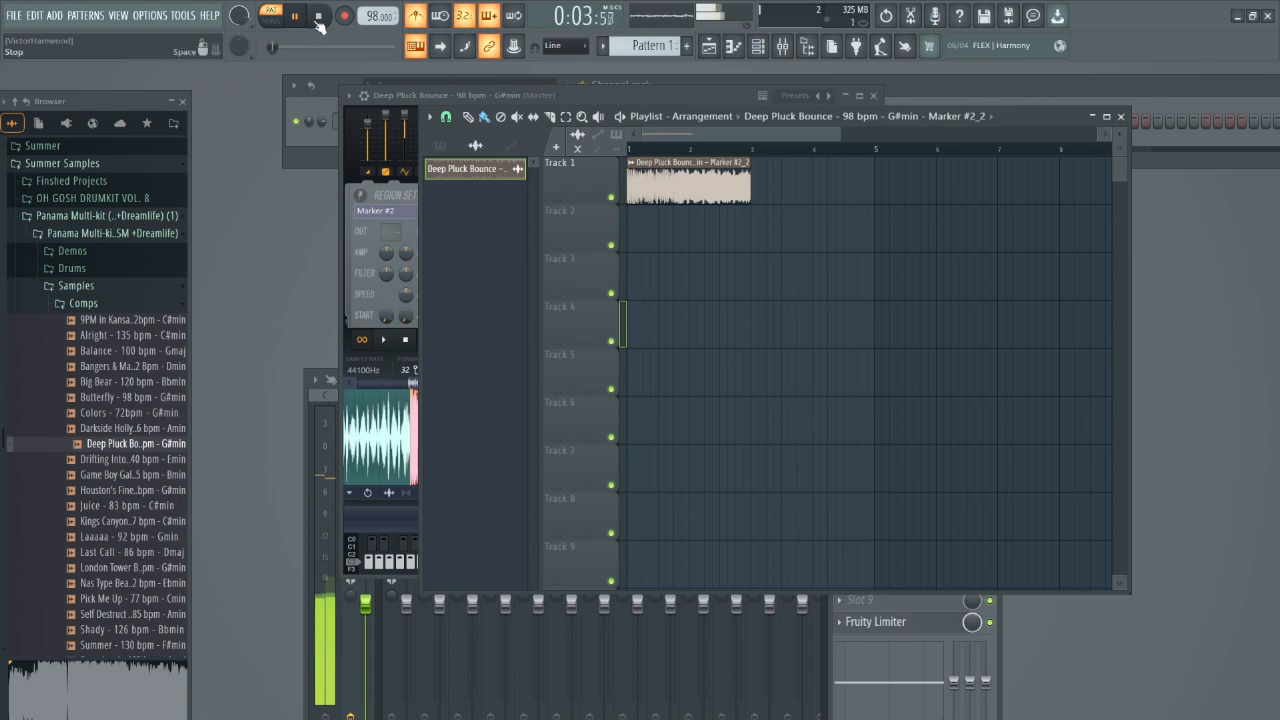
click(324, 20)
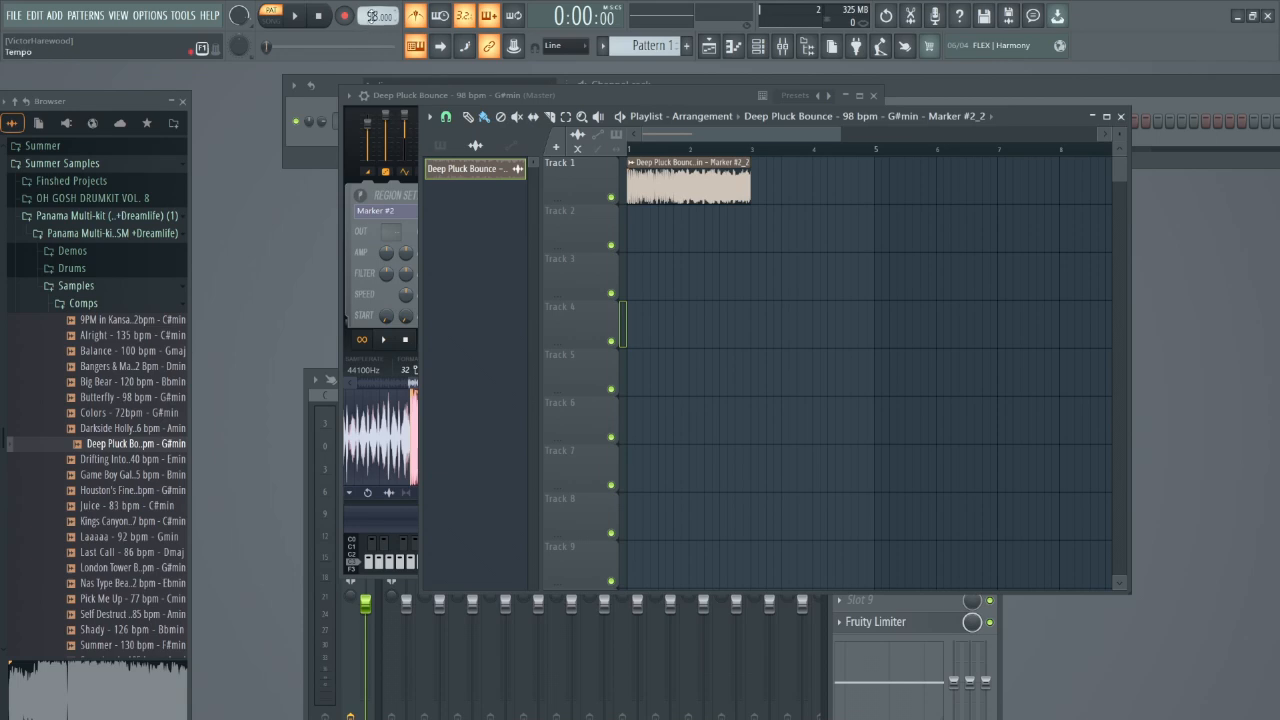
Set the project tempo to 100 BPM and play the loop against the metronome.
drag(375, 16, 375, 7)
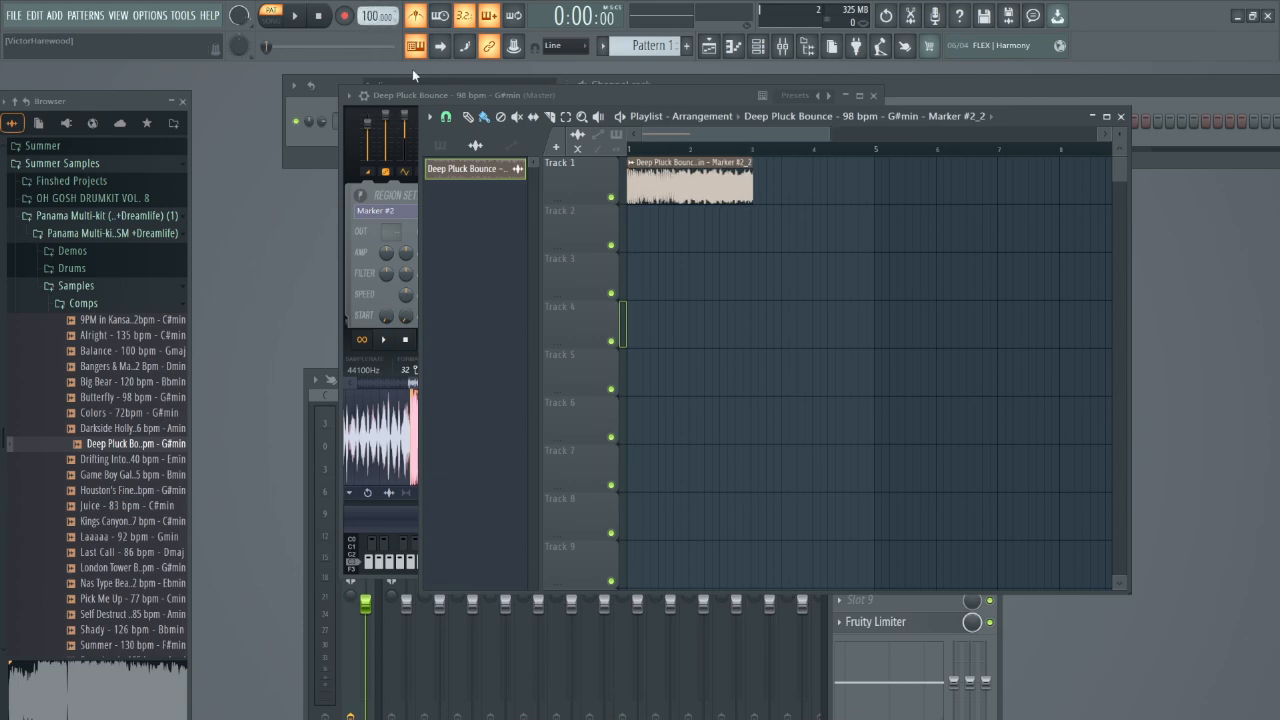
click(297, 16)
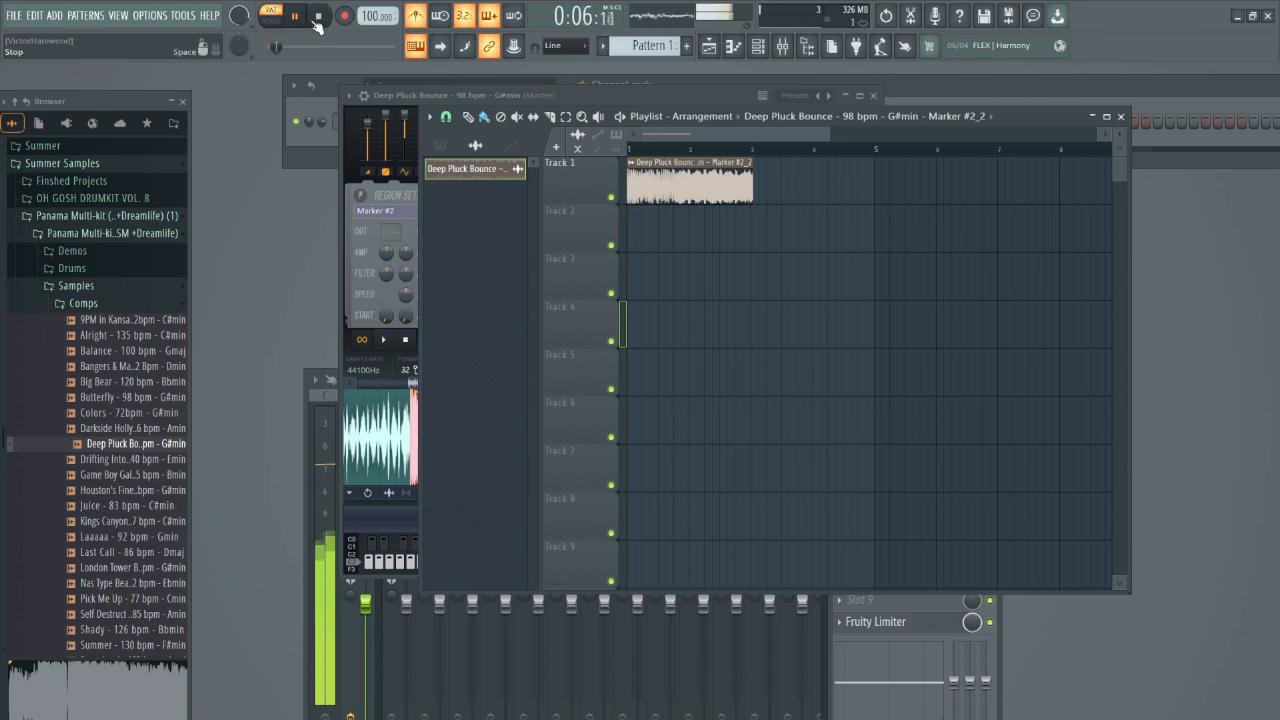
click(318, 16)
Open the channel settings of the Track 1 clip and set its time-stretching mode to Stretch.
click(638, 168)
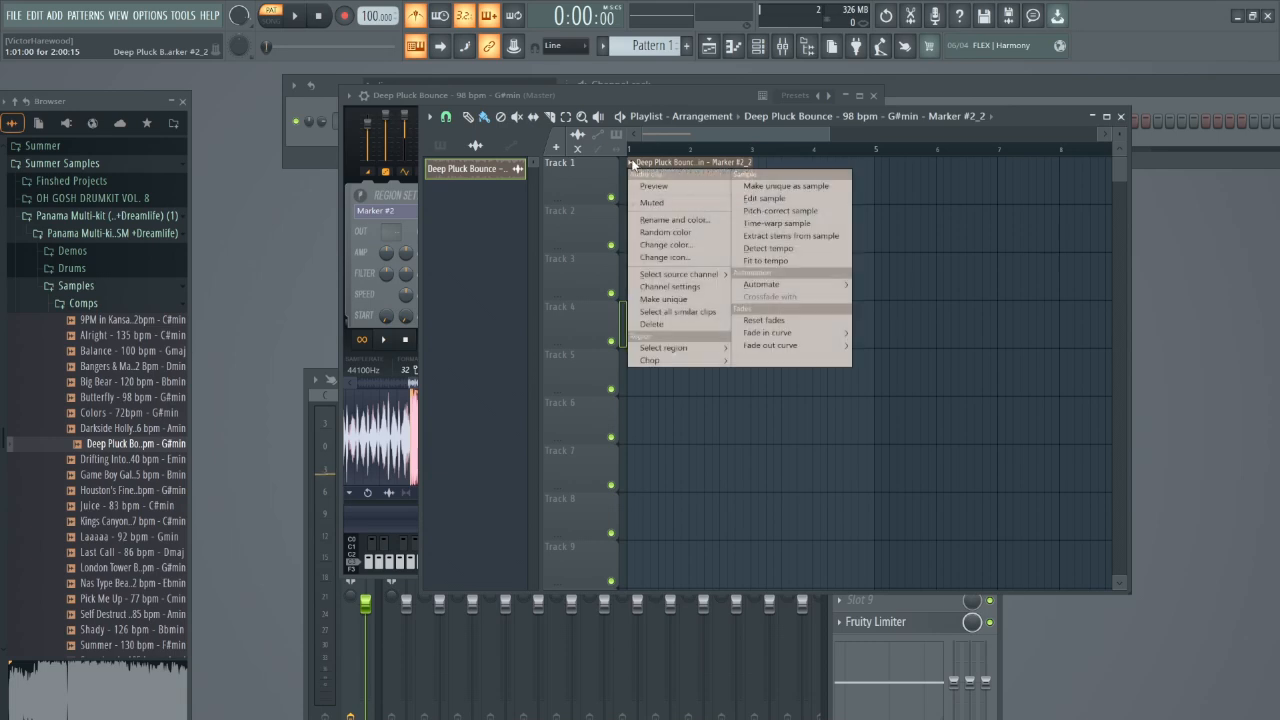
click(680, 286)
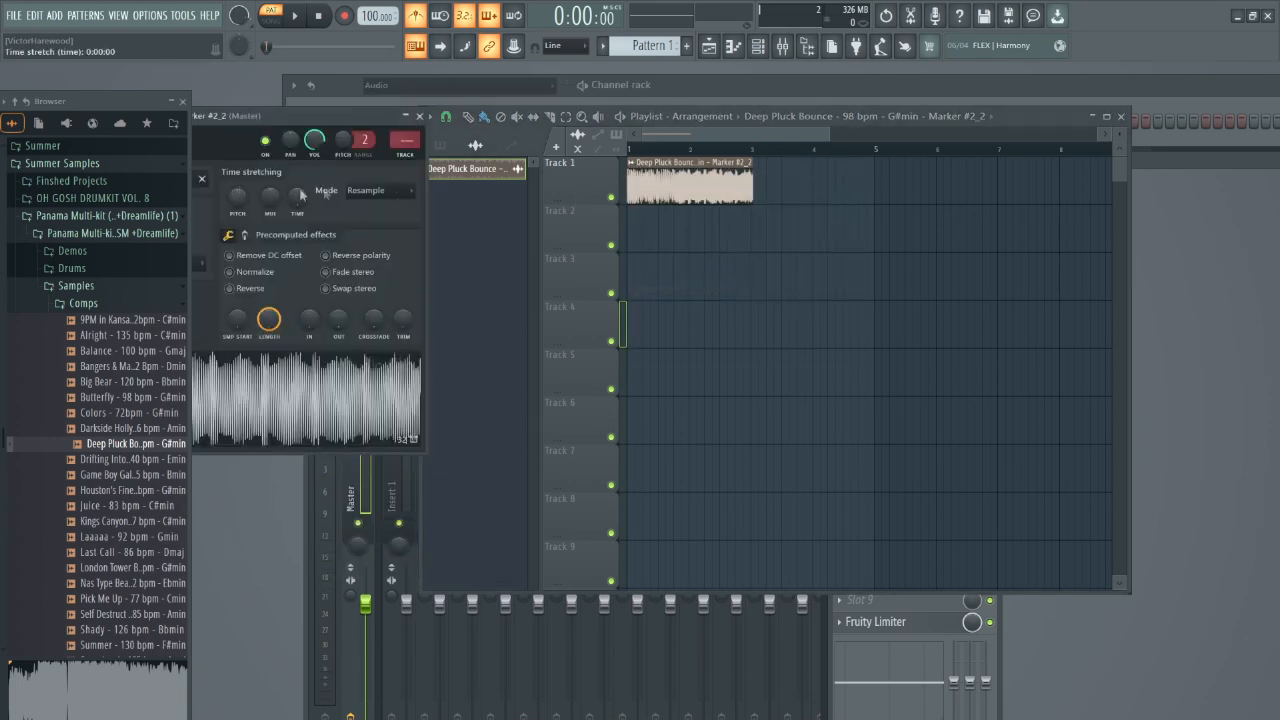
click(408, 197)
click(382, 225)
Detect the sample's tempo using the type-in beats option, confirm it, and close the channel settings.
right_click(296, 199)
click(320, 218)
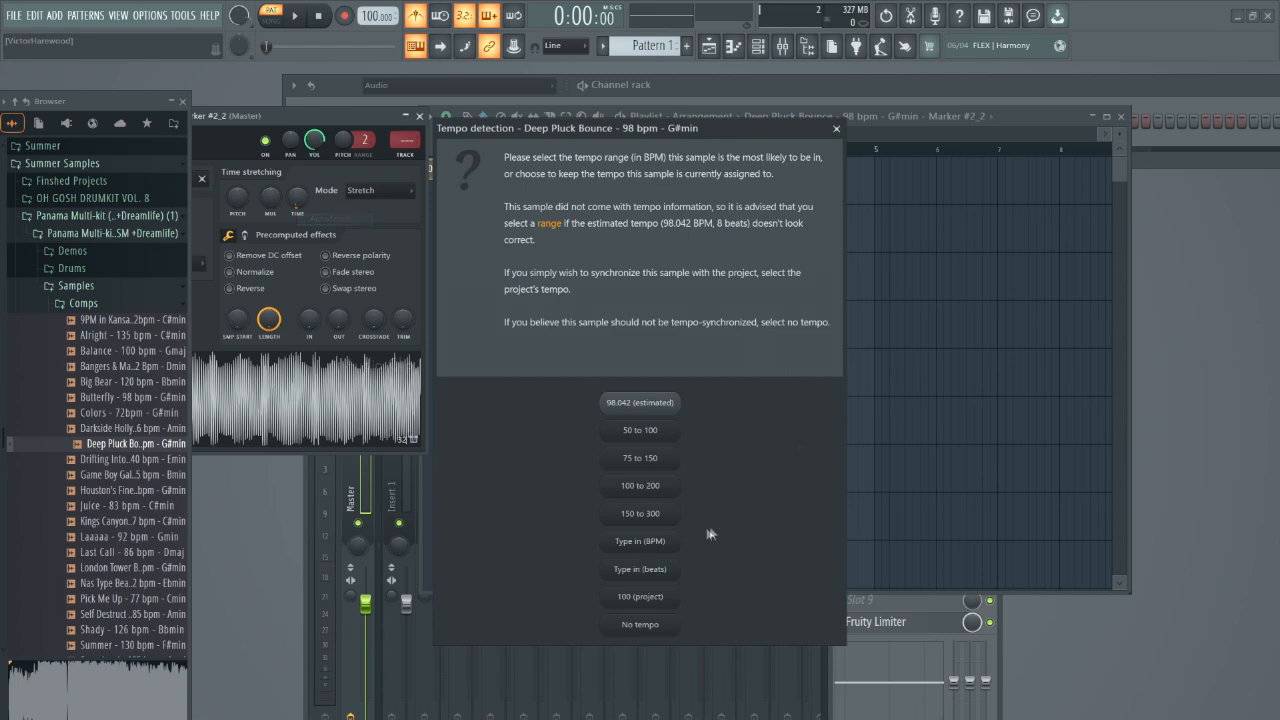
click(653, 573)
click(559, 574)
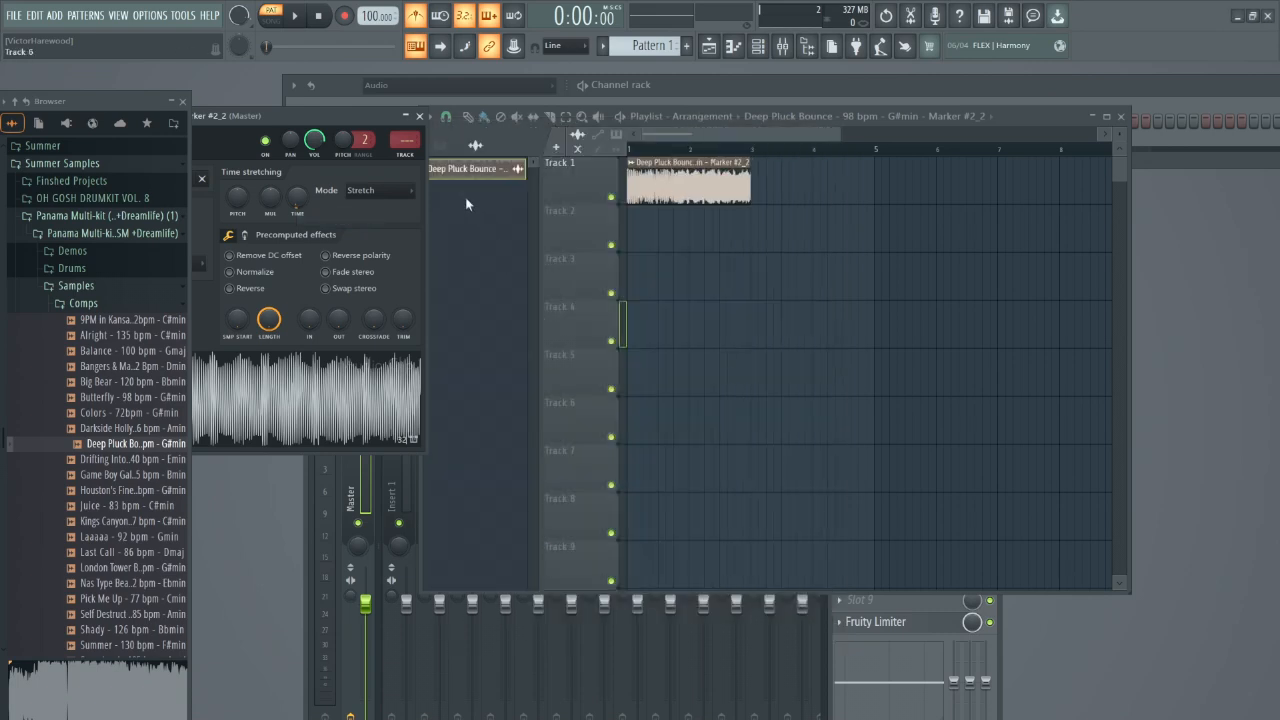
click(420, 116)
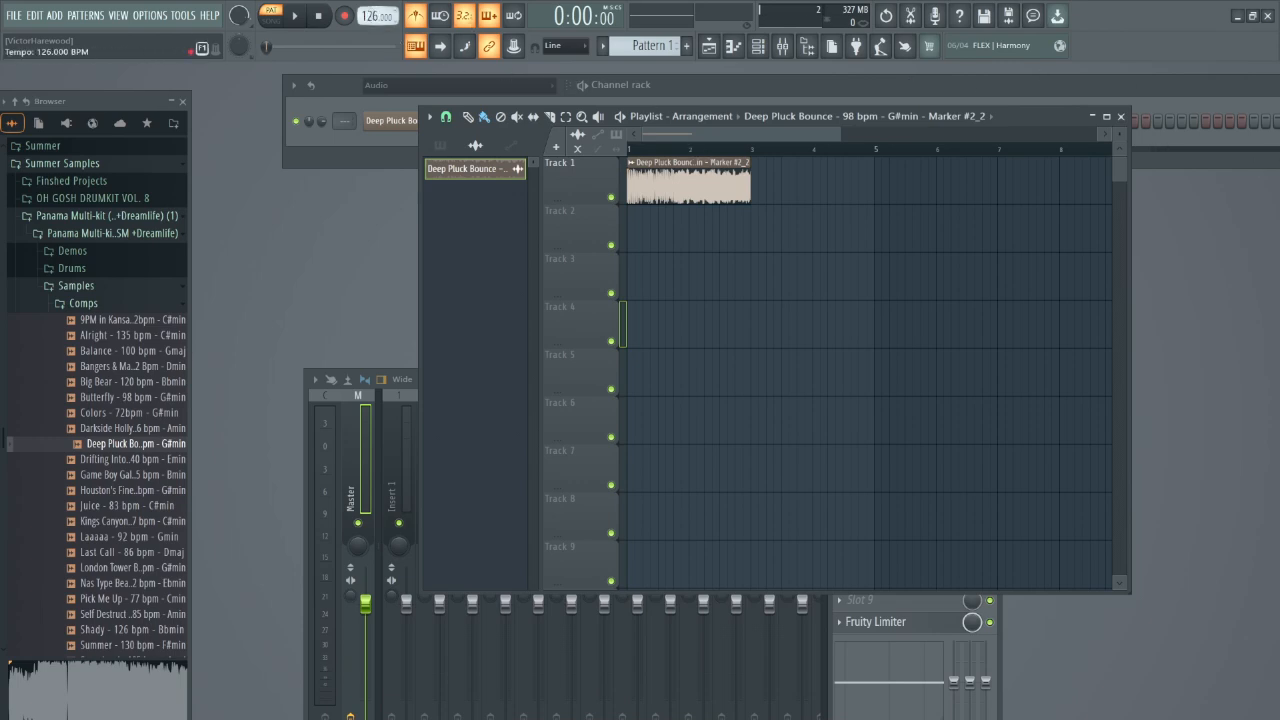
Play back the pattern briefly and set the channel rack's display filter to All.
click(293, 19)
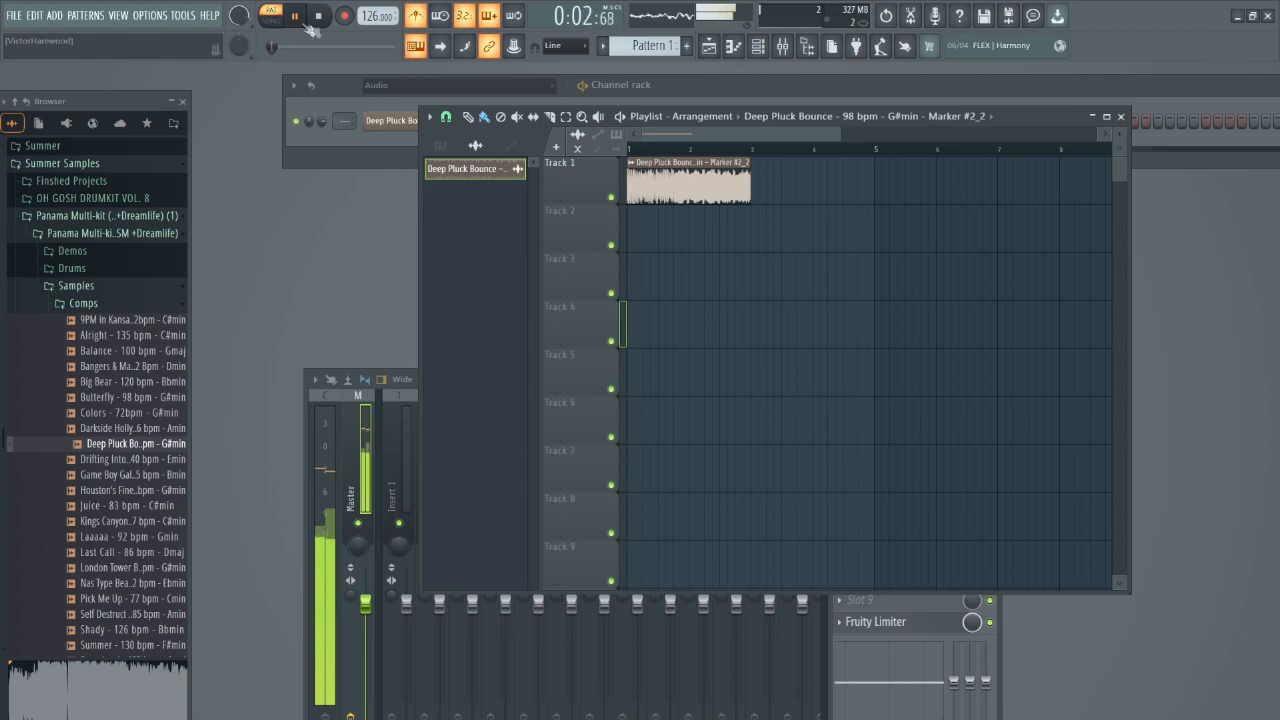
key(space)
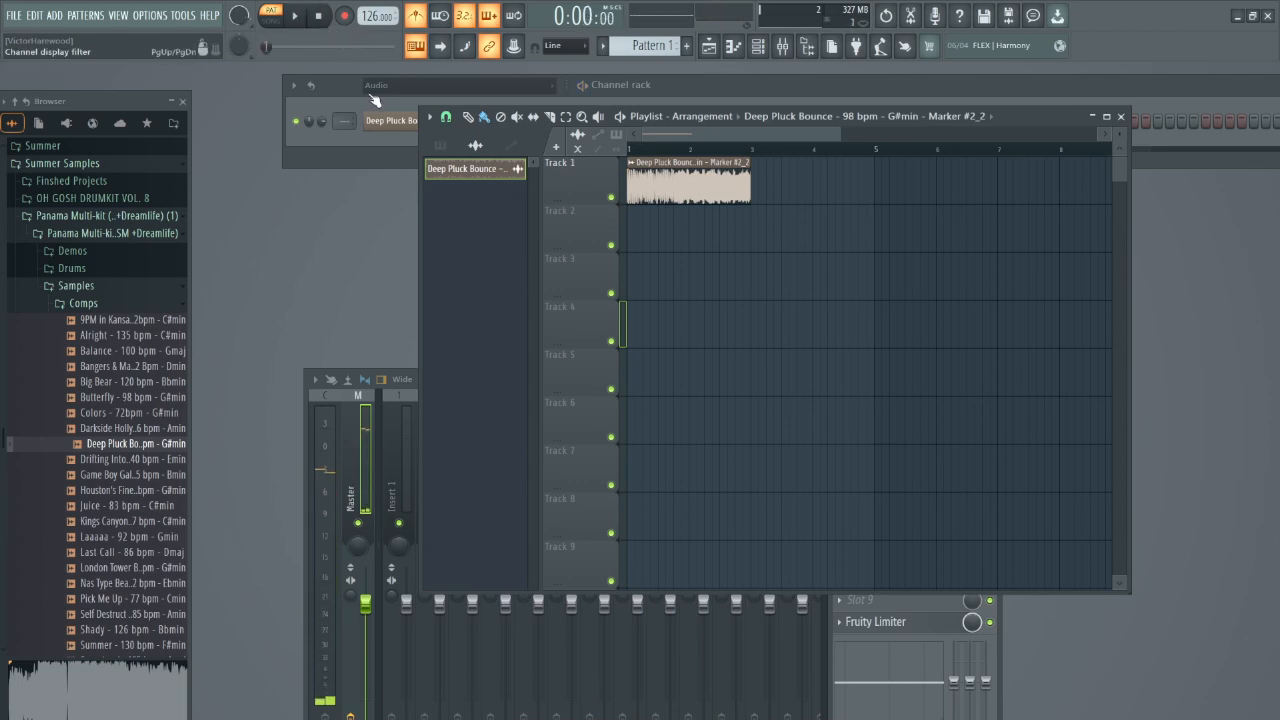
click(404, 84)
click(347, 91)
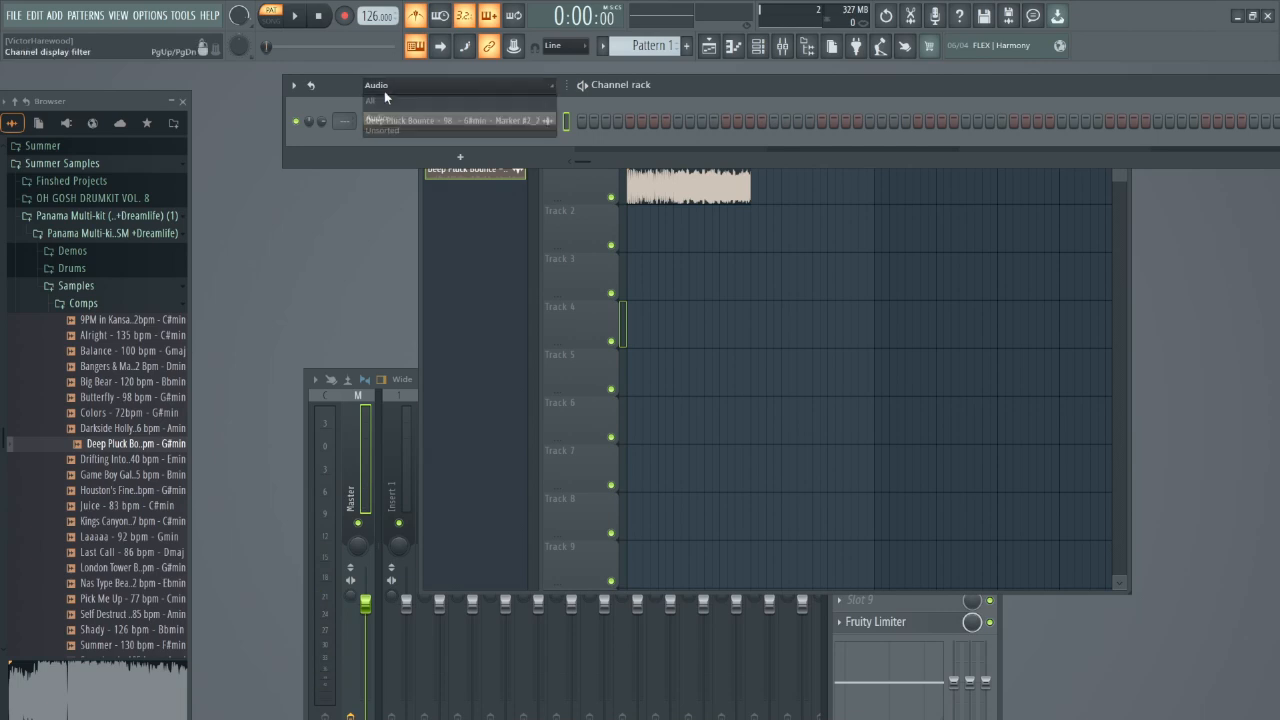
click(388, 90)
click(390, 102)
right_click(476, 236)
click(741, 233)
Switch playback to song mode, play the arrangement, and set the project tempo to 130 BPM.
click(276, 19)
click(290, 18)
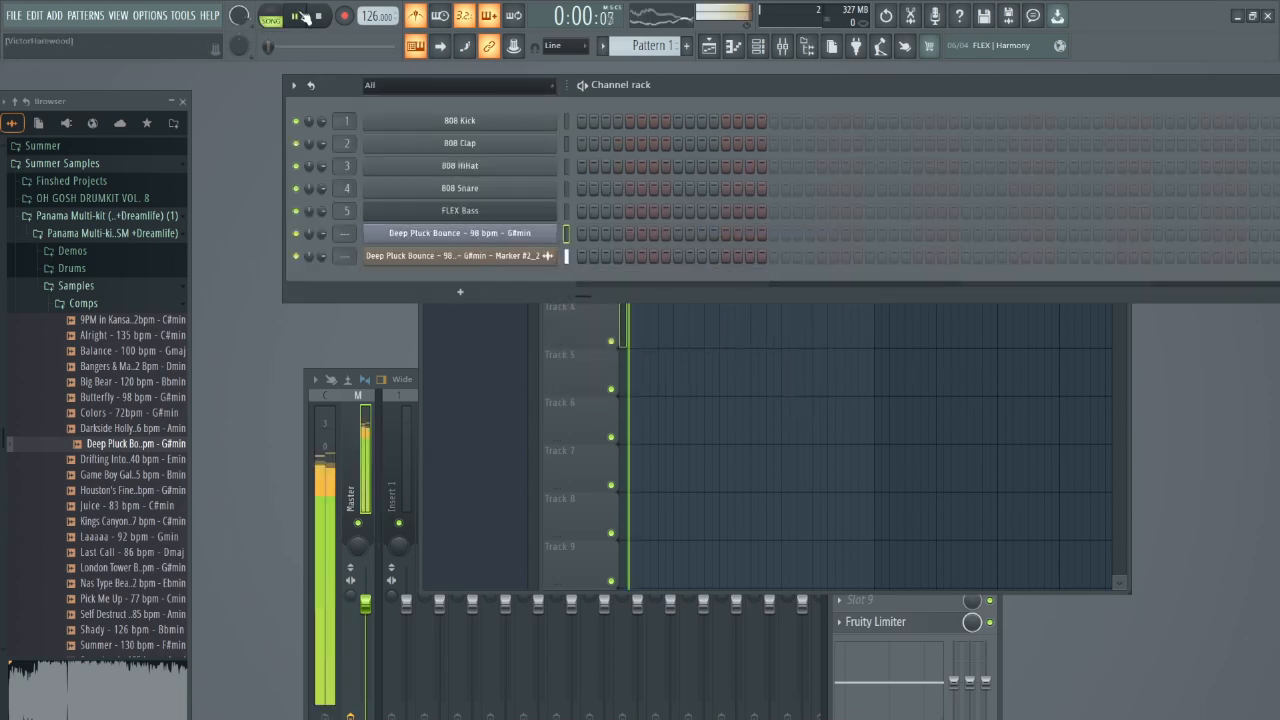
click(716, 340)
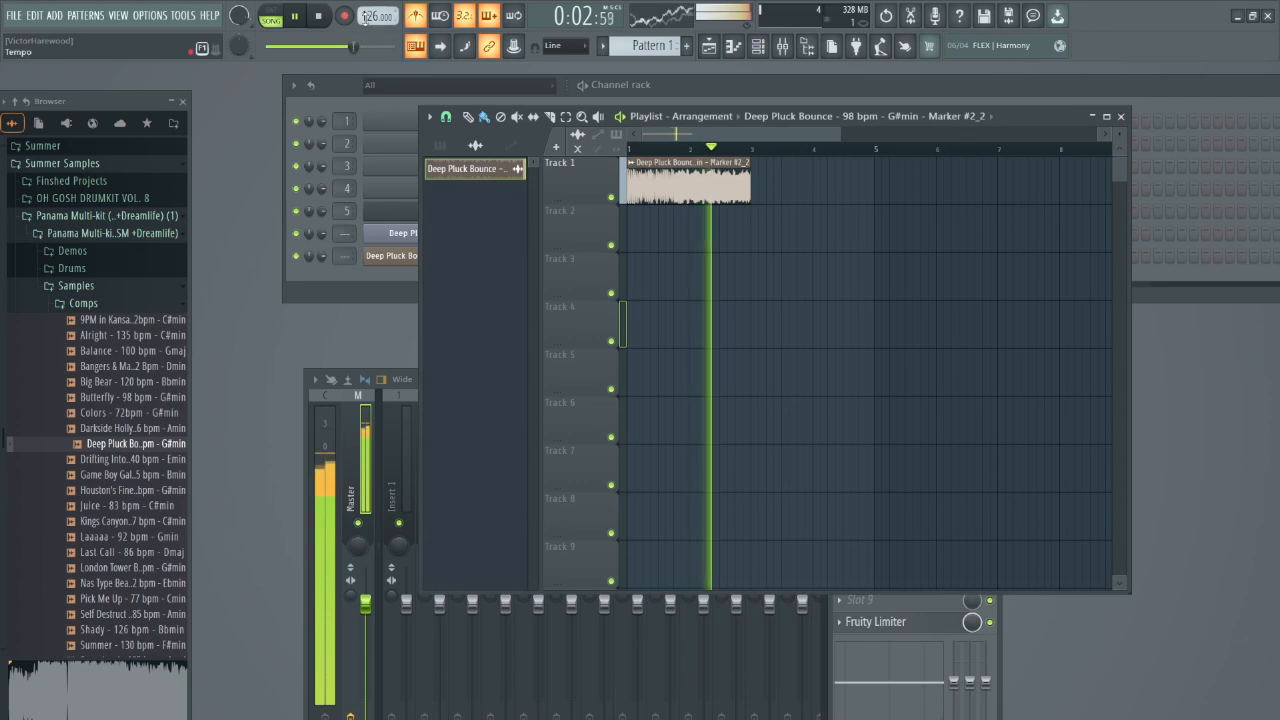
drag(372, 16, 372, 10)
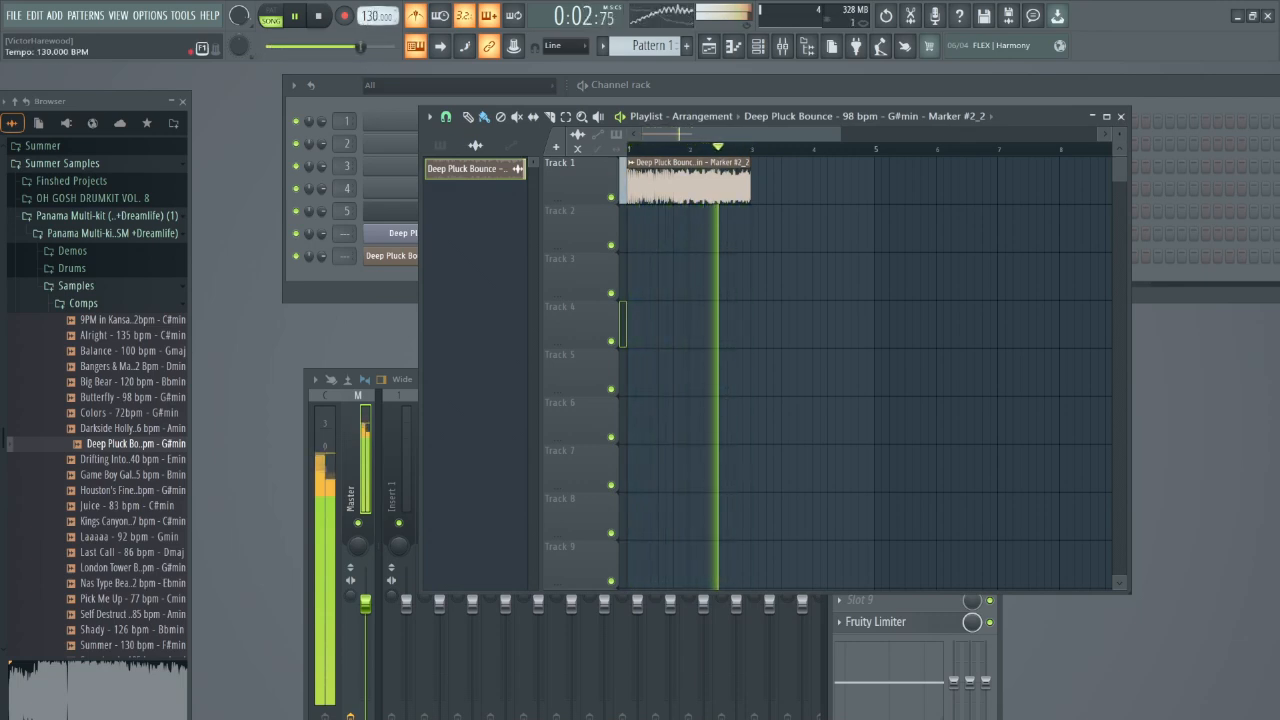
Place the K Dot 126 bpm loop from the Drum Loops folder at the start of Track 2 and set the project tempo to 126 BPM.
click(86, 273)
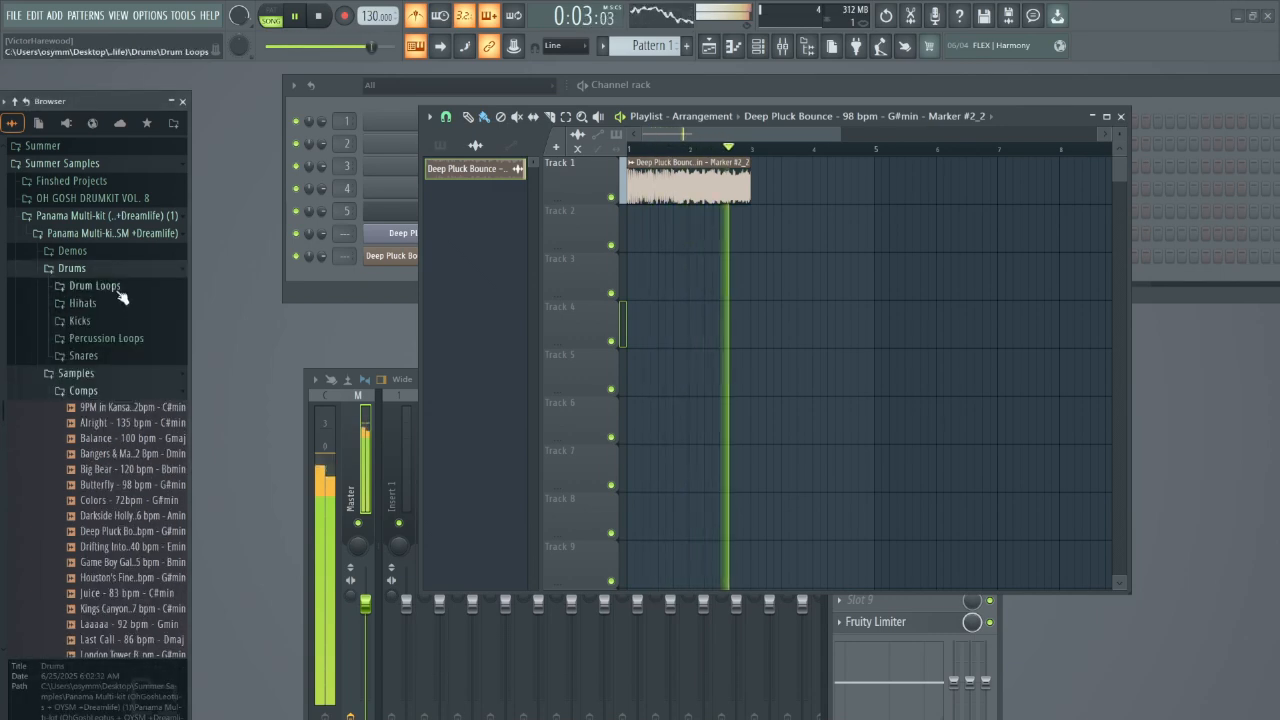
click(112, 286)
key(space)
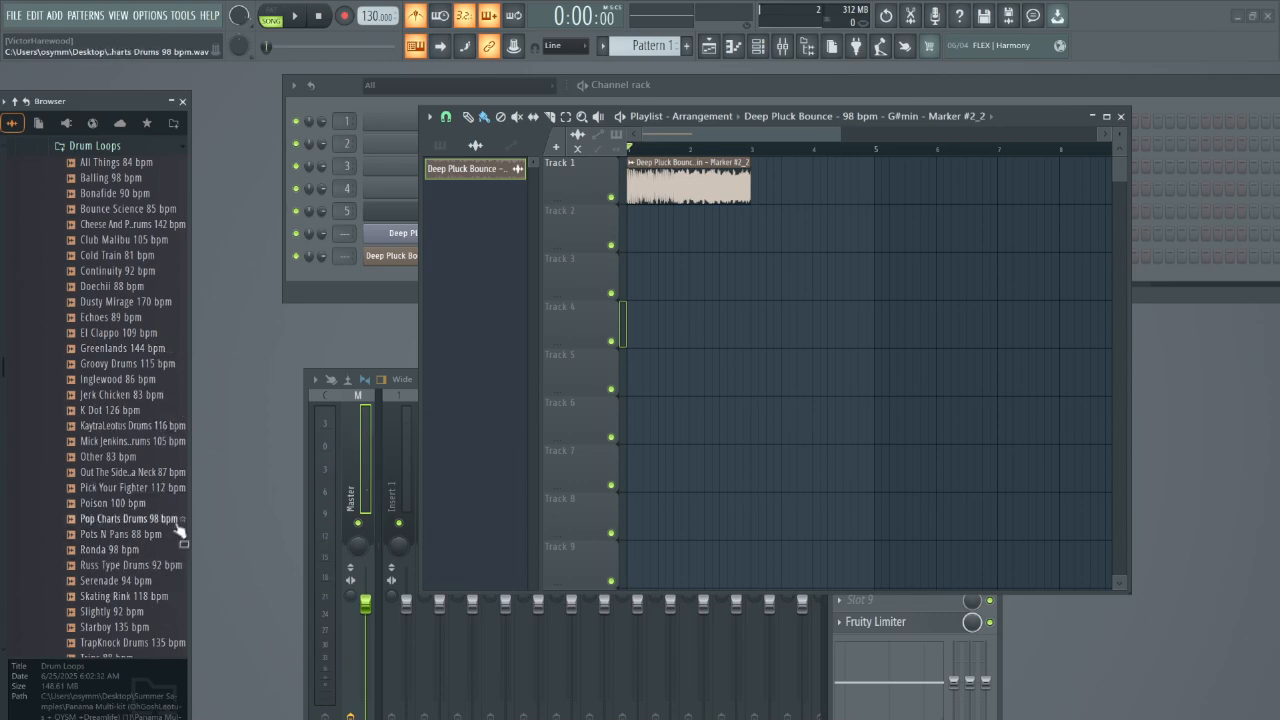
drag(190, 490, 217, 490)
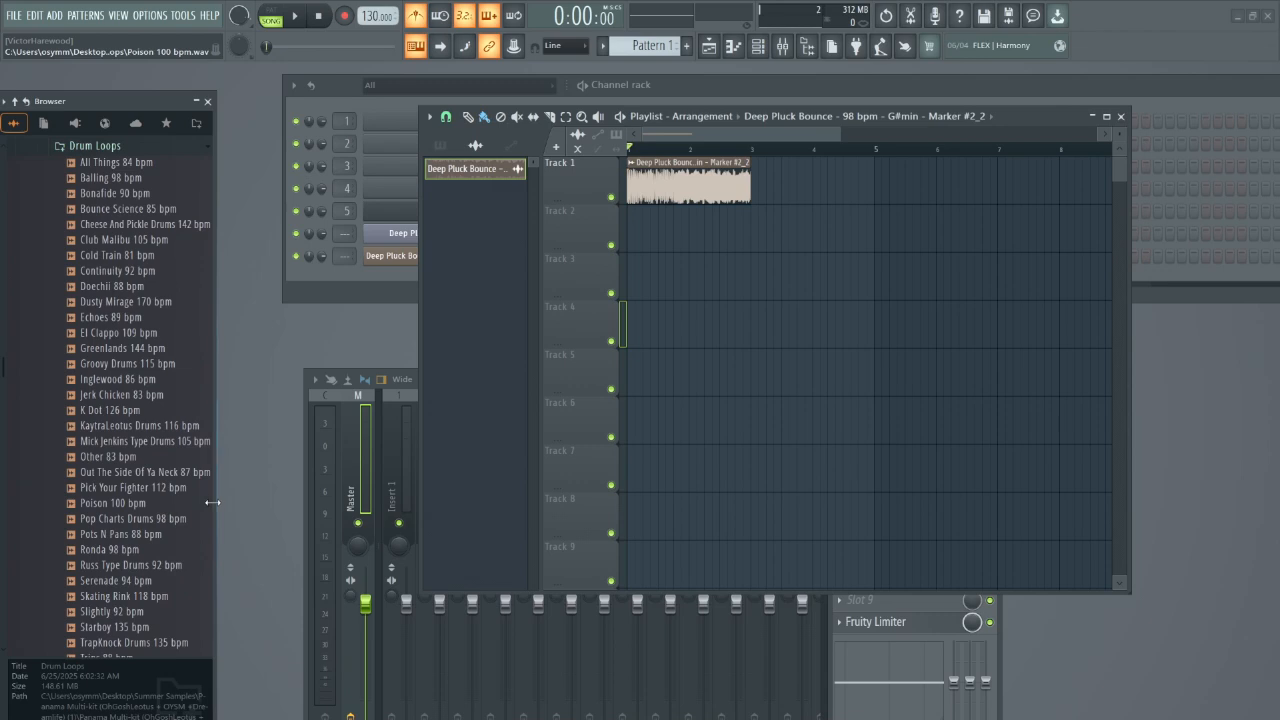
click(136, 411)
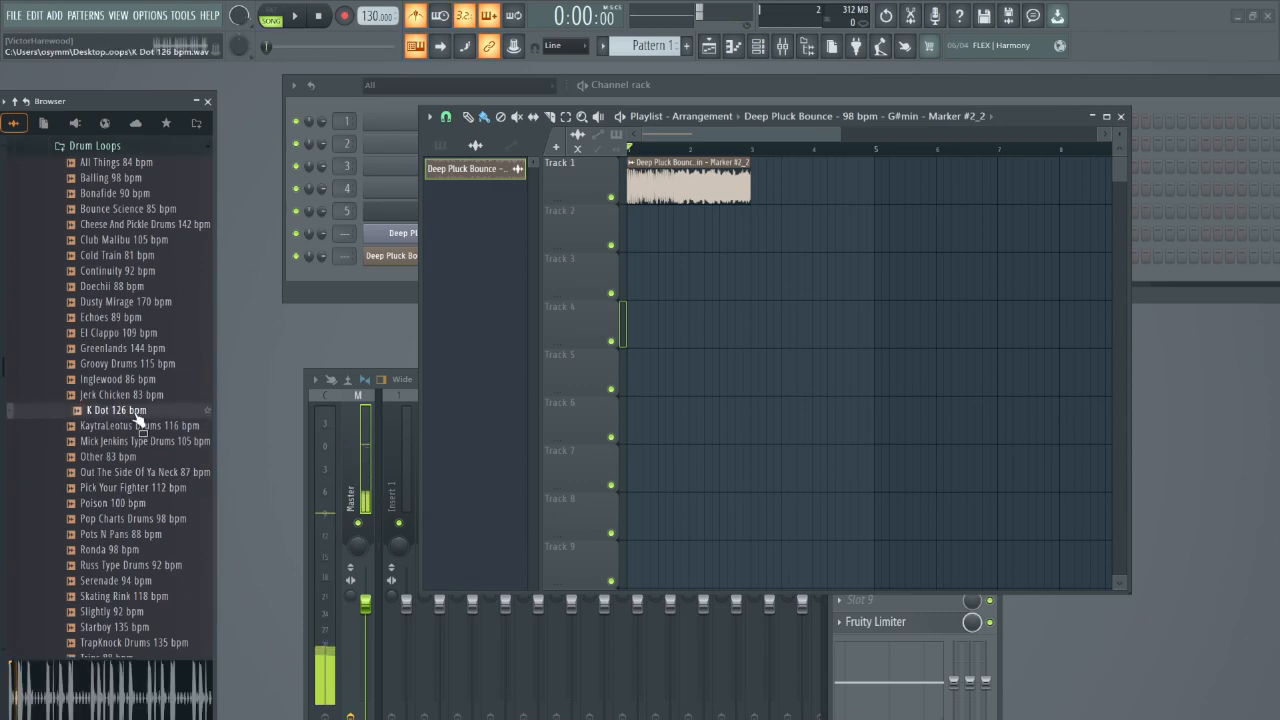
drag(133, 413, 629, 221)
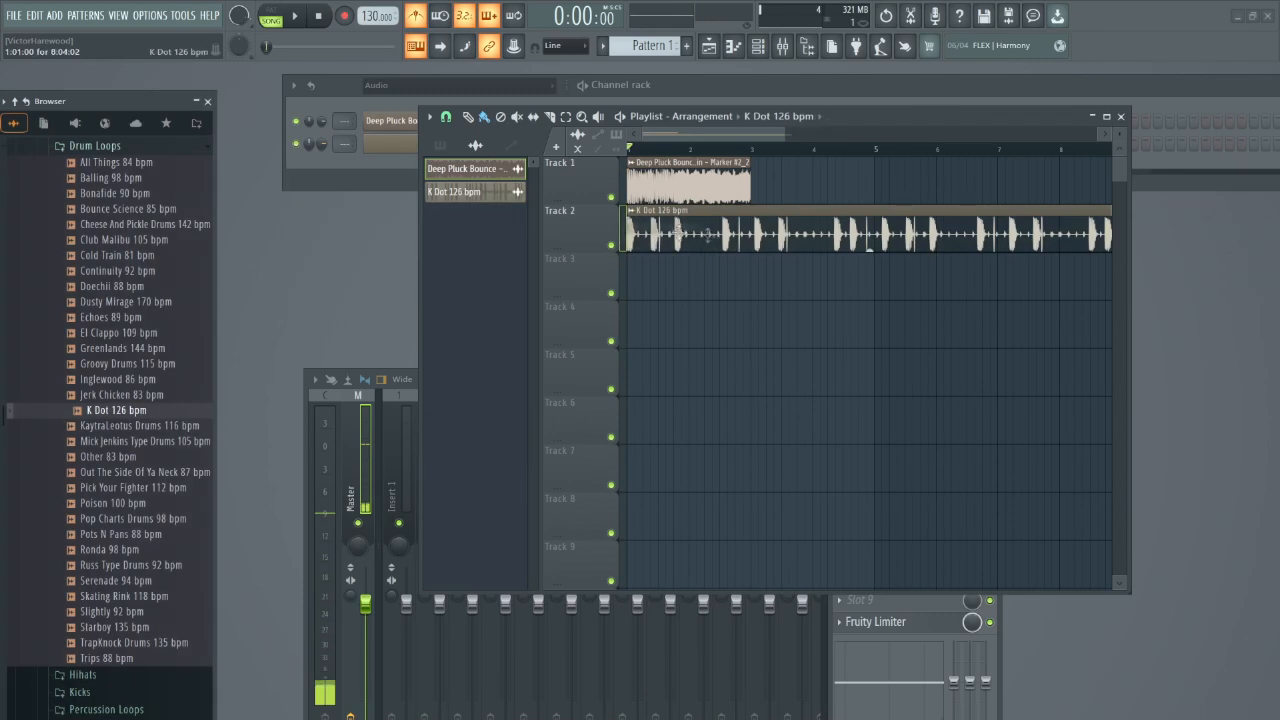
drag(372, 16, 372, 24)
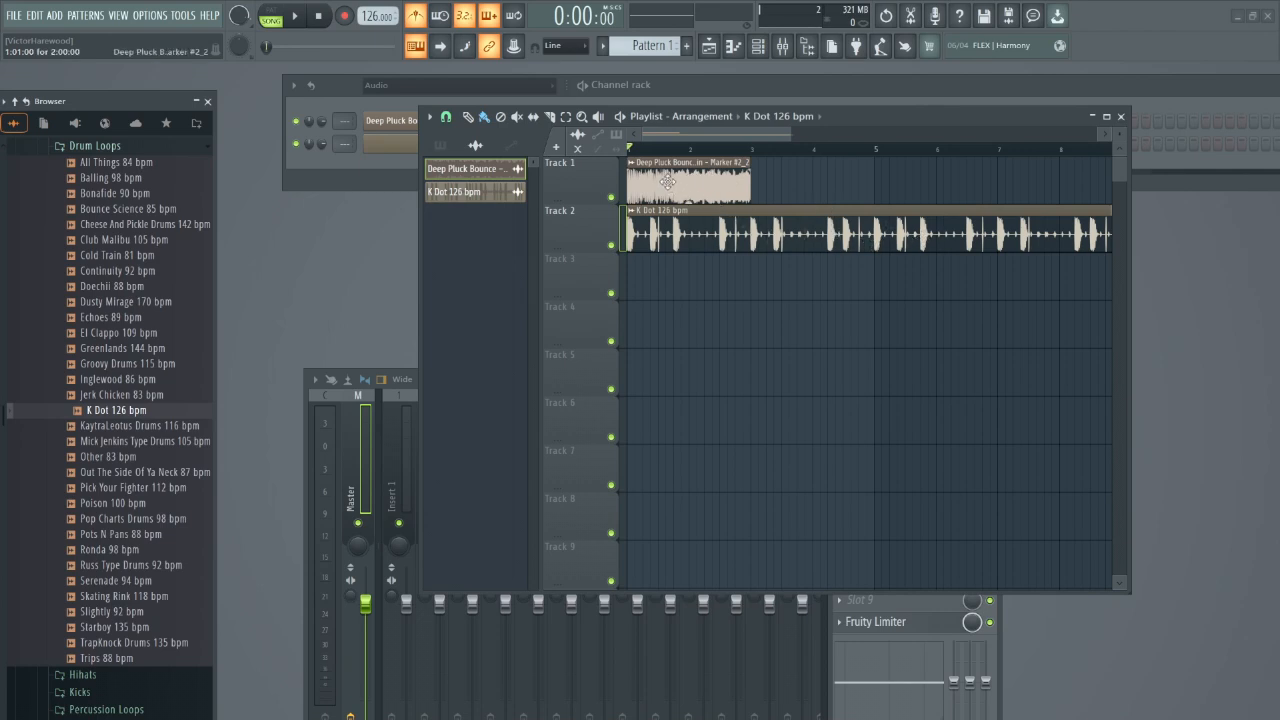
Duplicate the Track 1 clip back to back until it spans eight bars alongside the drum loop, deleting the surplus copy.
click(565, 116)
click(687, 185)
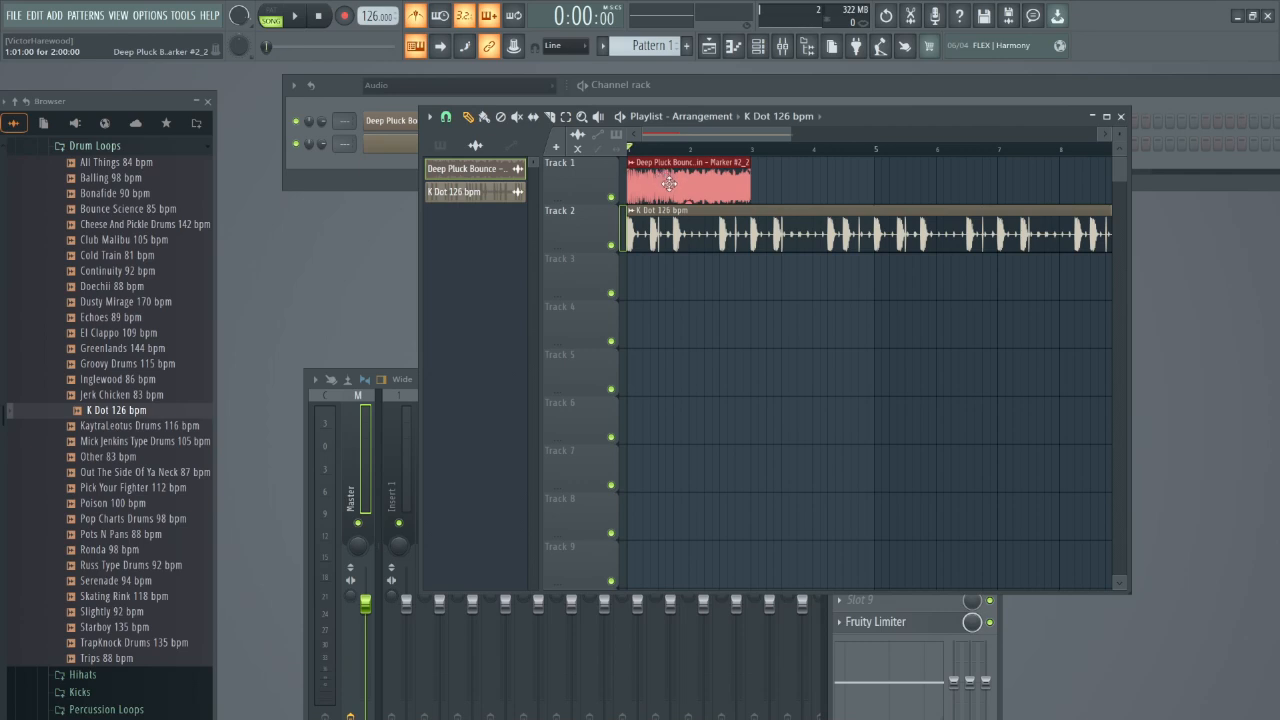
key(ctrl+b)
key(ctrl+b)
key(ctrl+b)
key(ctrl+b)
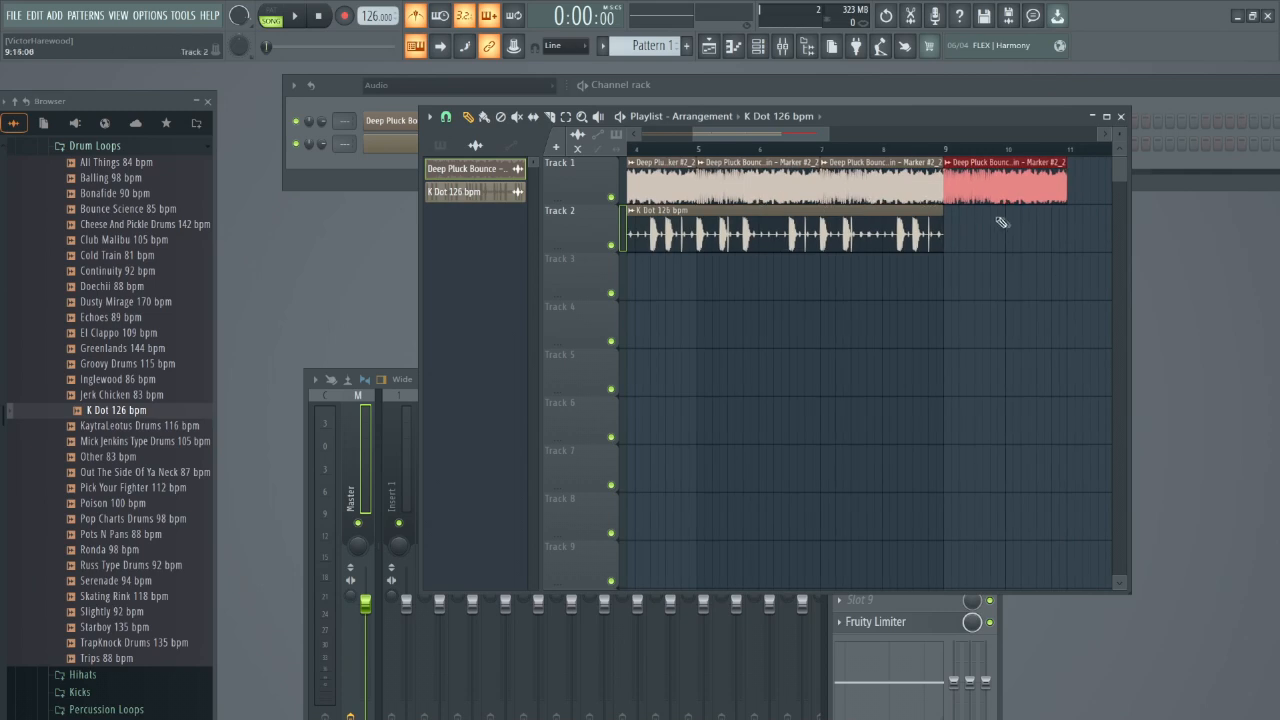
right_click(1023, 188)
drag(765, 134, 690, 112)
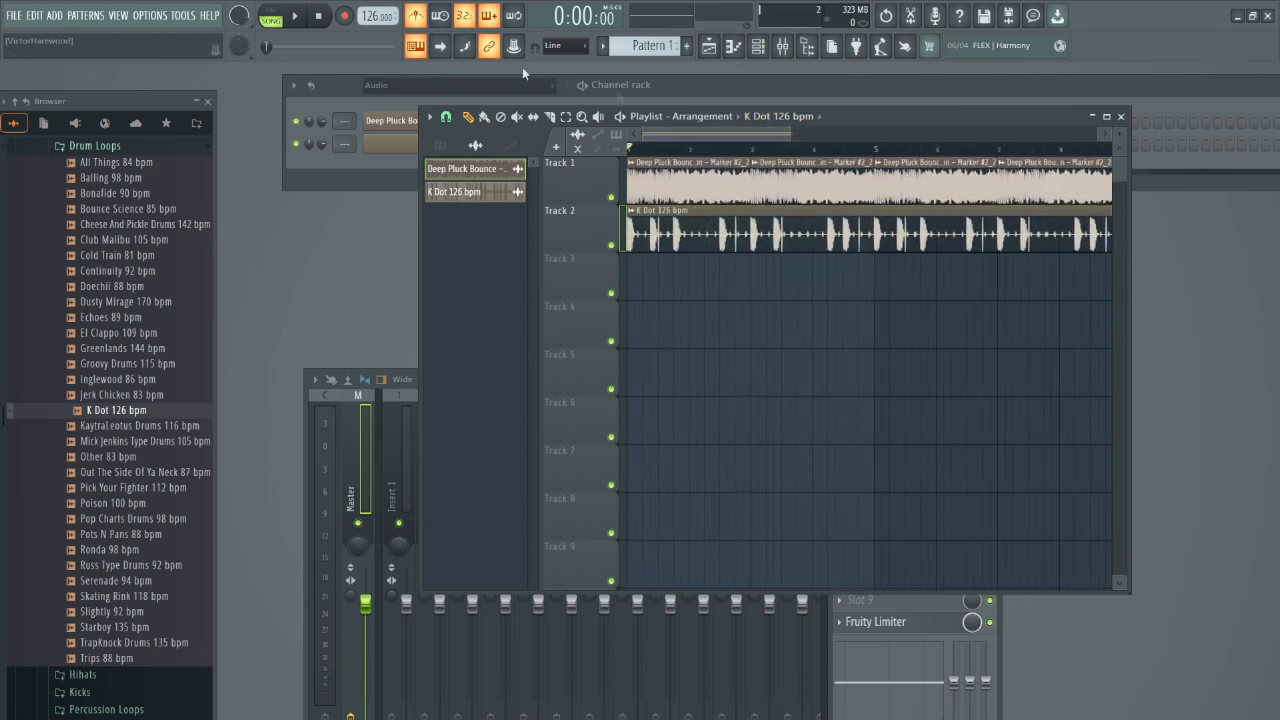
Play the melody and drum loops together to check that they stay in time.
click(305, 22)
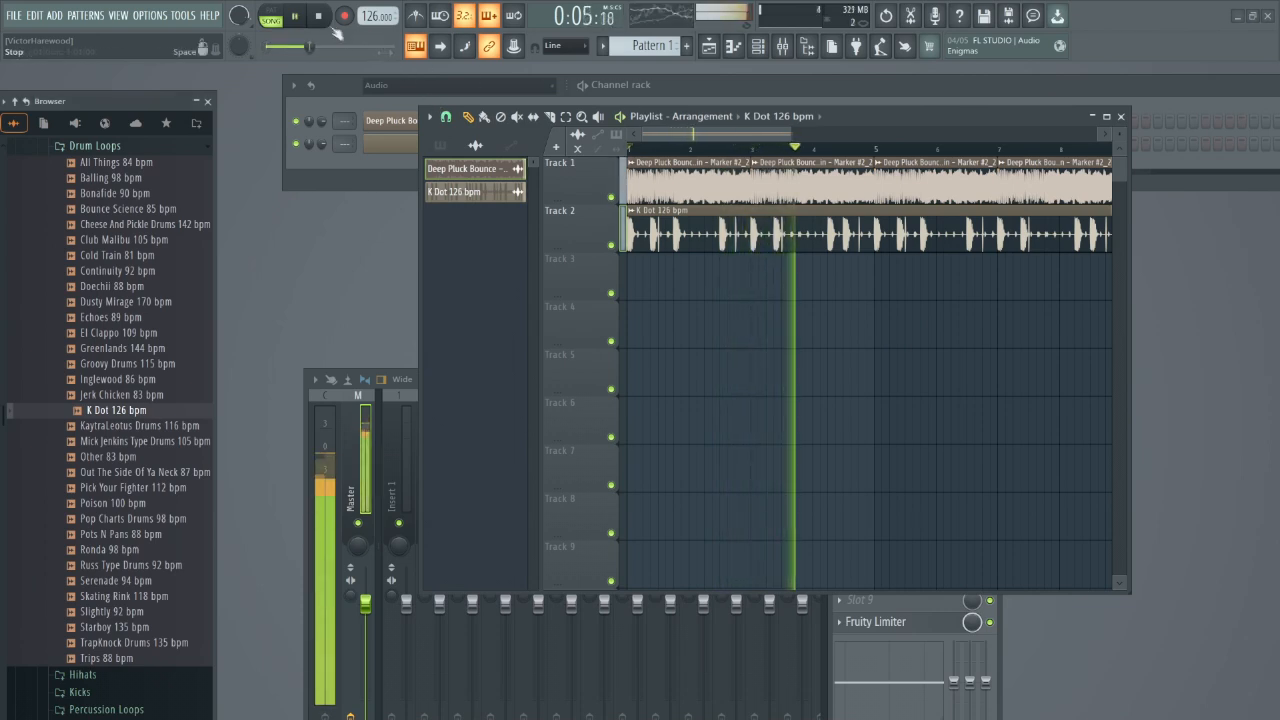
click(320, 16)
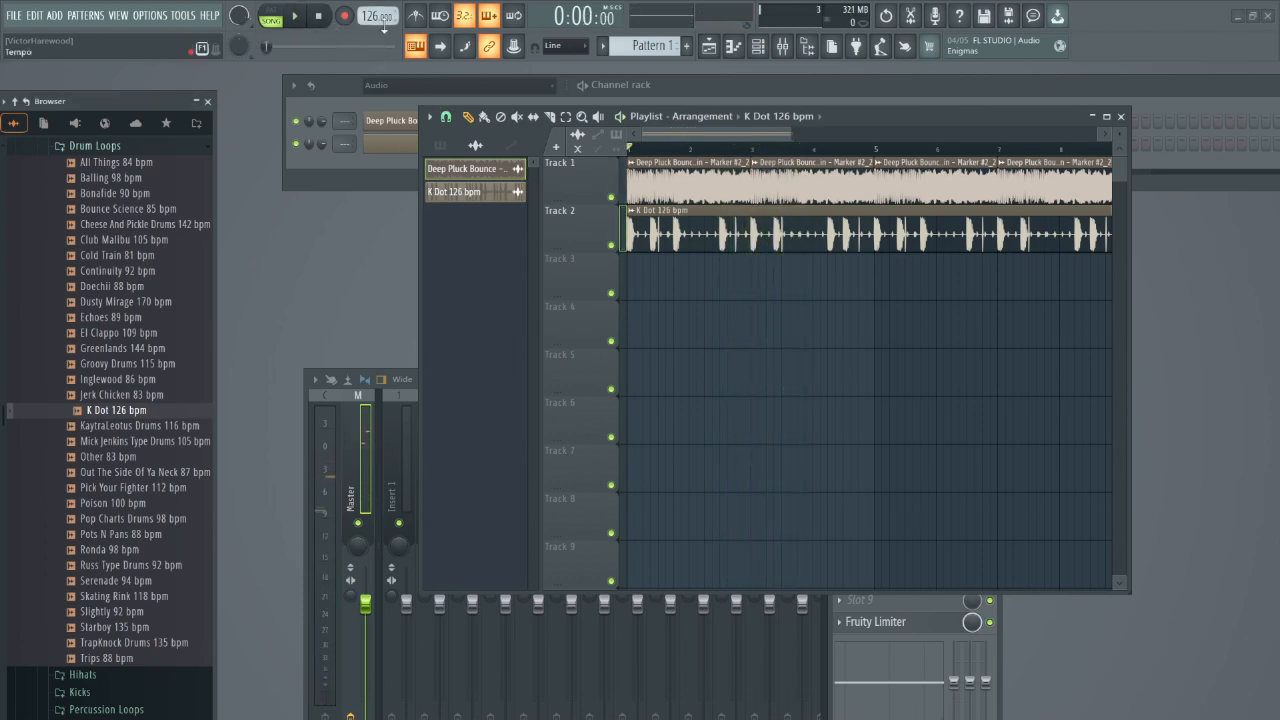
drag(792, 134, 1044, 200)
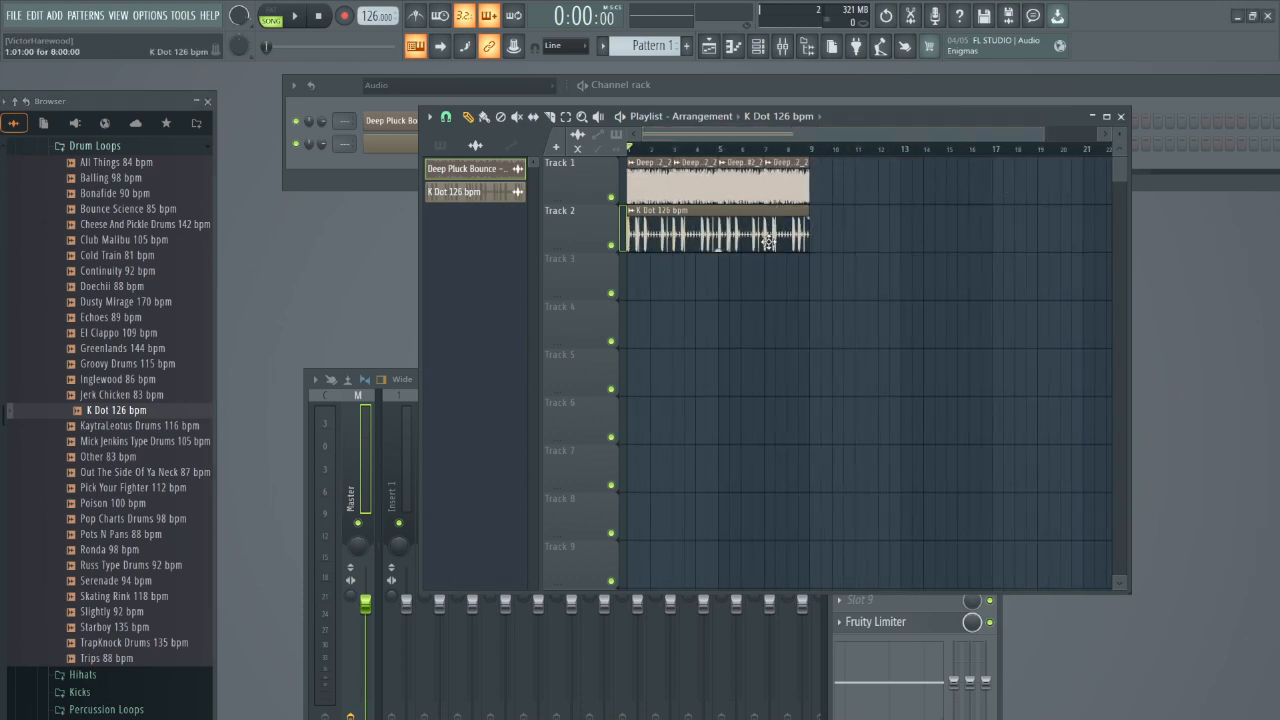
Try the arrangement at a project tempo of 206 BPM and return the tempo to 126 BPM.
drag(377, 15, 377, 10)
click(294, 15)
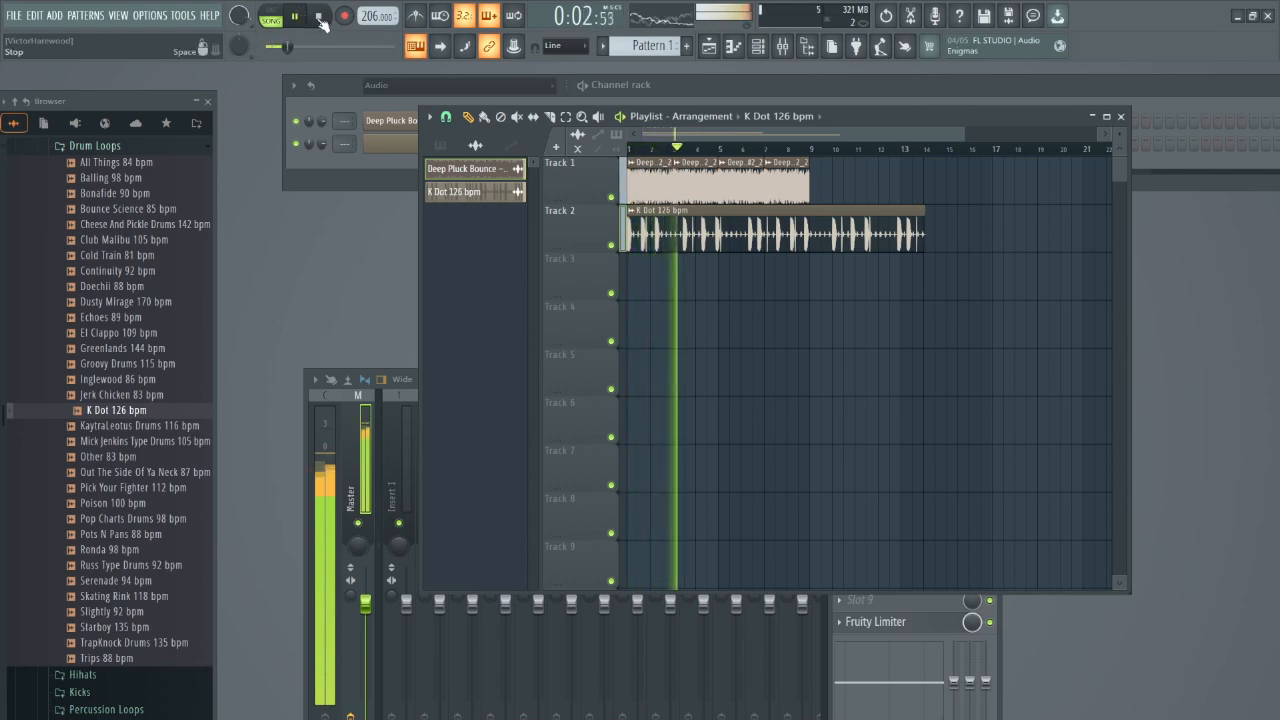
click(320, 18)
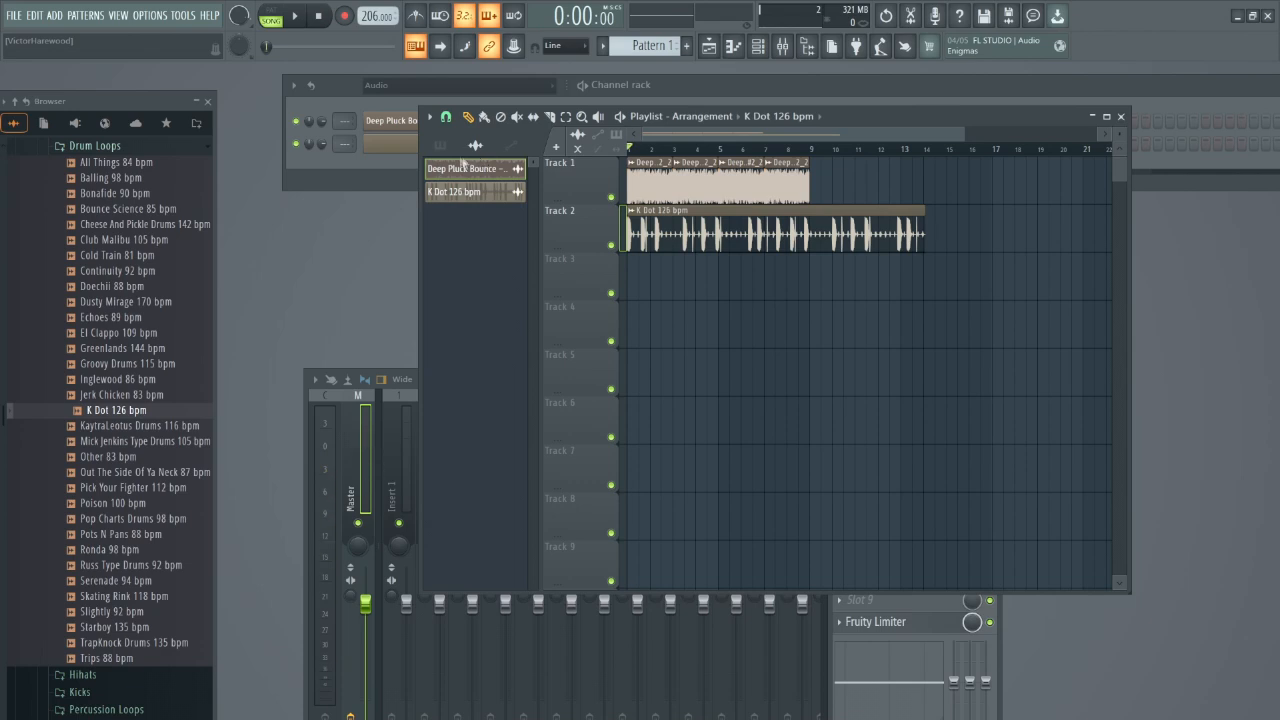
click(297, 16)
click(318, 15)
drag(368, 14, 368, 93)
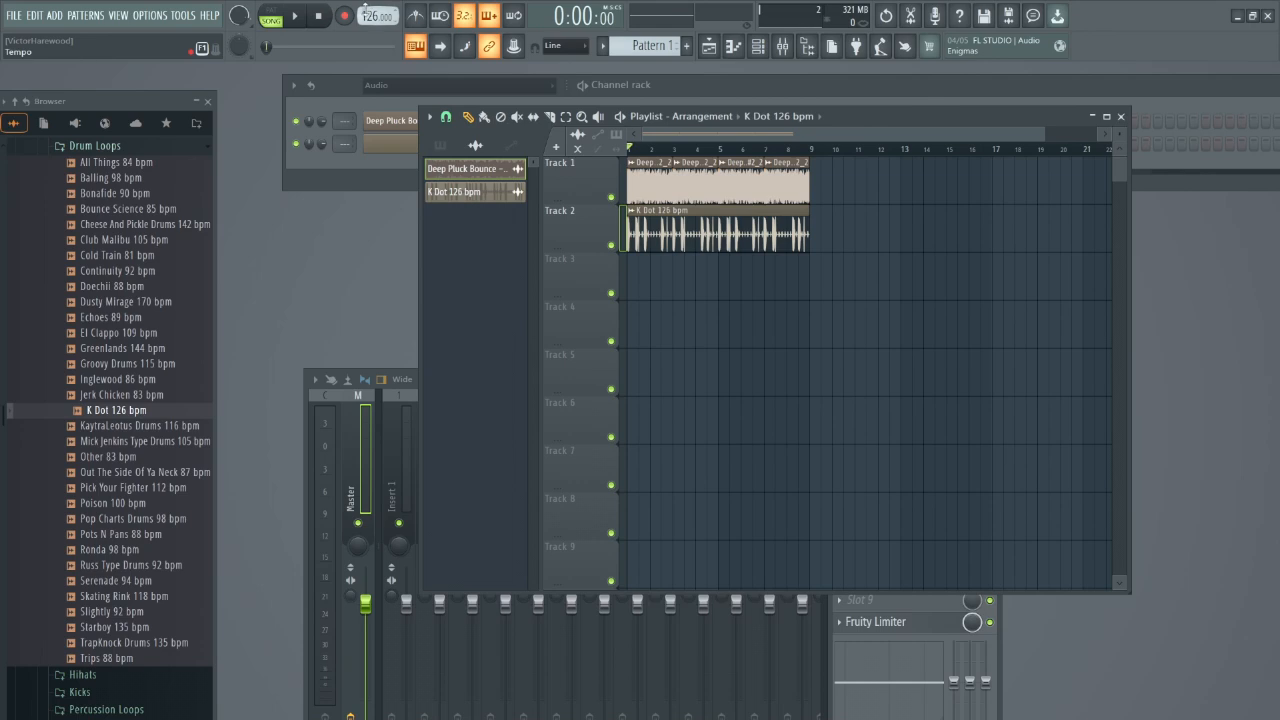
Route the two selected audio channels to consecutive mixer tracks starting from Insert 1.
click(311, 89)
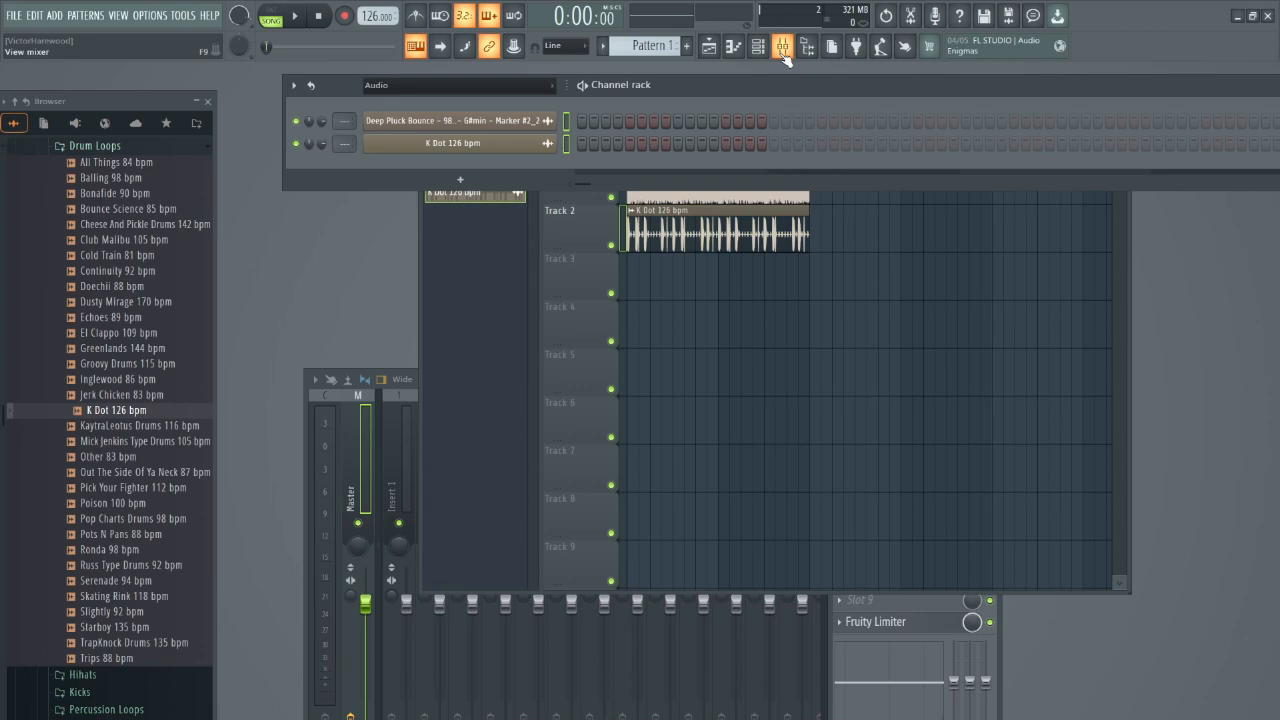
click(409, 372)
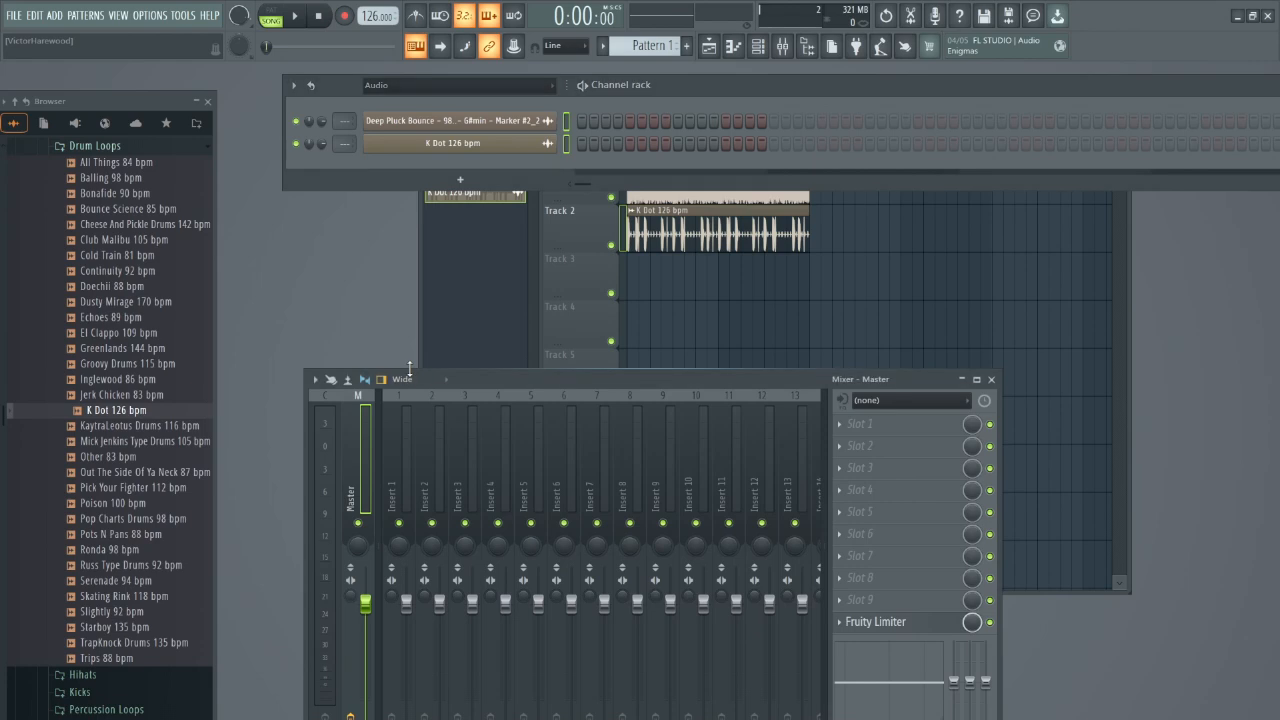
right_click(395, 470)
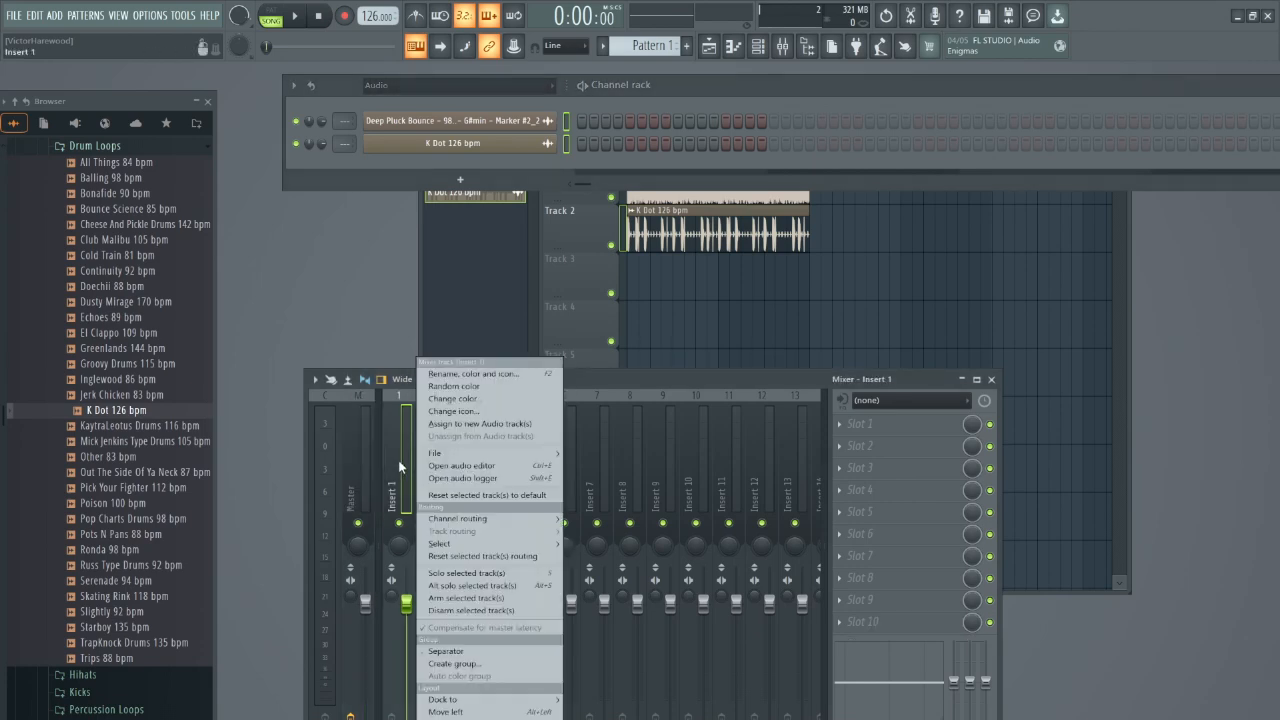
mouse_move(456, 514)
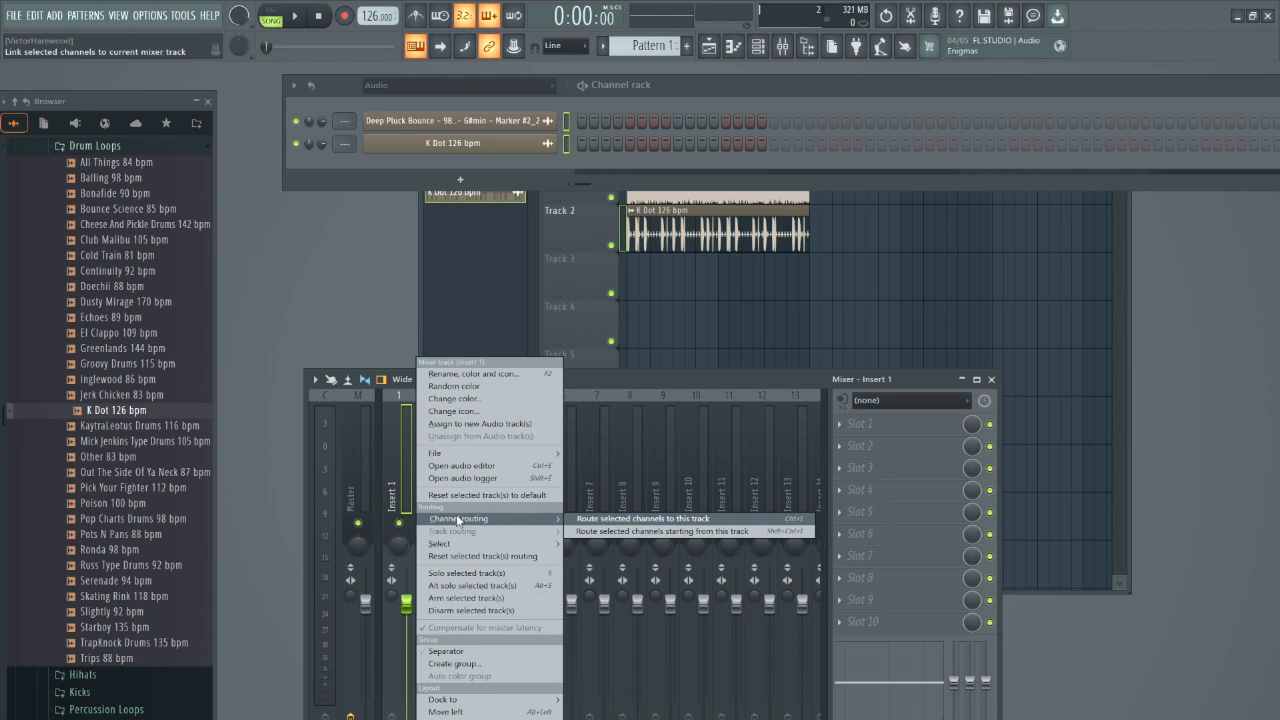
click(605, 532)
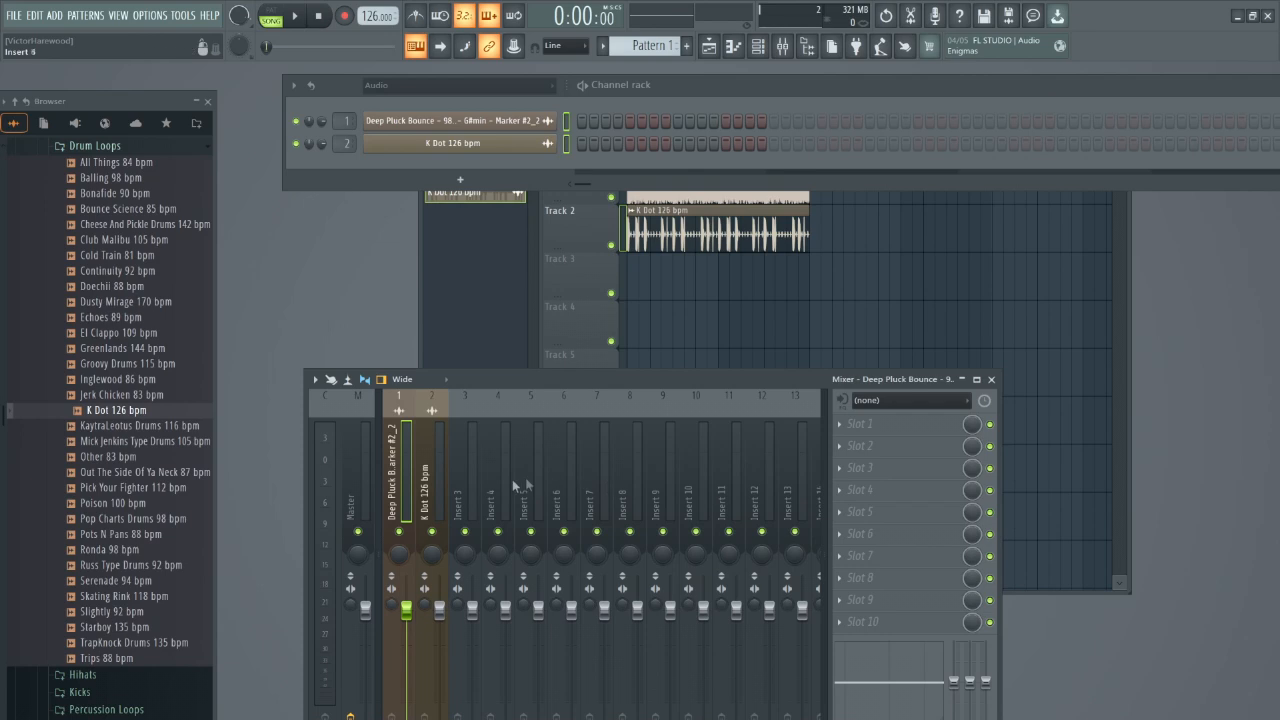
During playback, solo the drum and melody mixer tracks in turn, leave the K Dot track soloed, and move the mixer window higher.
click(298, 18)
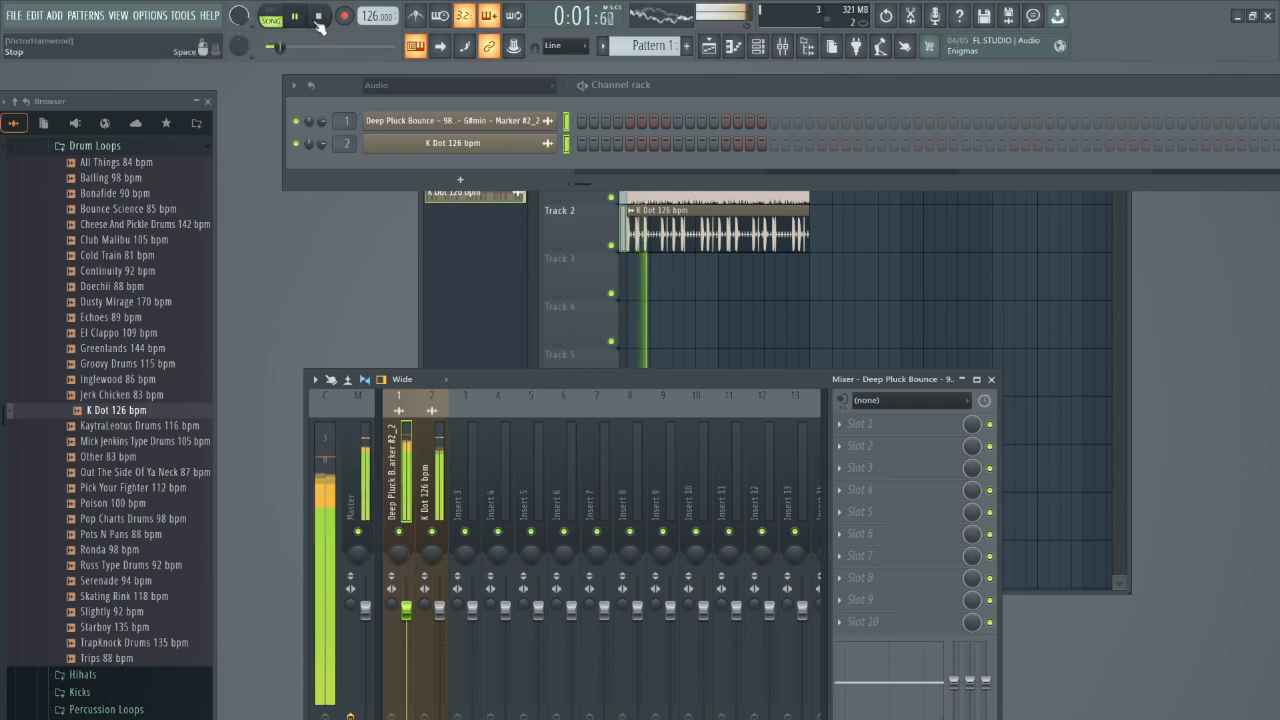
right_click(434, 532)
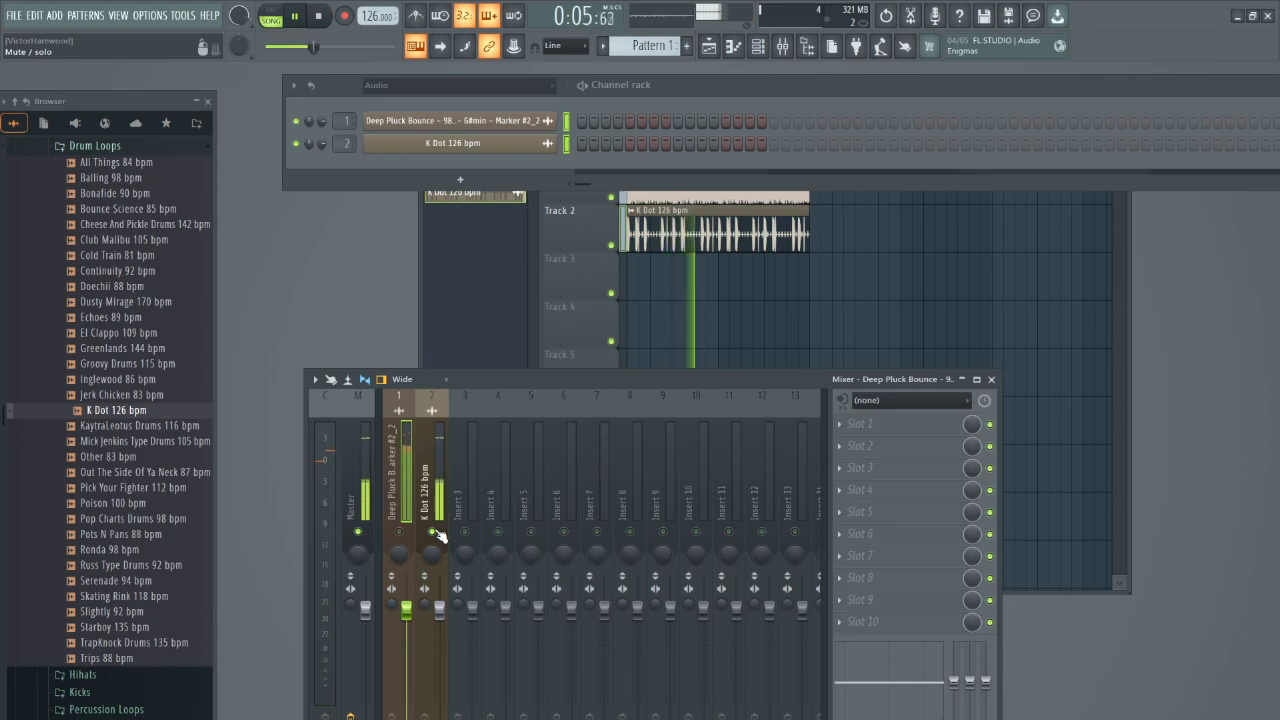
click(400, 532)
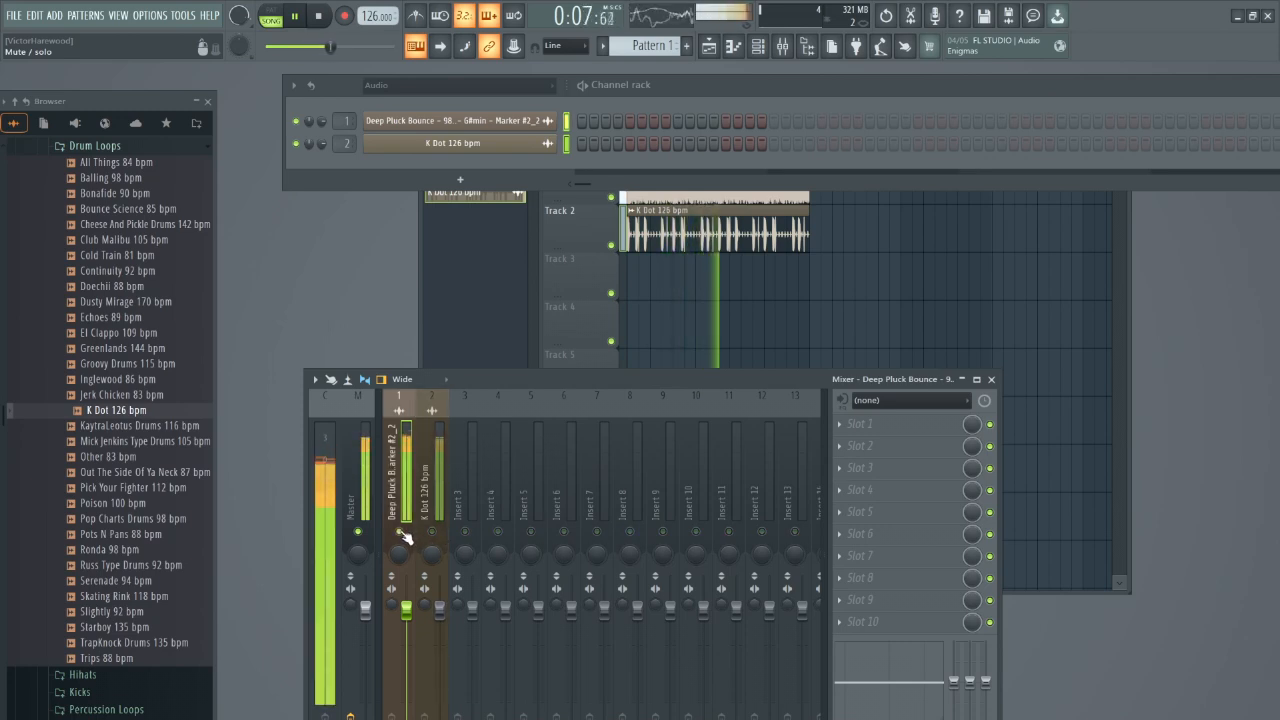
right_click(434, 532)
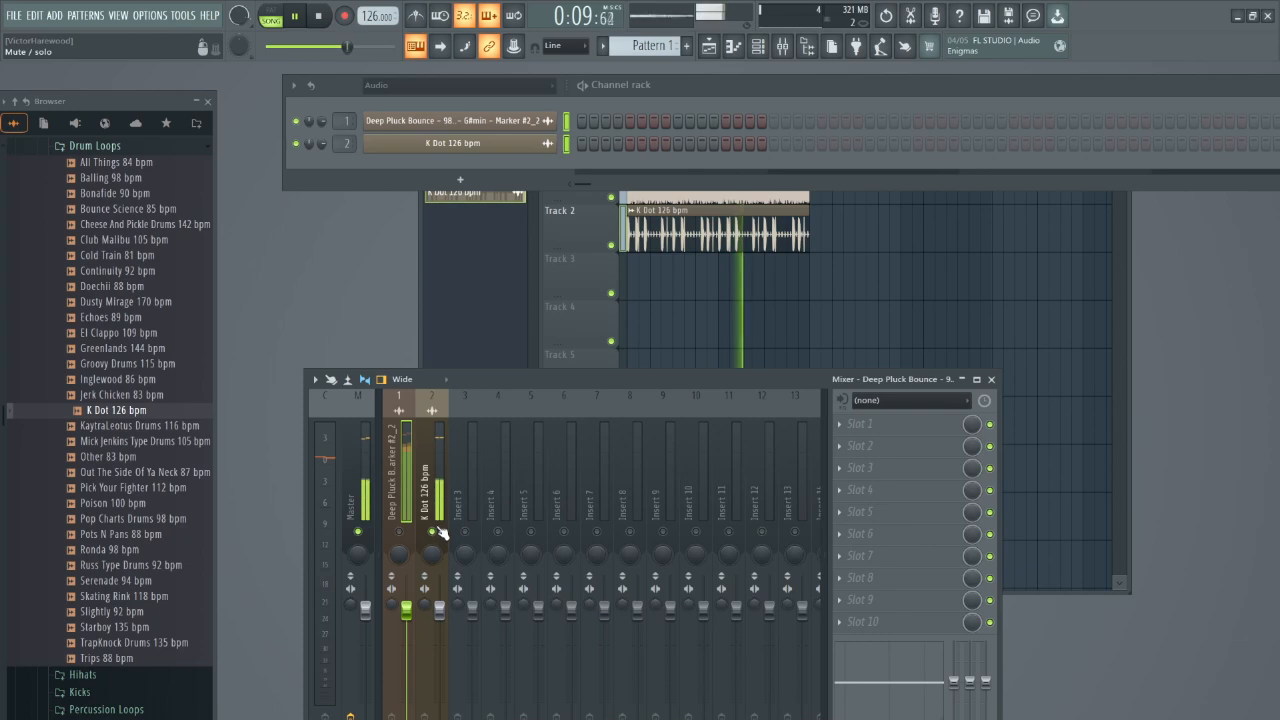
drag(501, 382, 506, 265)
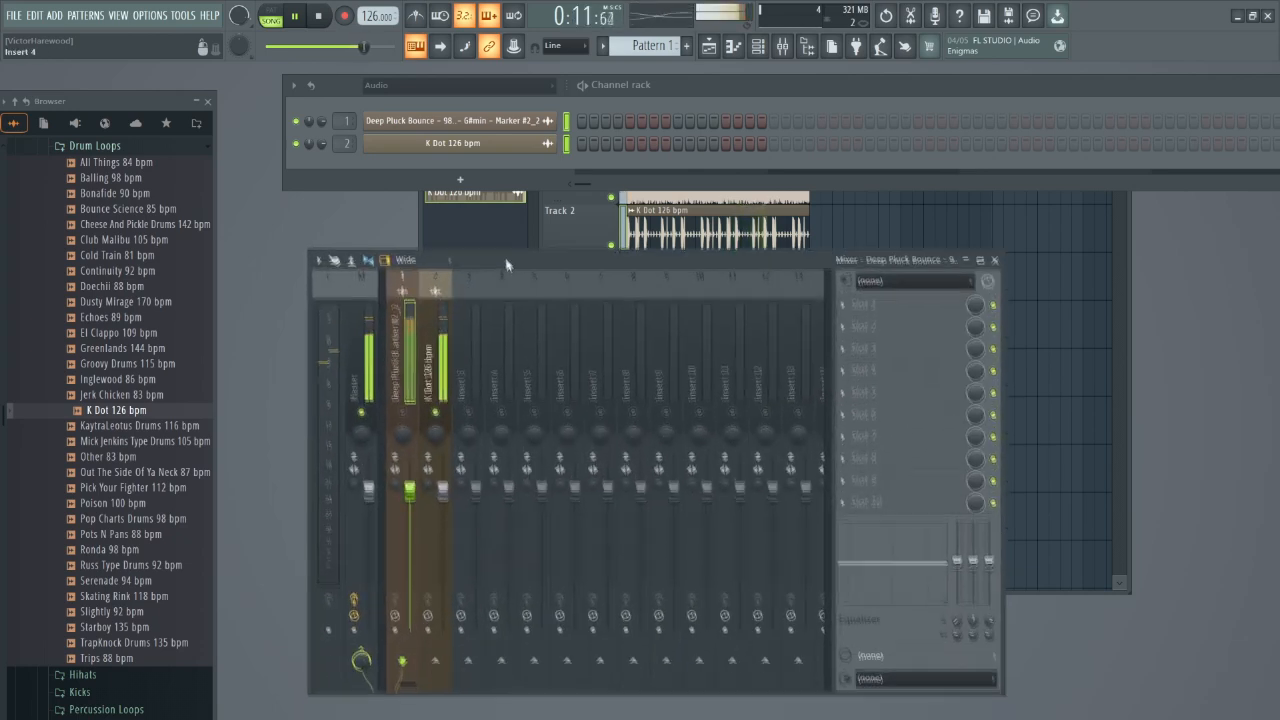
key(space)
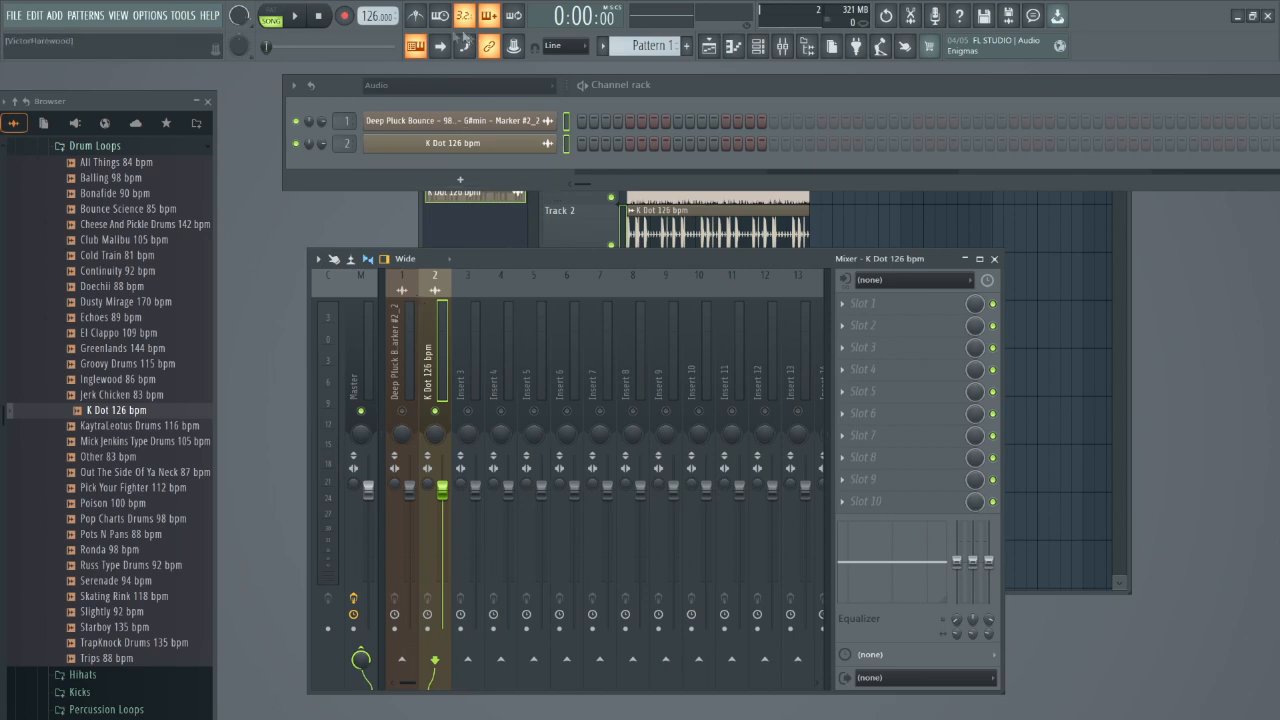
During playback, pan the K Dot 126 bpm mixer track 100% left and 100% right.
click(304, 17)
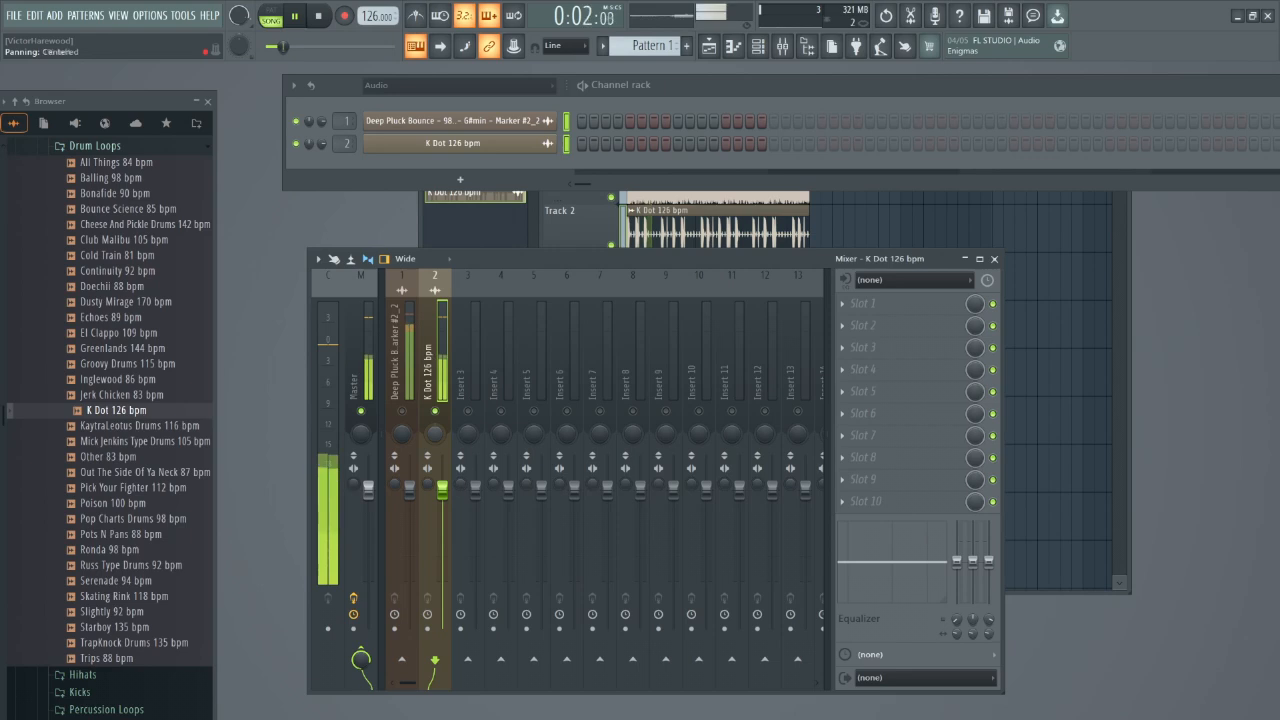
drag(437, 436, 437, 480)
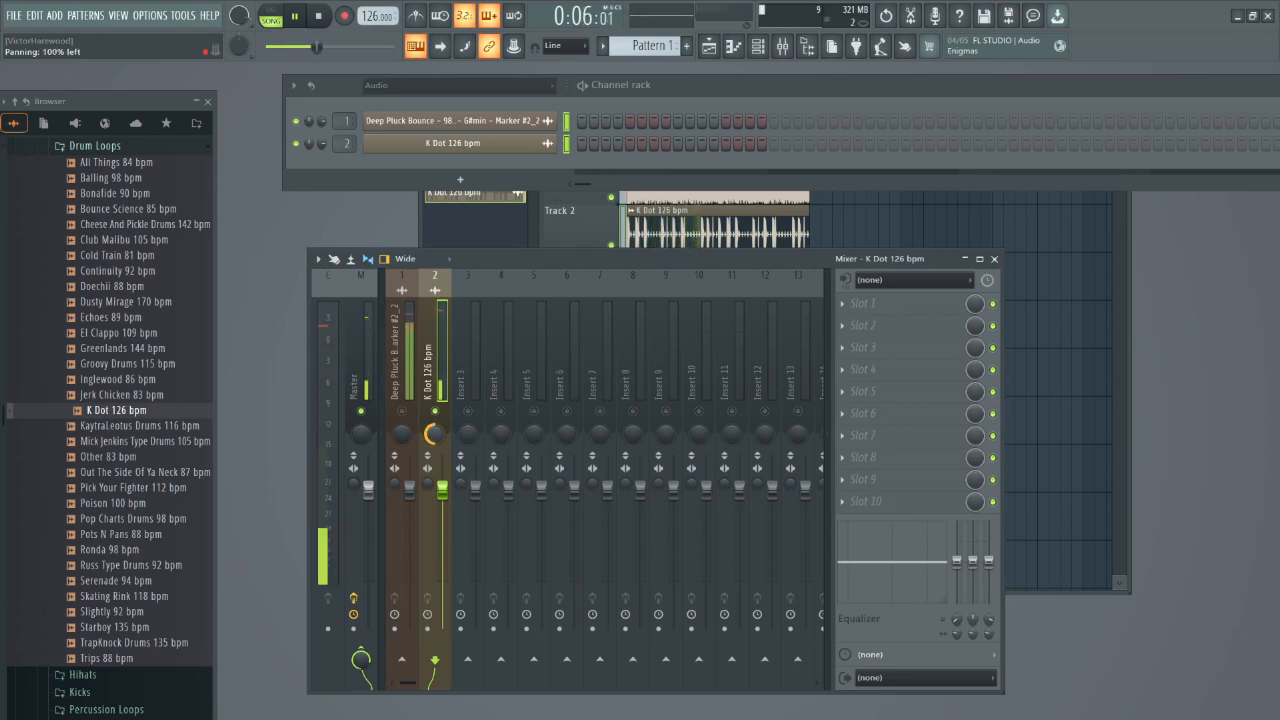
drag(436, 435, 436, 392)
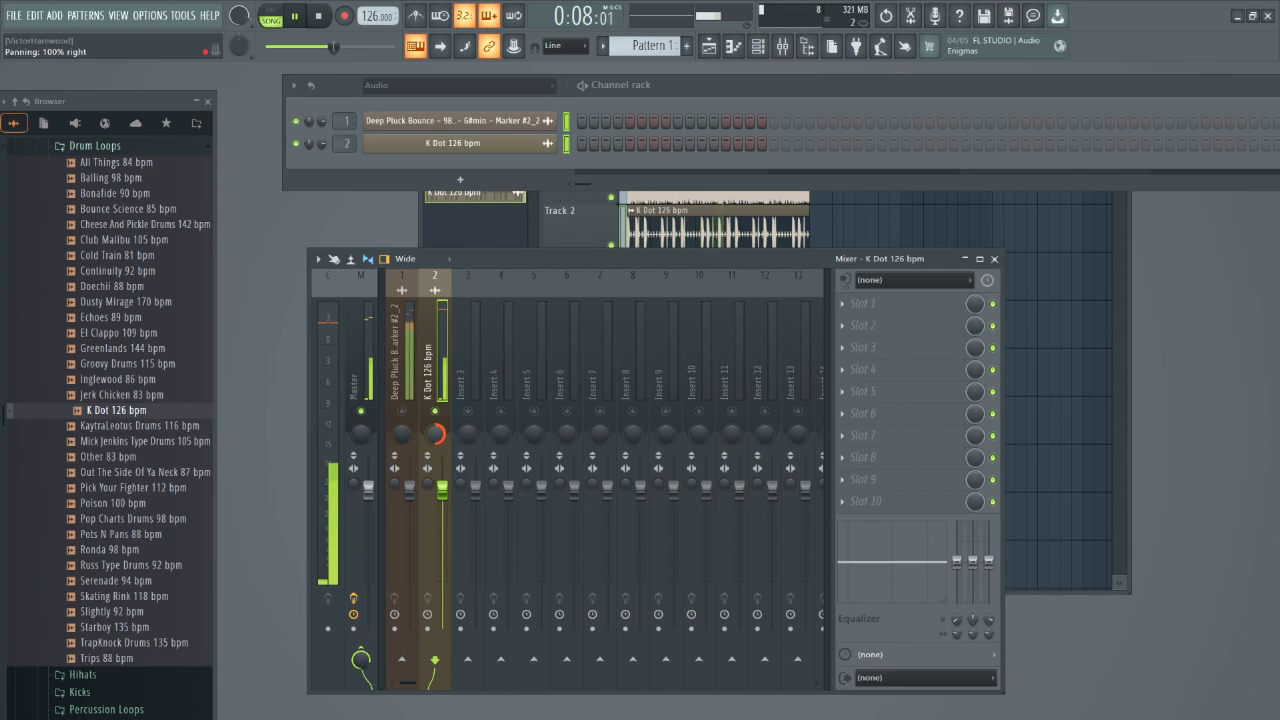
During playback, unsolo the mixer tracks, pan Deep Pluck Bounce 100% right, and pan K Dot 126 bpm fully left.
drag(401, 432, 401, 470)
click(403, 411)
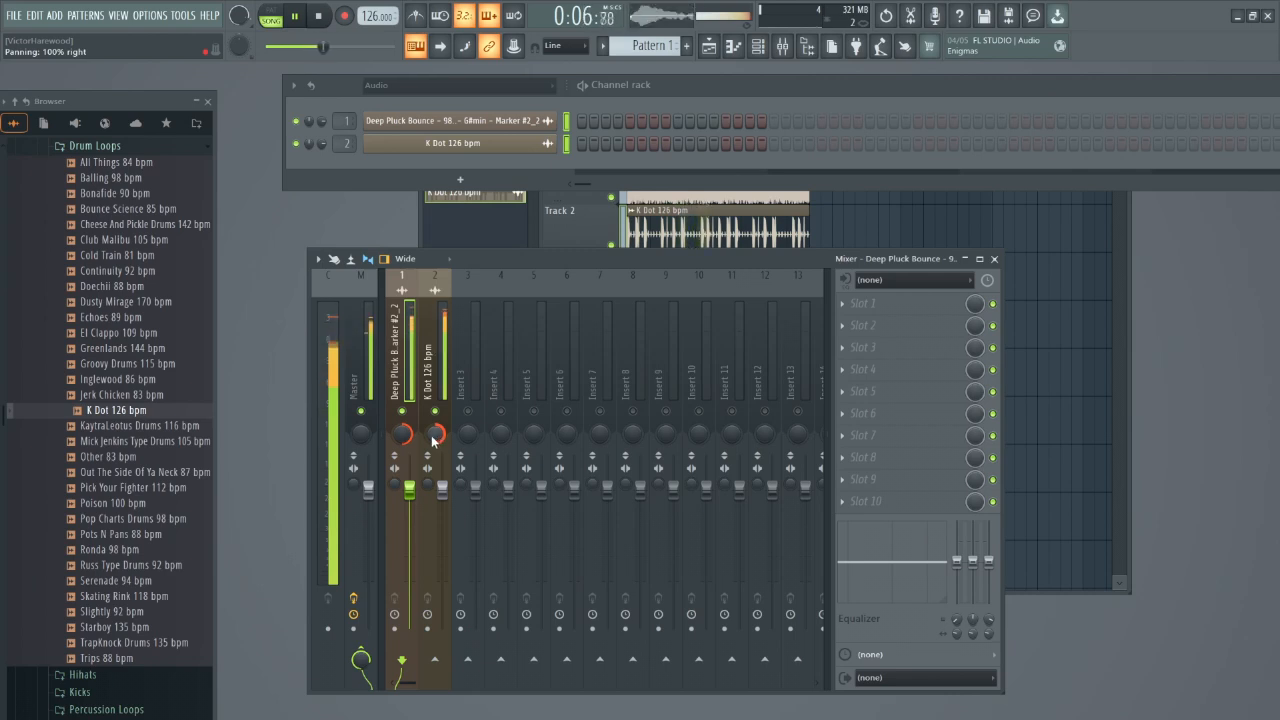
drag(434, 438, 434, 540)
drag(402, 433, 402, 530)
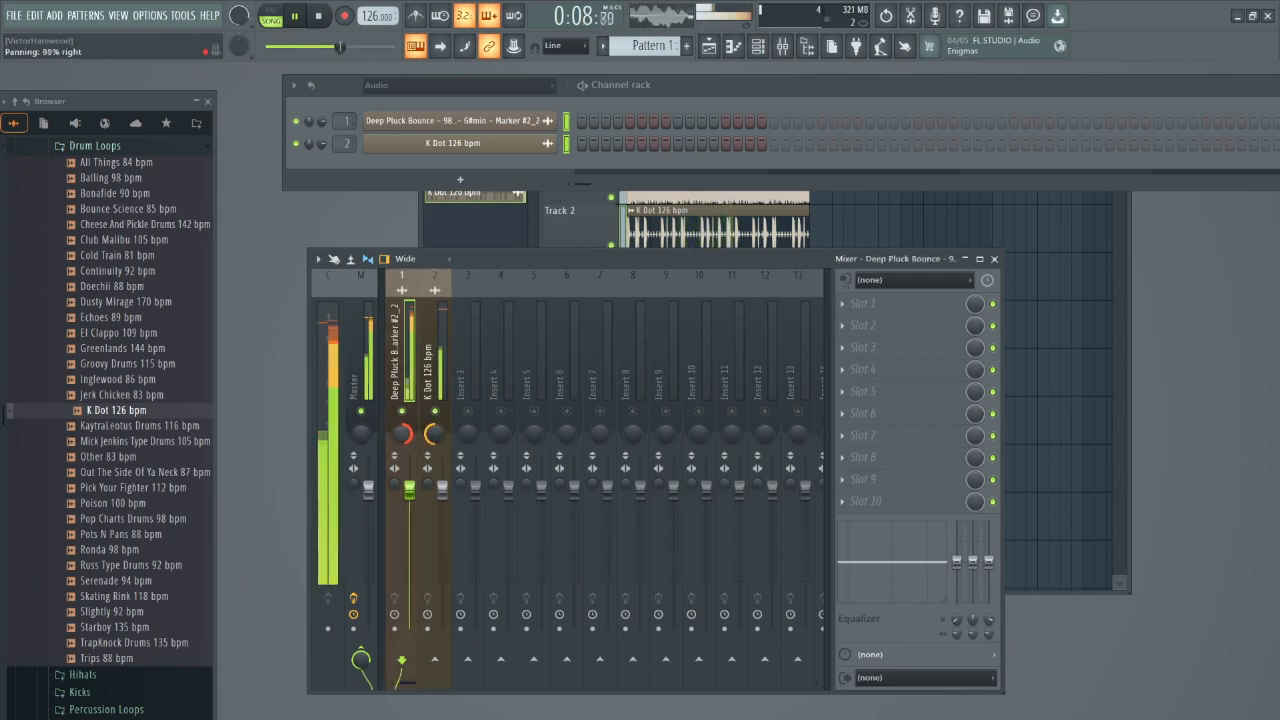
Return the panning of both the melody and drum mixer tracks to center and stop playback.
drag(406, 437, 406, 387)
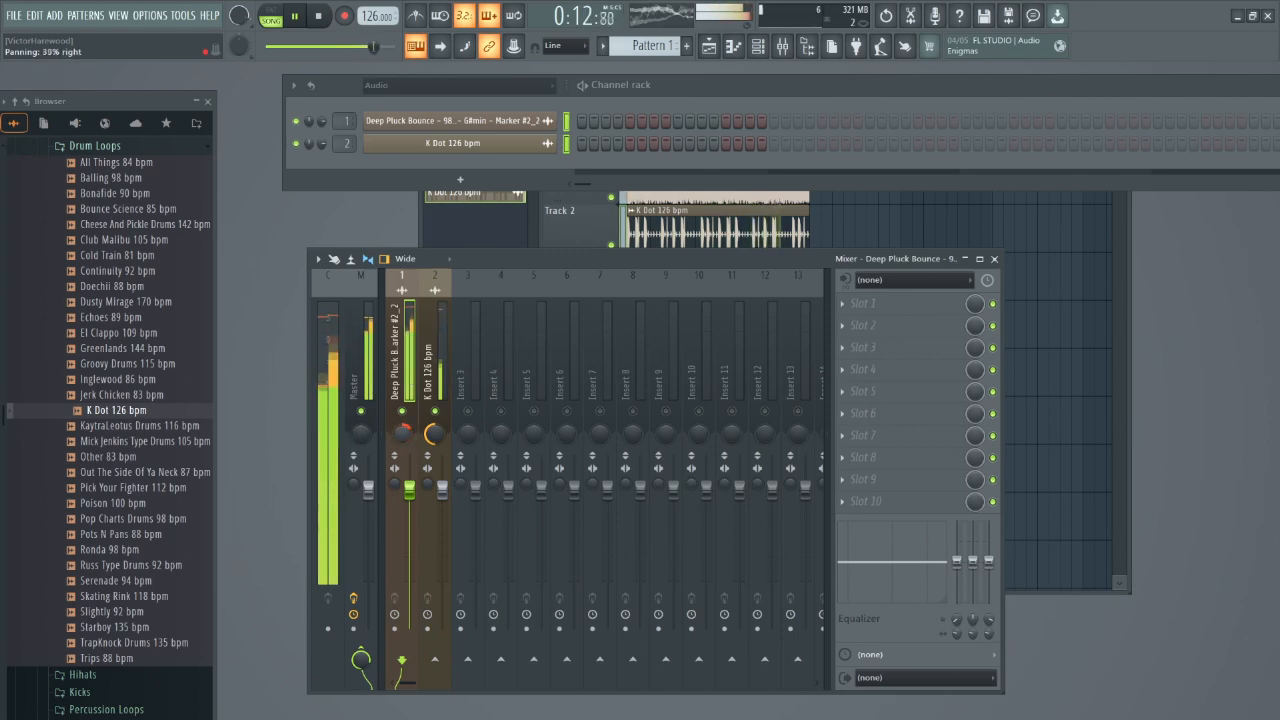
right_click(432, 438)
click(455, 444)
click(318, 16)
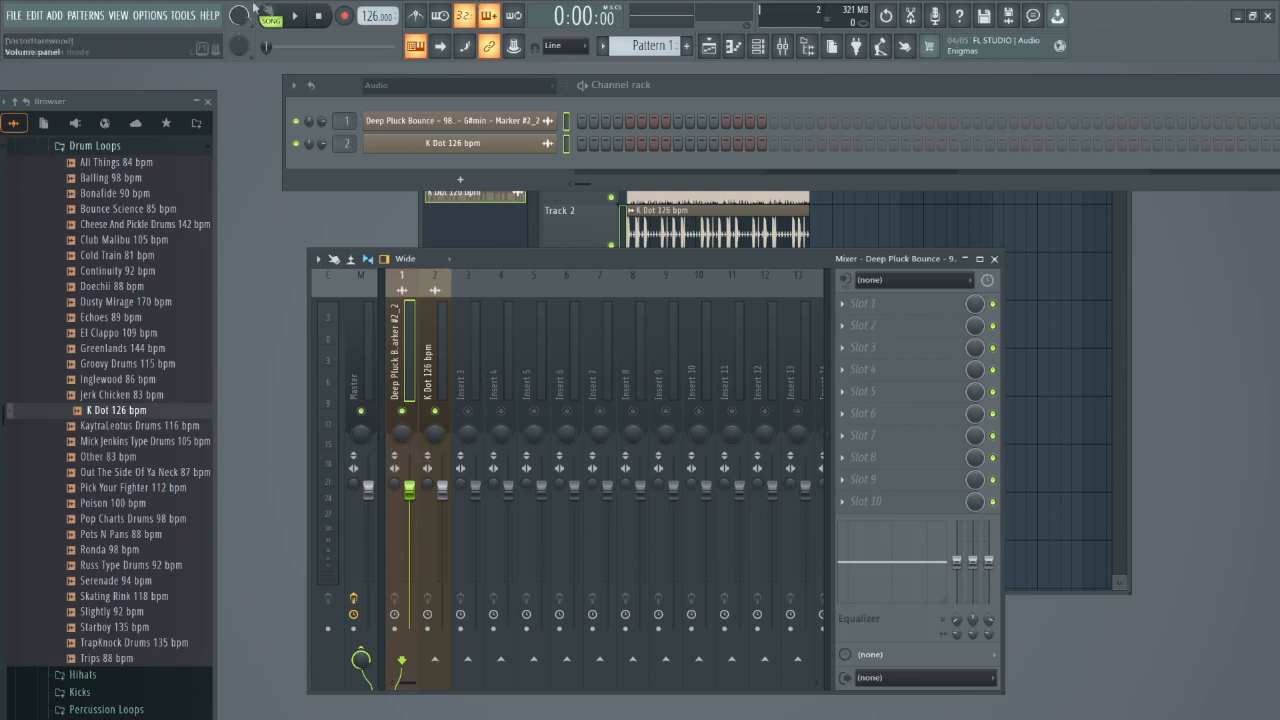
On the Master mixer track, move Fruity Limiter up to slot 9 and load Fruity dB Meter in slot 10.
click(296, 18)
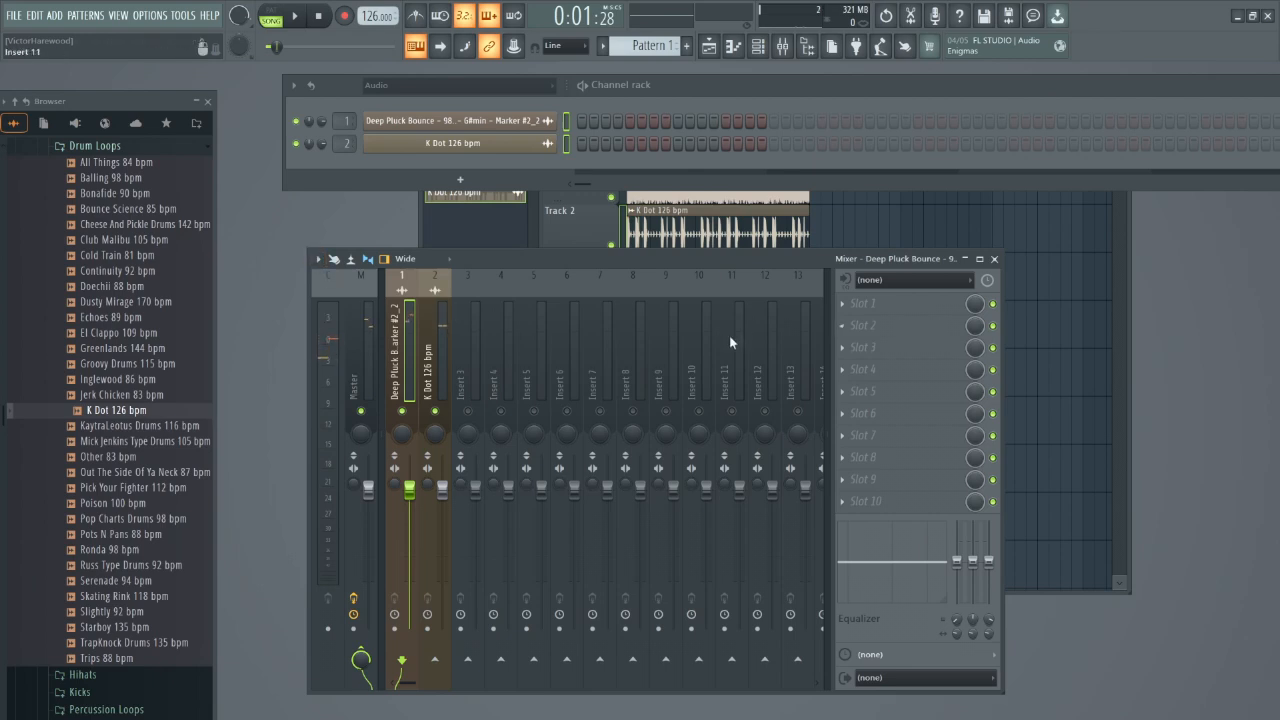
click(363, 341)
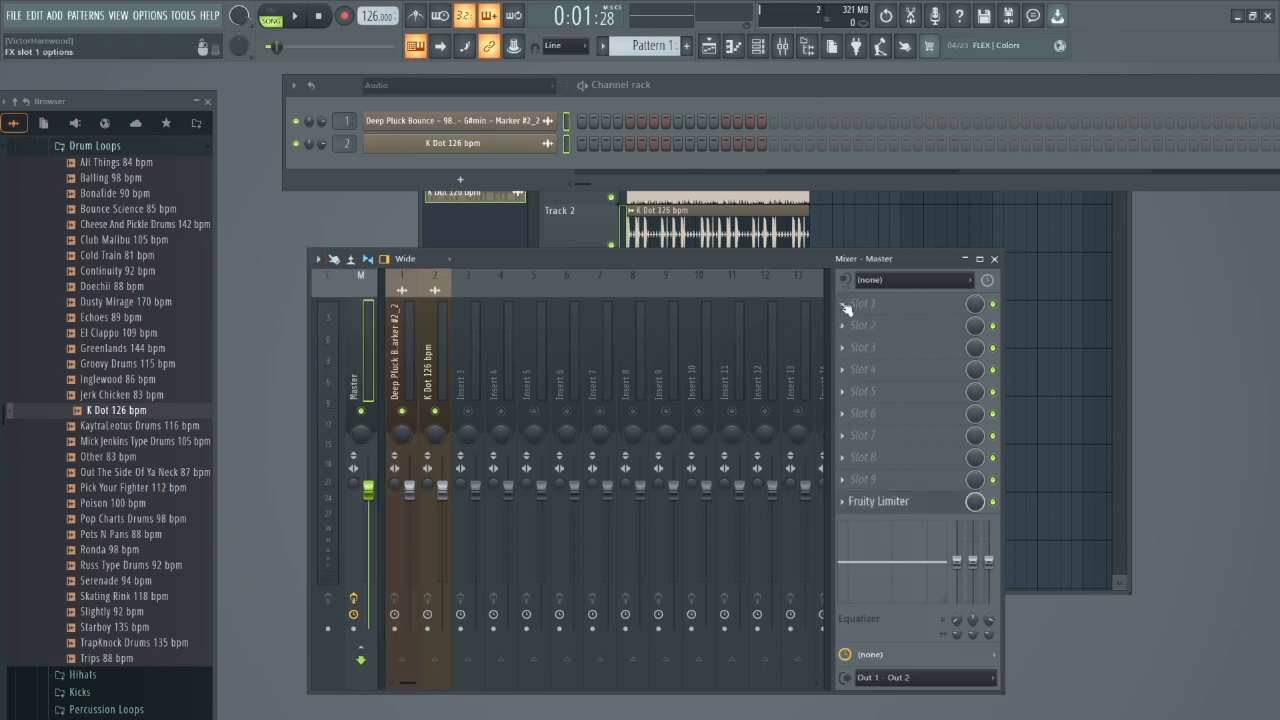
click(846, 505)
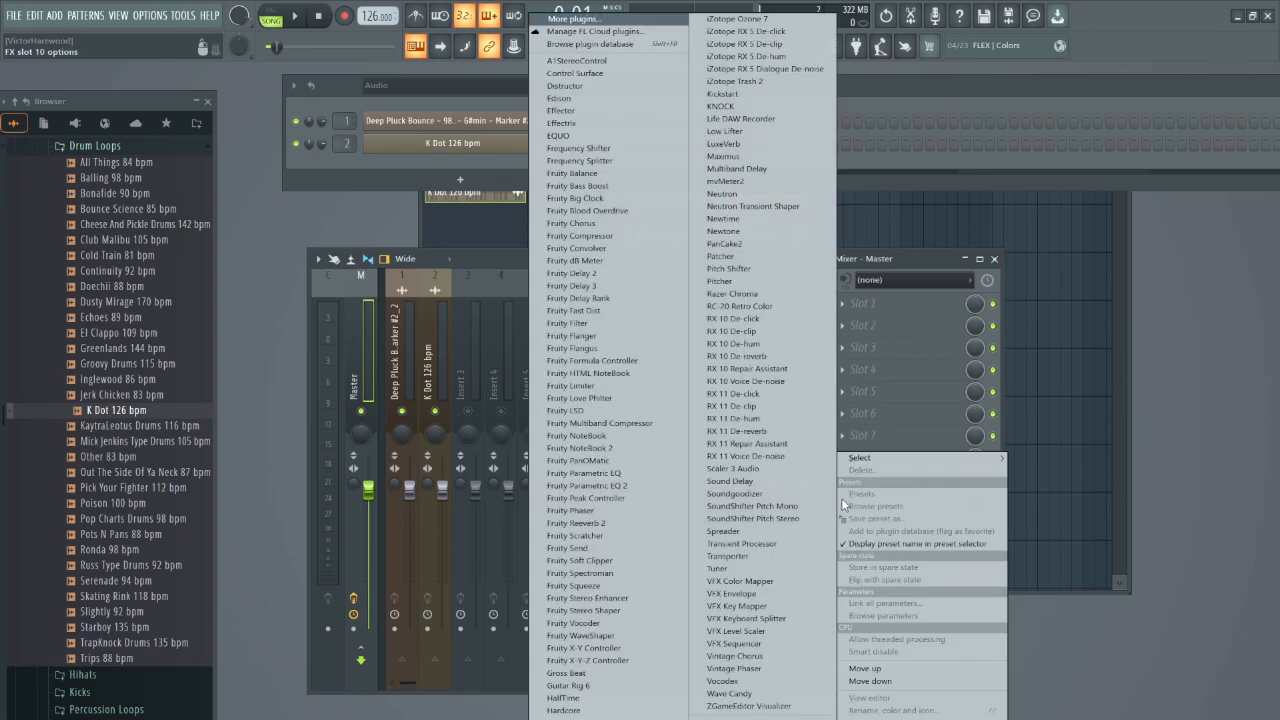
click(638, 265)
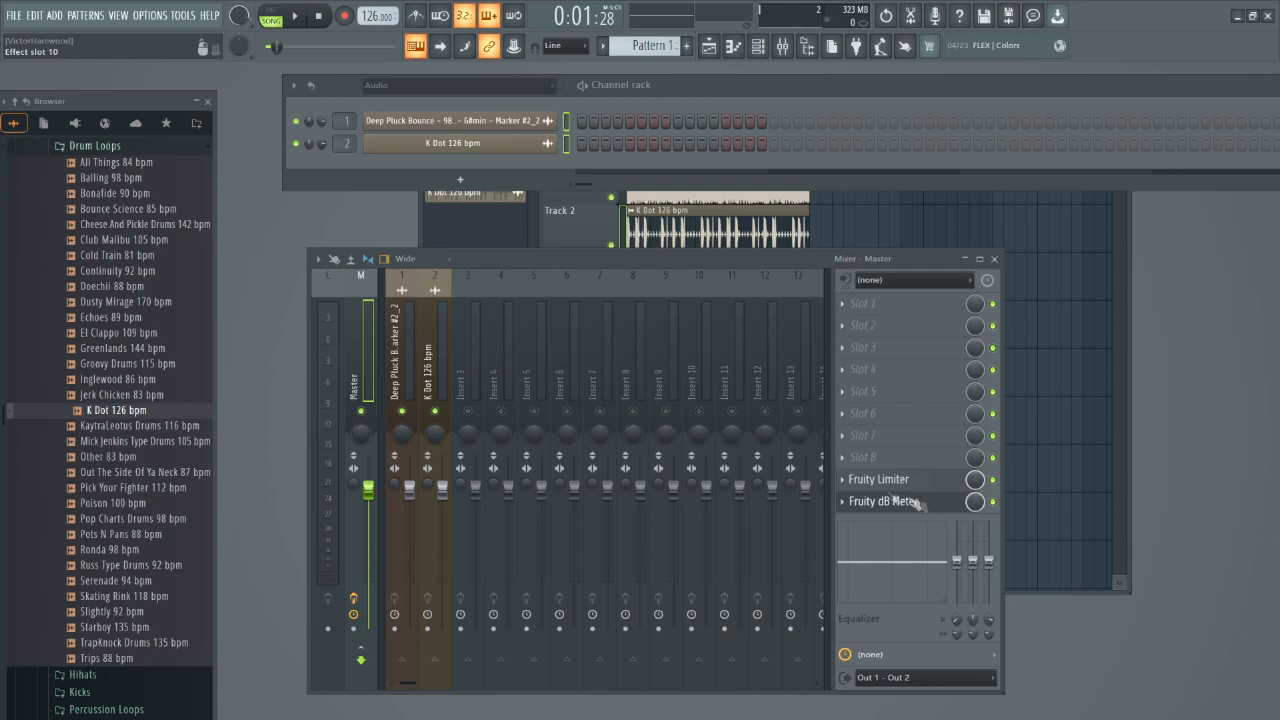
Place the Fruity dB Meter window beside the browser, enlarge it to nearly full height, and shift the mixer clear of it.
drag(150, 100, 203, 304)
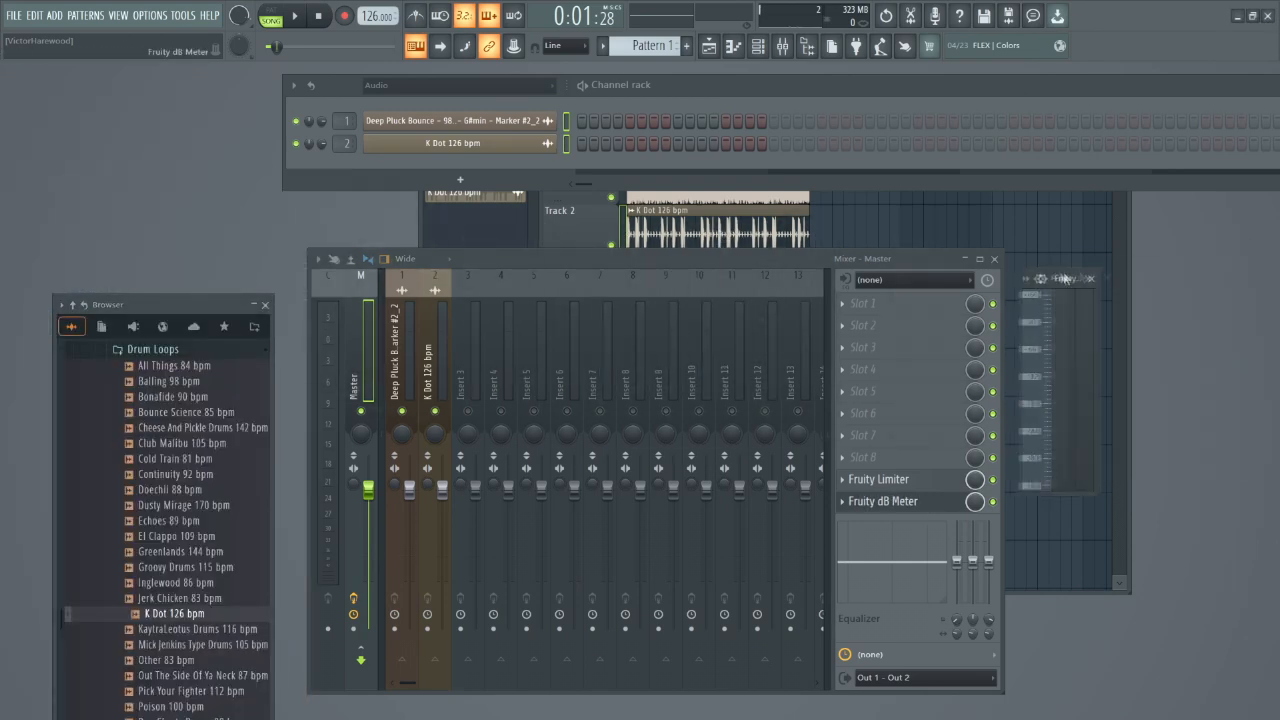
drag(158, 306, 109, 73)
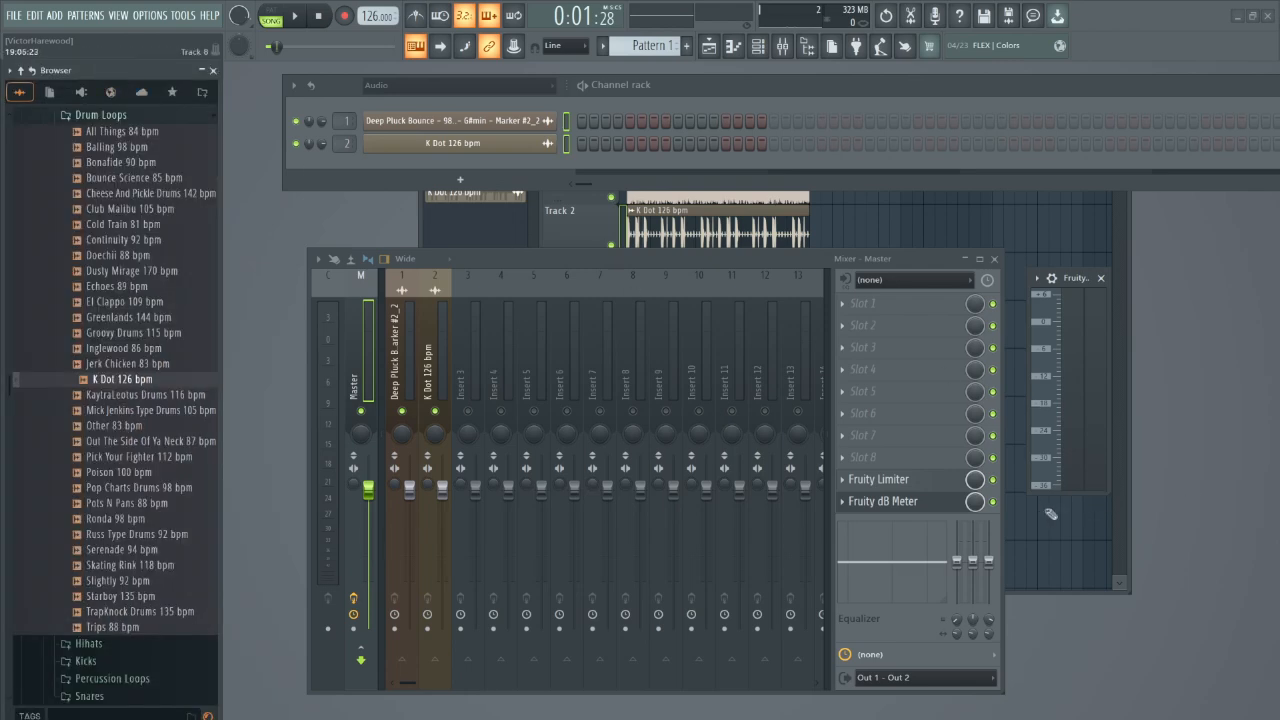
drag(1075, 289, 276, 125)
drag(320, 337, 522, 708)
drag(622, 261, 884, 263)
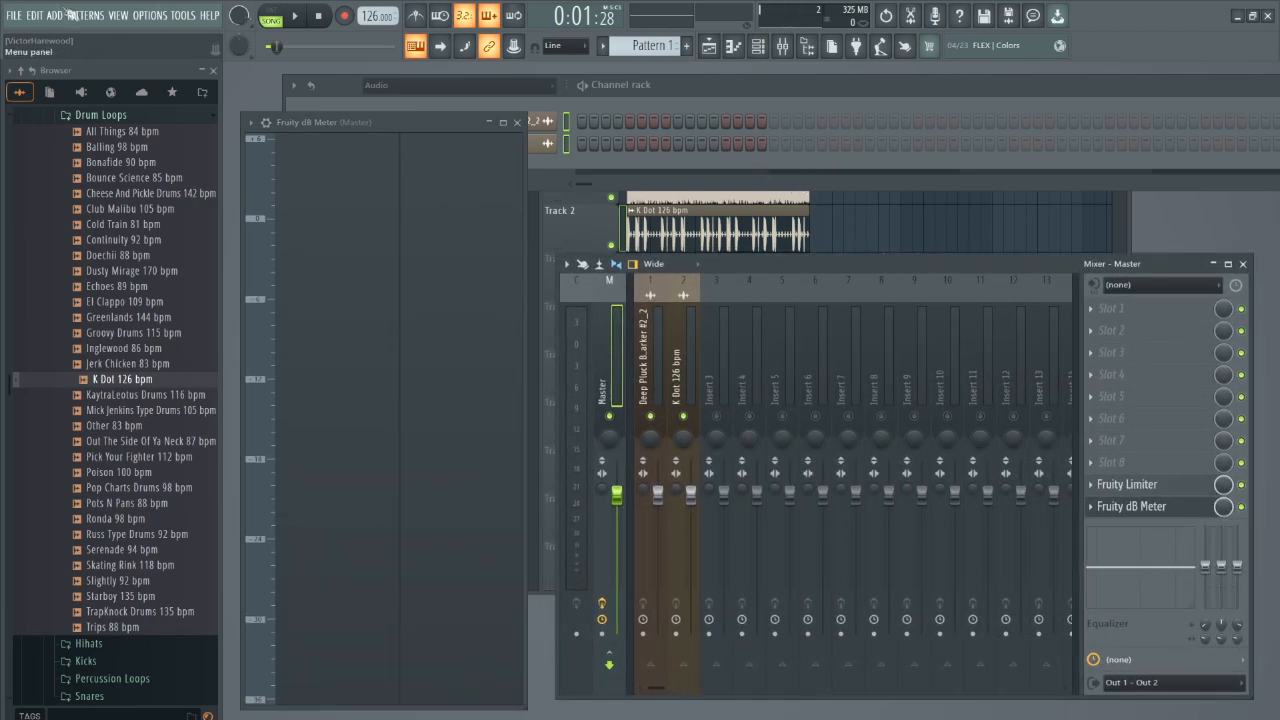
Play the arrangement twice from the start and examine the master level on the Fruity dB Meter.
click(295, 15)
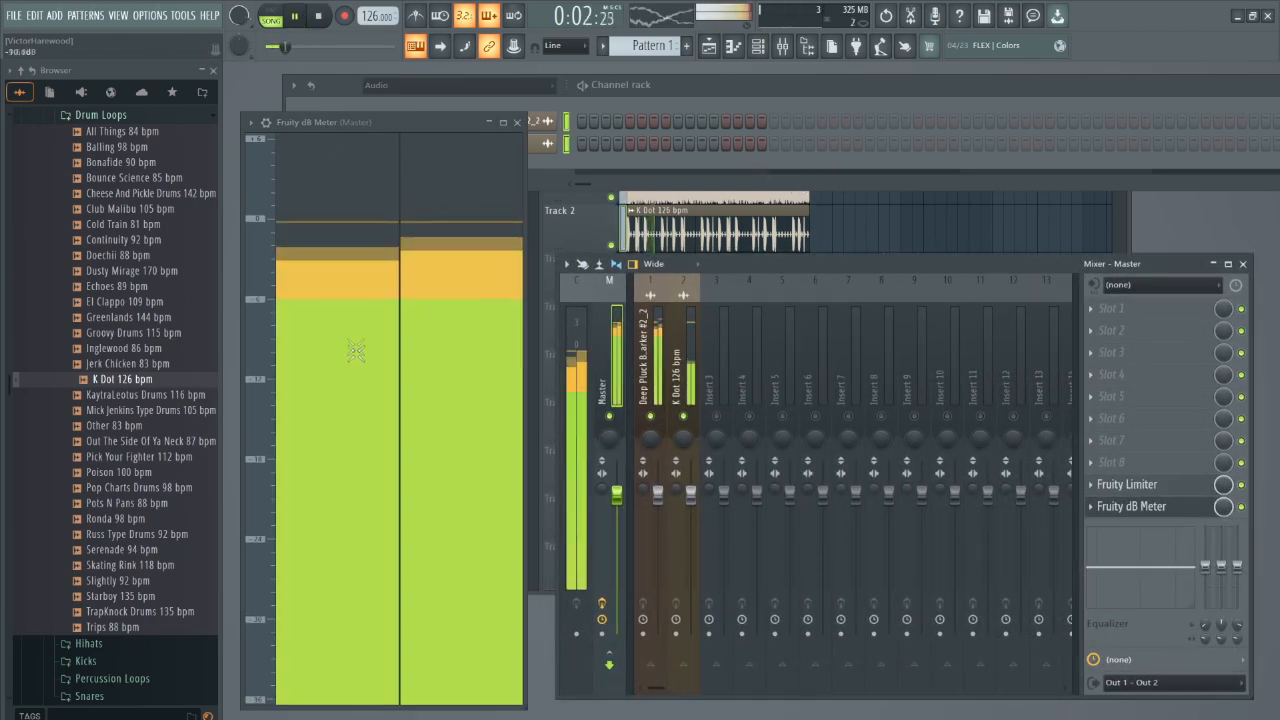
click(319, 16)
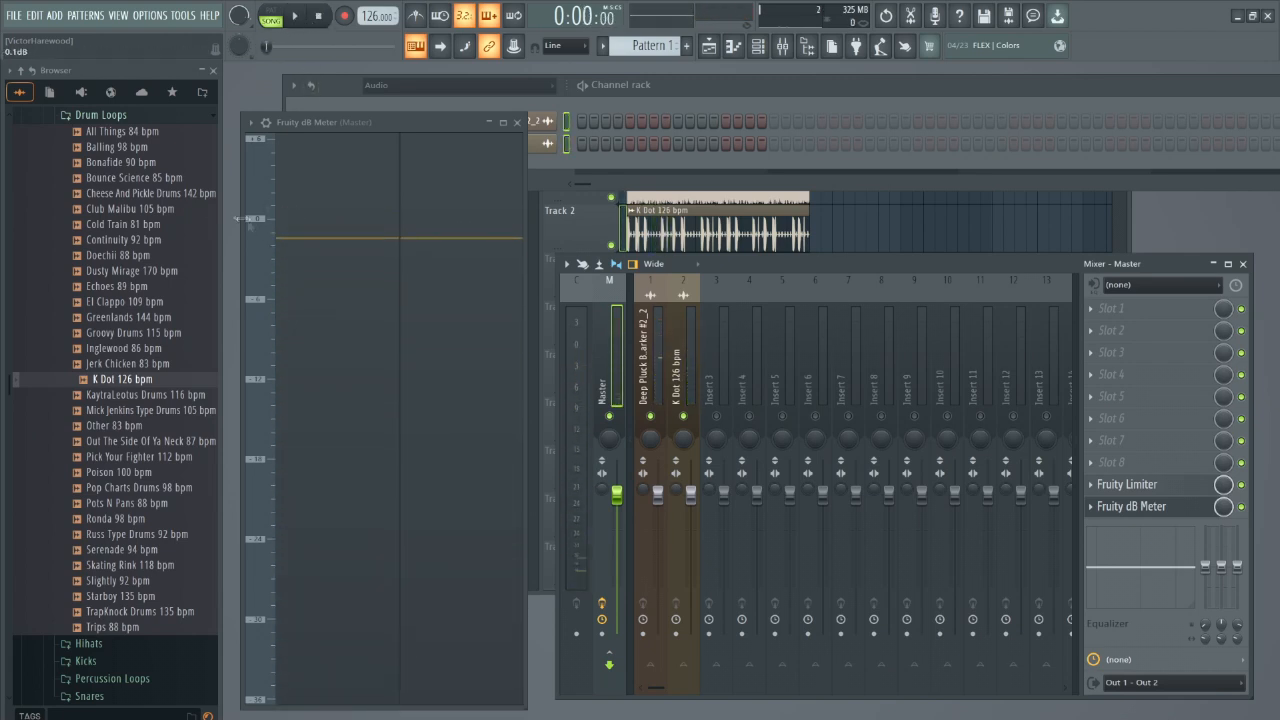
click(294, 16)
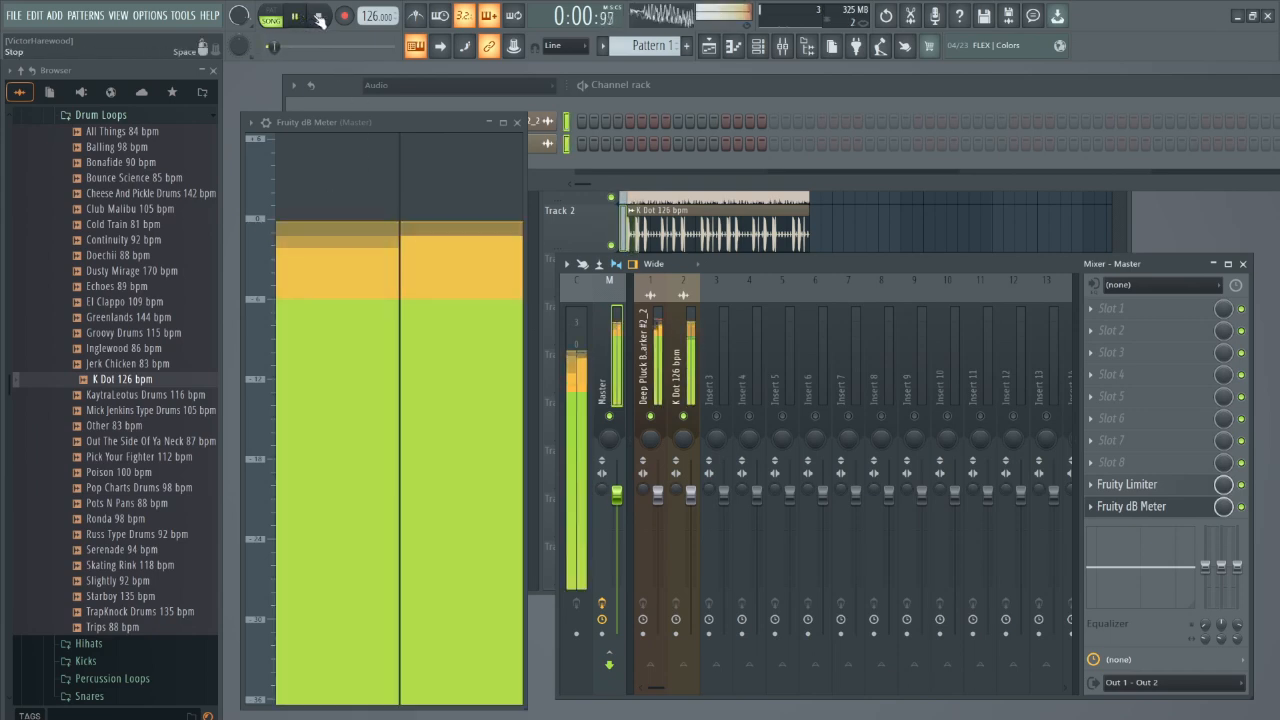
click(319, 16)
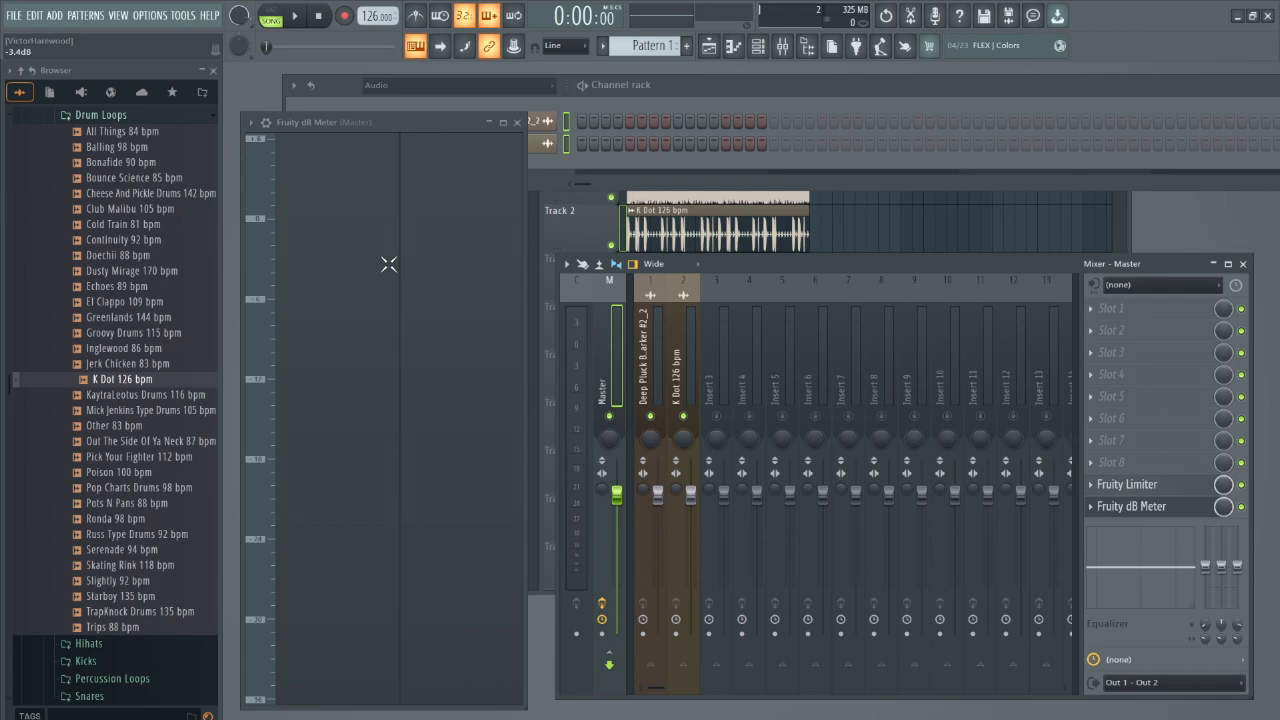
During playback, raise the K Dot 126 bpm mixer volume to 125%, reset it to default, and stop playback.
click(297, 18)
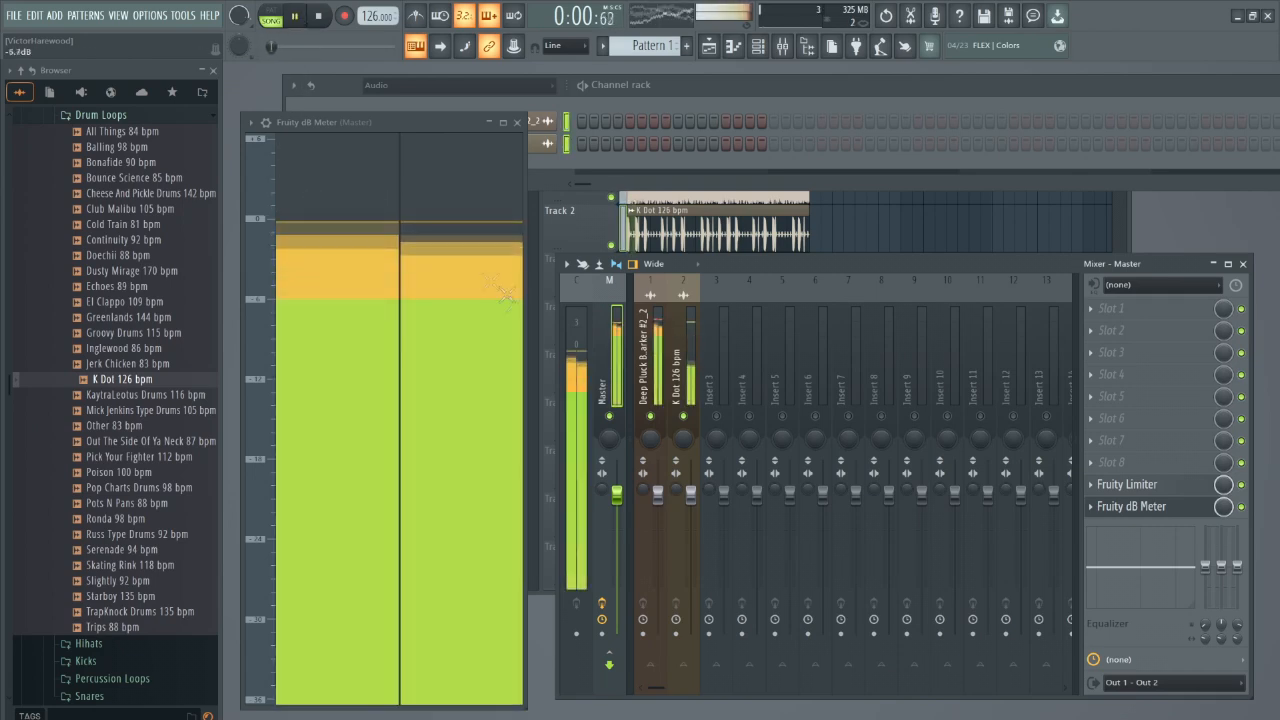
drag(690, 493, 690, 486)
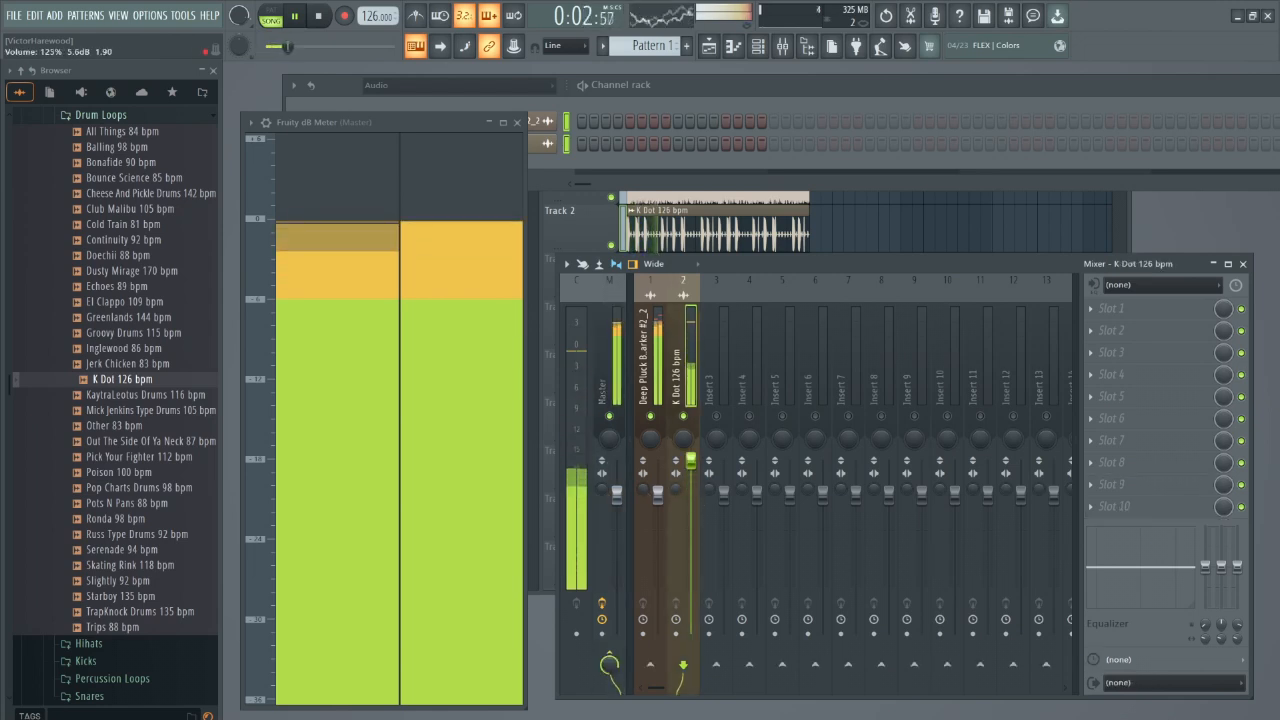
right_click(695, 489)
click(722, 504)
key(space)
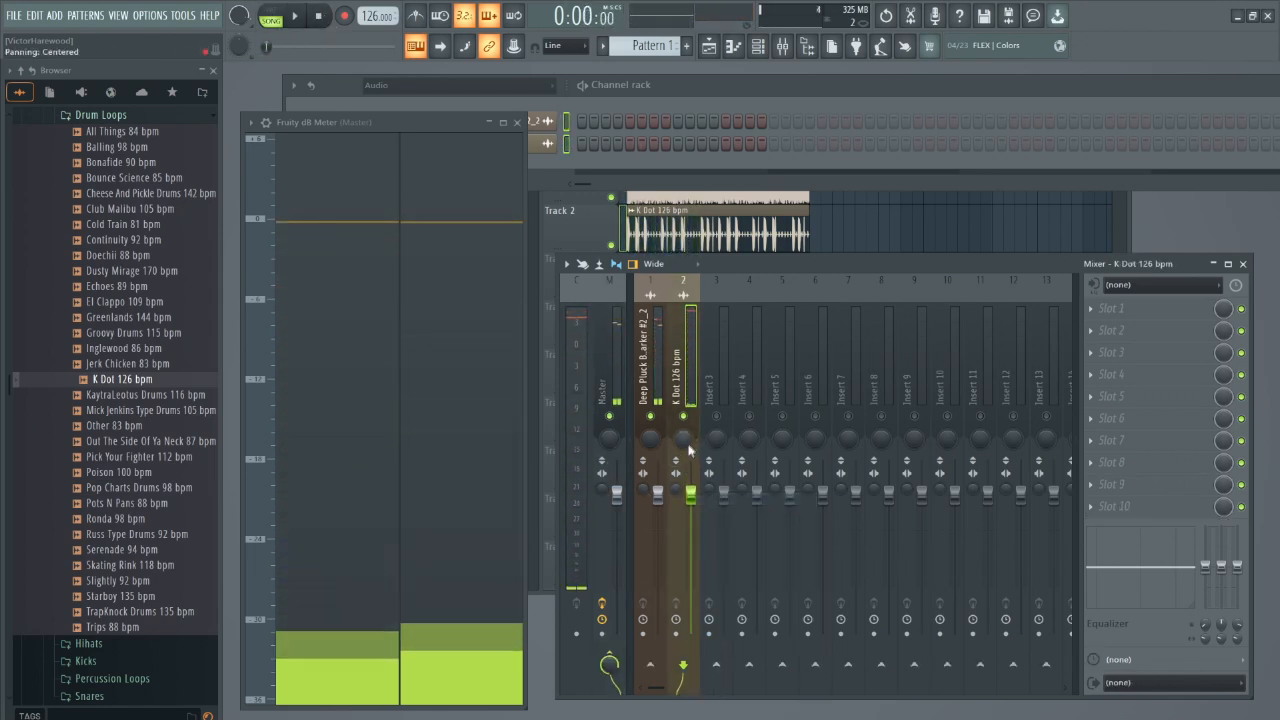
Disable the Fruity Limiter on the Master track and play the arrangement twice to check the unlimited level on the dB meter.
click(617, 375)
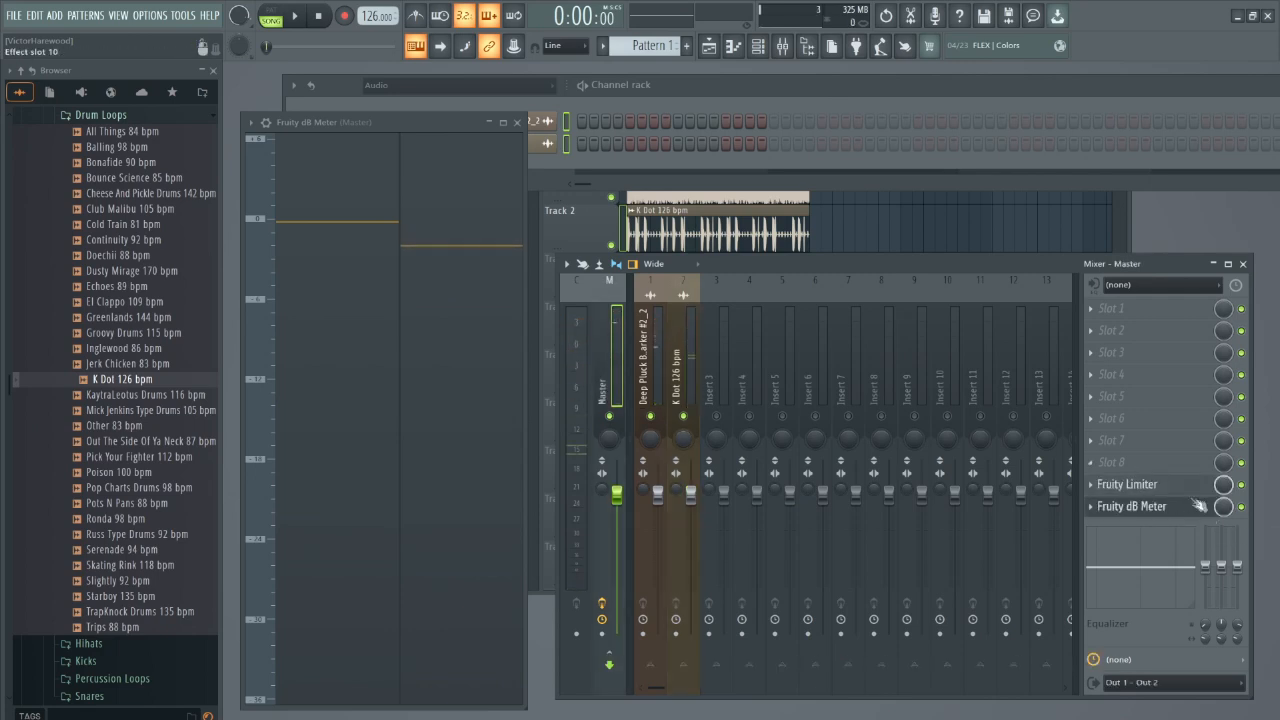
click(1241, 485)
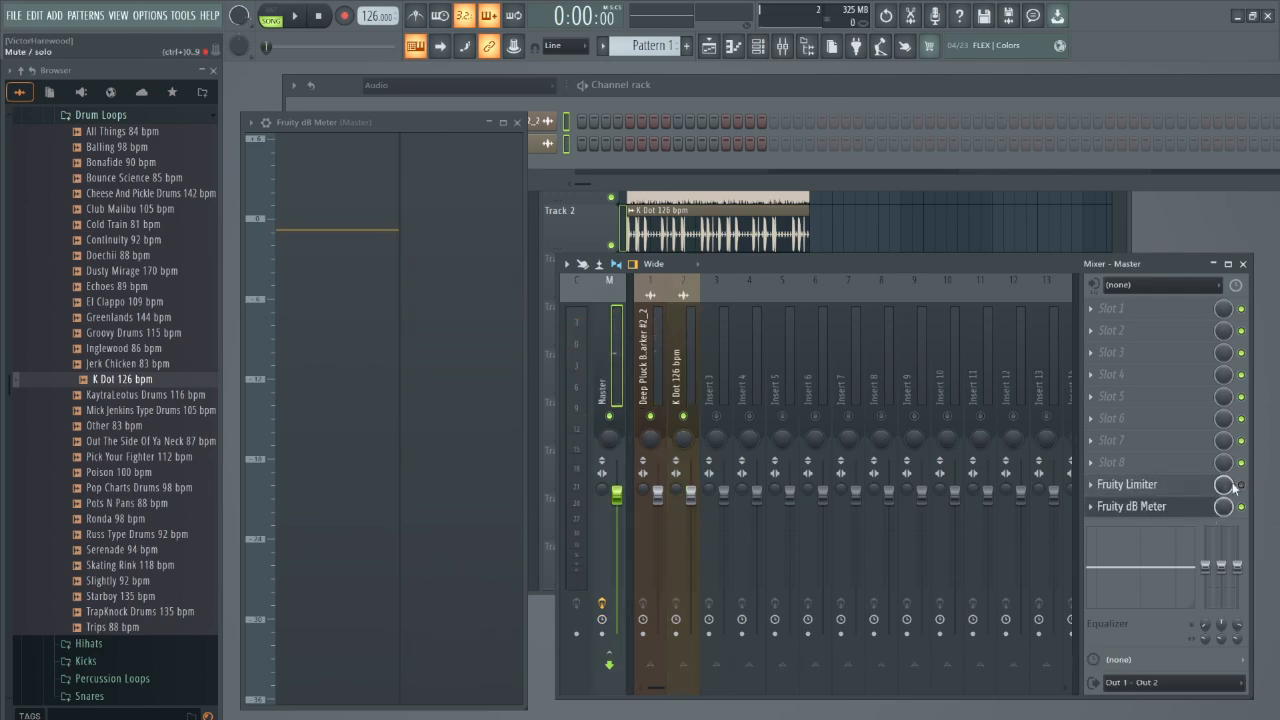
key(space)
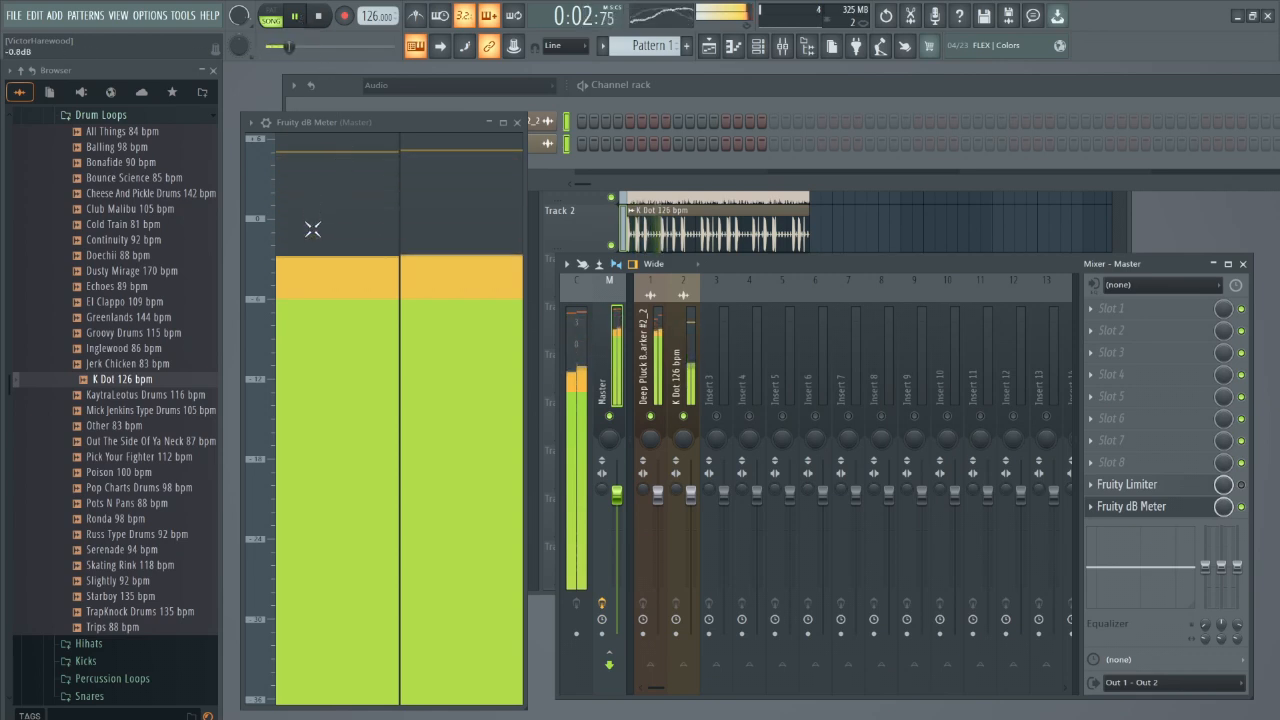
click(318, 16)
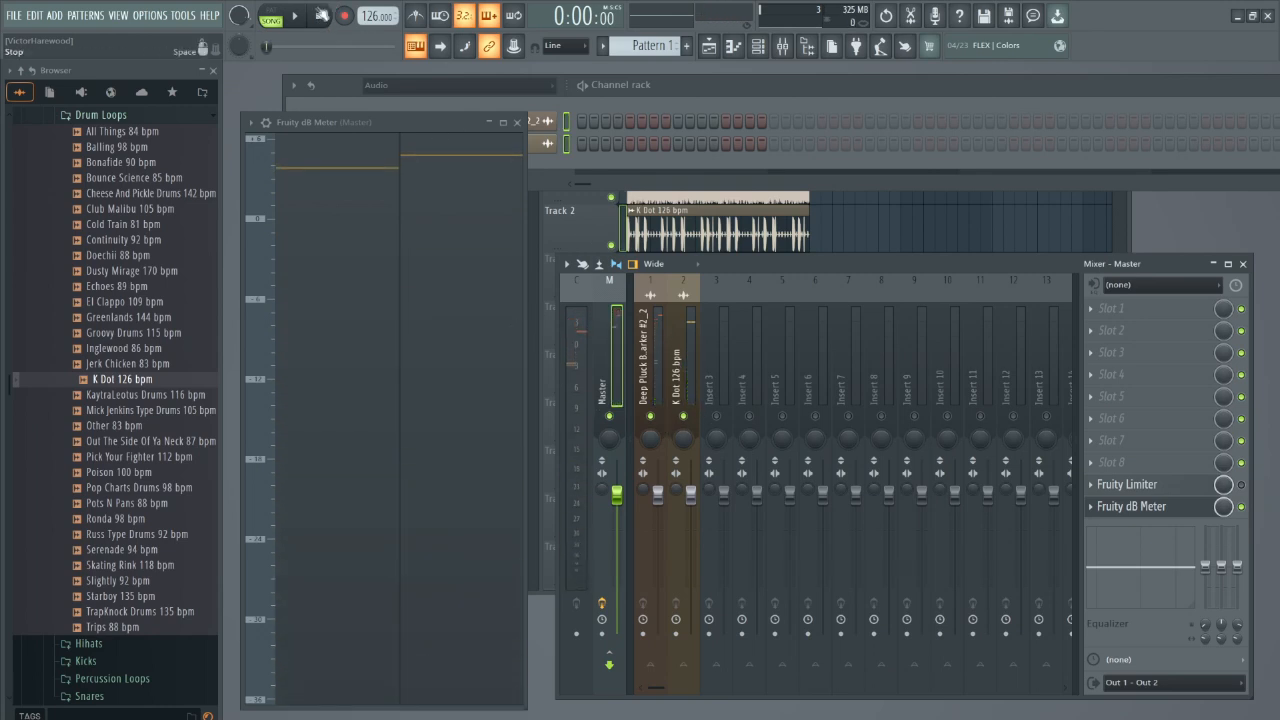
key(space)
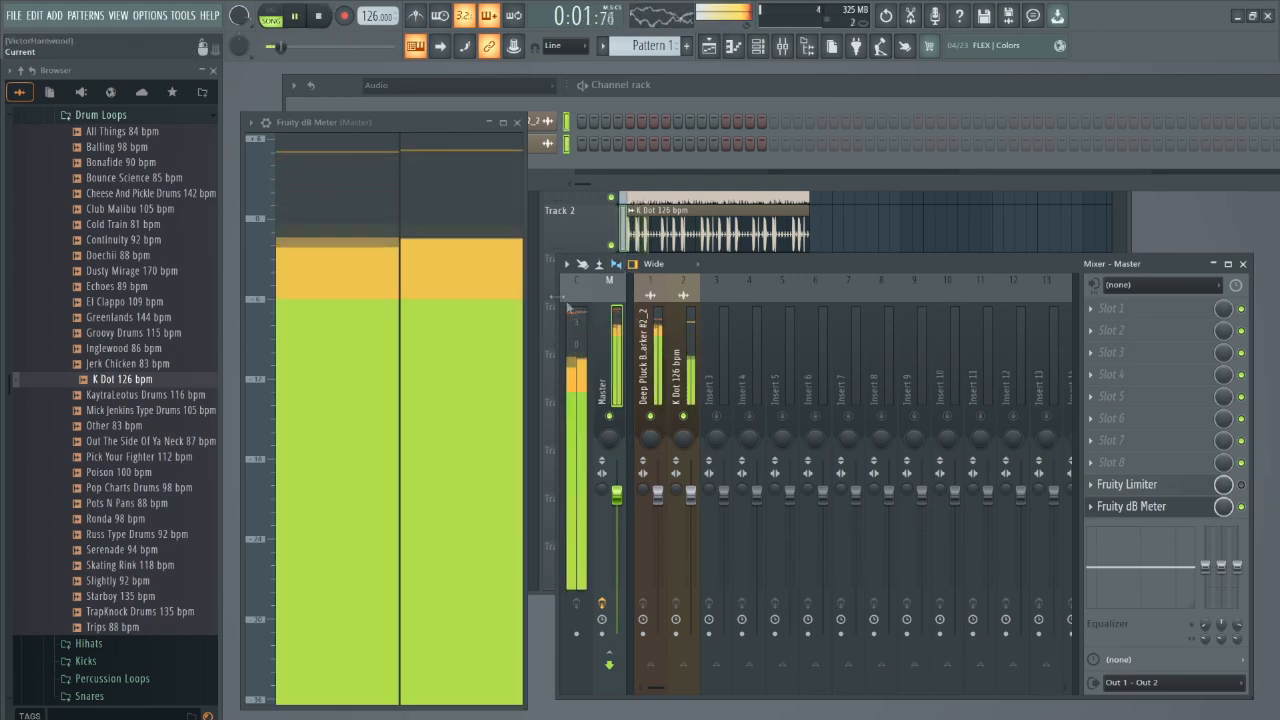
key(space)
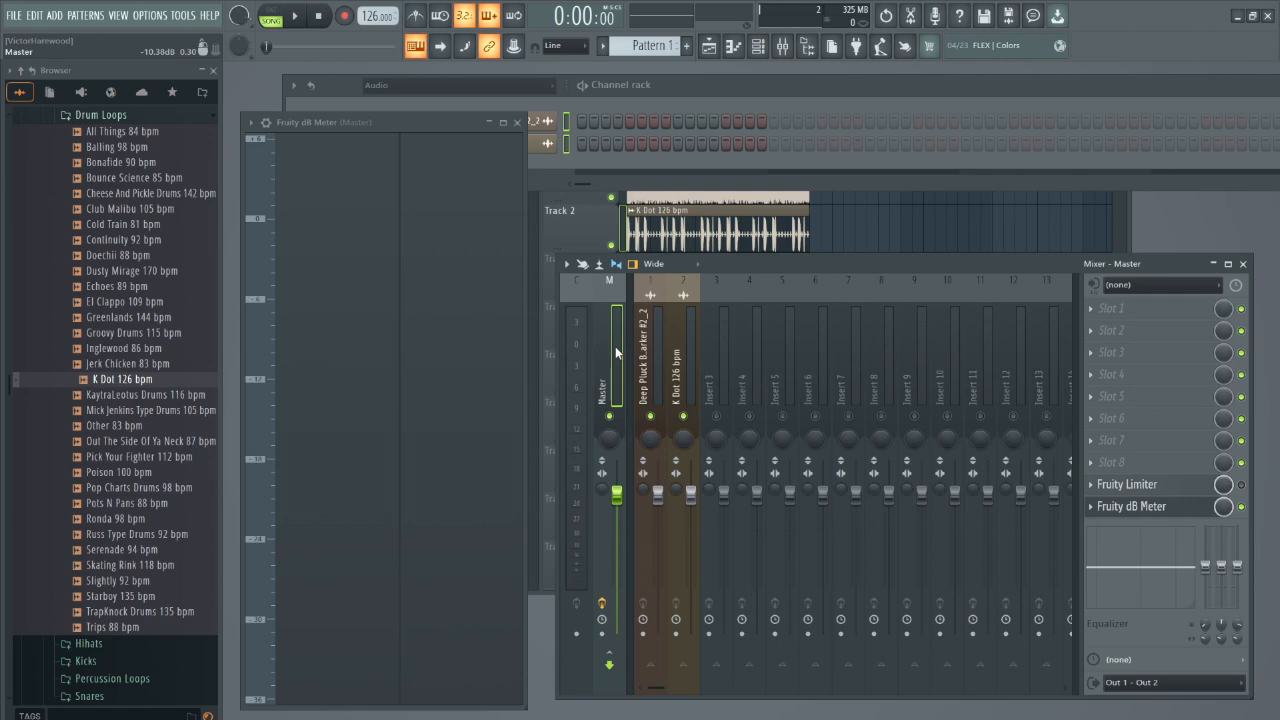
click(716, 84)
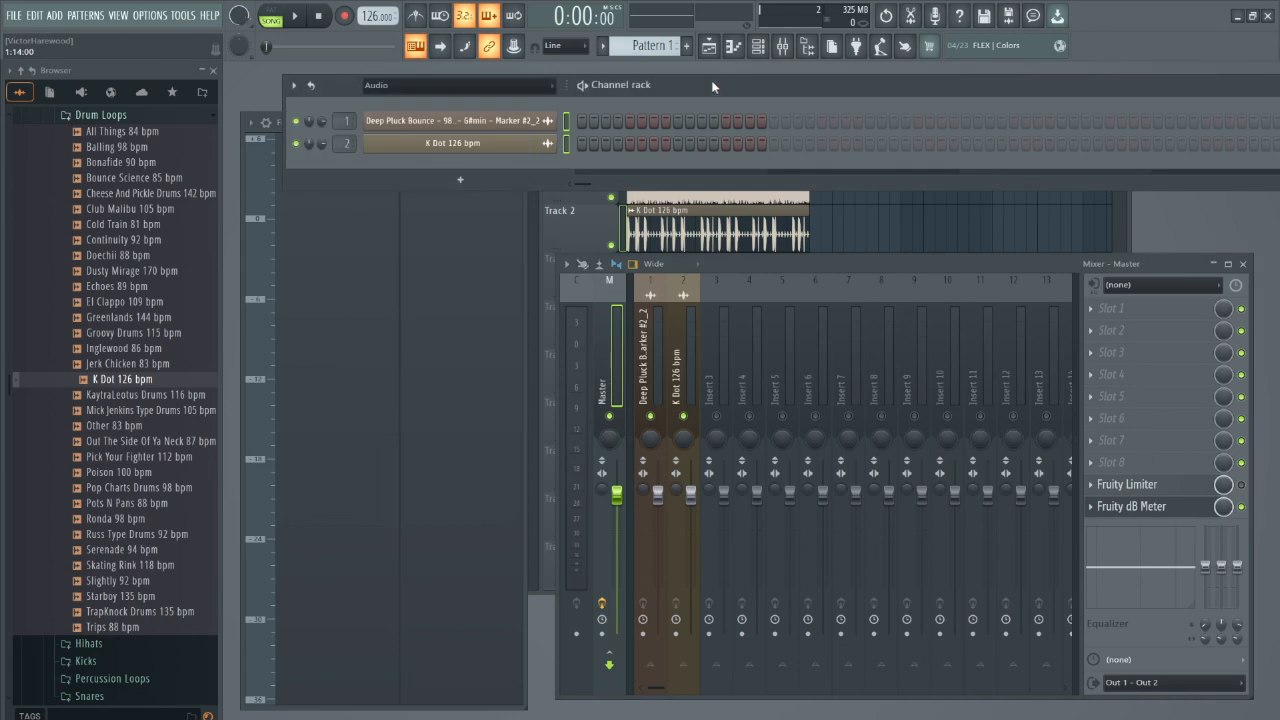
click(463, 183)
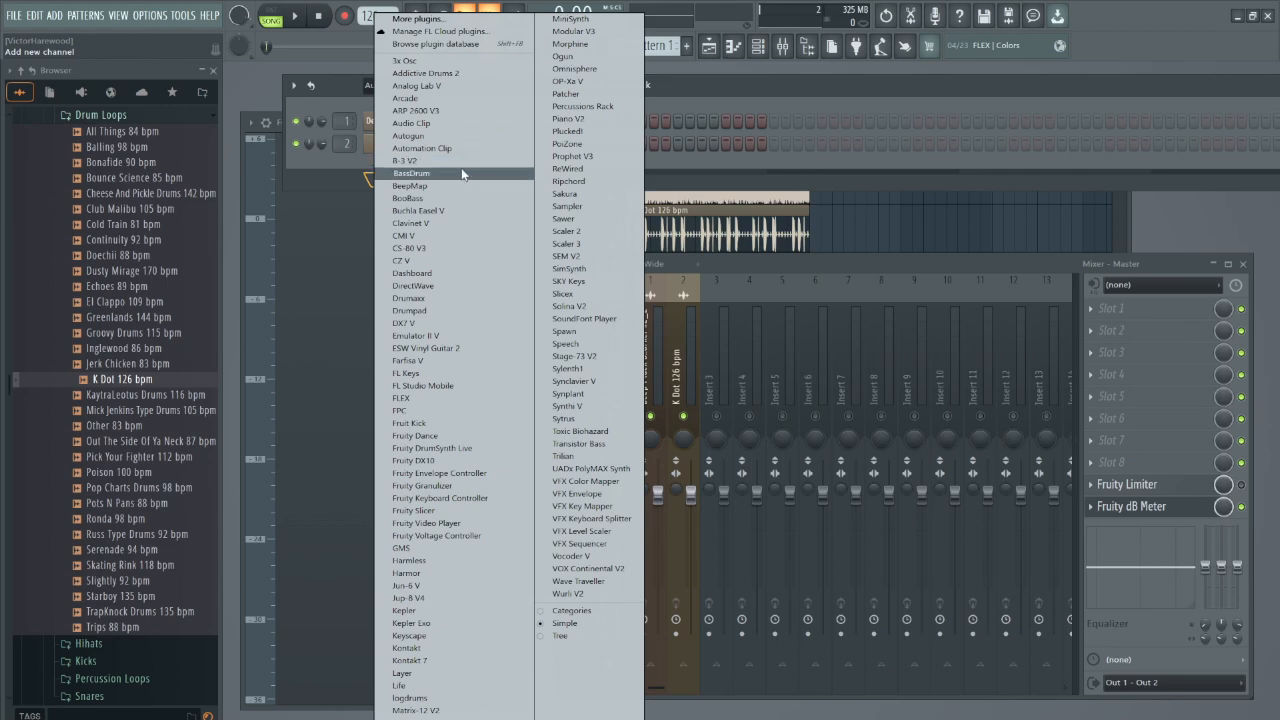
click(777, 265)
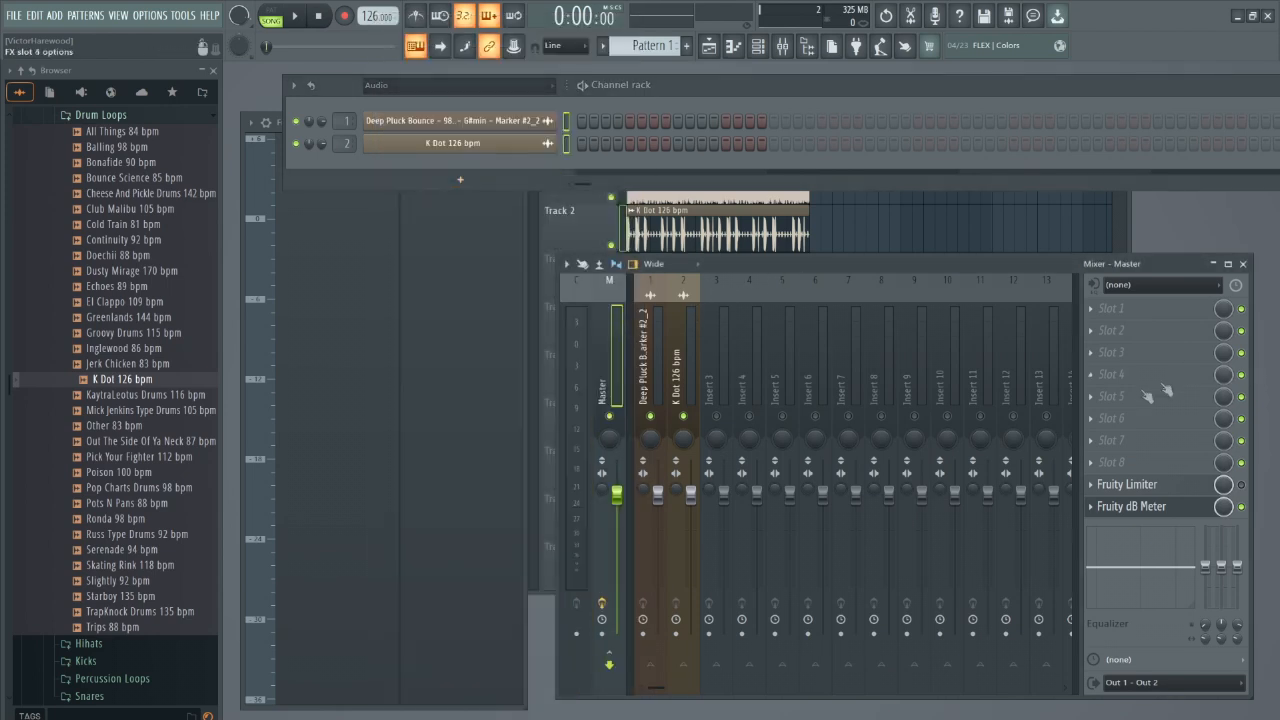
Move the Master track's Fruity Limiter up to slot 8 and Fruity dB Meter up to slot 9.
click(1092, 487)
click(1113, 639)
click(1094, 508)
click(1113, 639)
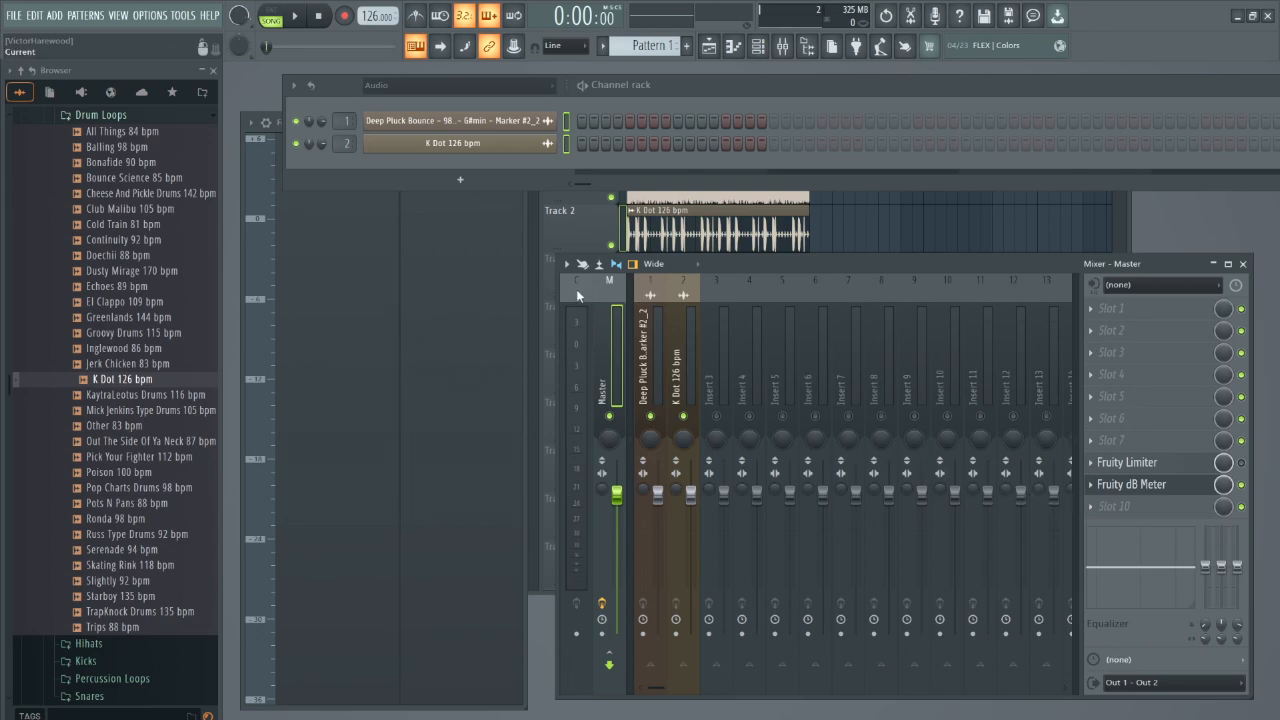
Bring the Fruity dB Meter to the front, check the master level during playback, and move the meter window slightly lower.
click(381, 274)
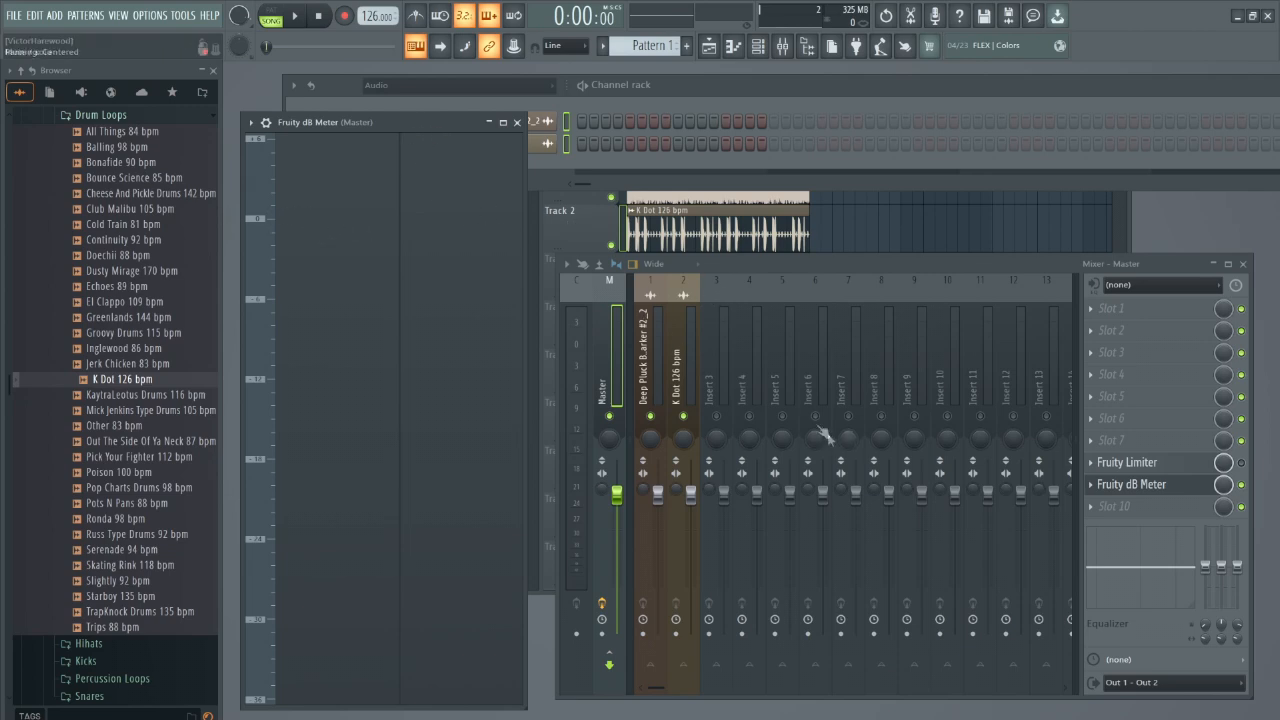
key(space)
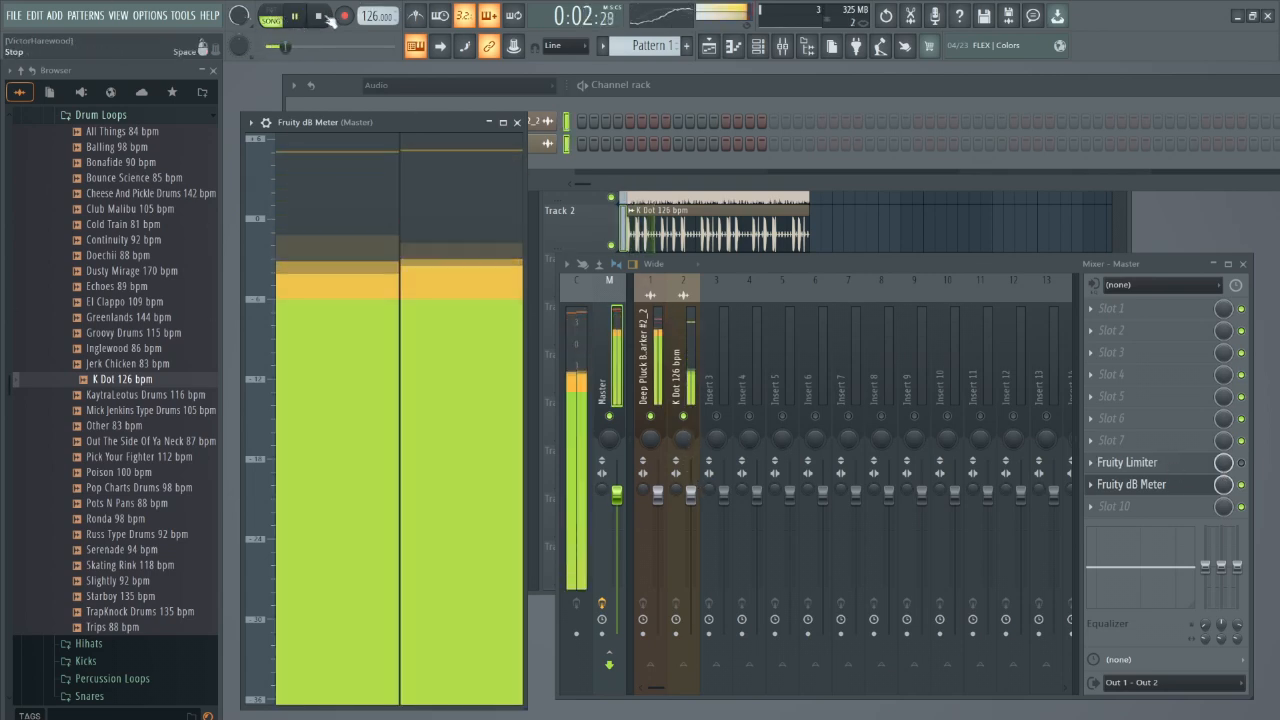
key(space)
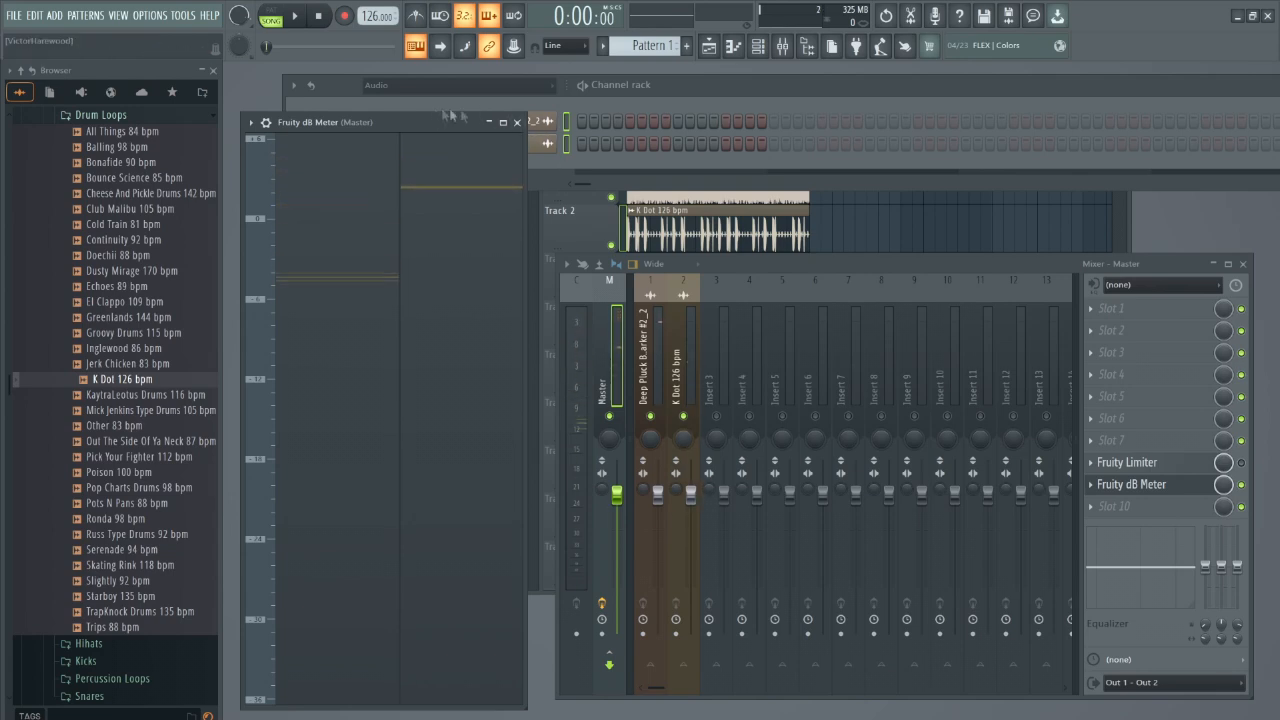
drag(417, 121, 406, 175)
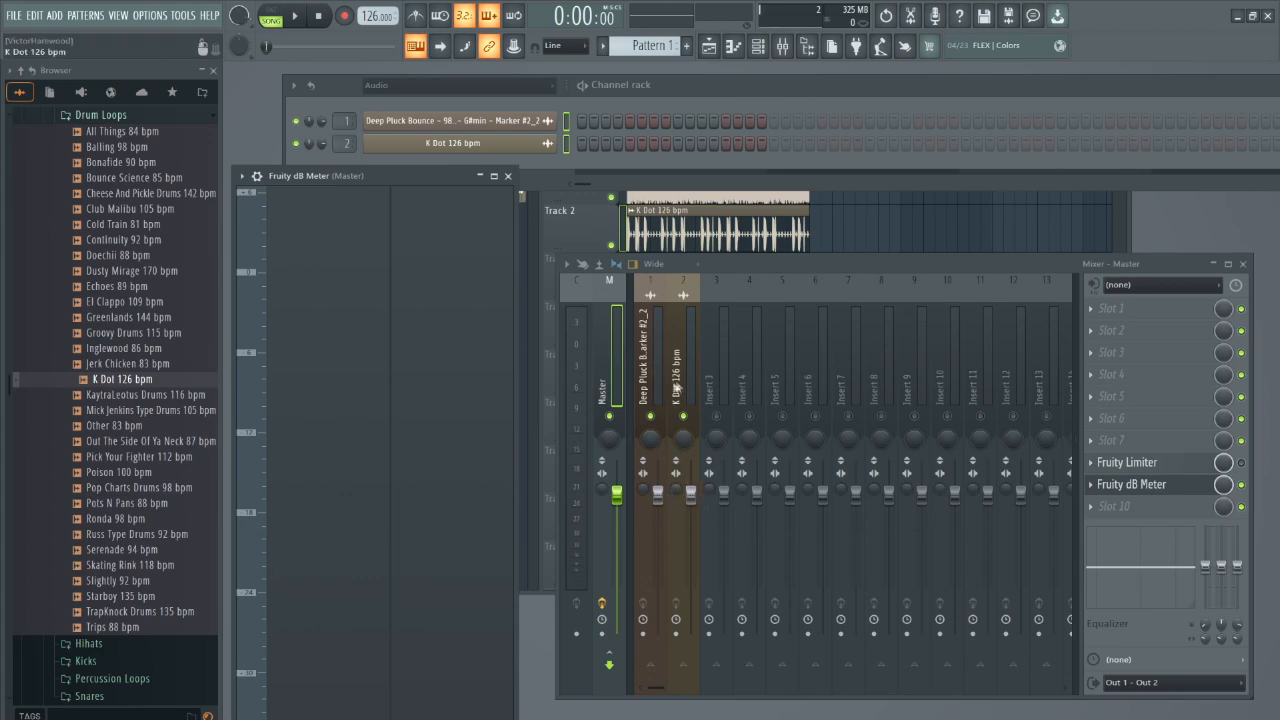
During playback, solo the K Dot 126 bpm track and switch the solo to Deep Pluck Bounce to compare their meter levels.
key(space)
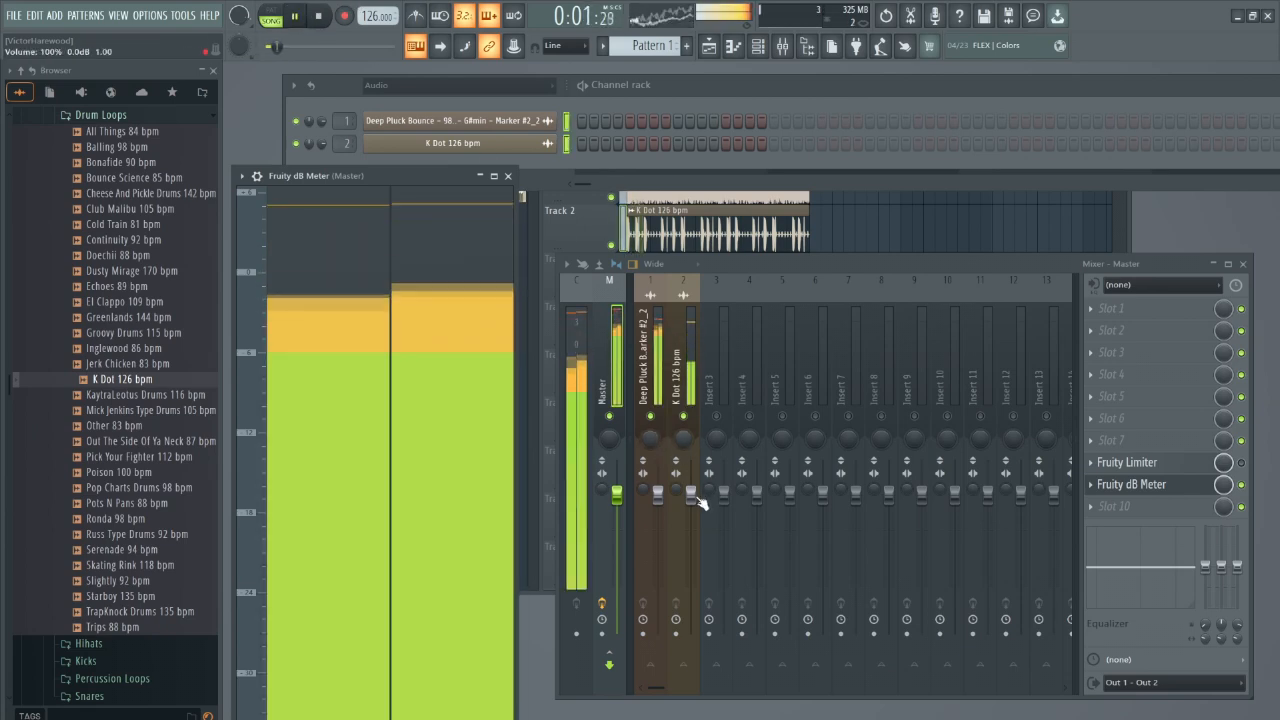
right_click(683, 416)
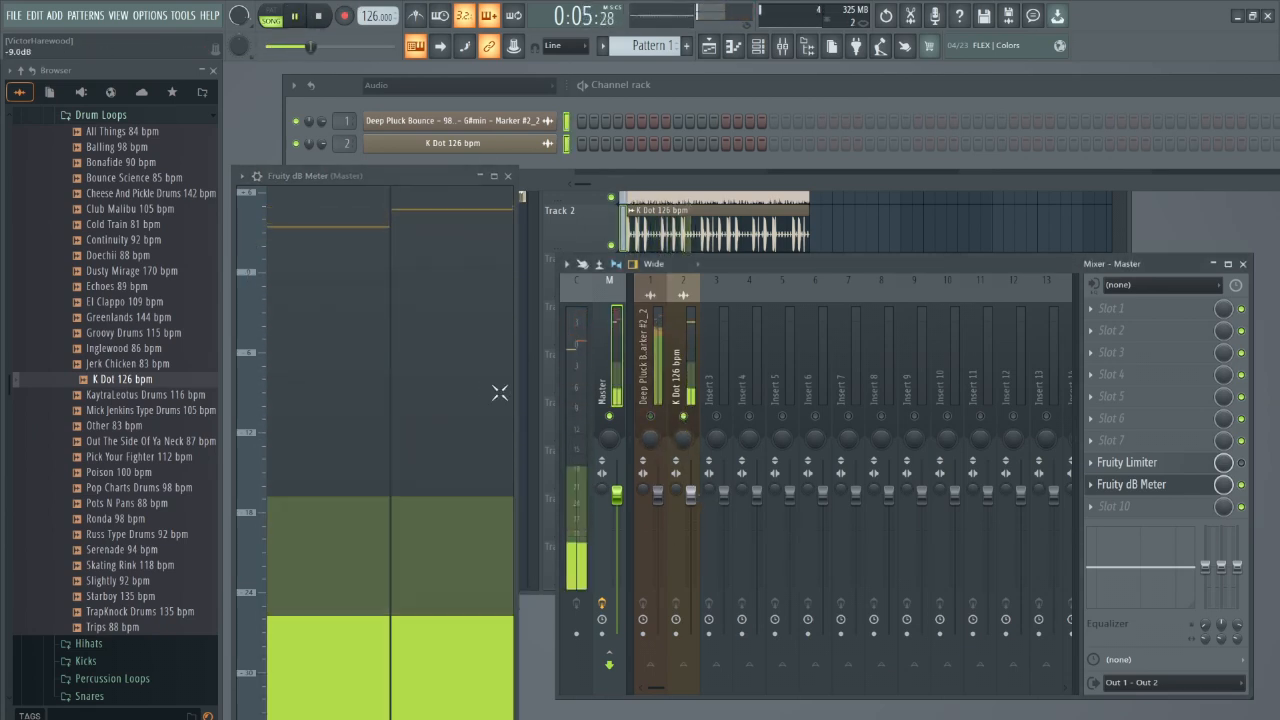
click(651, 417)
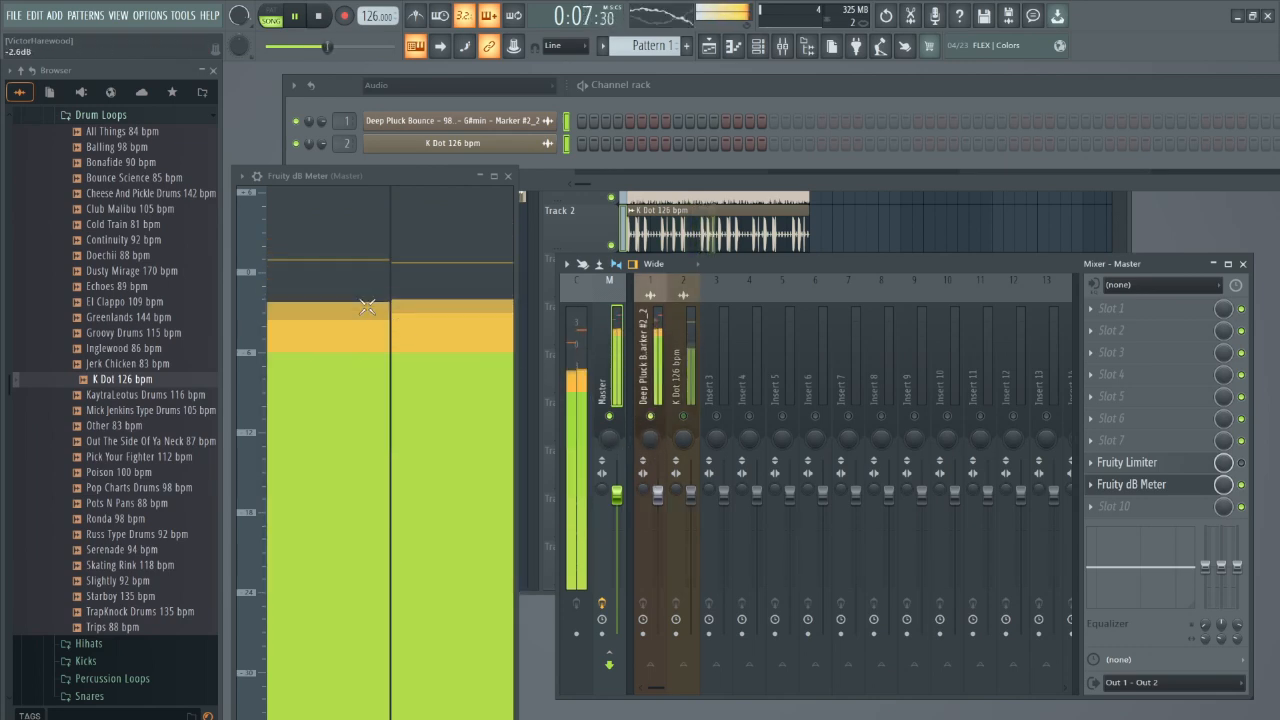
Lower the Deep Pluck Bounce fader, unmute K Dot 126 bpm and lower its fader to about 82% during playback, ending with playback stopped.
drag(658, 492, 657, 524)
click(684, 417)
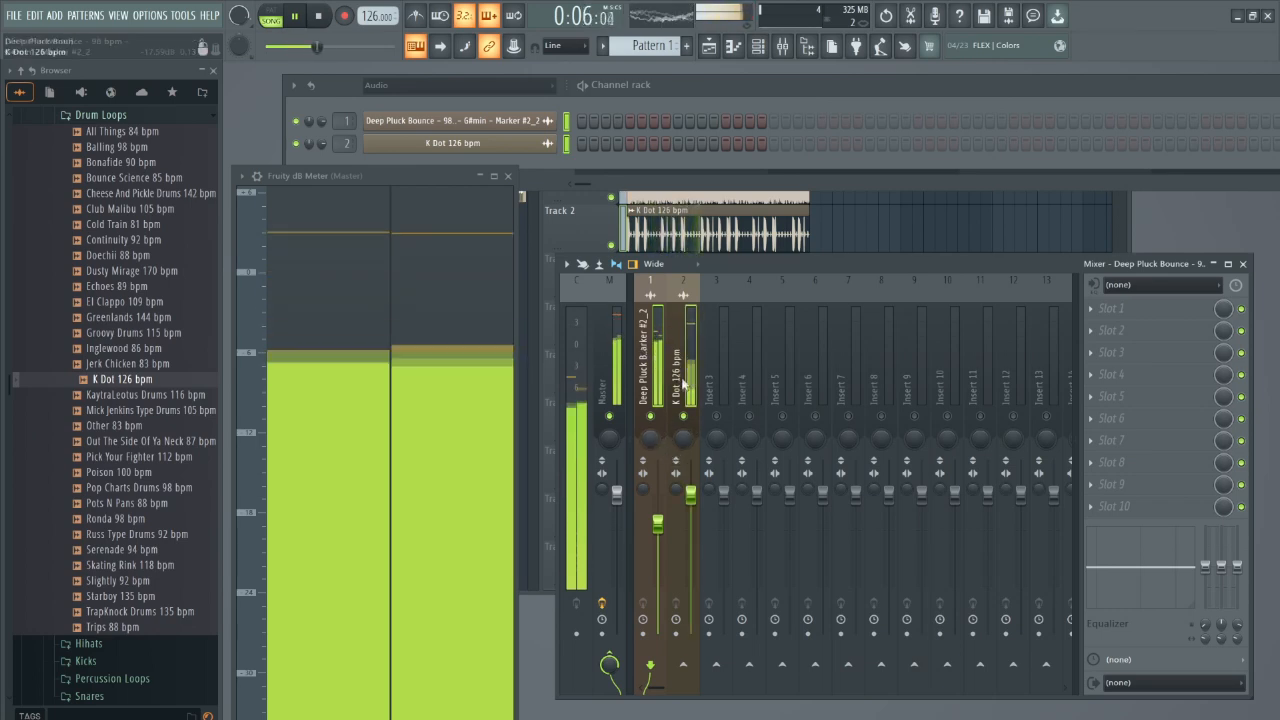
drag(695, 502, 691, 519)
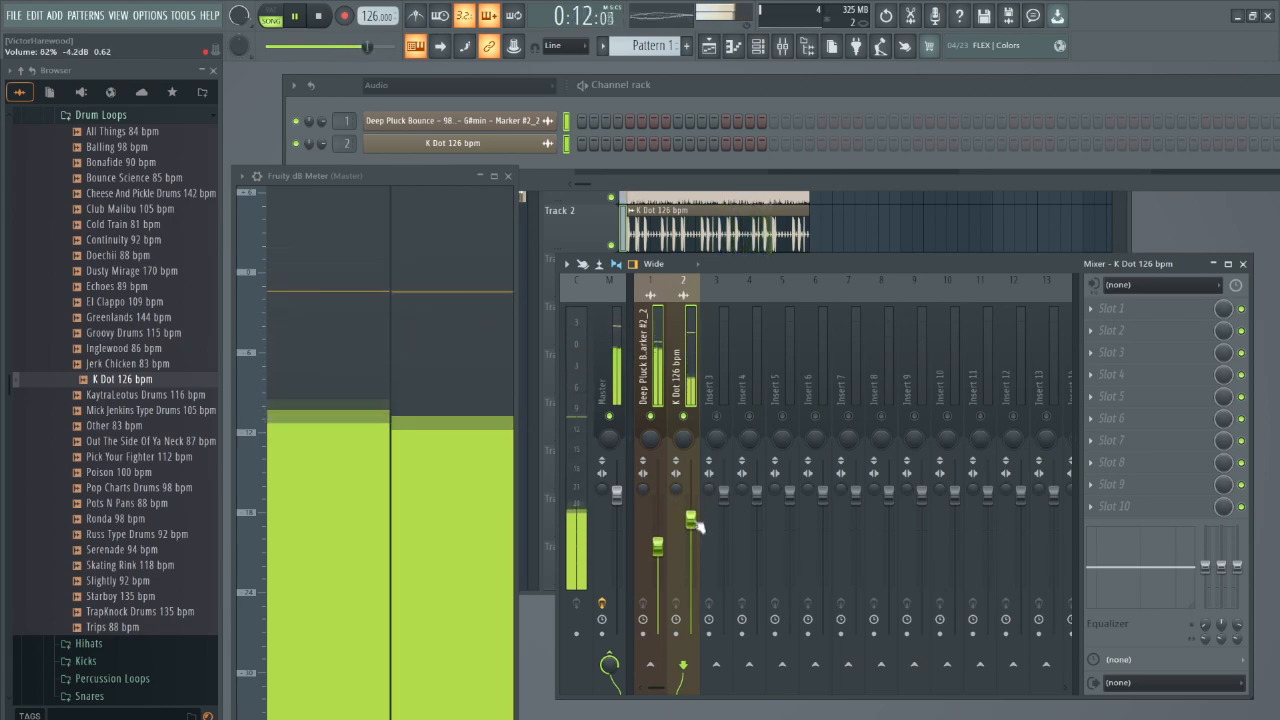
click(318, 17)
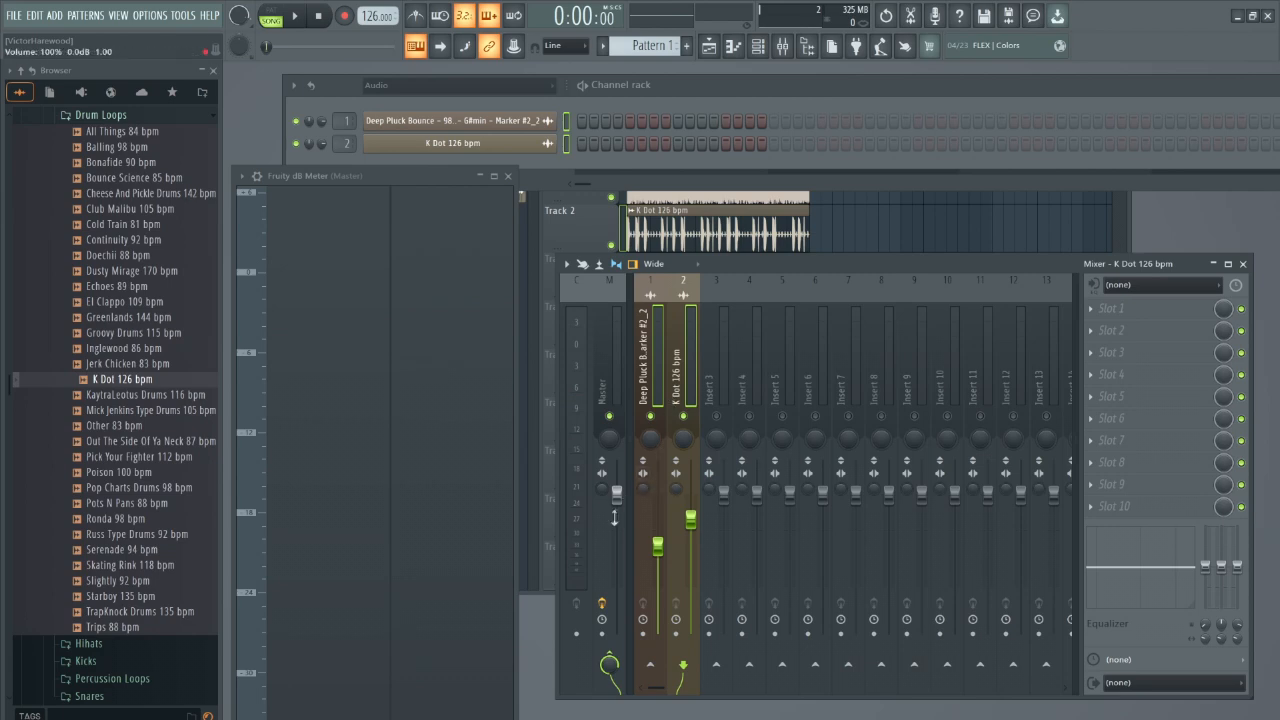
Reset the mixer faders of the K Dot 126 bpm and Deep Pluck Bounce tracks to their default level.
right_click(684, 519)
click(697, 529)
right_click(658, 545)
click(700, 549)
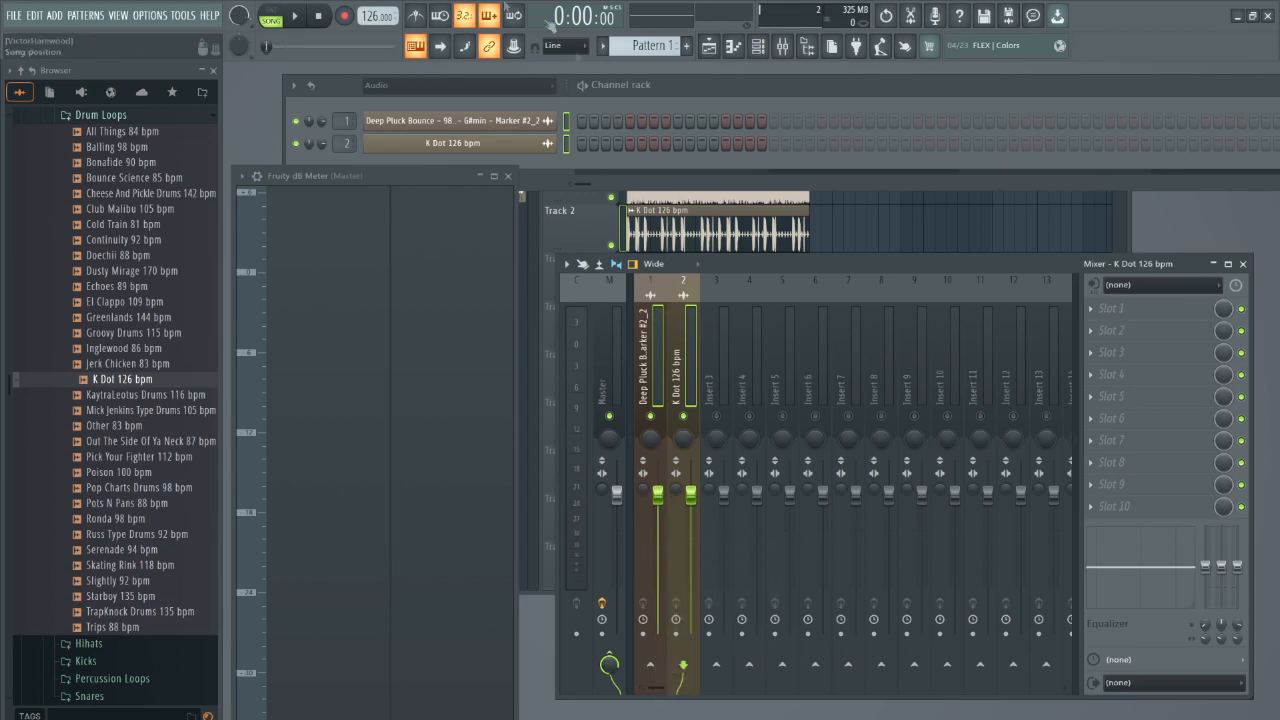
With the Deep Pluck Bounce track soloed during playback, set the volume multiplier in its channel's levels adjustment to about 60%.
click(417, 126)
drag(318, 116, 1105, 114)
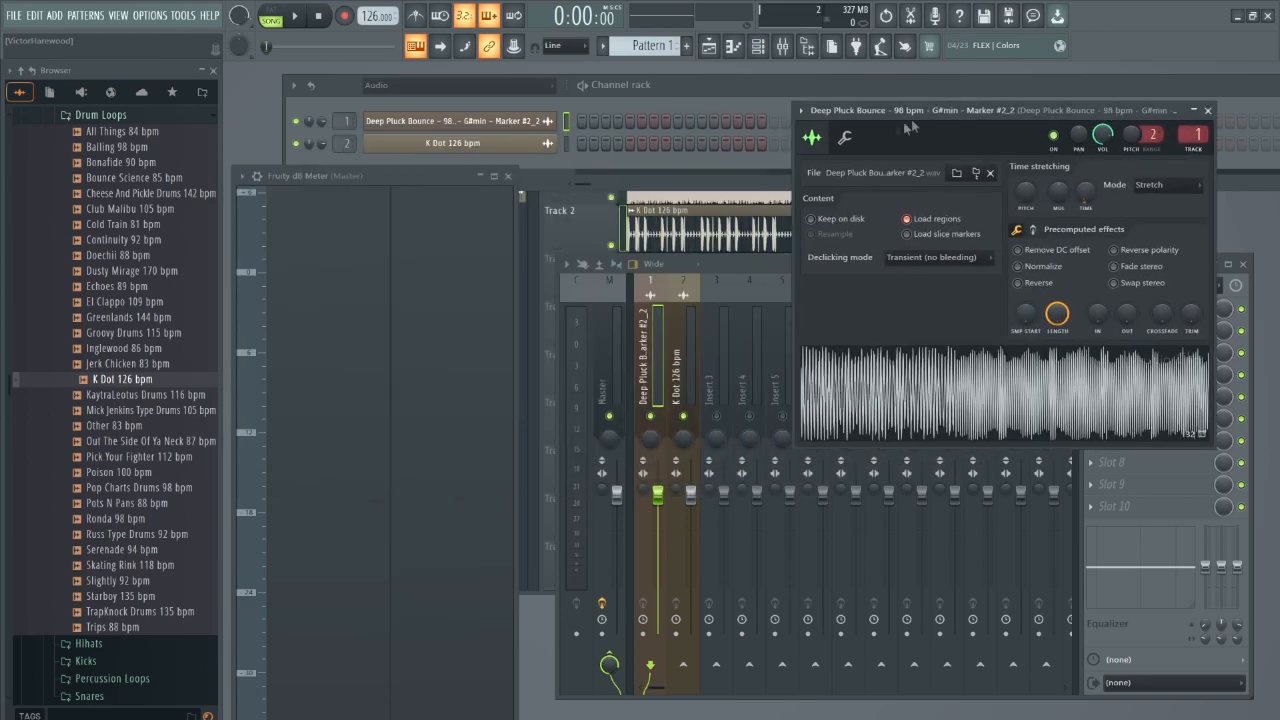
click(846, 139)
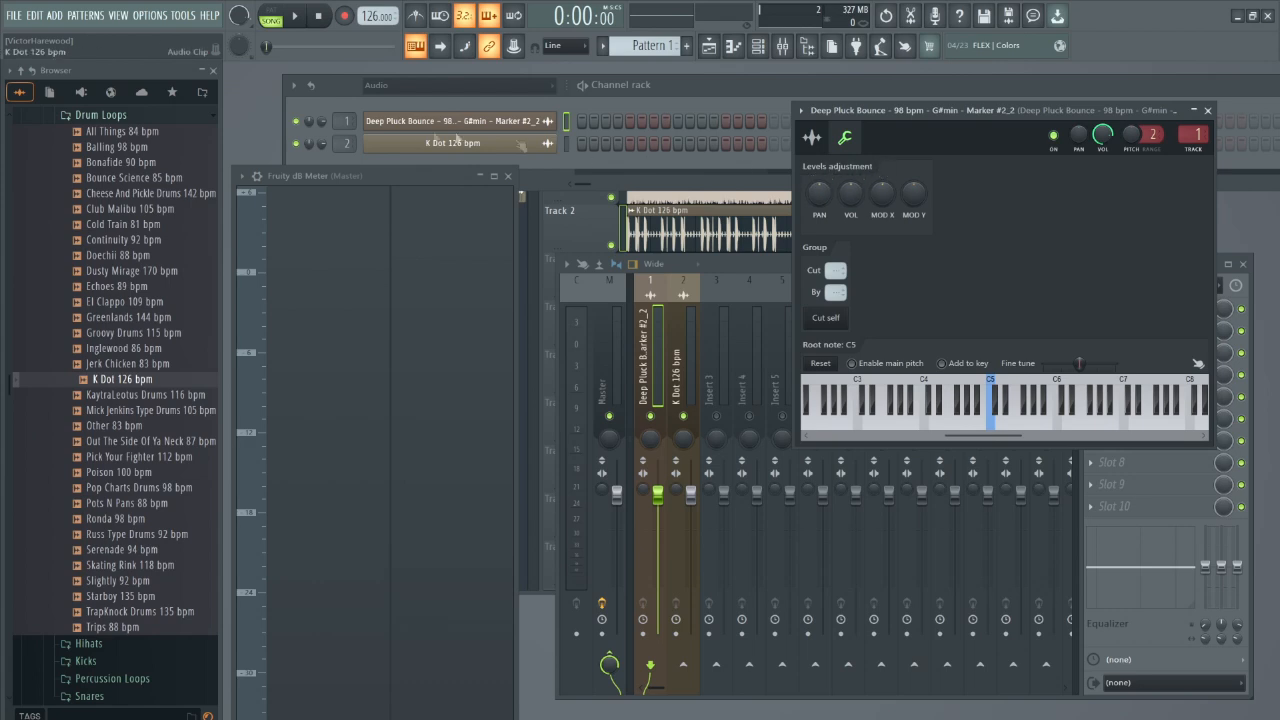
click(294, 15)
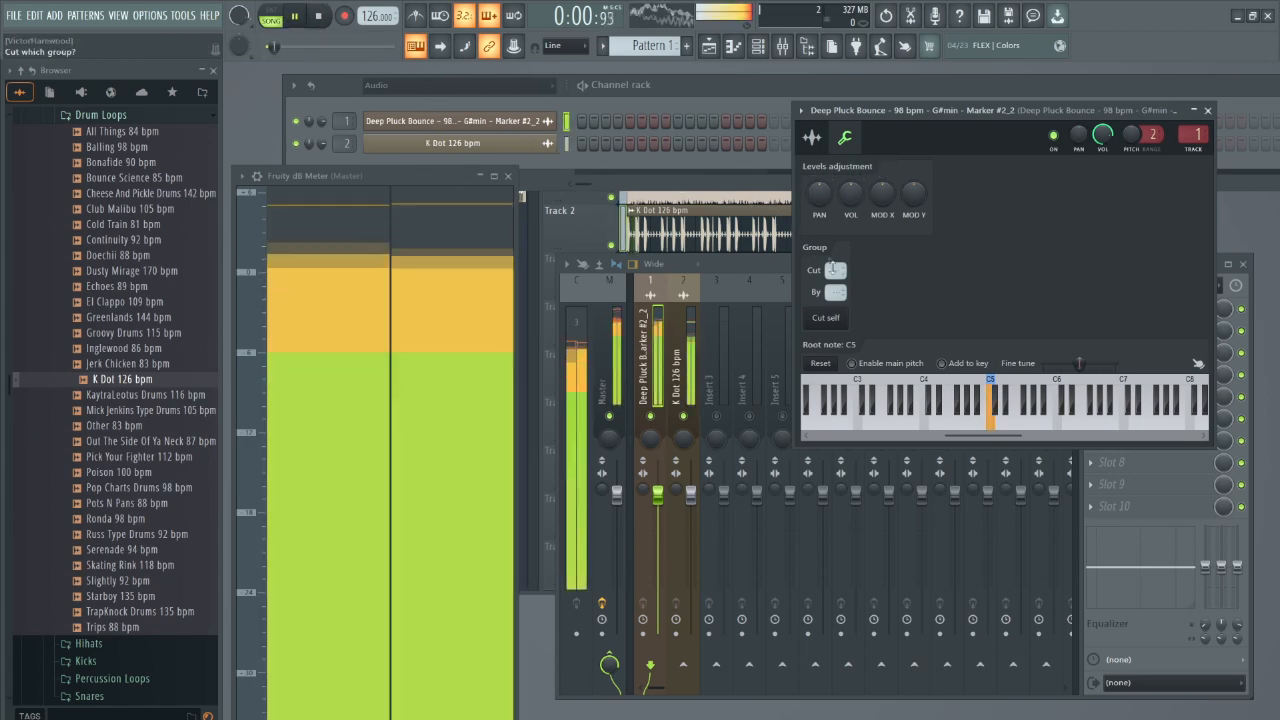
click(651, 425)
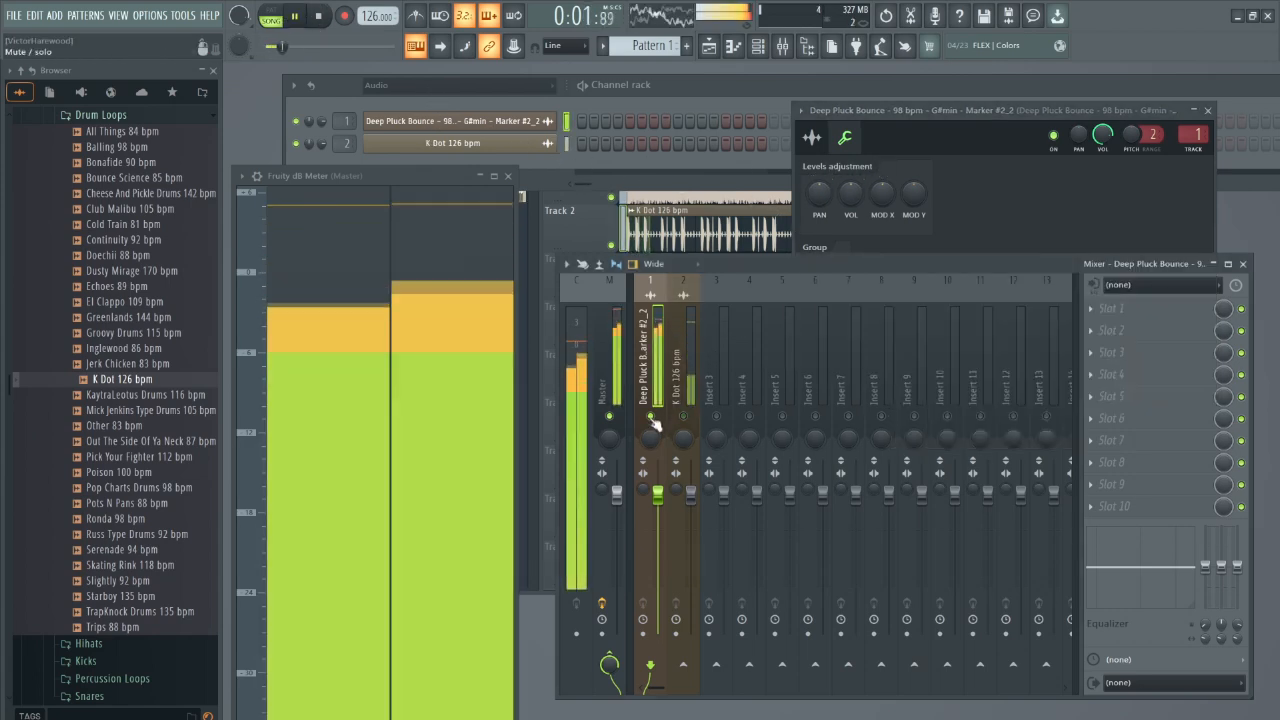
click(947, 115)
drag(851, 194, 851, 231)
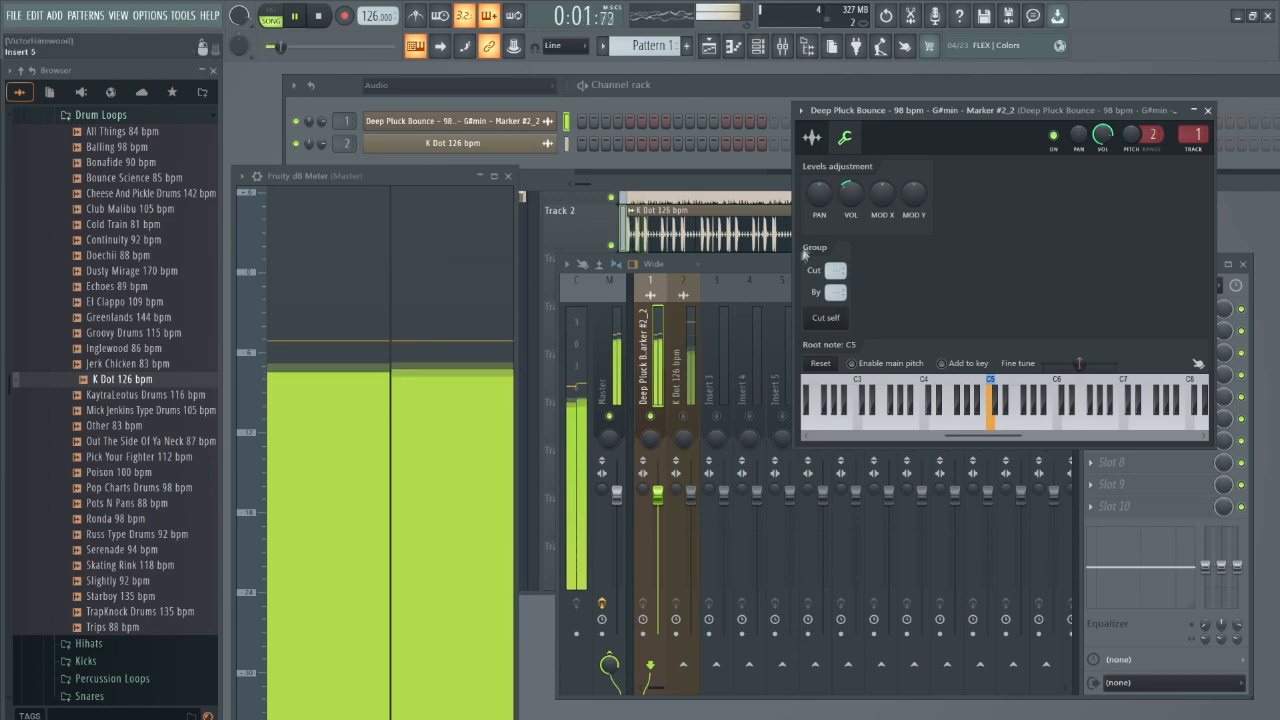
mouse_move(851, 194)
mouse_down()
mouse_move(851, 212)
mouse_move(851, 190)
mouse_up()
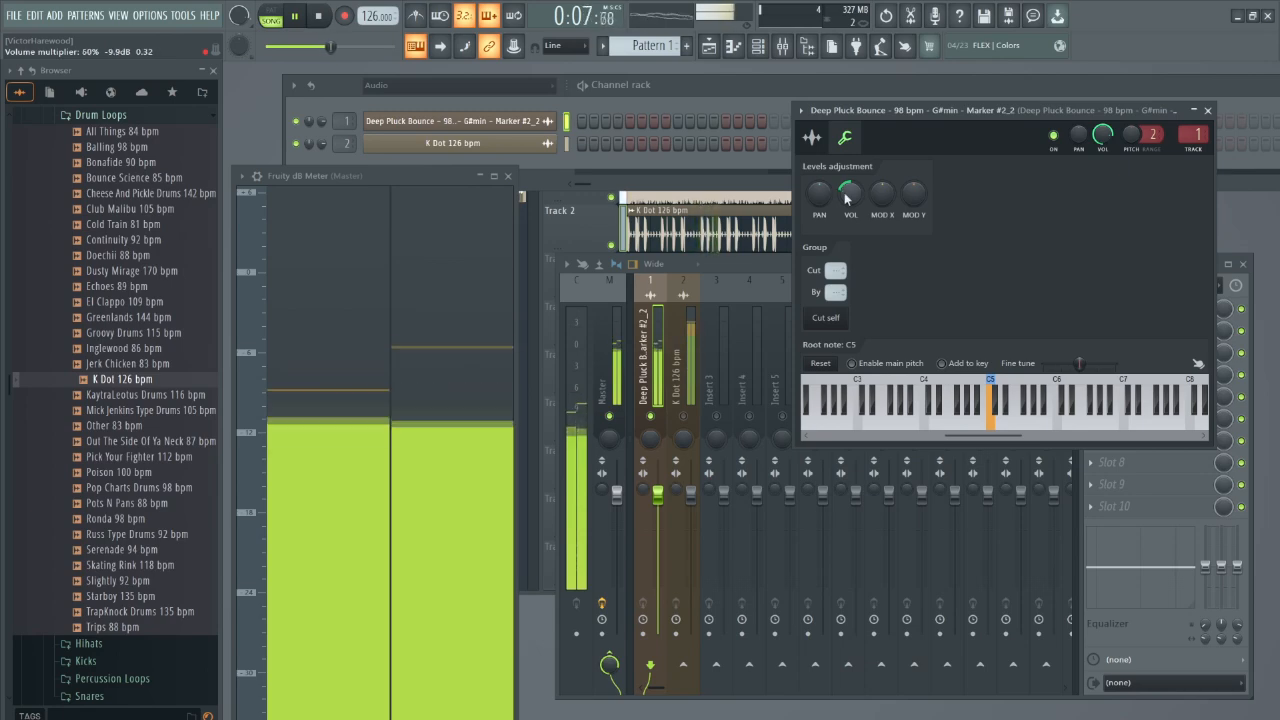
Solo K Dot 126 bpm, set its channel's volume multiplier to about 77%, and check both tracks playing together before stopping playback.
click(686, 424)
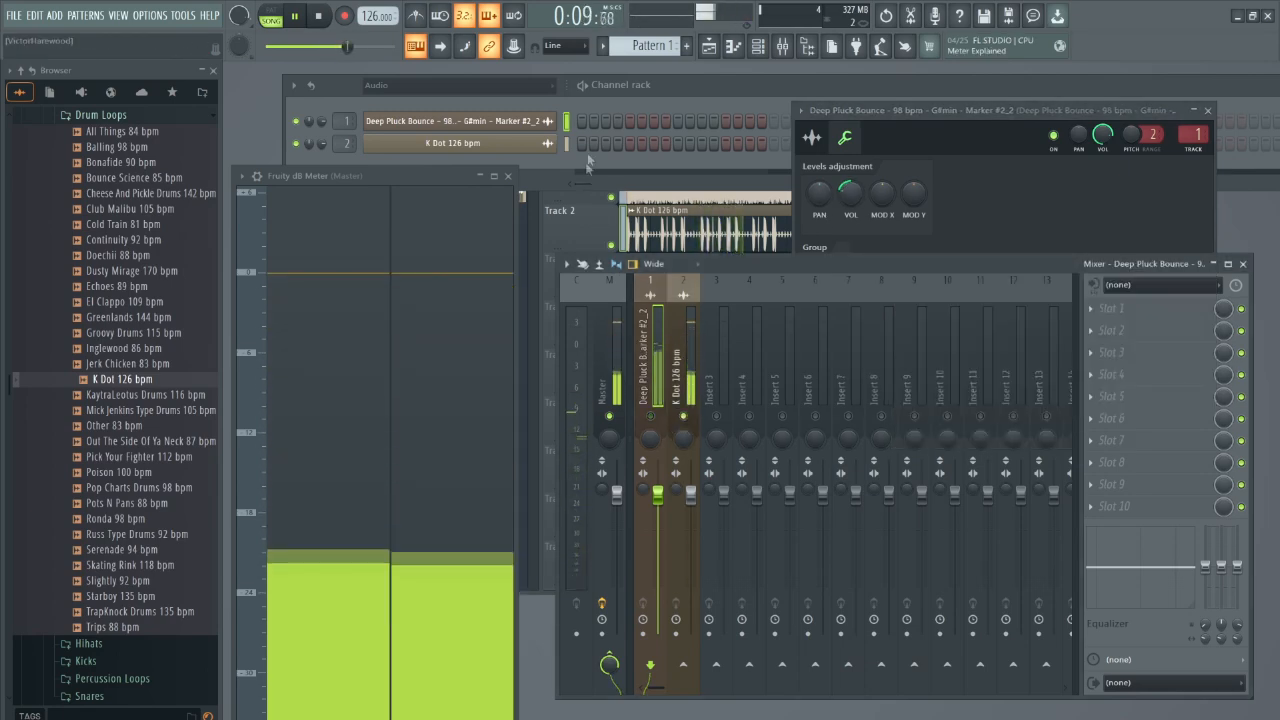
click(526, 148)
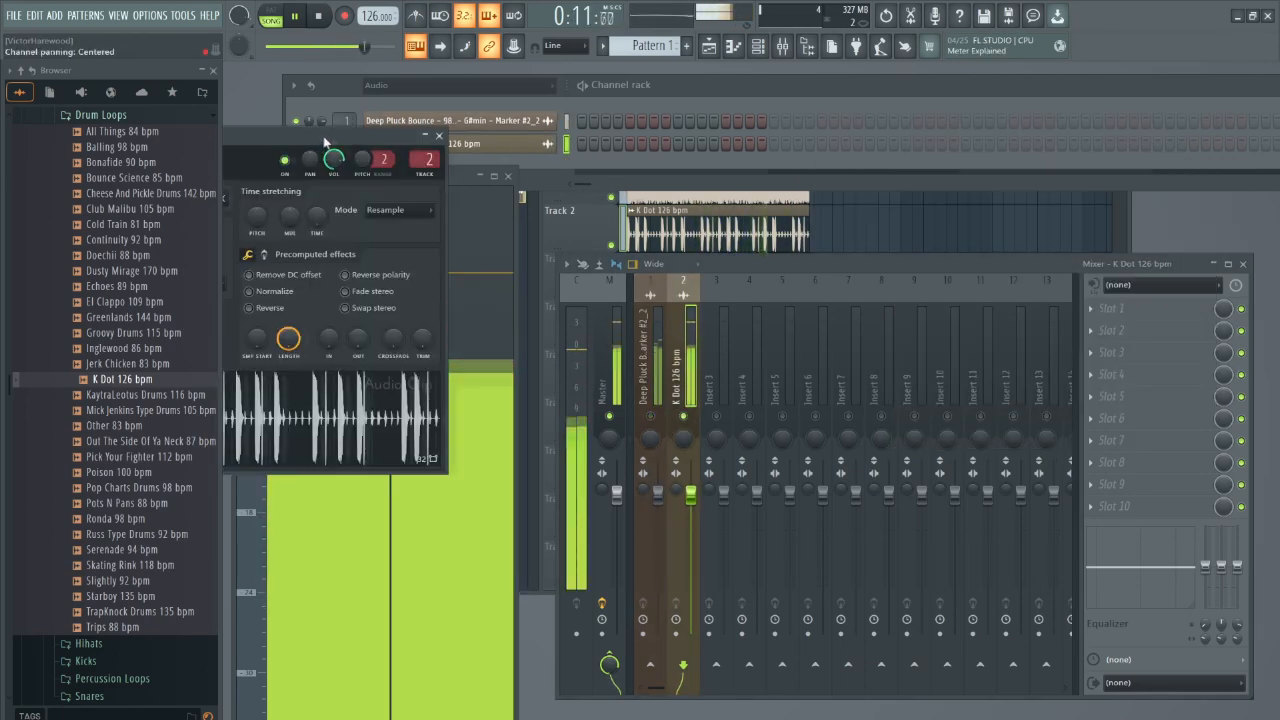
drag(330, 135, 1112, 188)
click(862, 218)
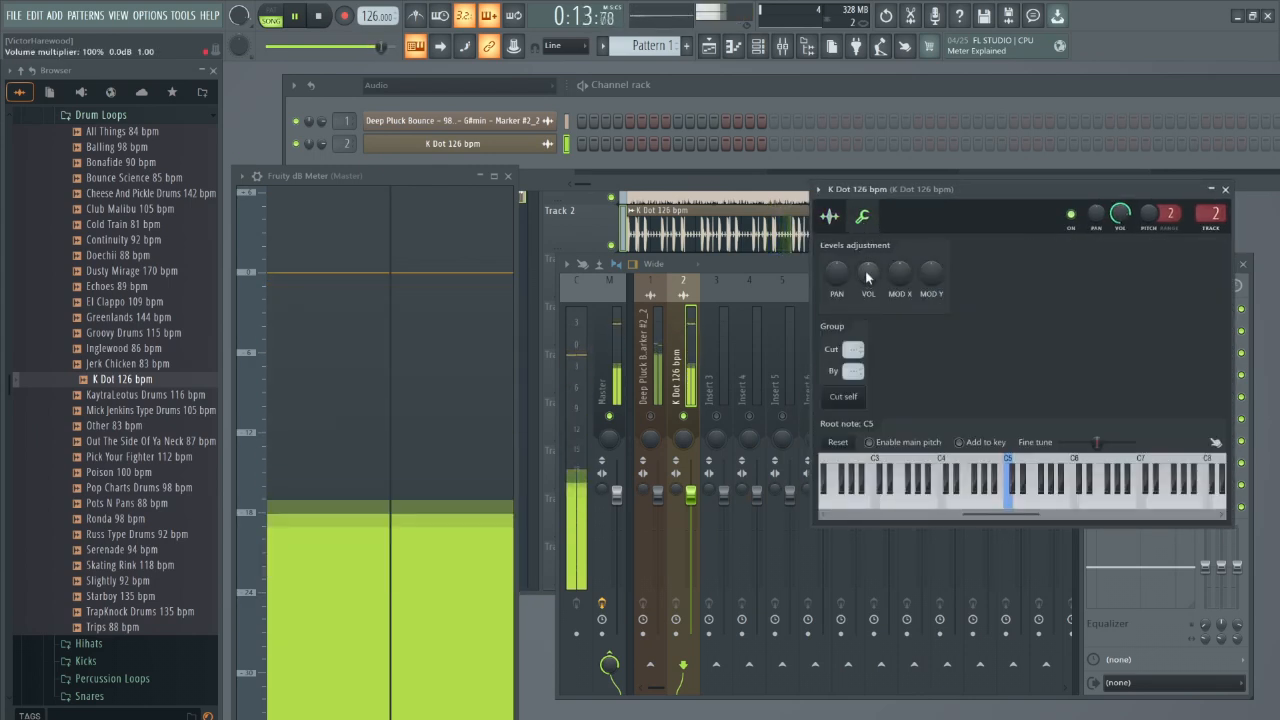
drag(868, 272, 868, 276)
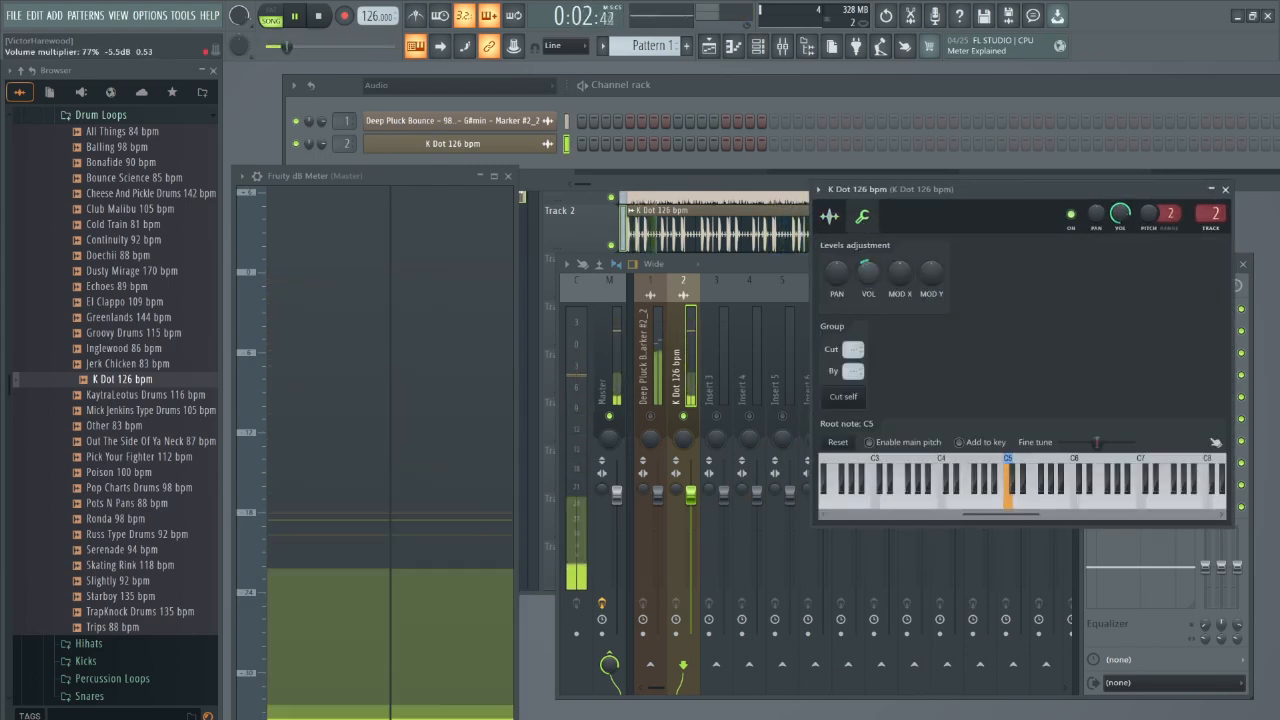
click(651, 421)
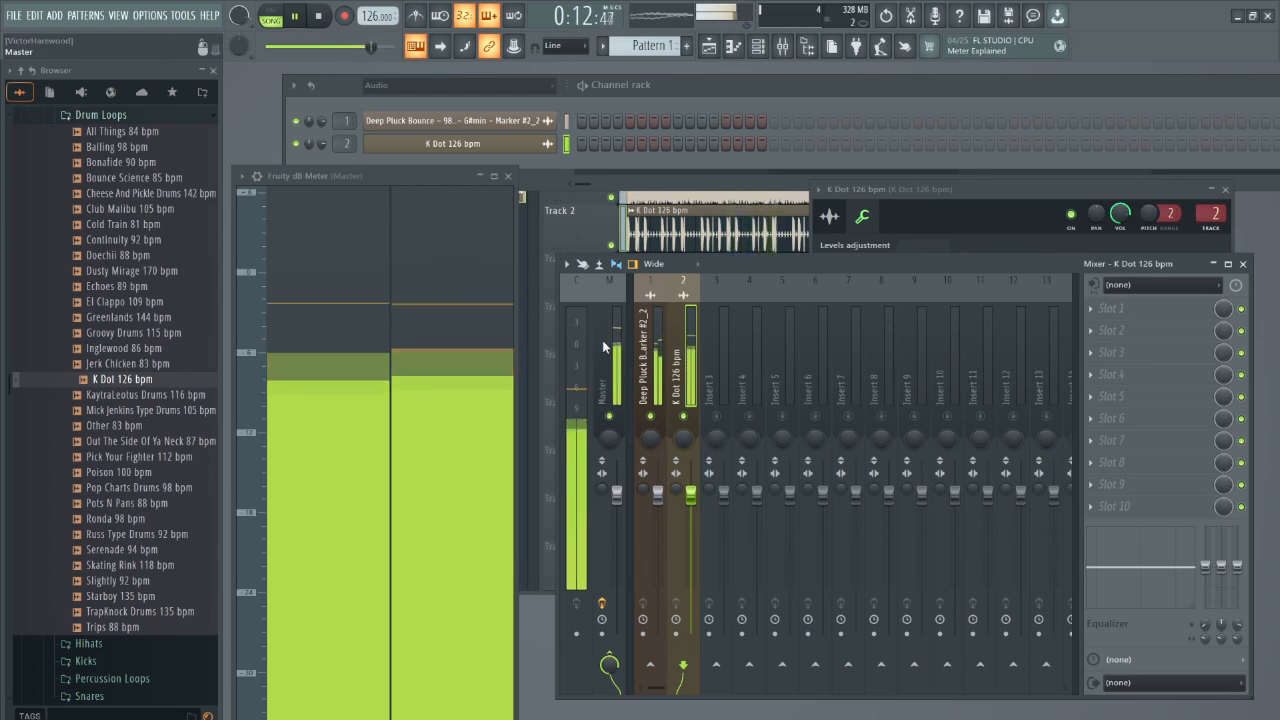
key(space)
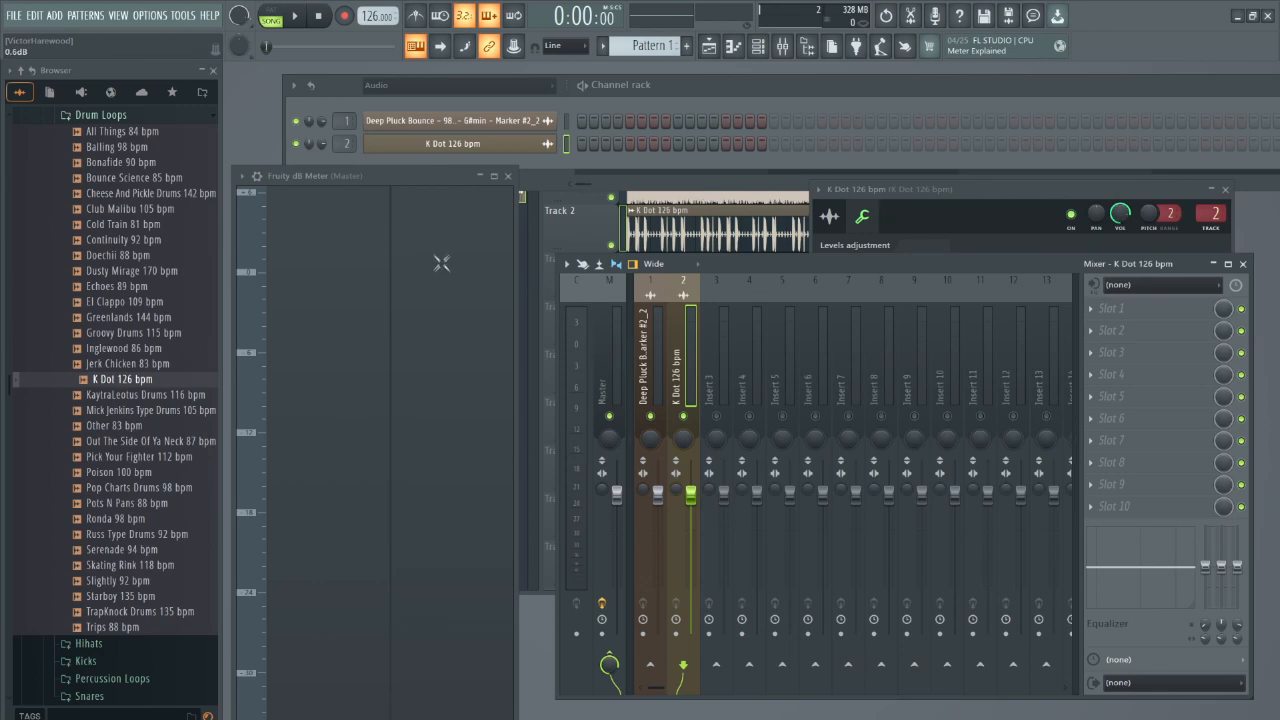
Add Fruity Reeverb 2 to slot 1 of the Deep Pluck Bounce mixer track and reposition the plugin window.
click(656, 393)
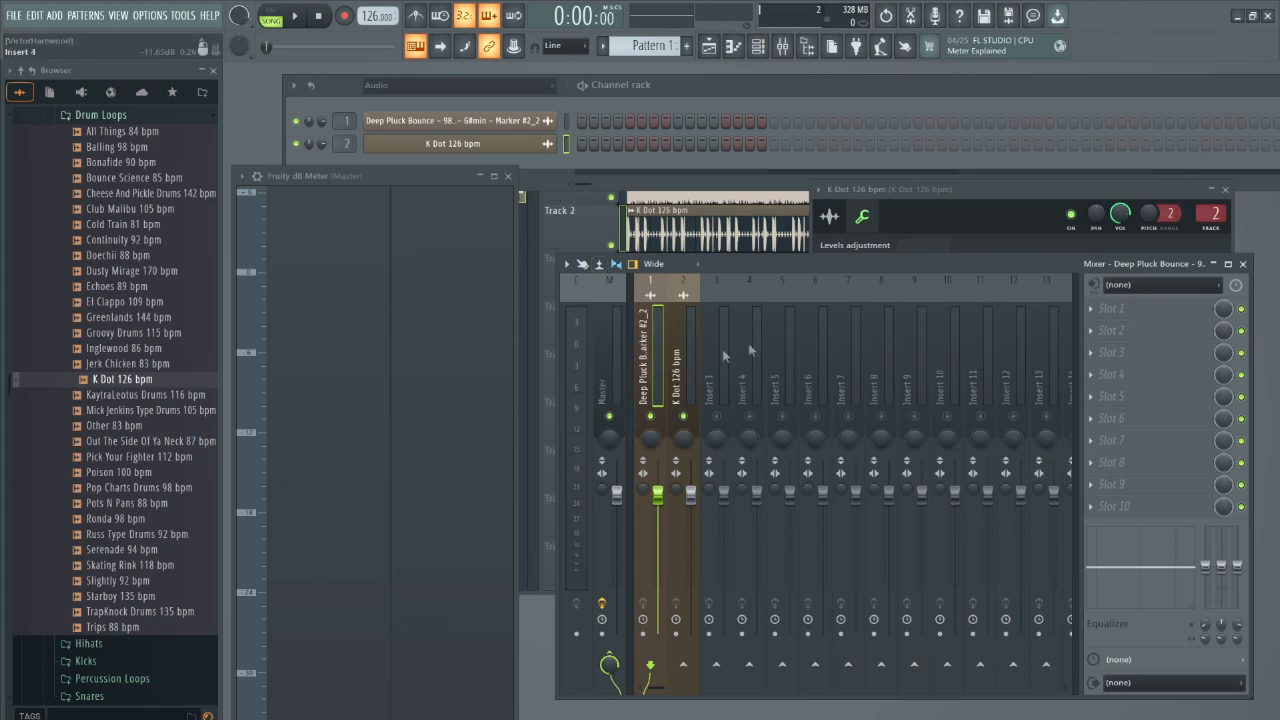
click(1091, 307)
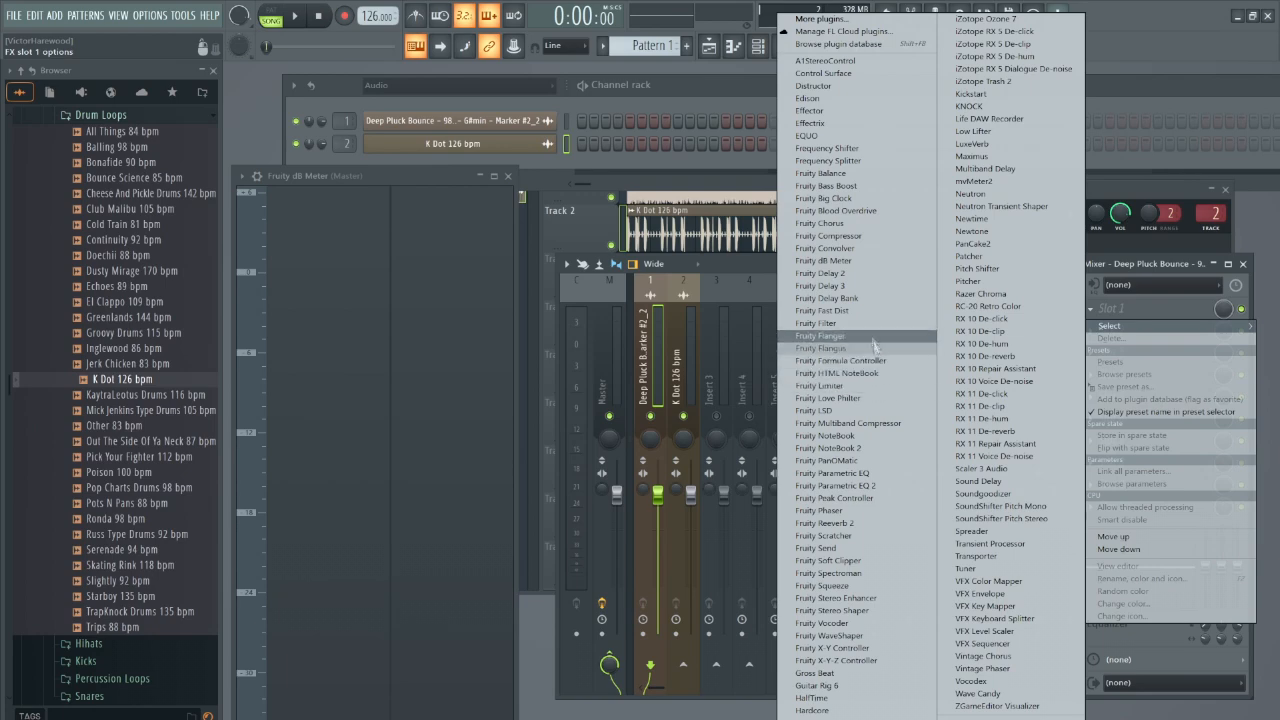
click(870, 525)
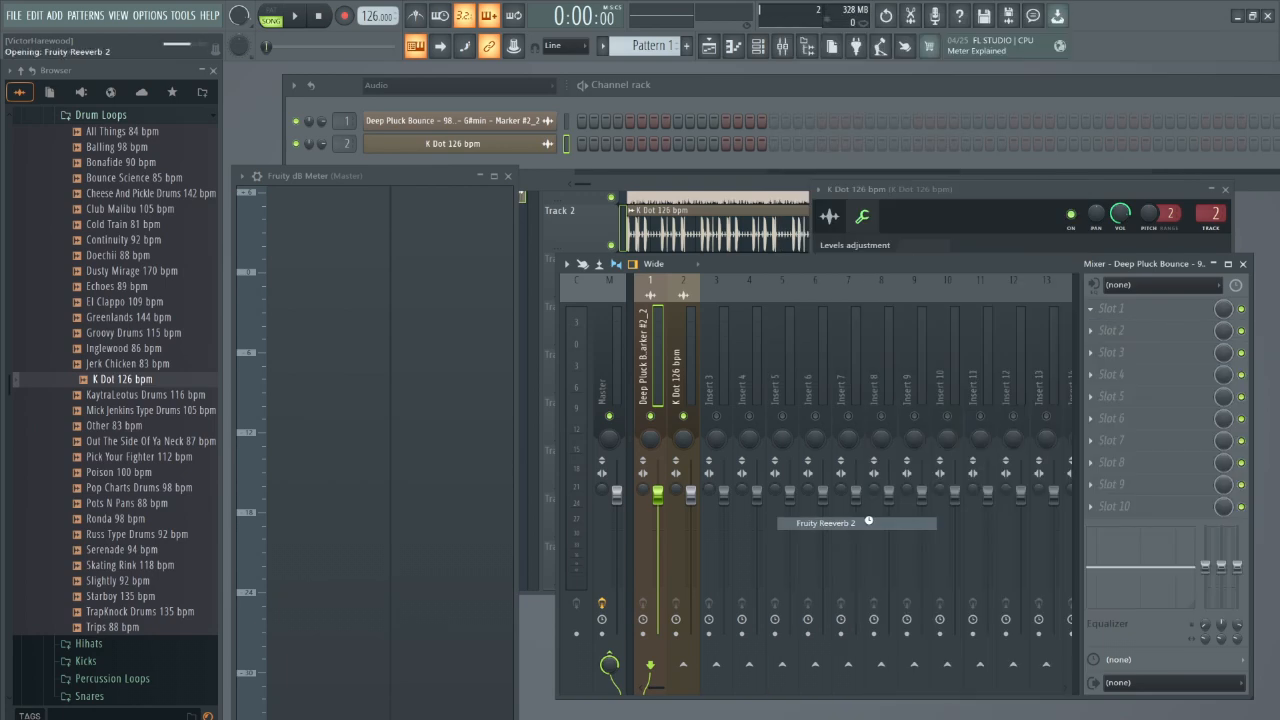
drag(324, 189, 573, 213)
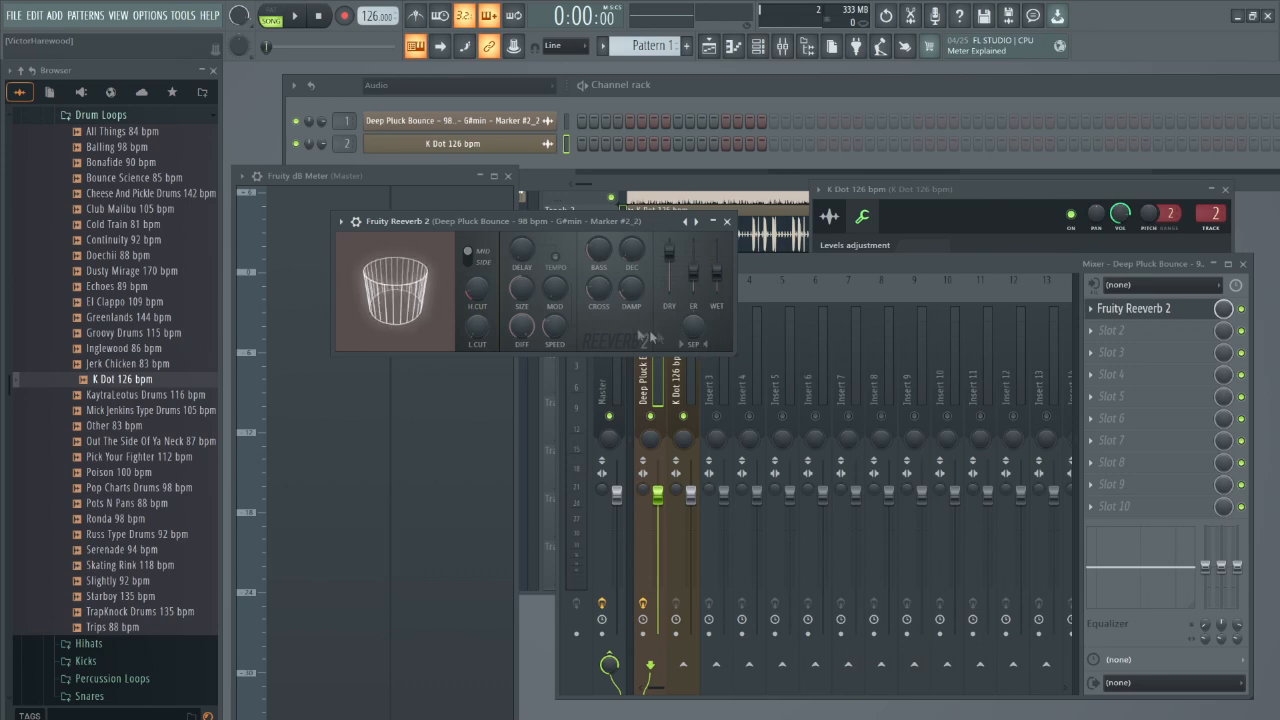
Play the Deep Pluck Bounce track soloed with the reverb, lower the reverb's dry level and raise its wet level to maximum.
click(296, 18)
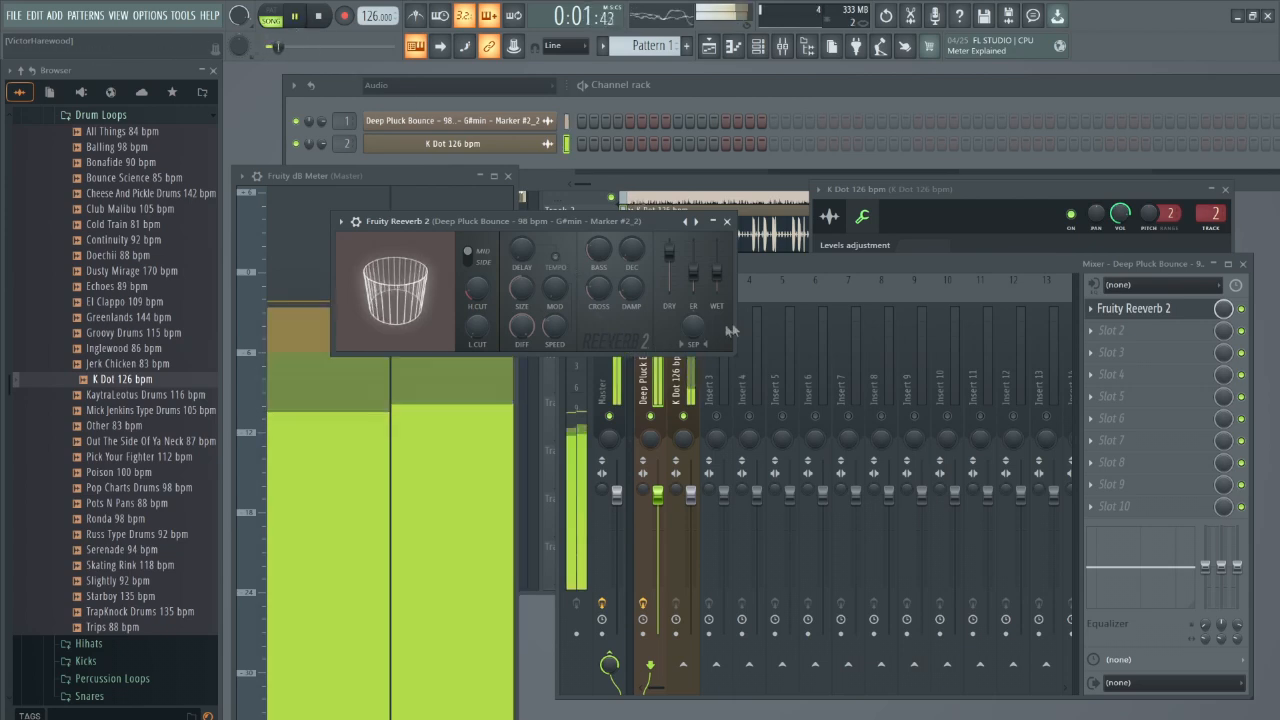
drag(562, 221, 588, 236)
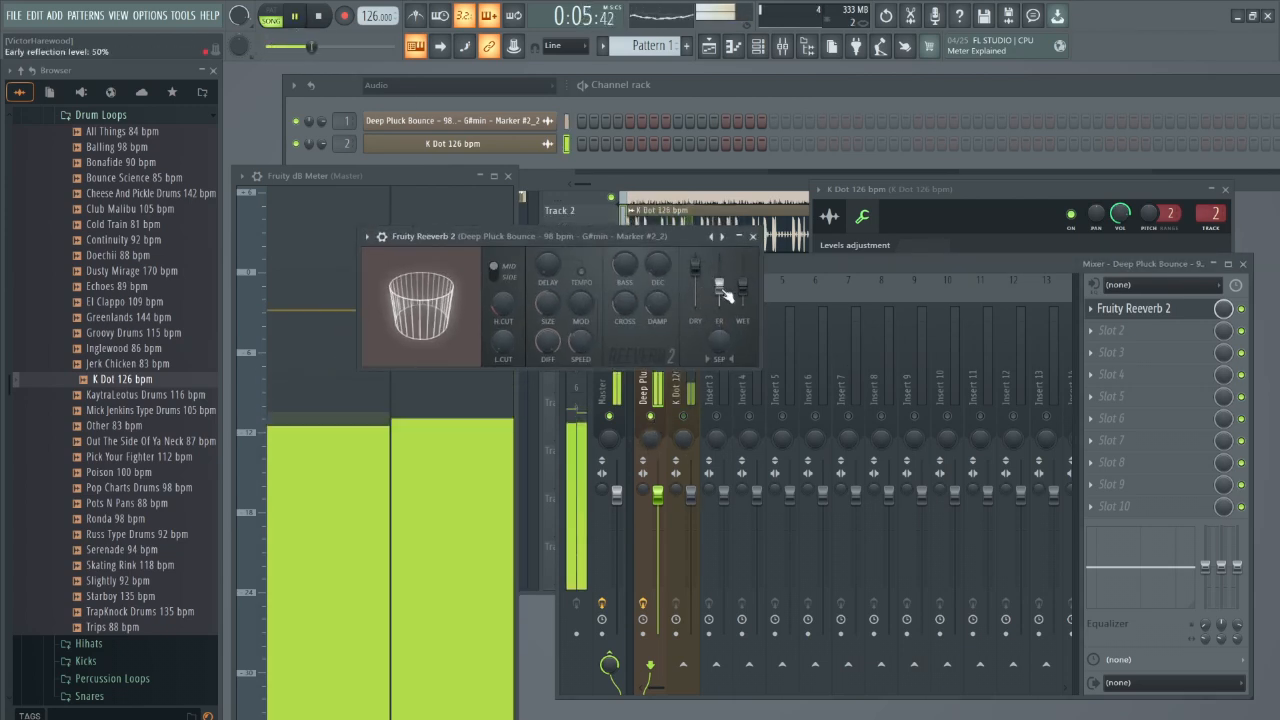
click(320, 16)
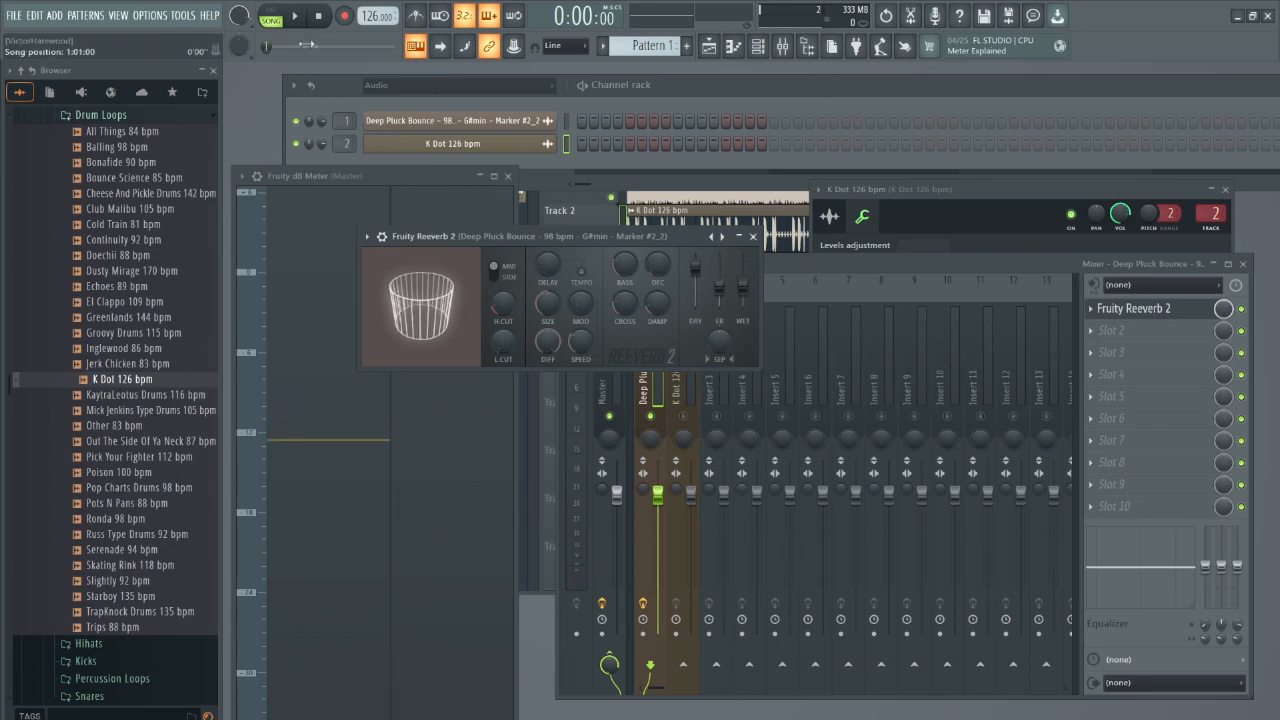
click(296, 16)
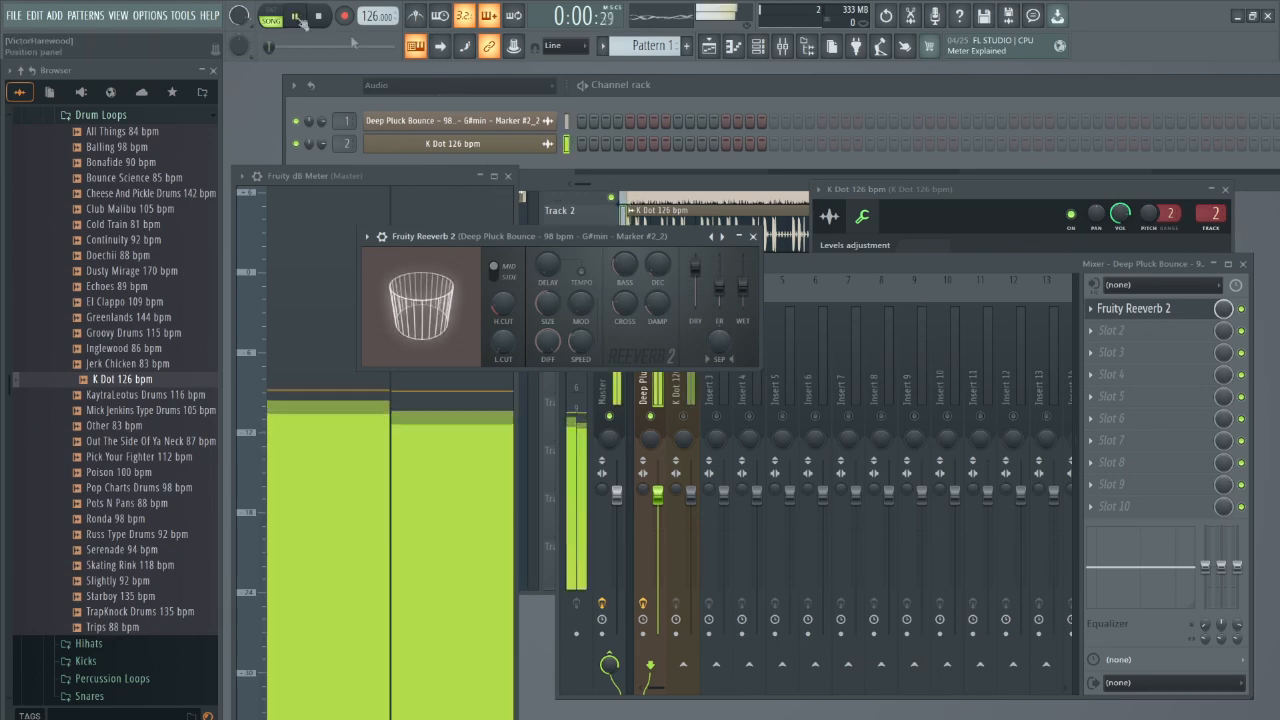
drag(700, 272, 742, 255)
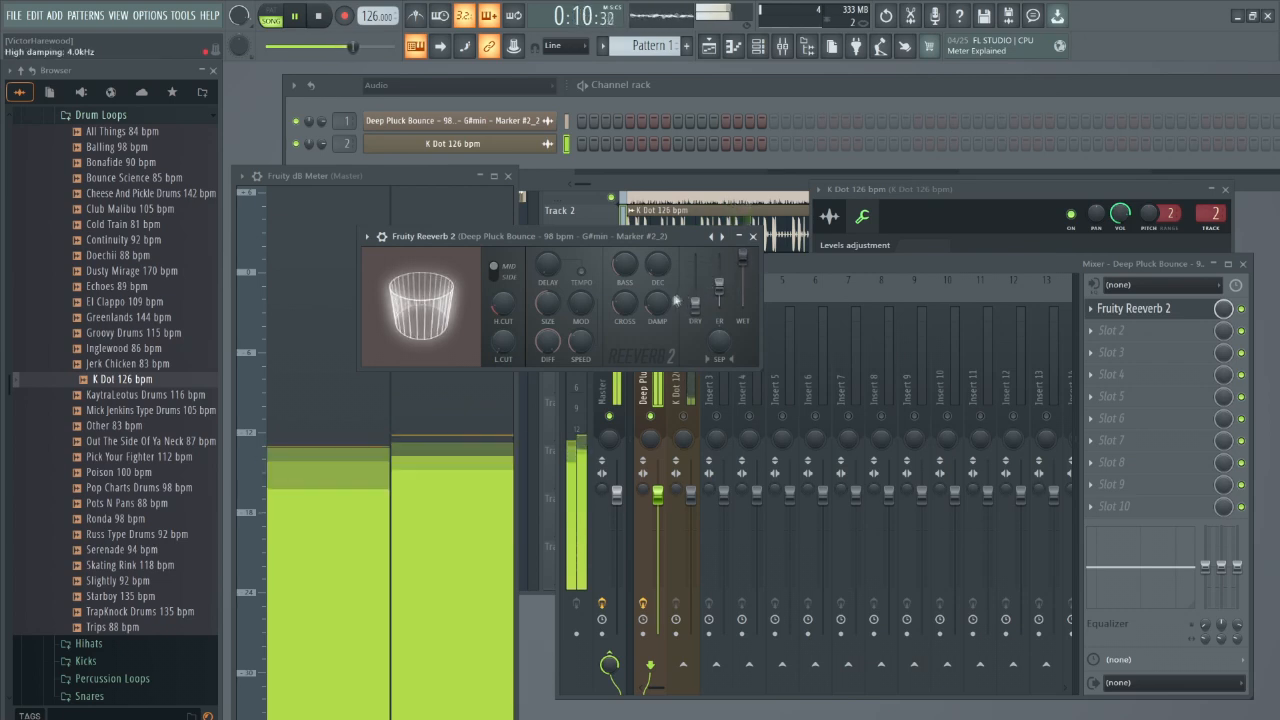
Raise the reverb's high damping, compare large and small room sizes during playback, and set the room size to 100.
drag(652, 323, 655, 286)
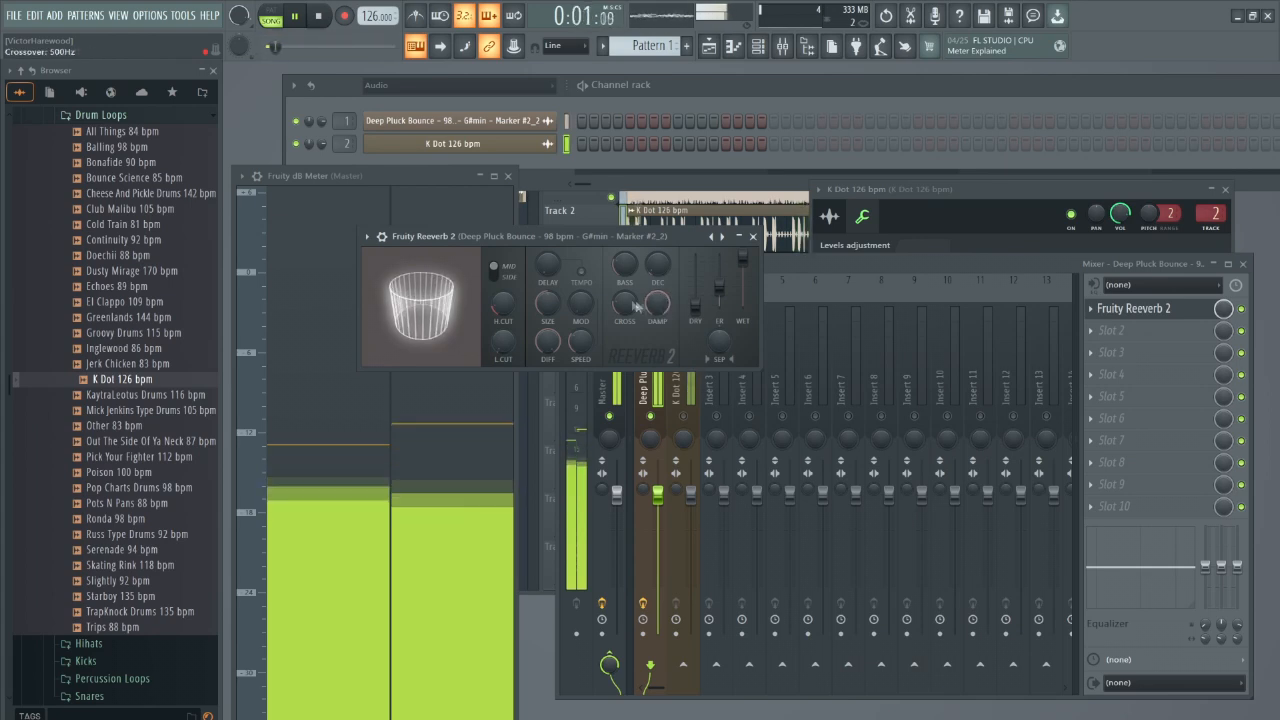
drag(548, 313, 548, 285)
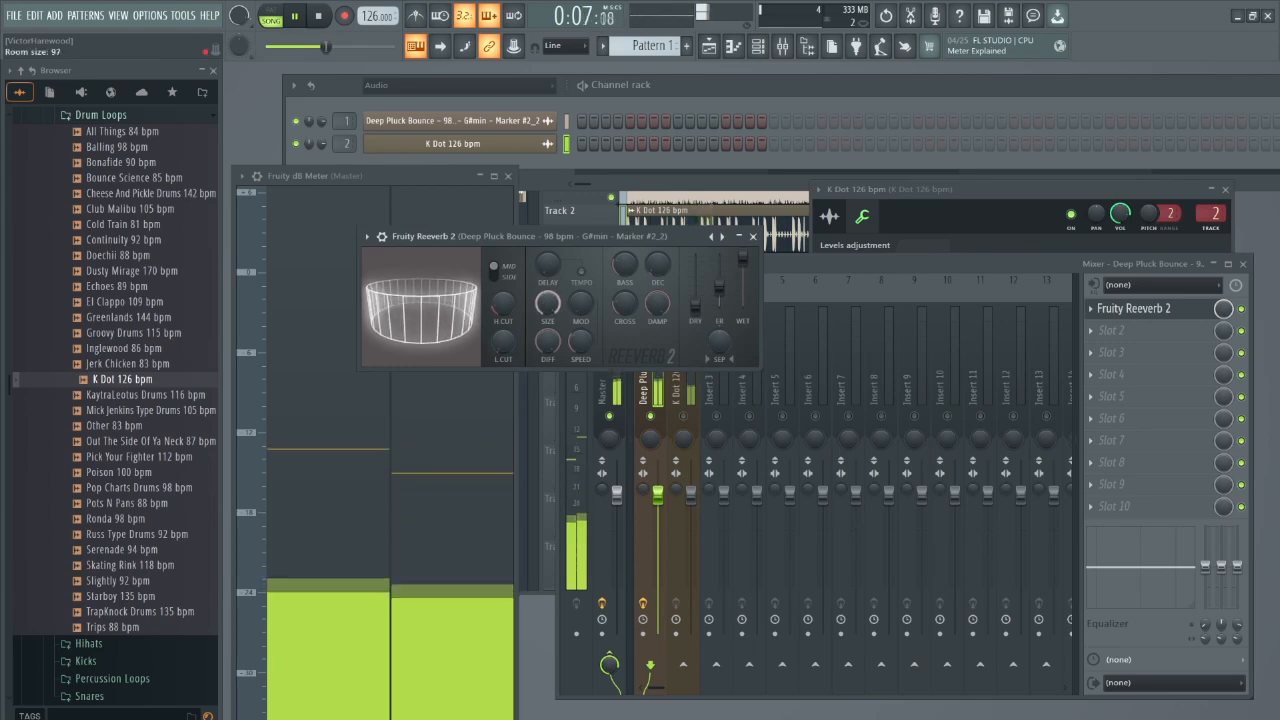
drag(548, 302, 548, 345)
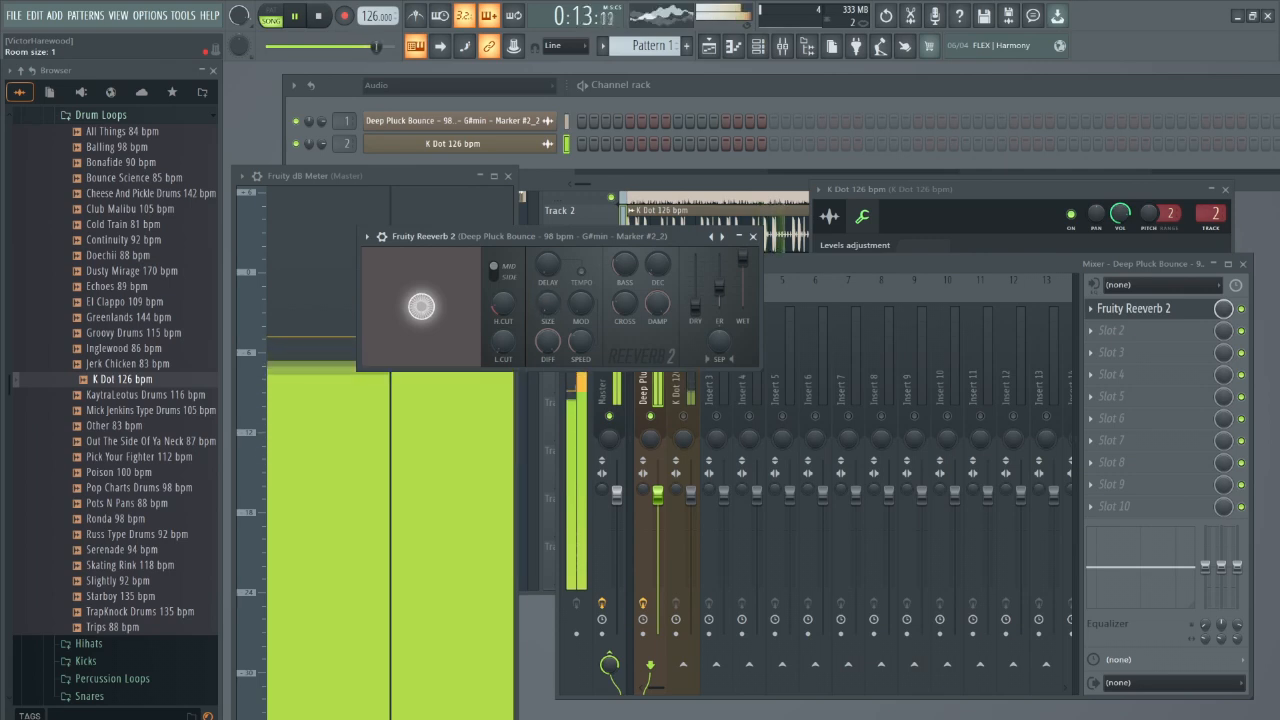
drag(546, 314, 546, 284)
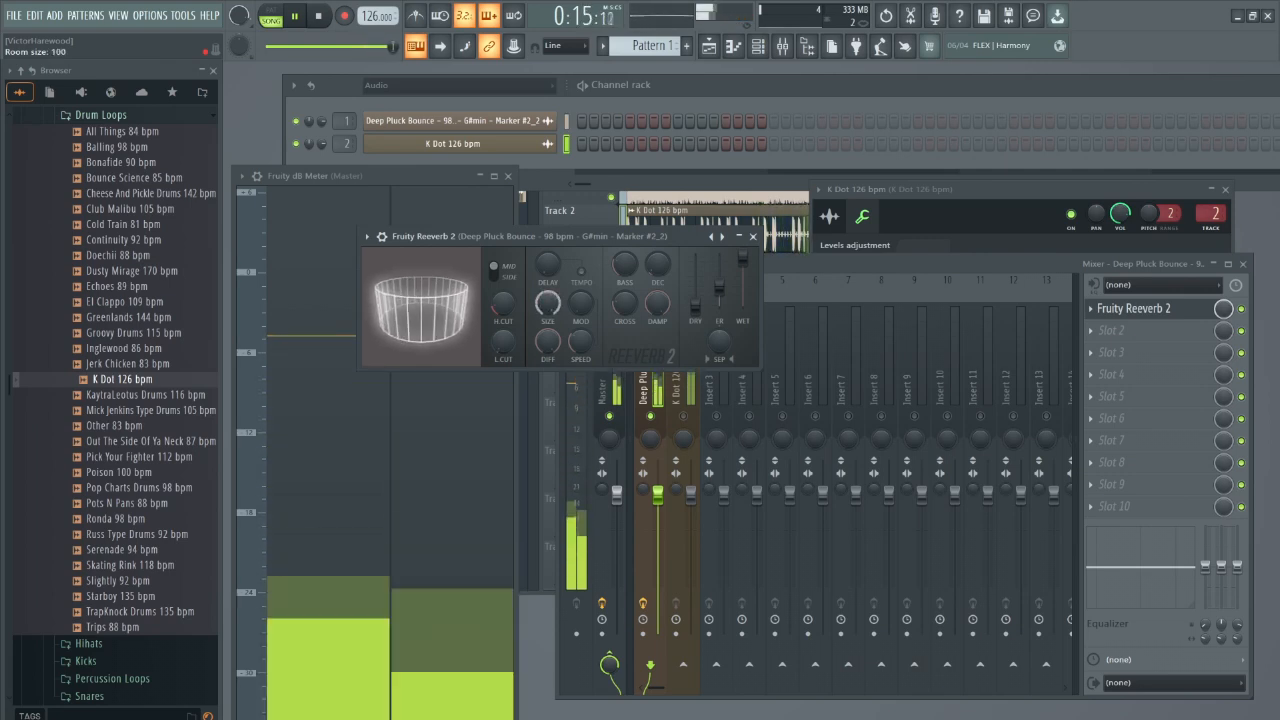
click(318, 15)
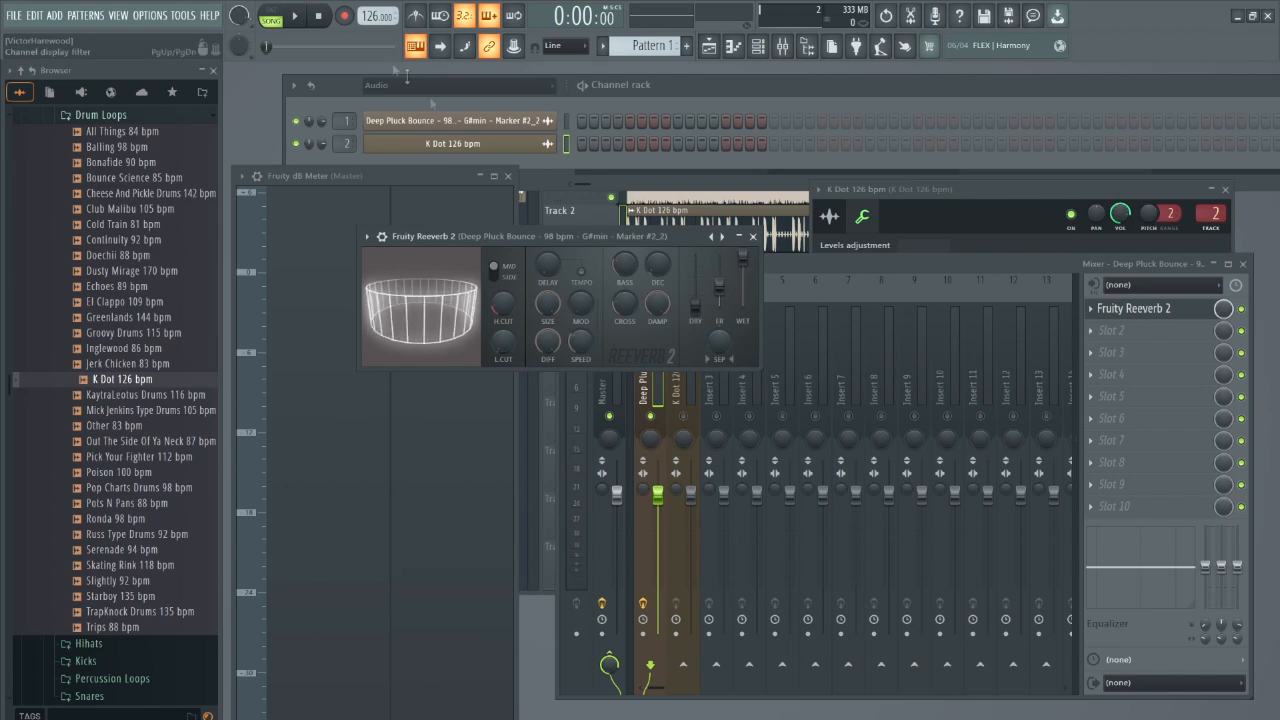
During playback, lower the reverb's wet level and raise its dry level near maximum, ending with playback stopped and the plugin closed.
click(297, 20)
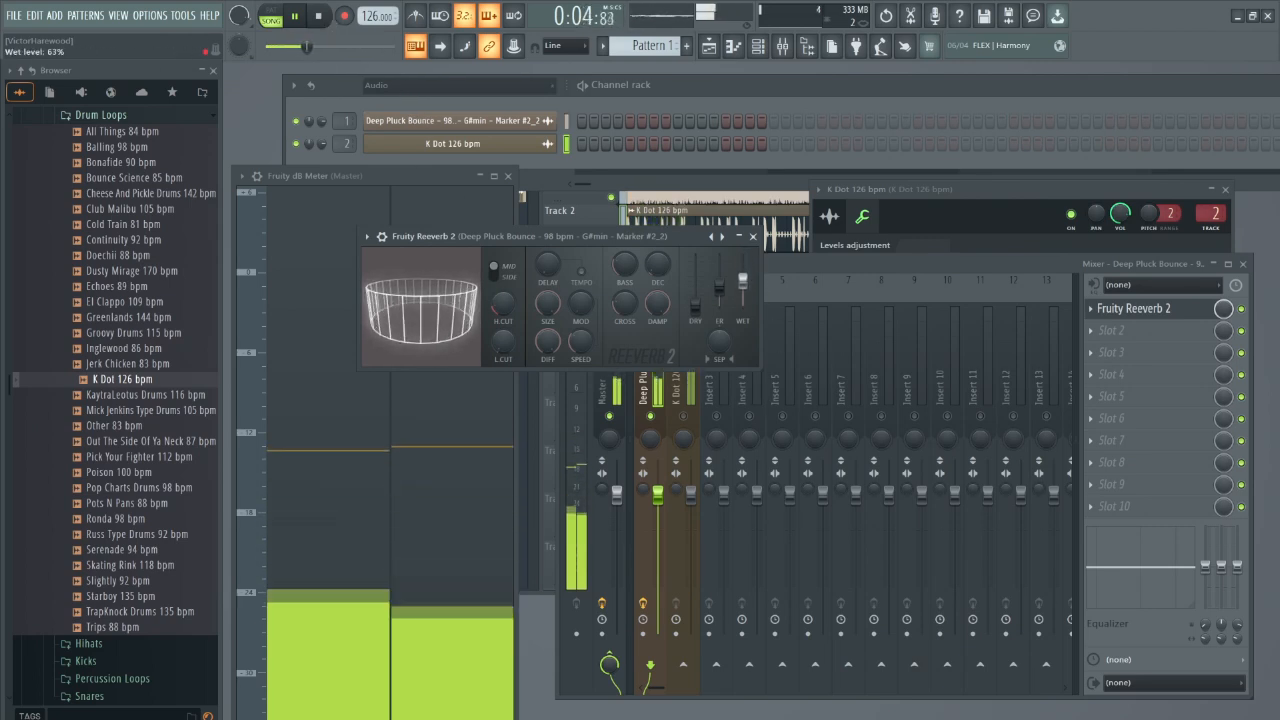
drag(742, 263, 695, 257)
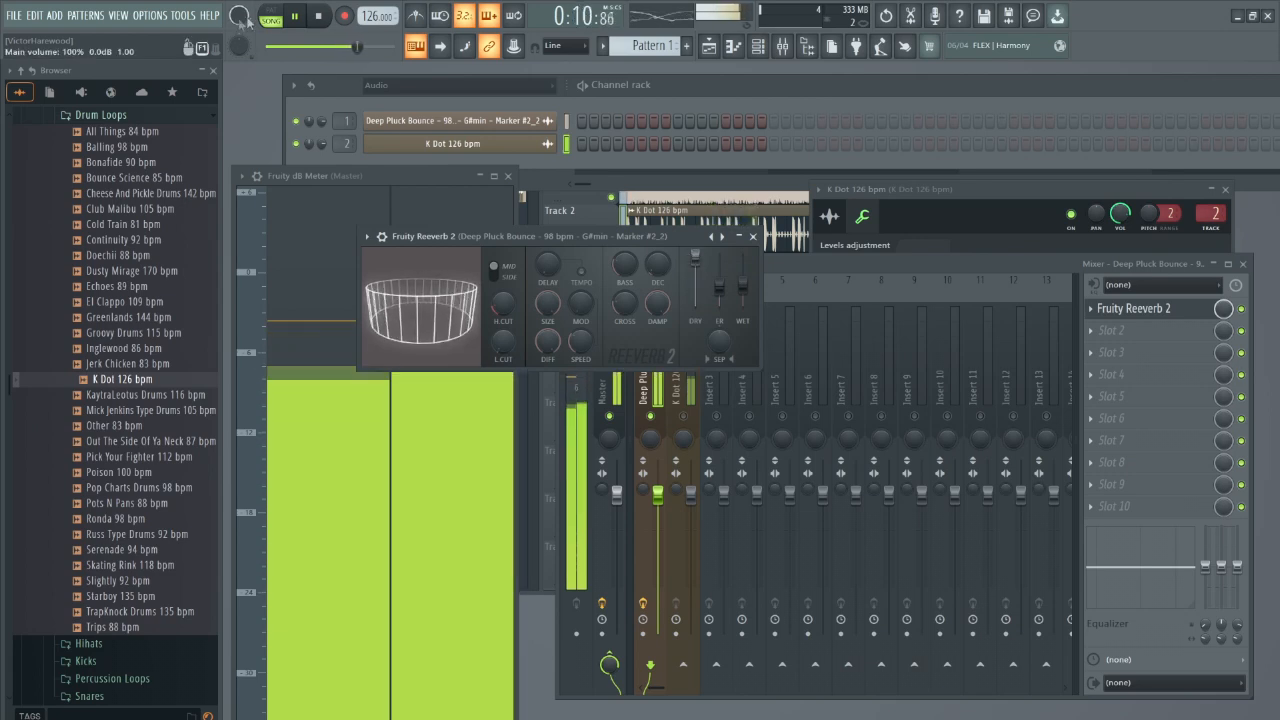
key(space)
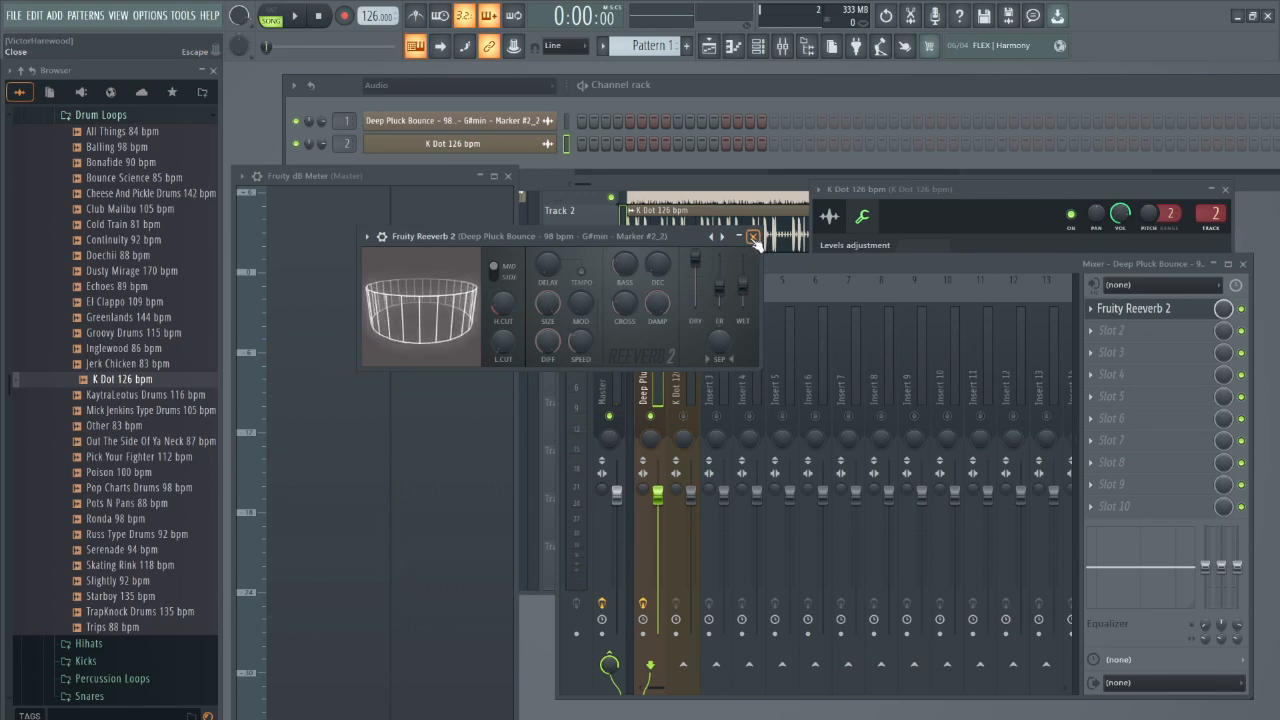
click(753, 237)
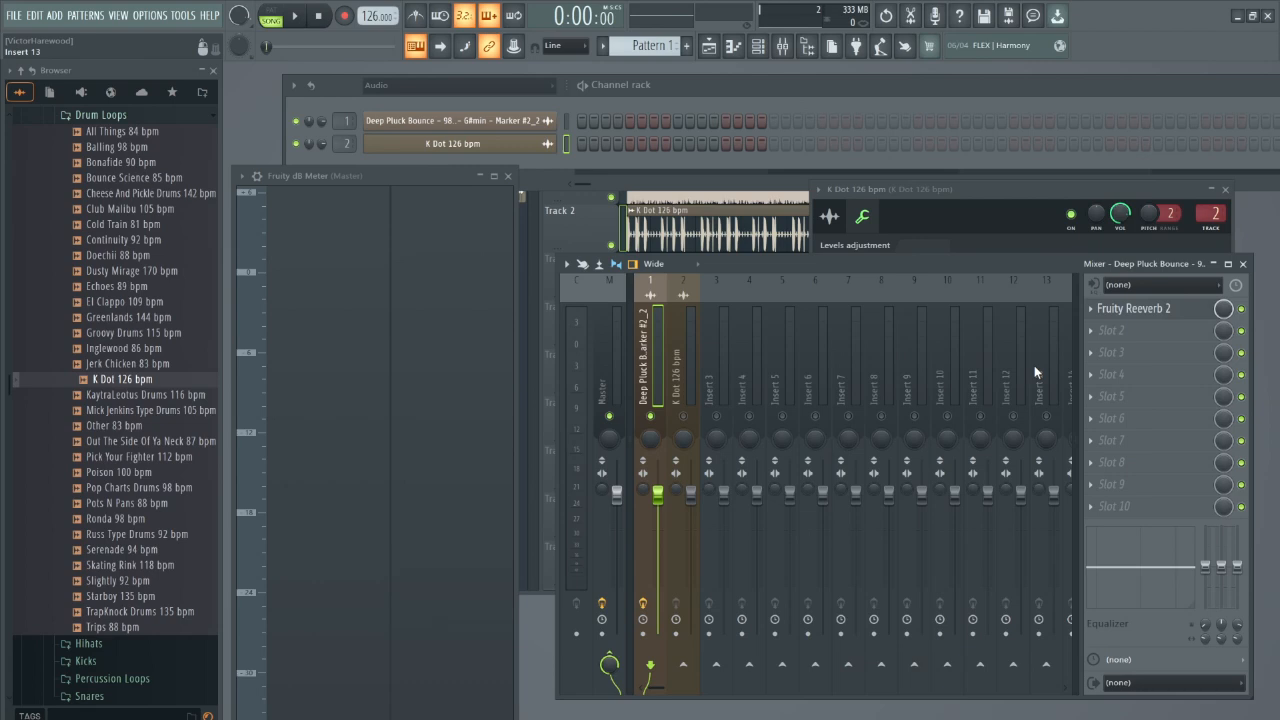
Copy the Deep Pluck Bounce track's Fruity Reeverb 2 onto the K Dot 126 bpm mixer track and solo that track with the reverb fully wet.
click(1097, 313)
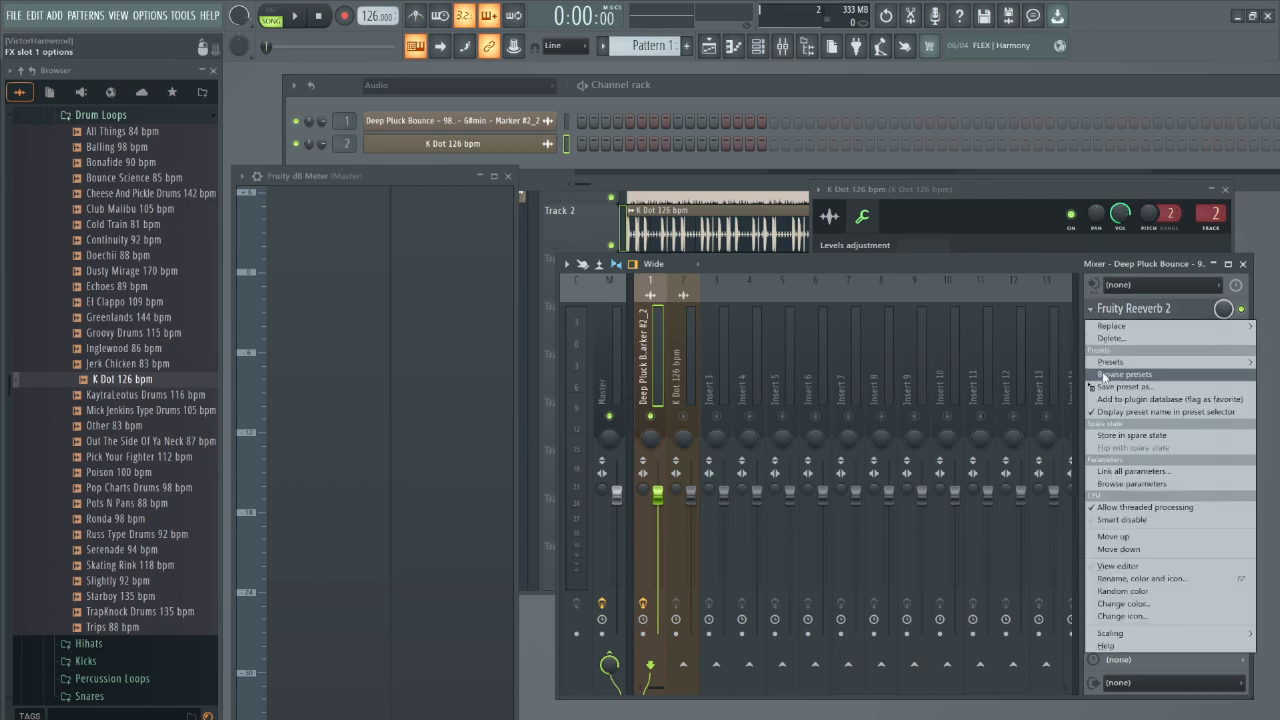
drag(1104, 392, 688, 358)
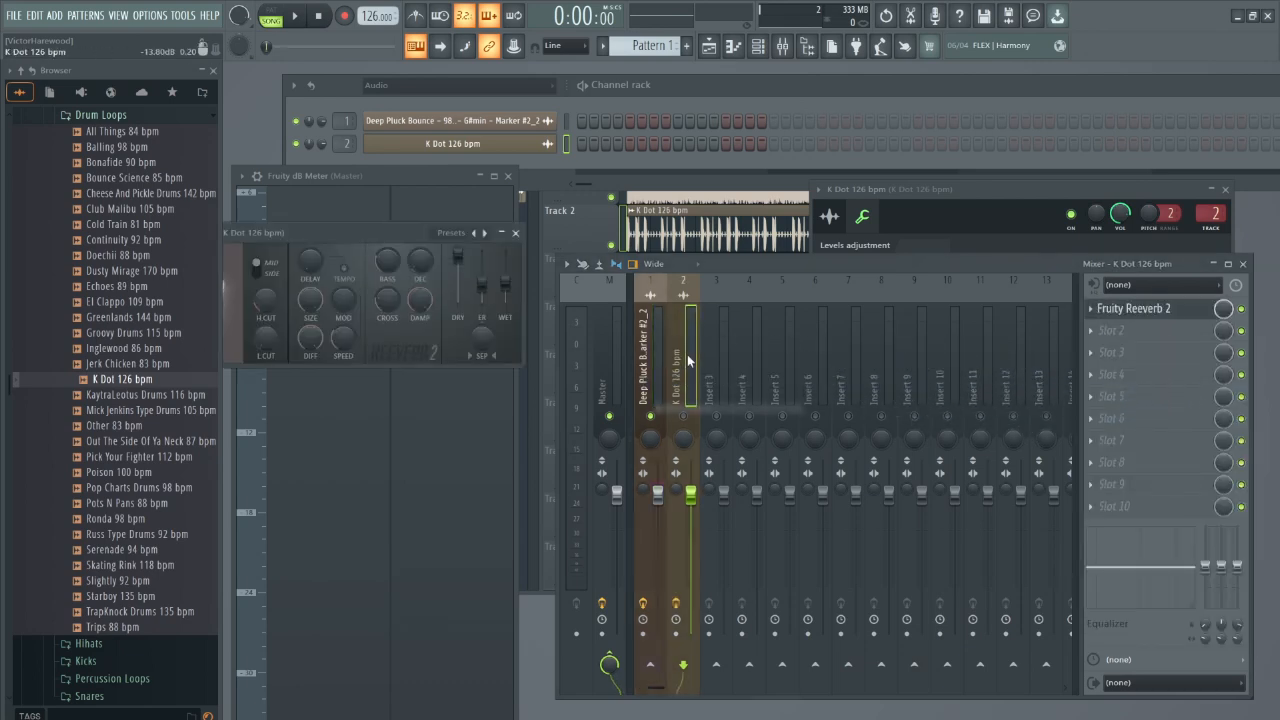
right_click(685, 417)
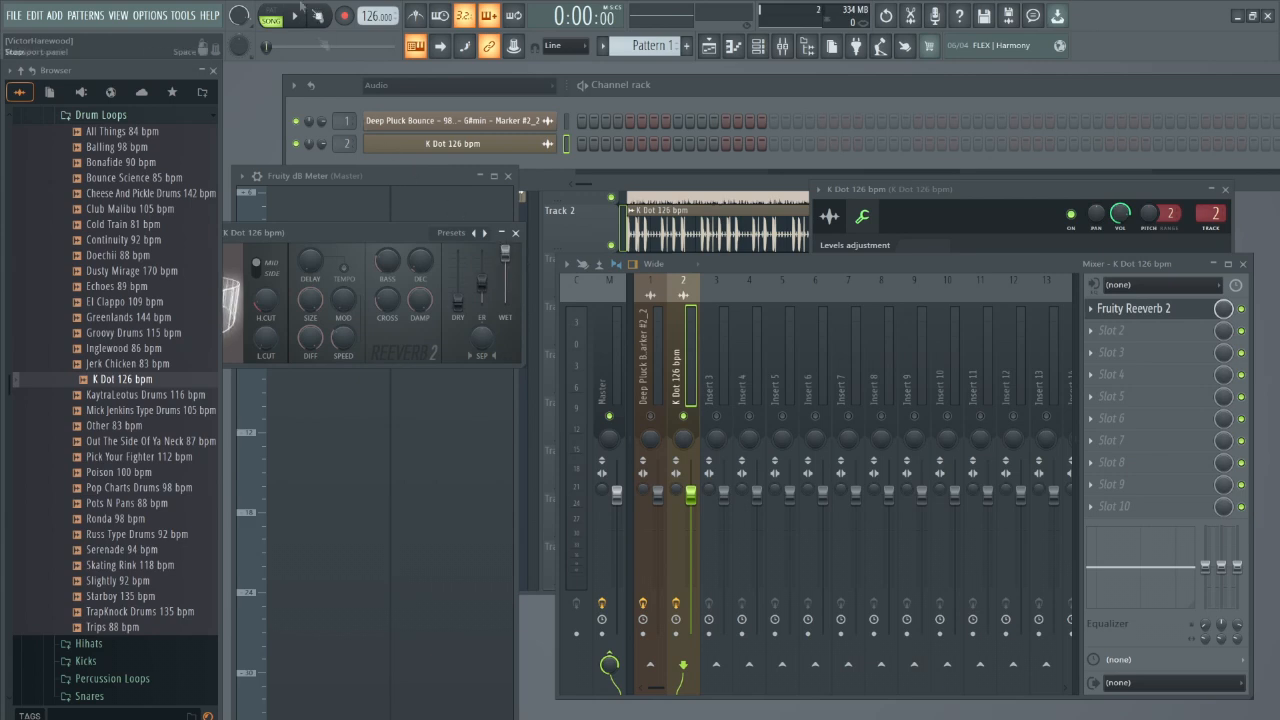
drag(366, 233, 495, 147)
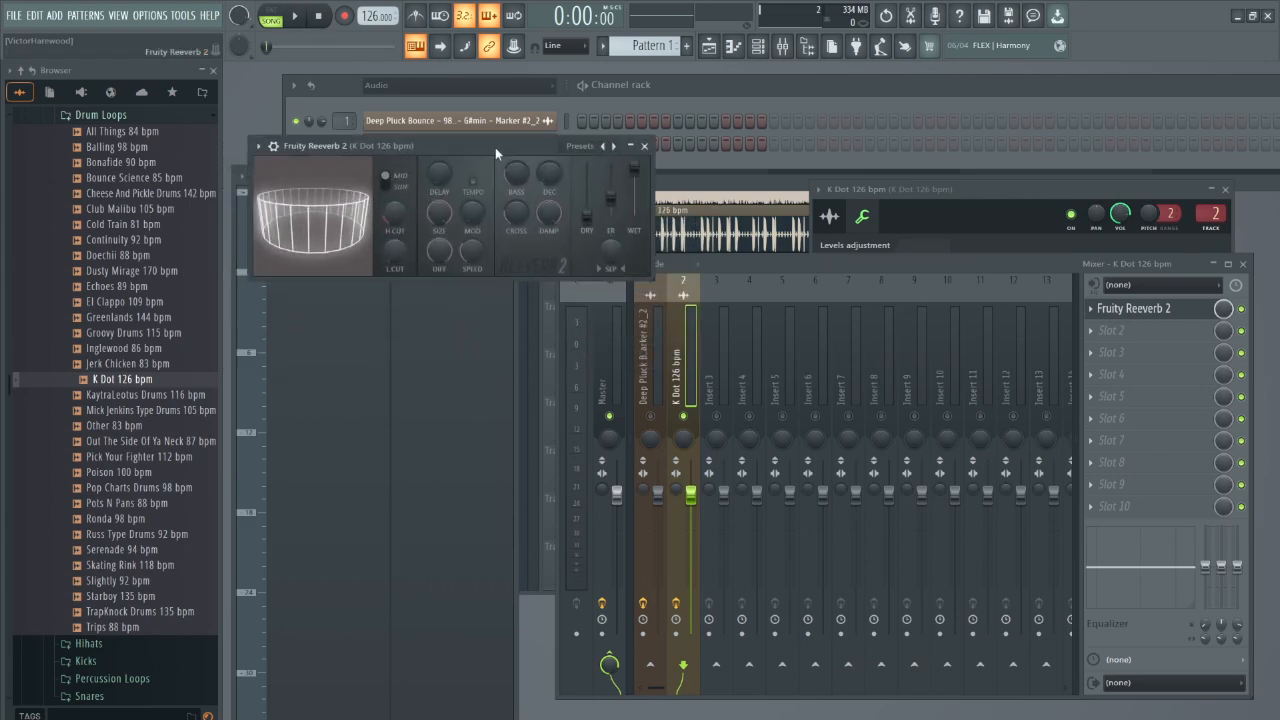
Play the soloed K Dot drum loop, compare it with the reverb bypassed, and reduce the reverb's room size to minimum.
click(294, 15)
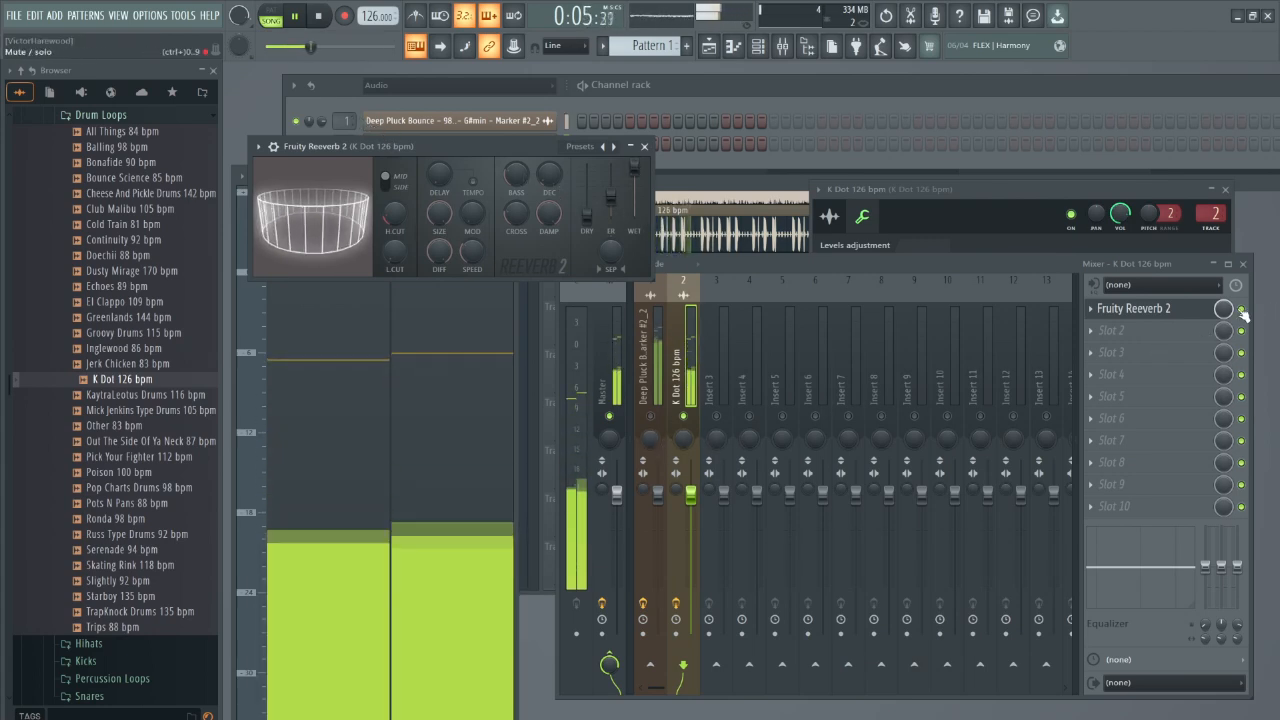
click(1242, 311)
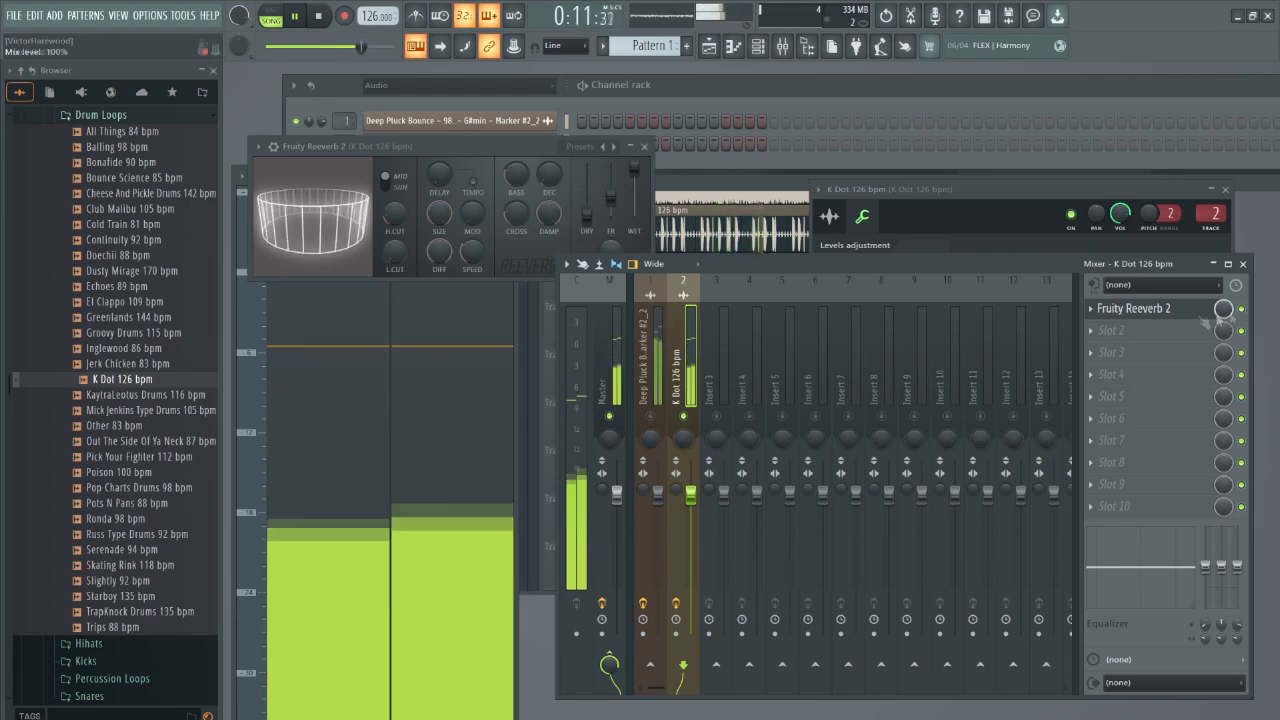
drag(439, 213, 439, 308)
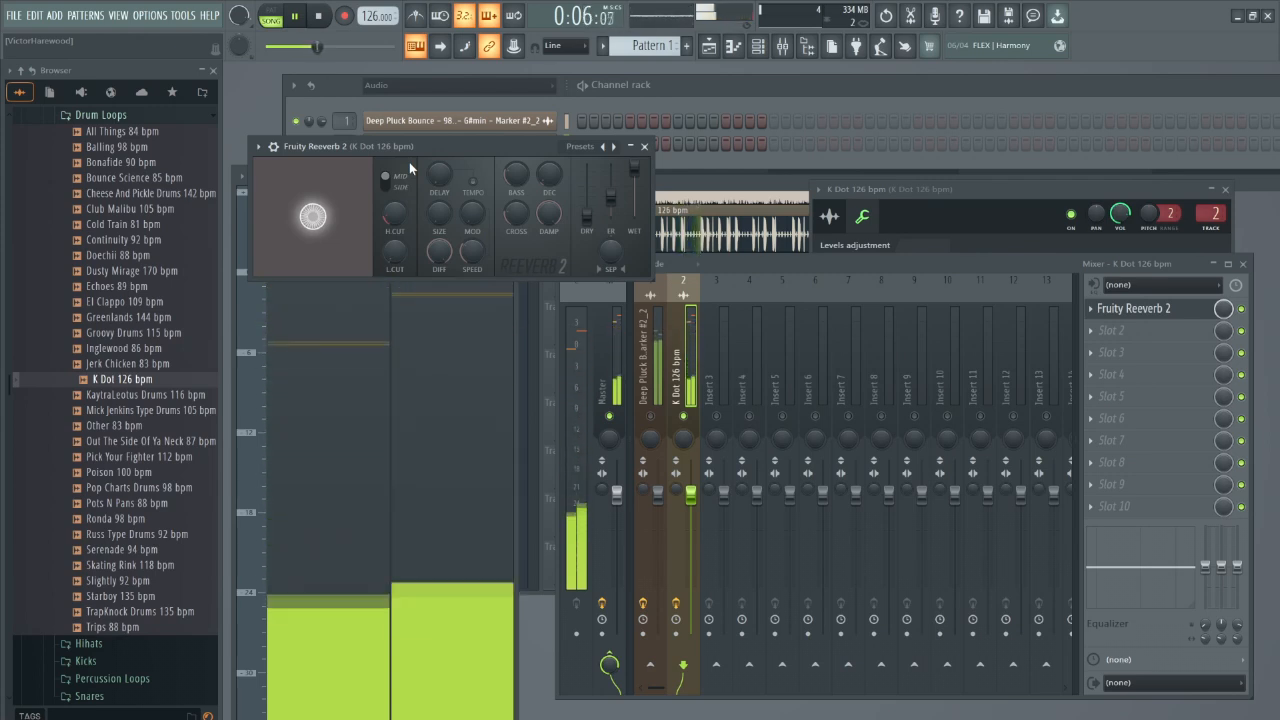
click(320, 16)
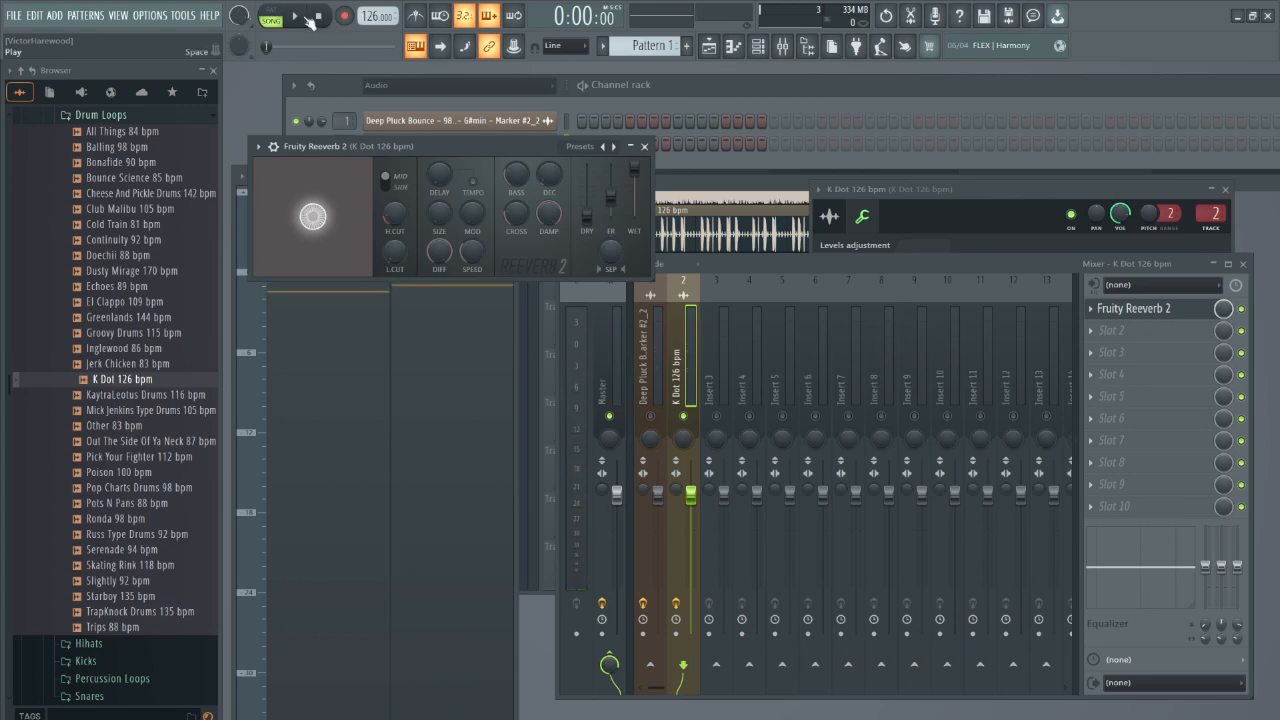
During playback, lower the drum reverb's wet level and raise its dry level near maximum, ending with the reverb bypassed and its window closed.
click(300, 16)
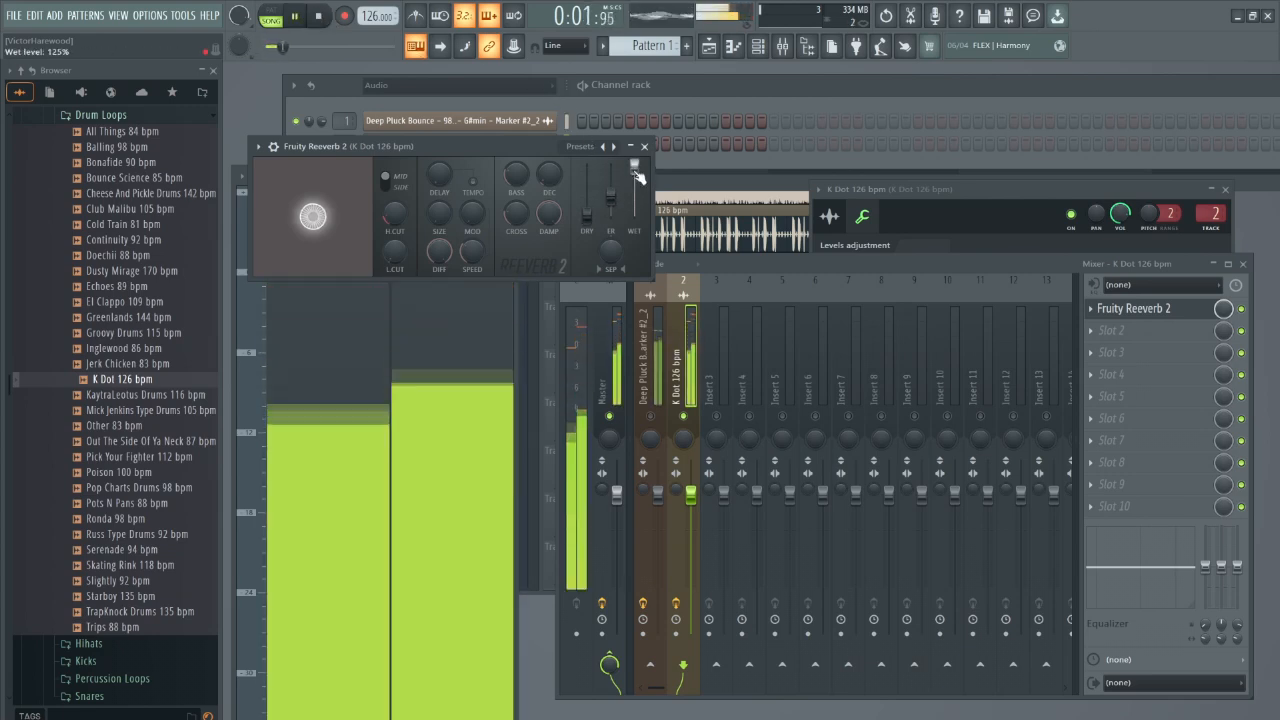
drag(634, 168, 586, 204)
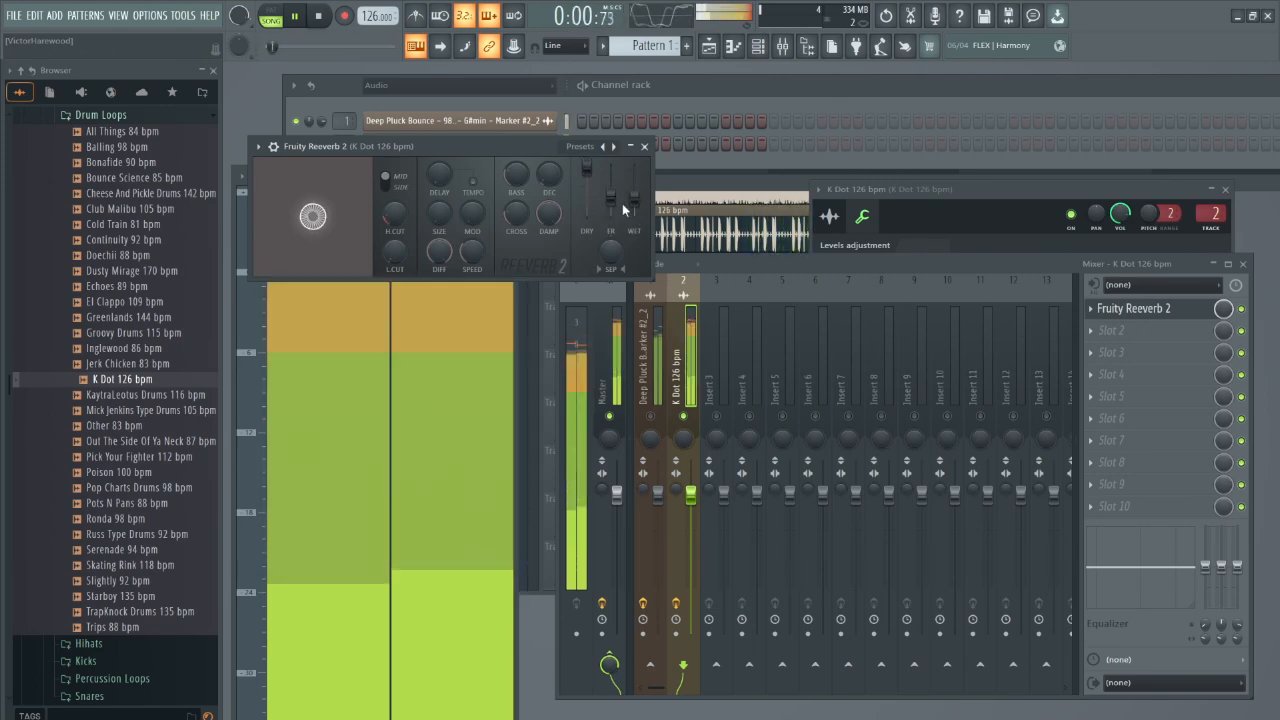
click(1243, 309)
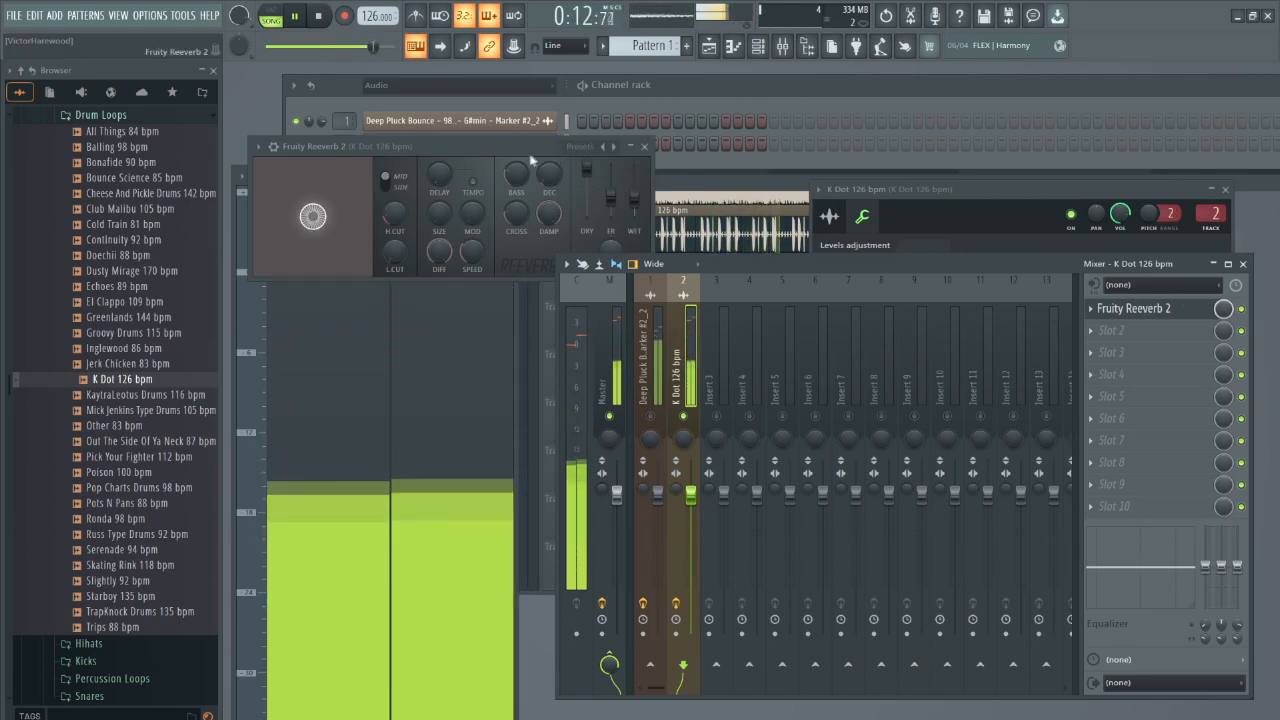
click(319, 17)
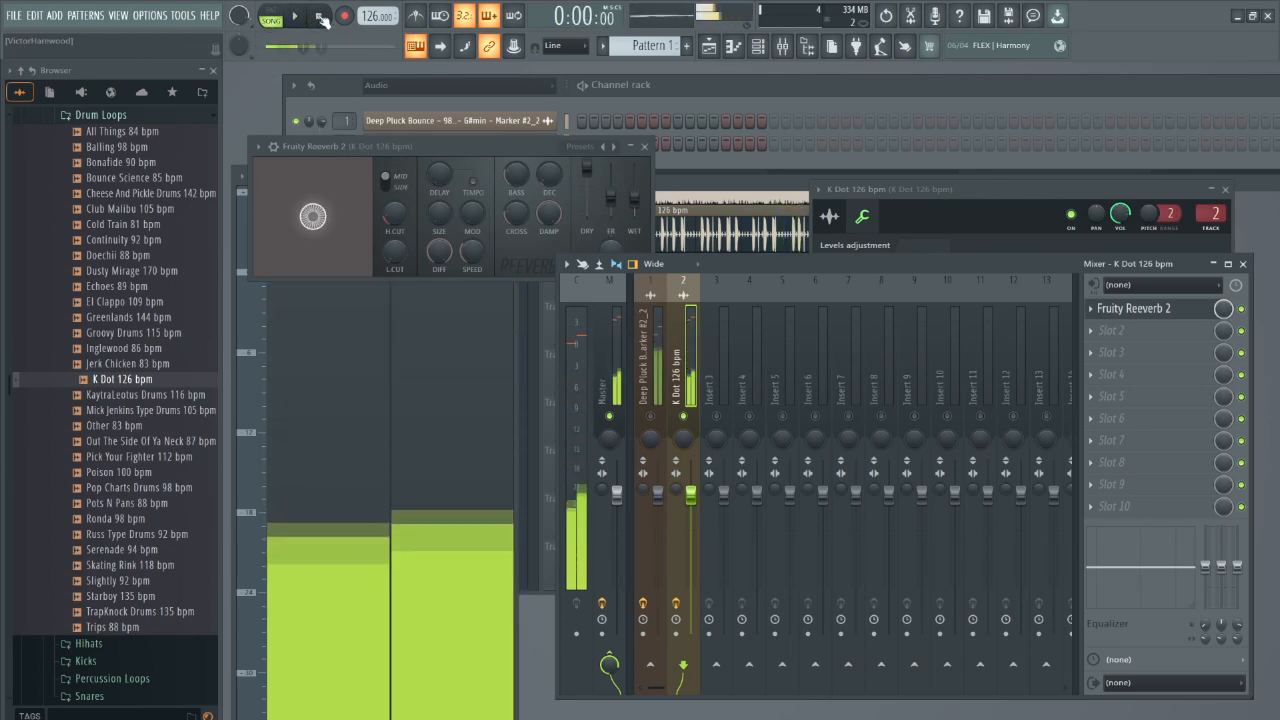
click(645, 148)
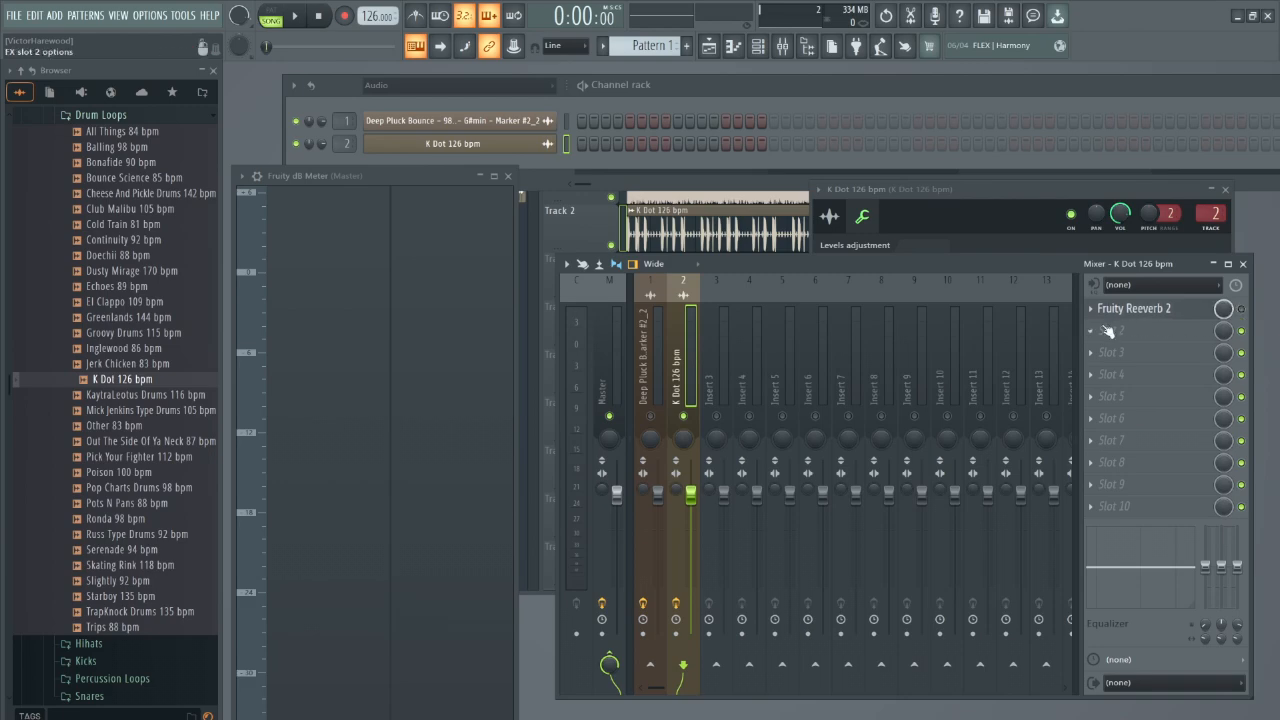
Add Fruity Delay 3 to slot 2 of the K Dot 126 bpm mixer track and move its window clear of the effect slots.
click(1093, 331)
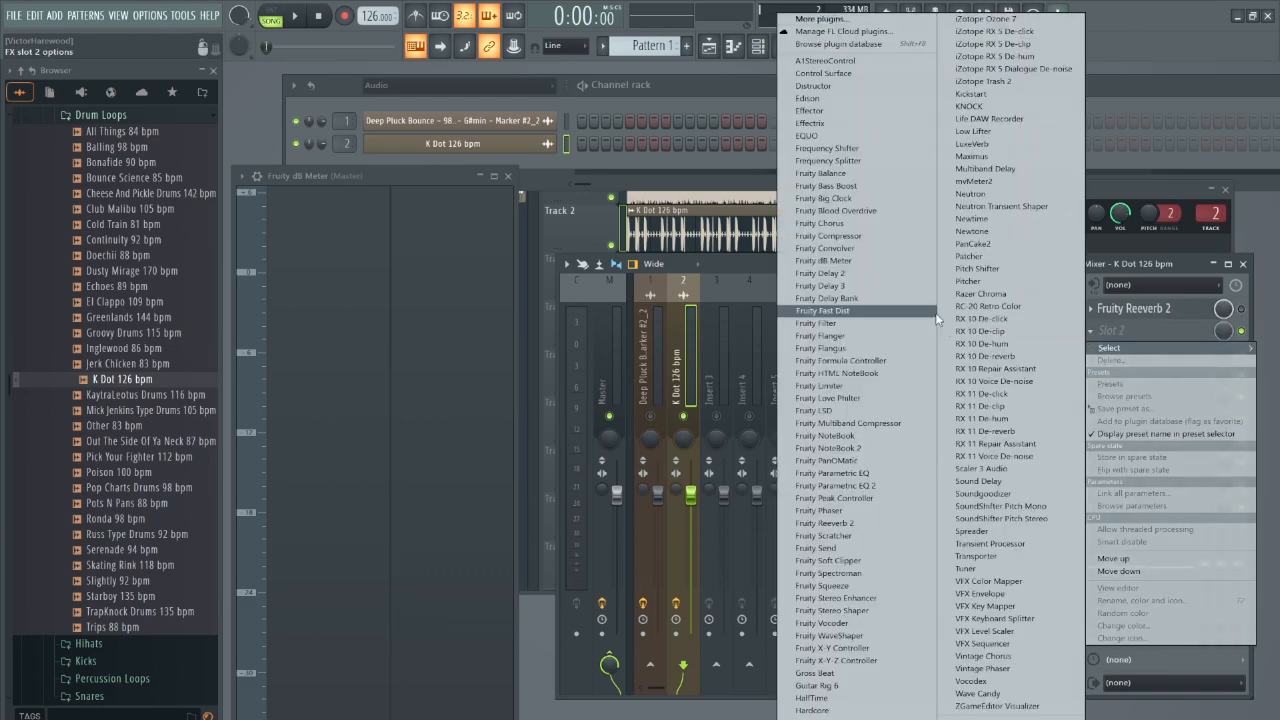
click(872, 290)
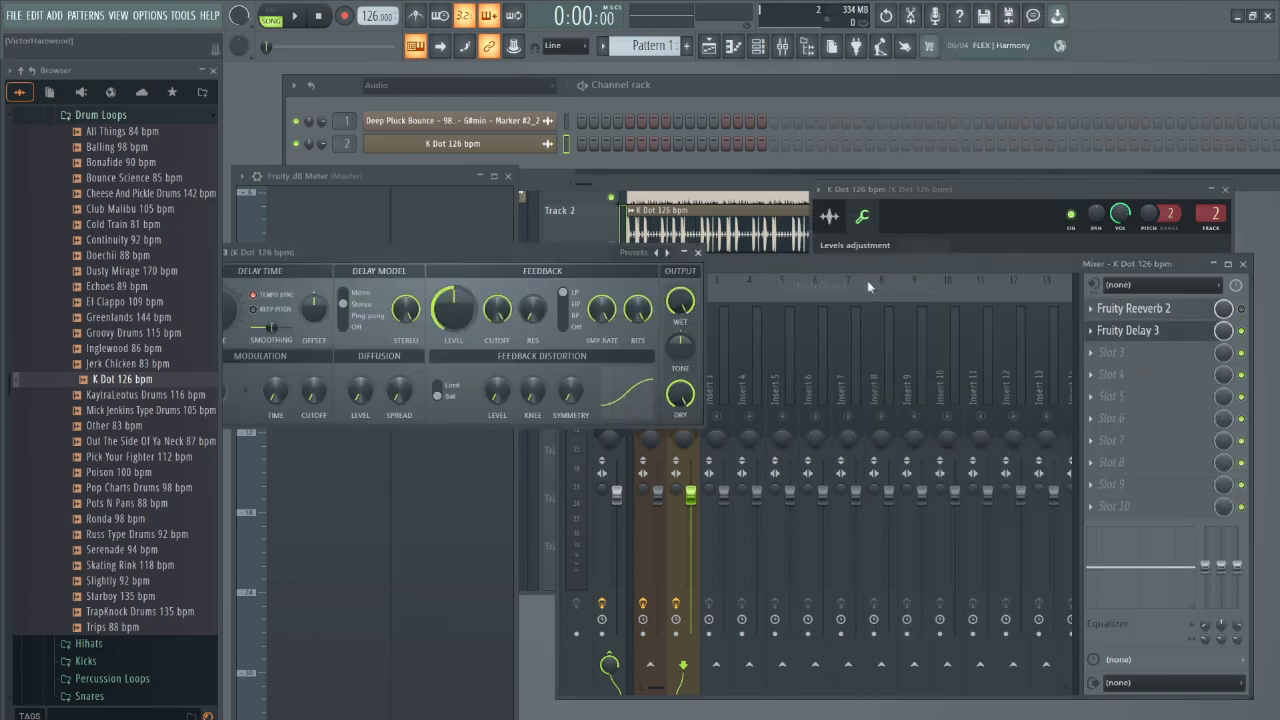
drag(436, 264, 537, 150)
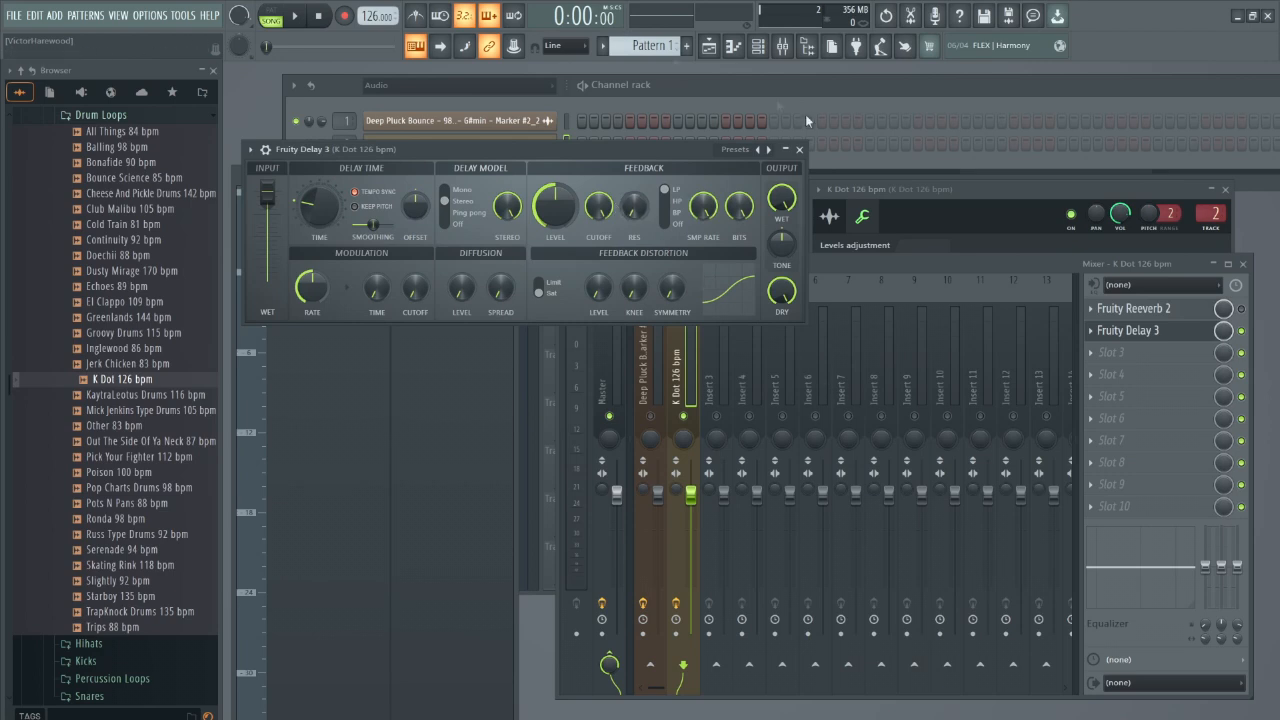
Audition the soloed drum loop twice with Fruity Delay 3's default settings, stopping playback to hear the echoes.
click(297, 16)
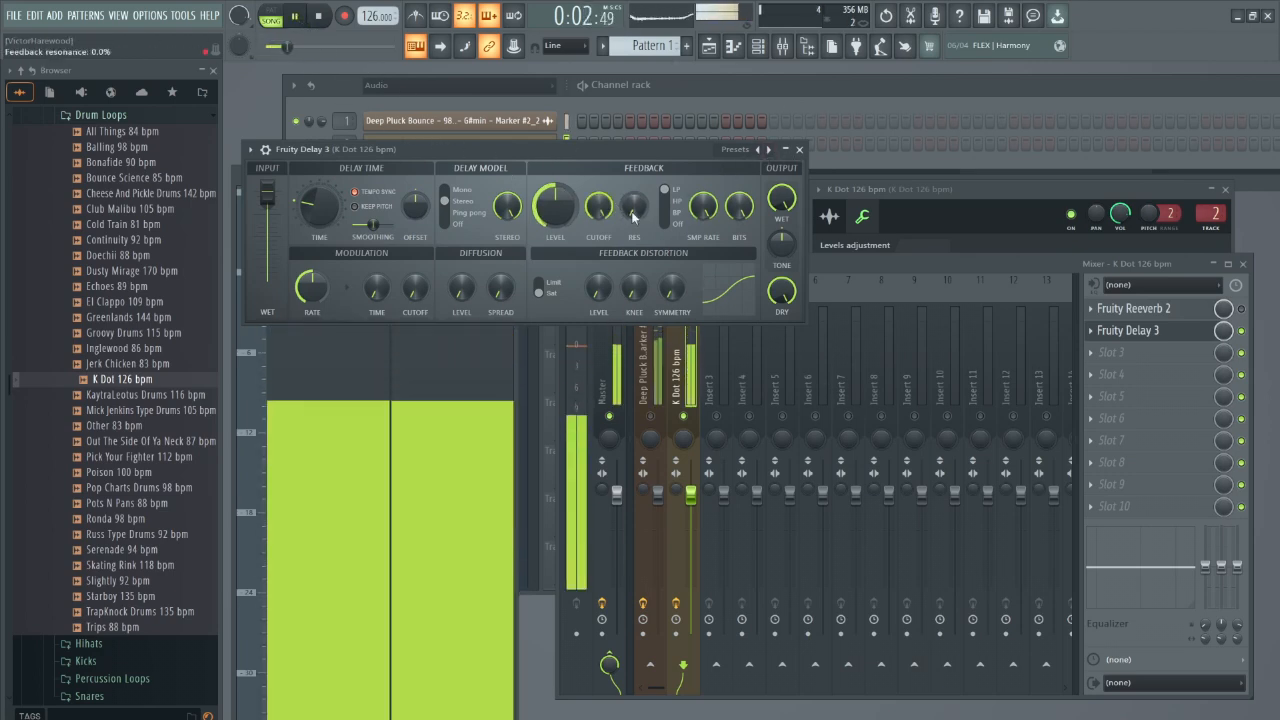
click(319, 17)
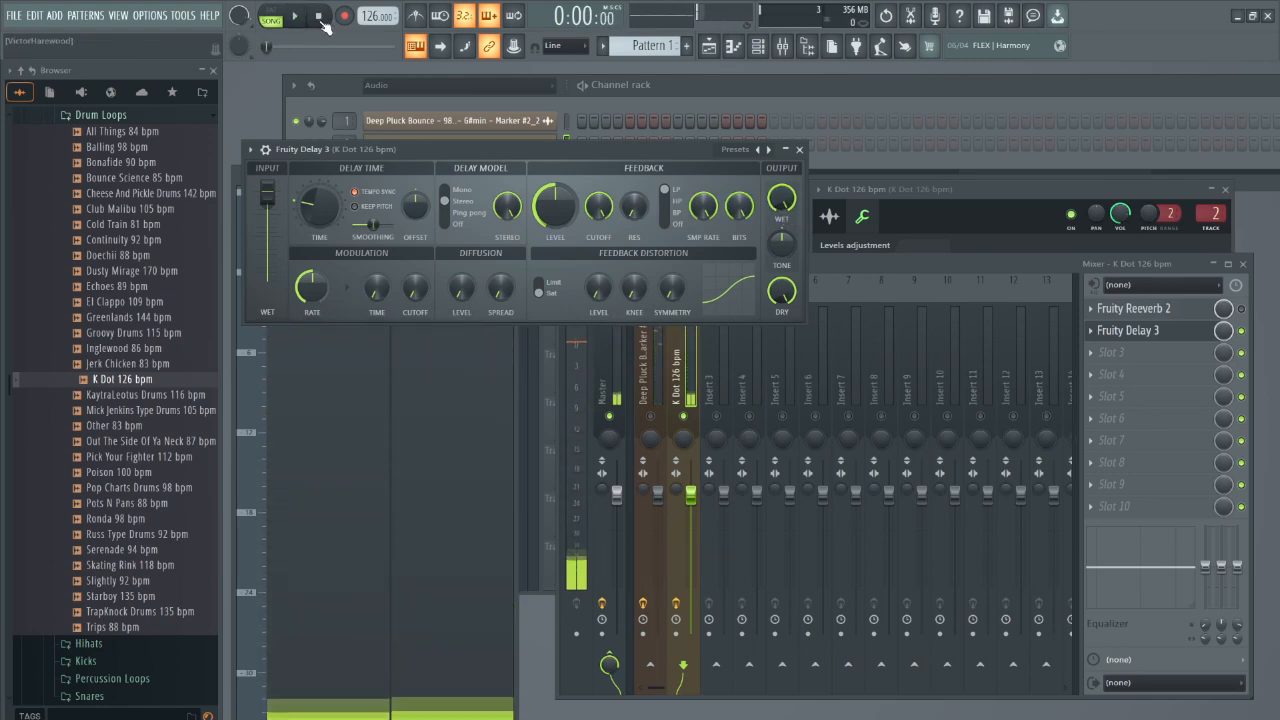
click(295, 17)
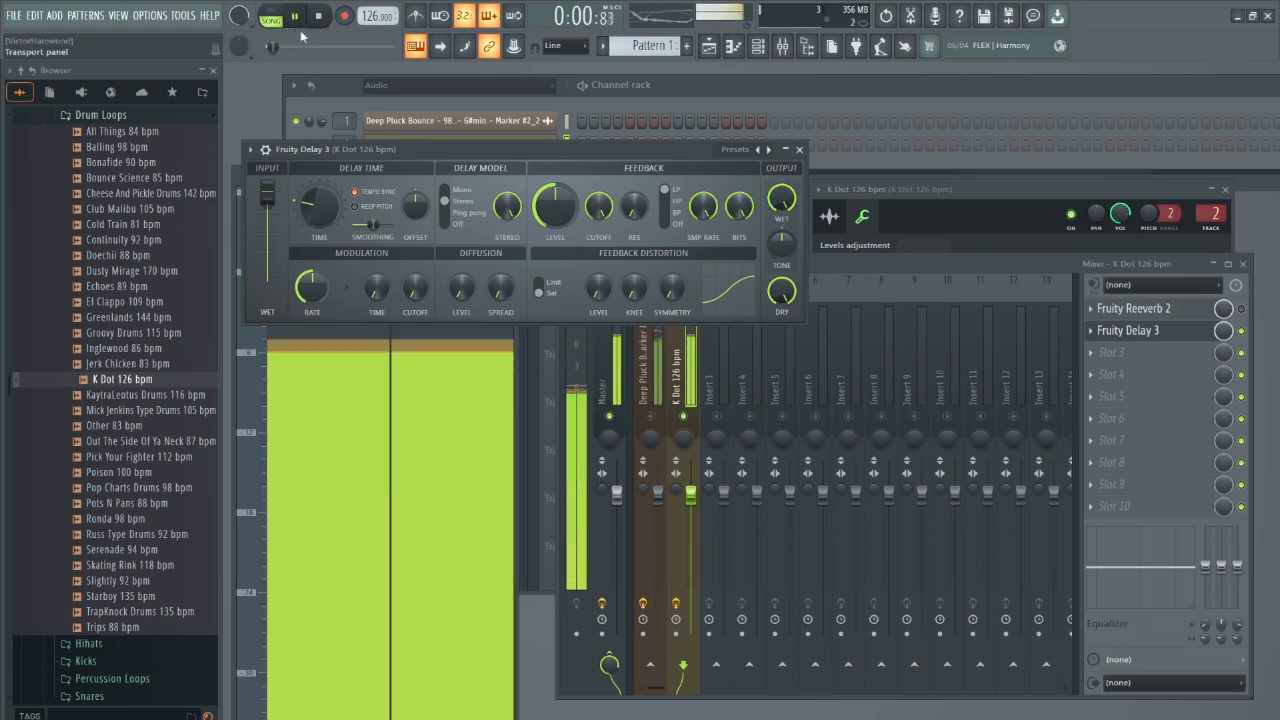
key(space)
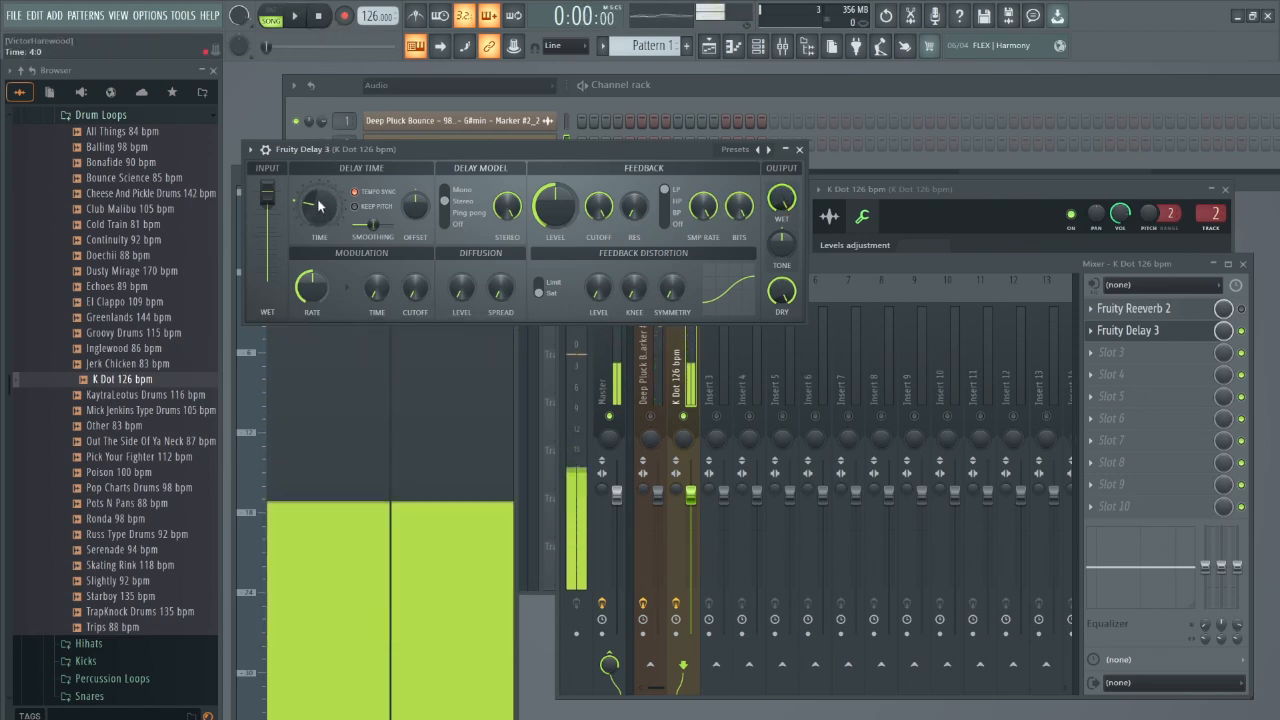
Try a delay time of 1/64 on Fruity Delay 3, play the drum loop, and switch the delay time to 1/32.
right_click(313, 209)
mouse_move(339, 222)
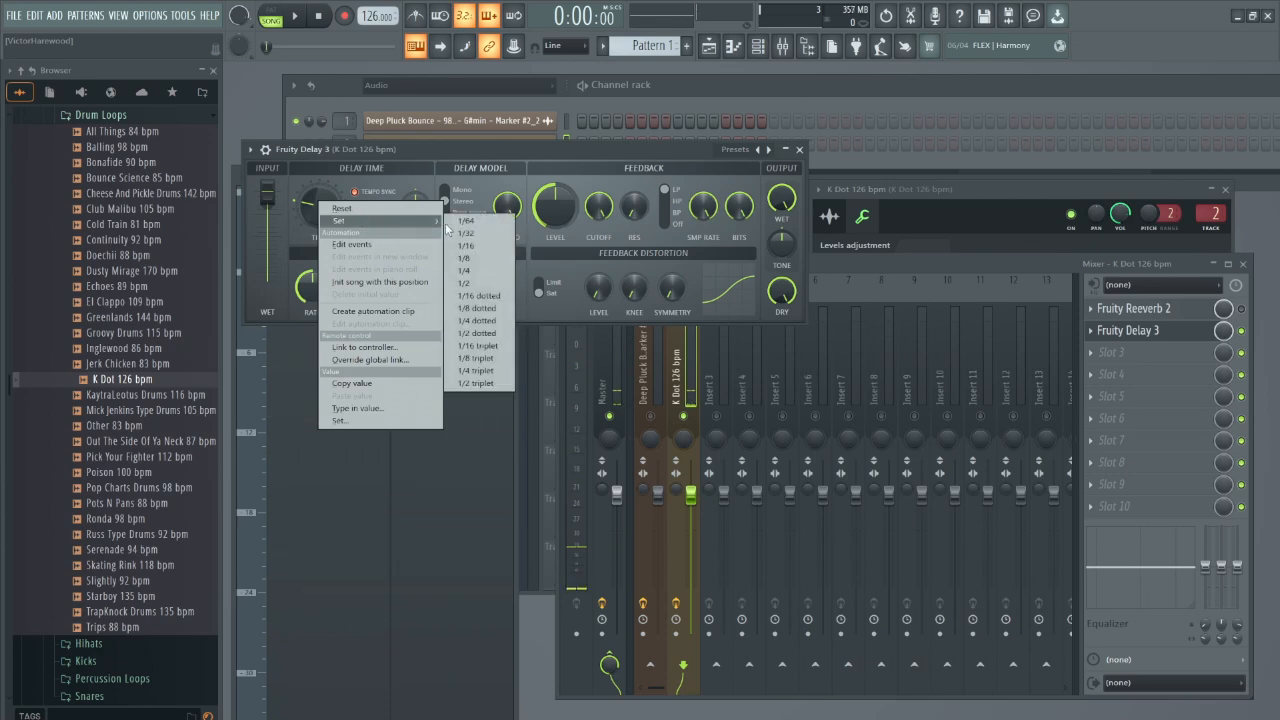
click(484, 226)
click(295, 16)
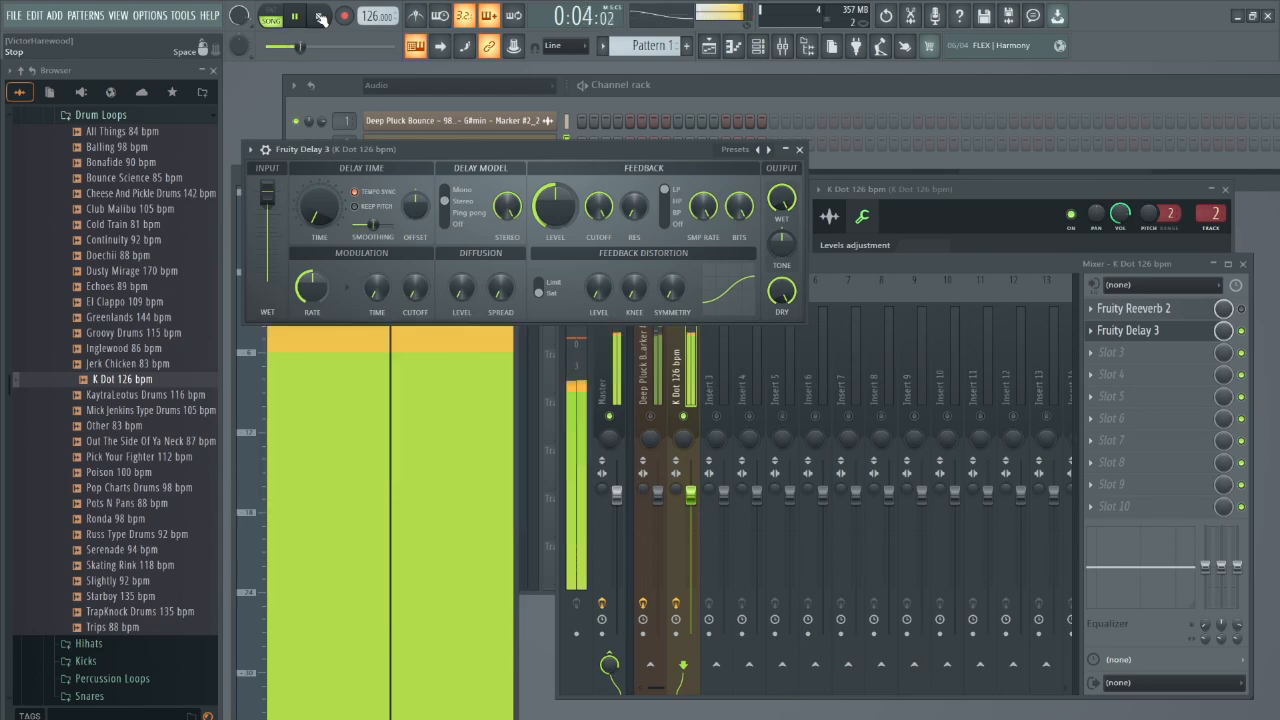
right_click(326, 195)
mouse_move(420, 213)
click(467, 228)
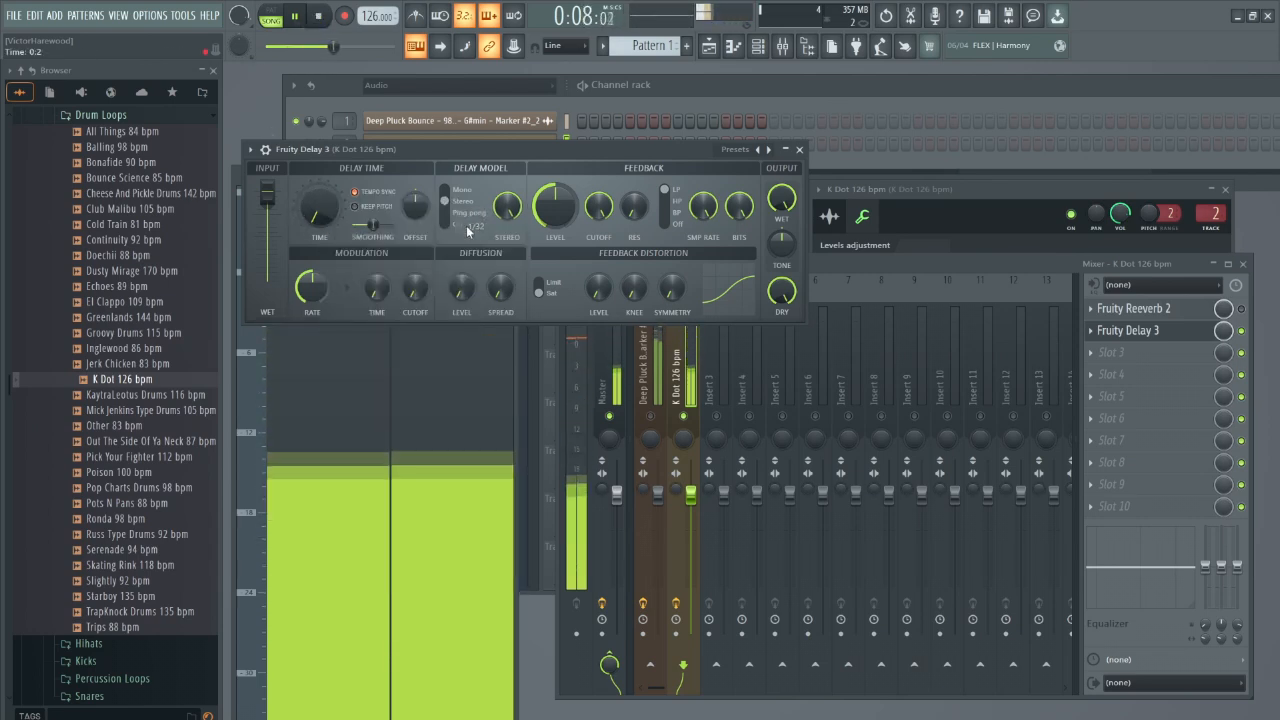
Audition slower echoes on the playing drums by setting the delay time to 1/16 and to 1/8.
right_click(319, 209)
mouse_move(371, 230)
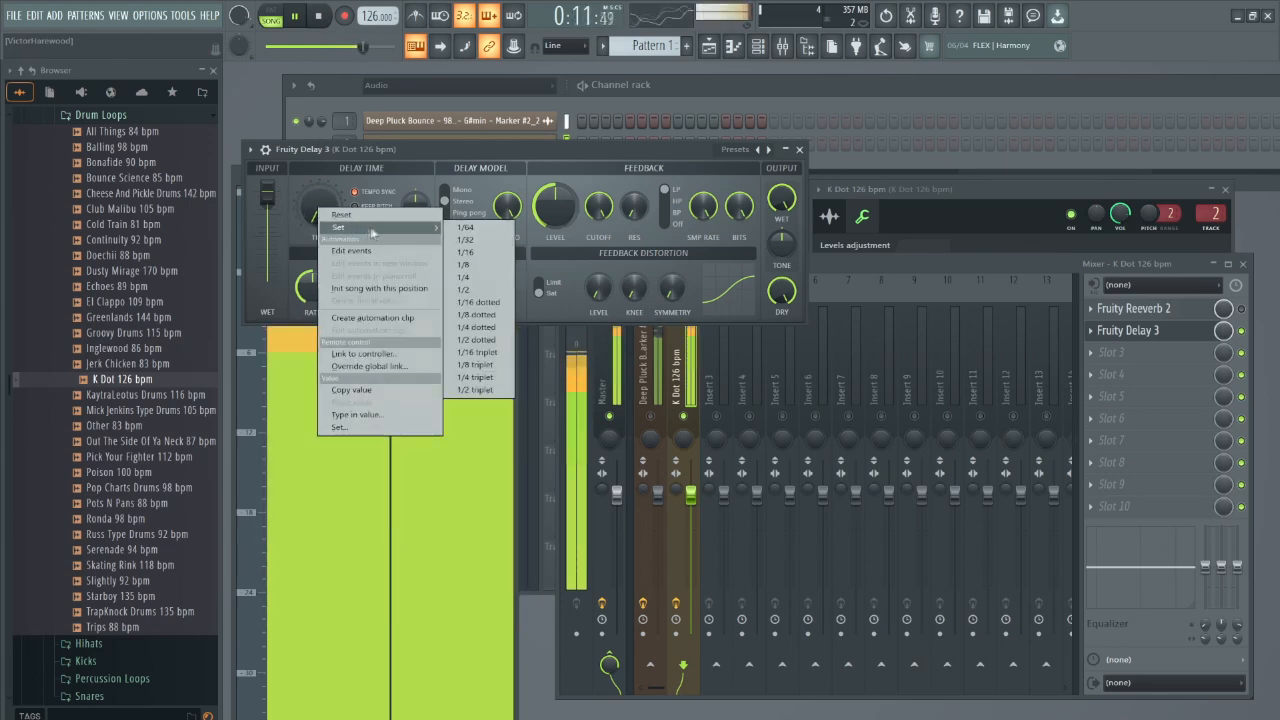
click(467, 252)
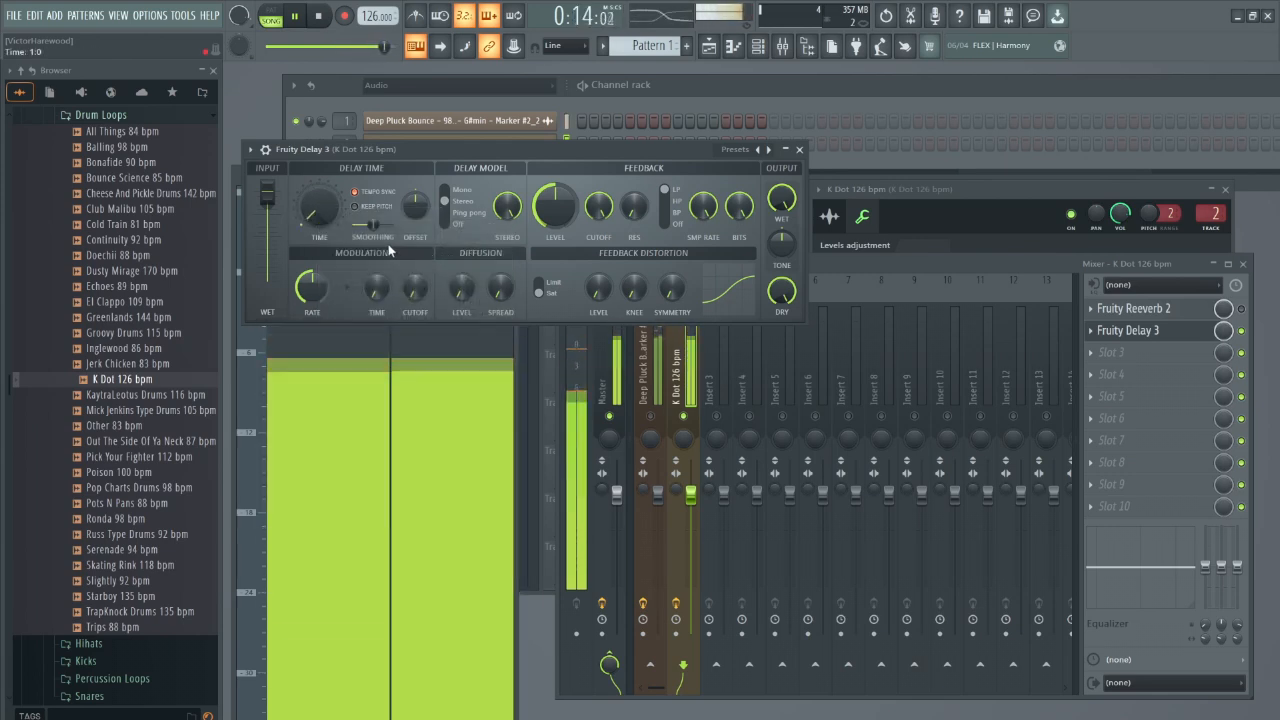
right_click(319, 221)
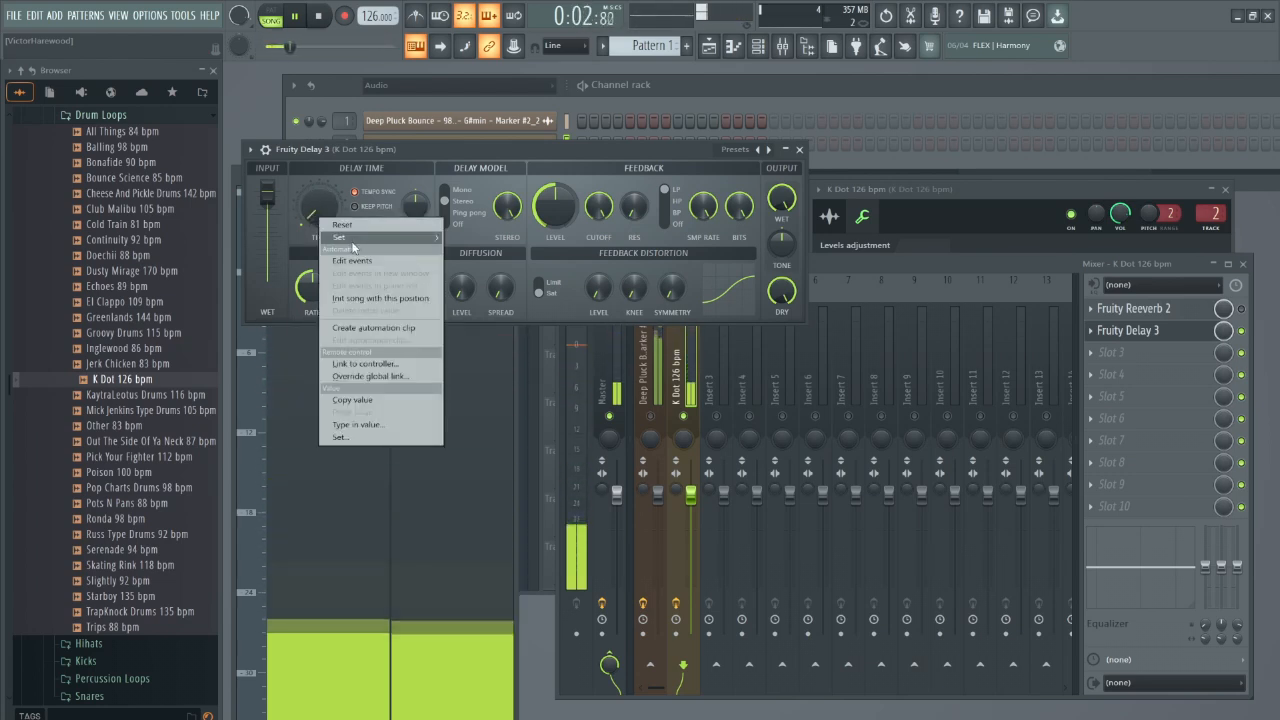
mouse_move(371, 230)
click(474, 281)
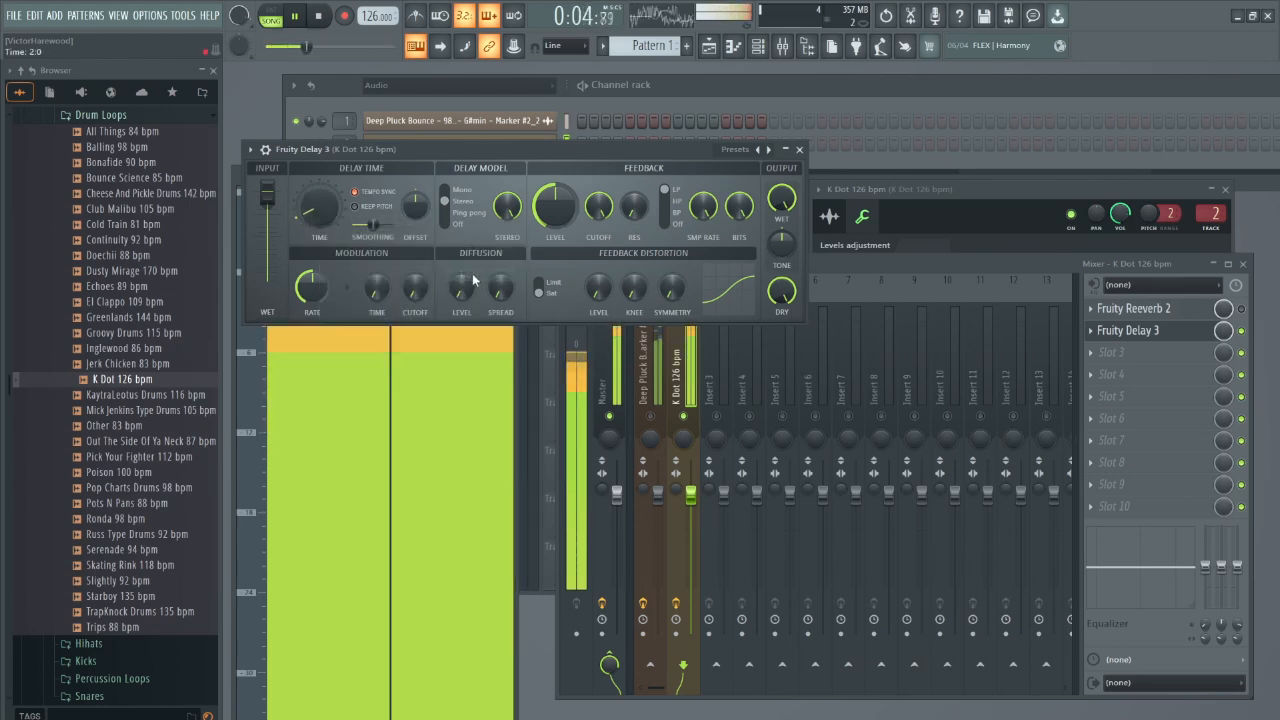
Audition the longest echoes on the drums by setting the delay time to 1/4 and to 1/2.
right_click(315, 214)
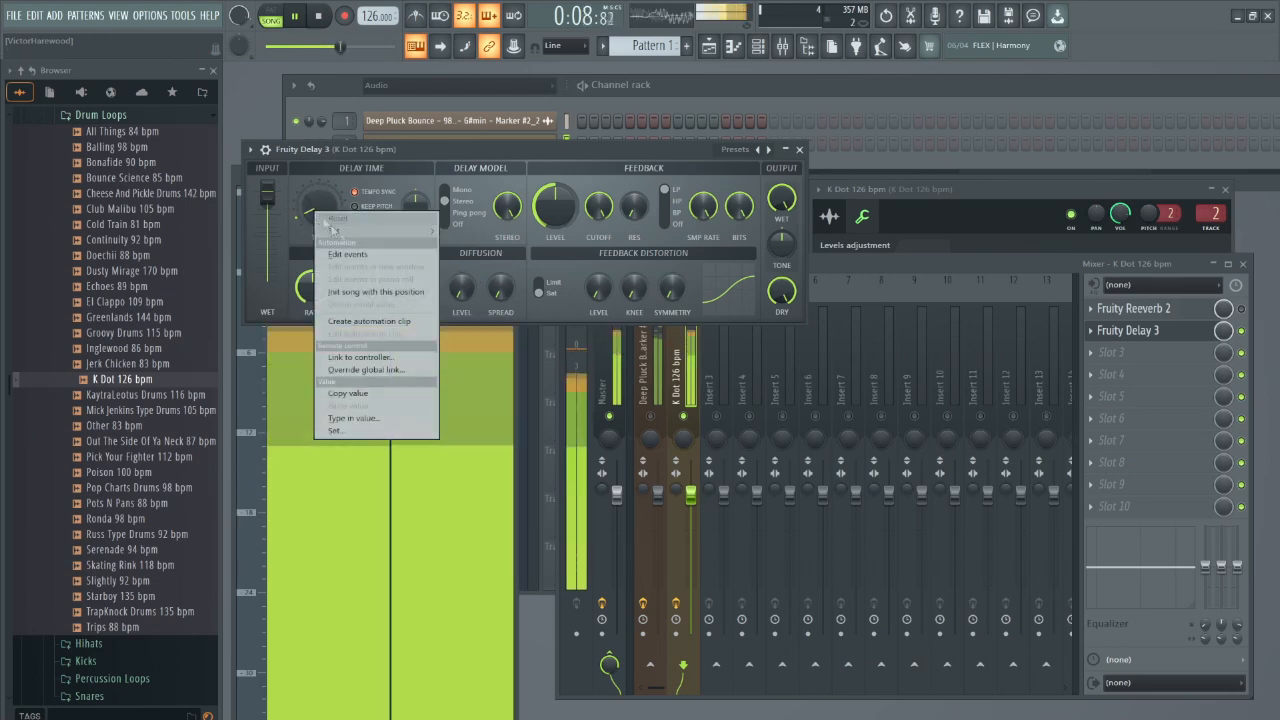
mouse_move(405, 250)
click(472, 283)
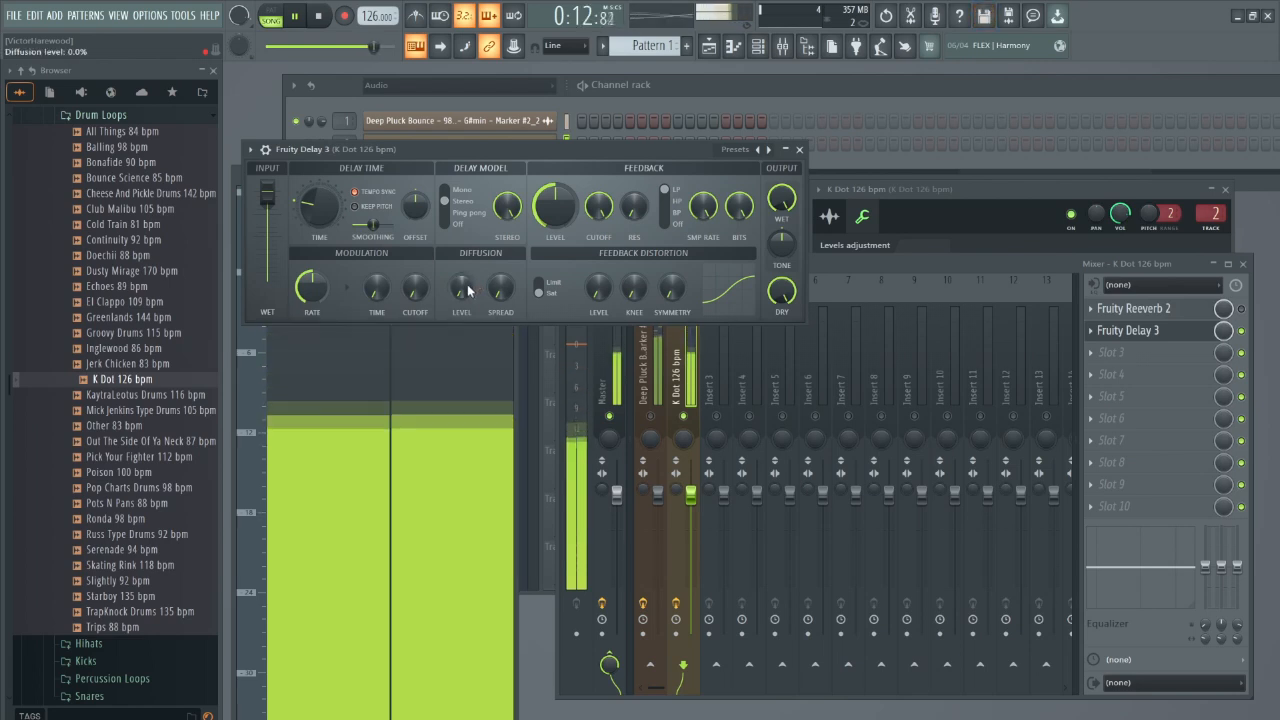
right_click(321, 211)
mouse_move(360, 218)
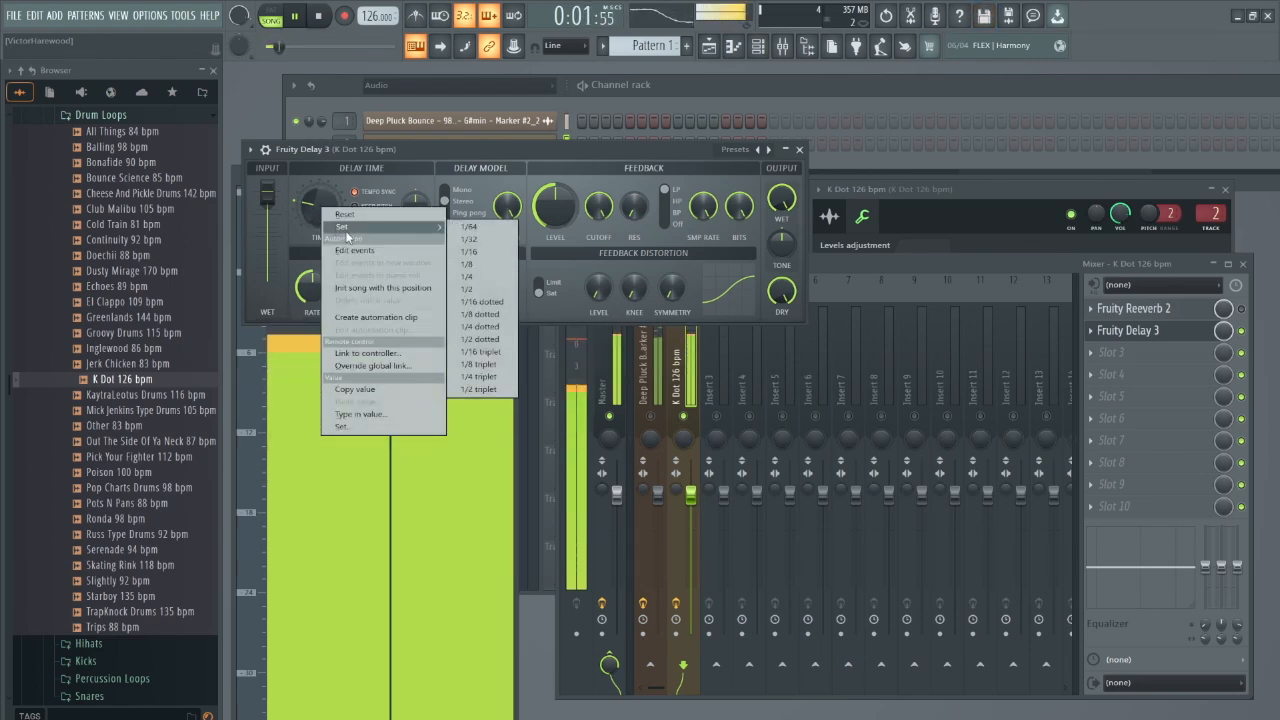
click(497, 293)
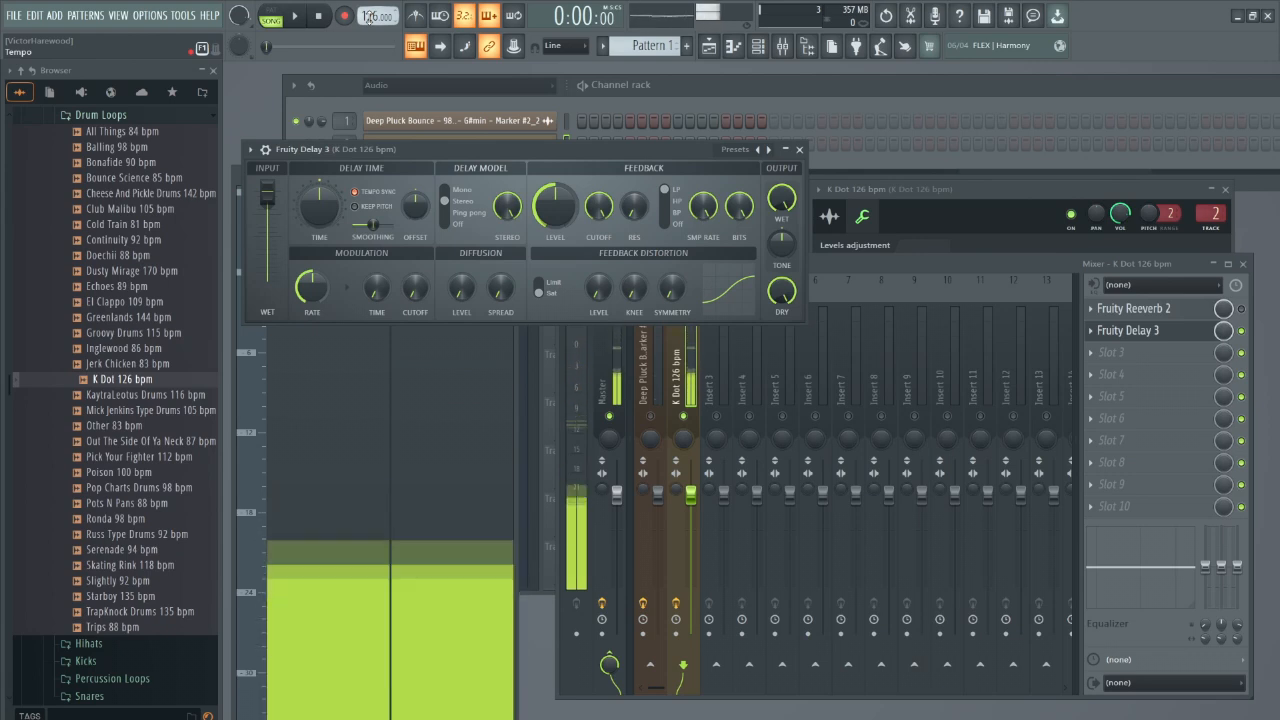
Set Fruity Delay 3's delay time to 1/8 and lower its wet output level while the drum loop plays.
right_click(320, 207)
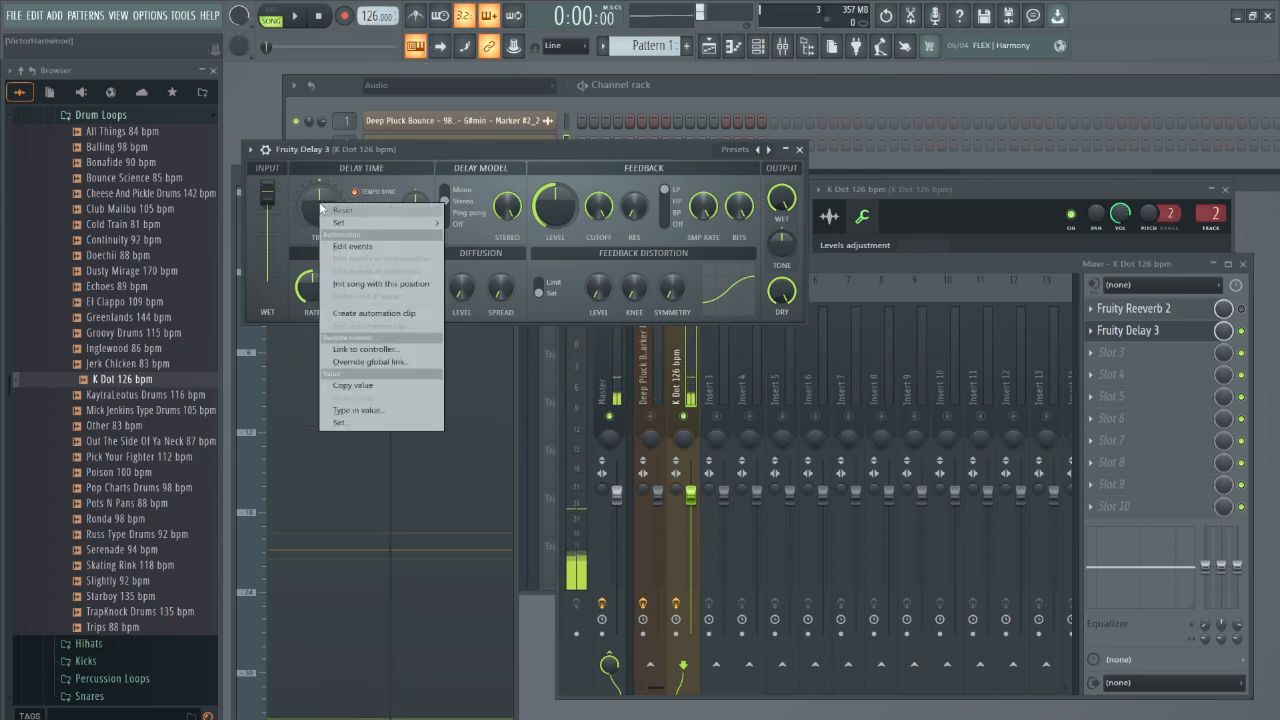
mouse_move(345, 224)
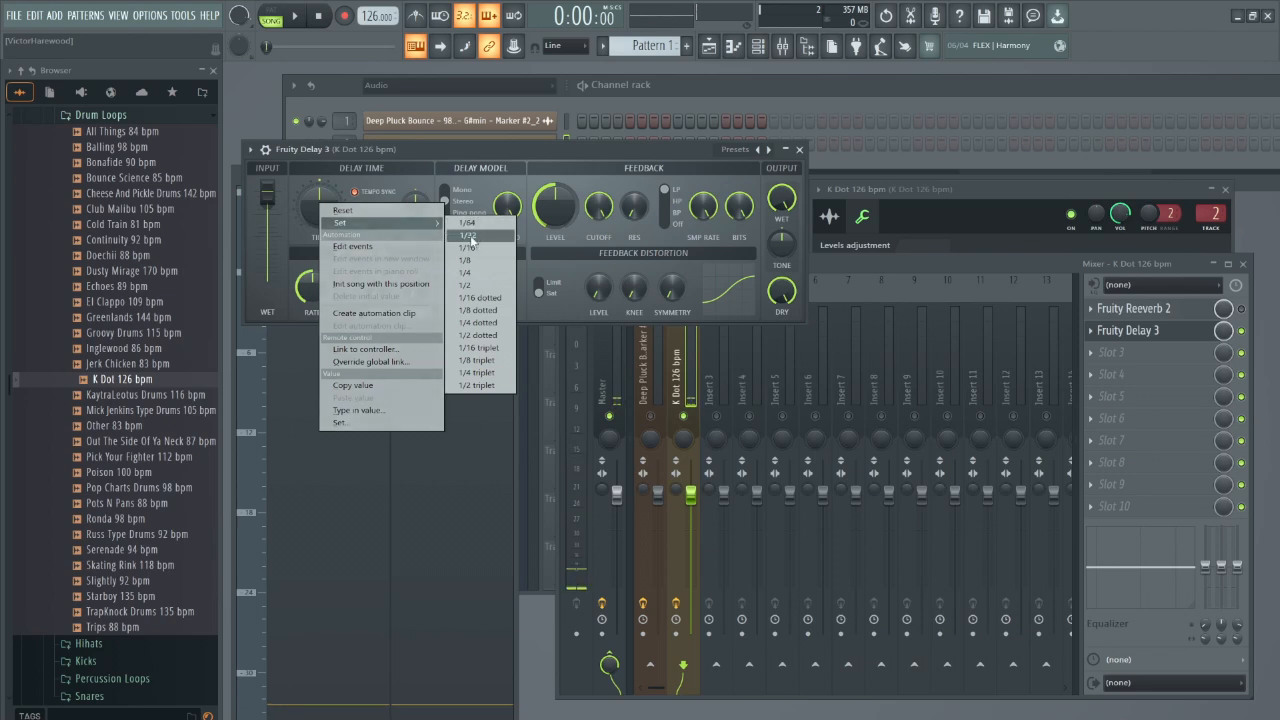
click(509, 262)
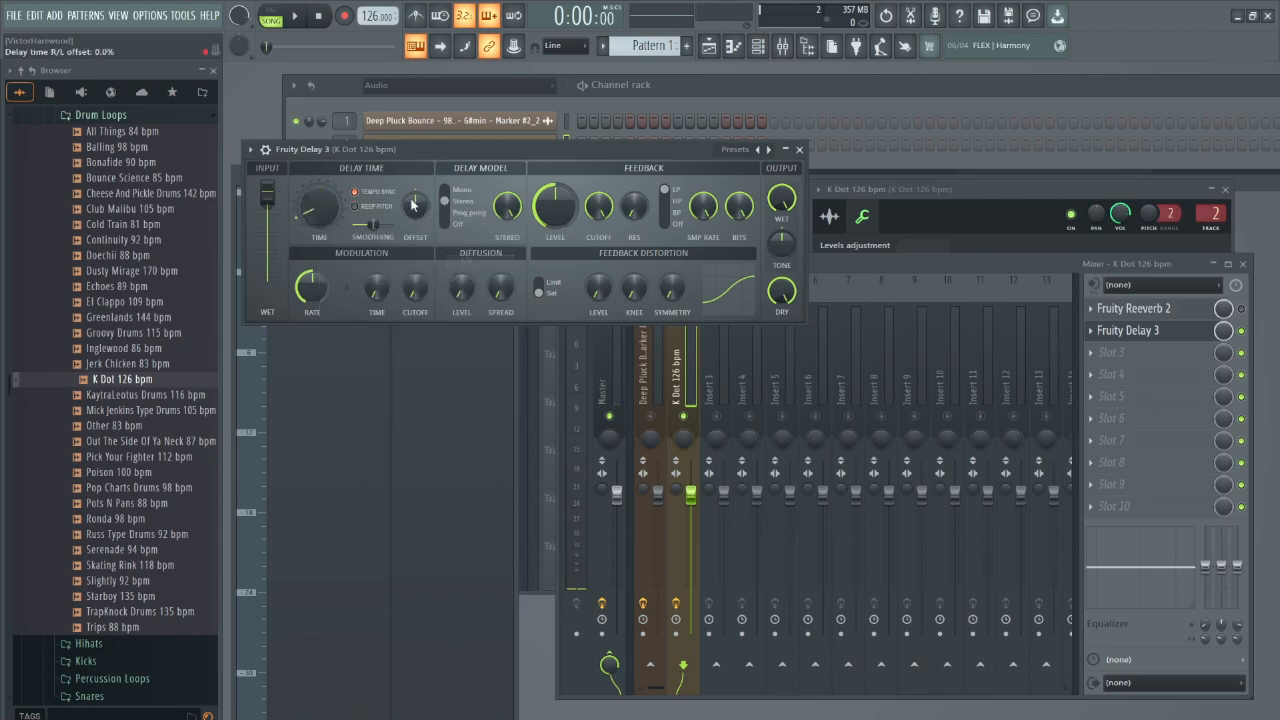
click(309, 21)
drag(780, 203, 780, 297)
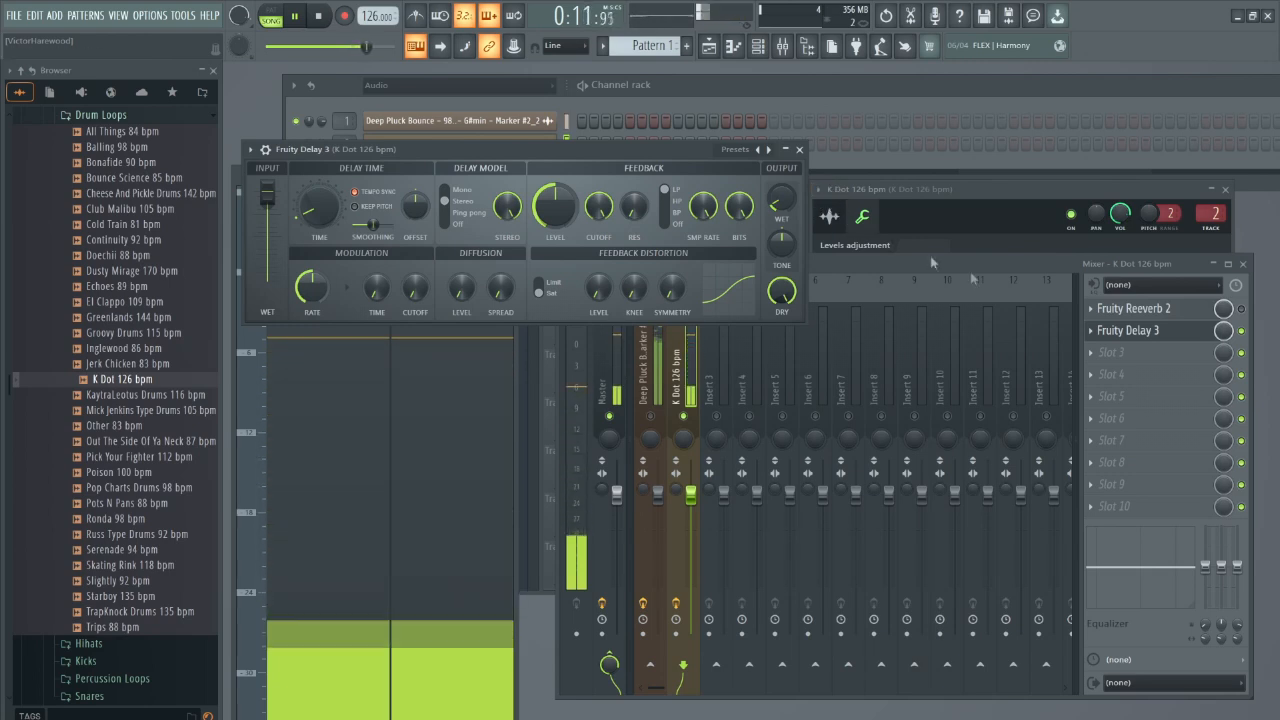
Bypass Fruity Delay 3 on the K Dot 126 bpm mixer track while the drums play, stop playback and close the delay.
click(1243, 331)
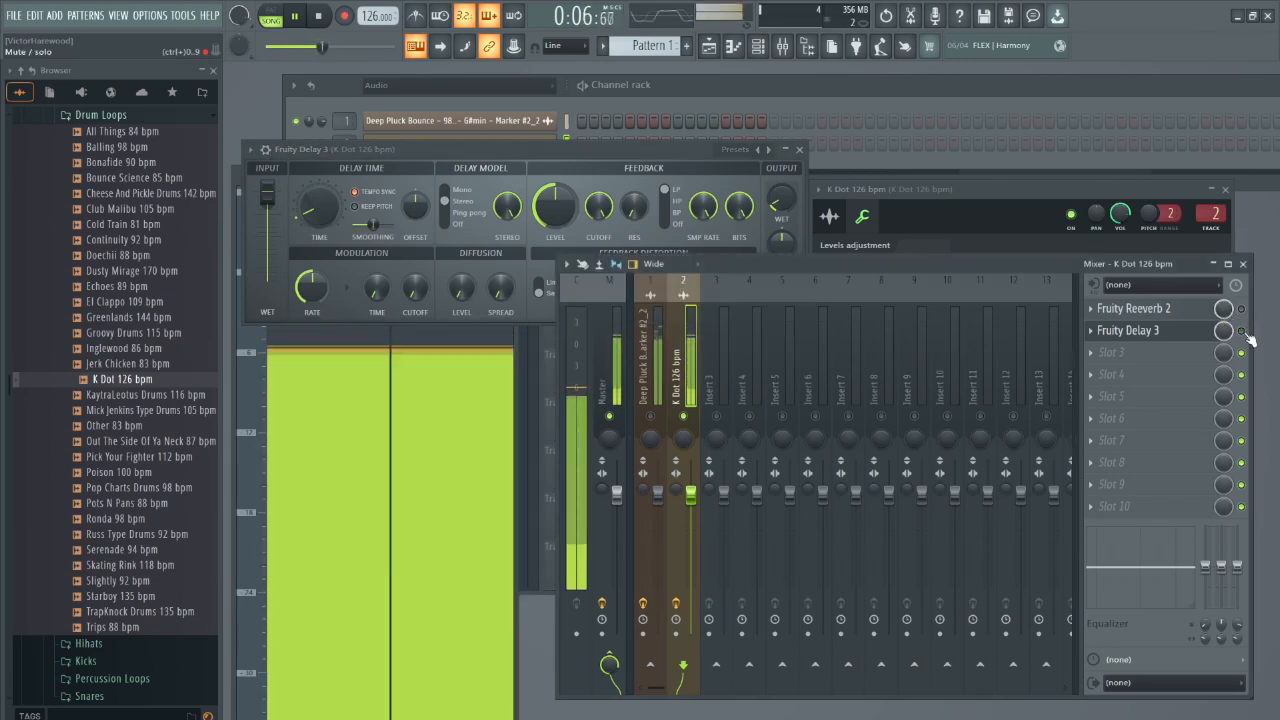
click(1243, 331)
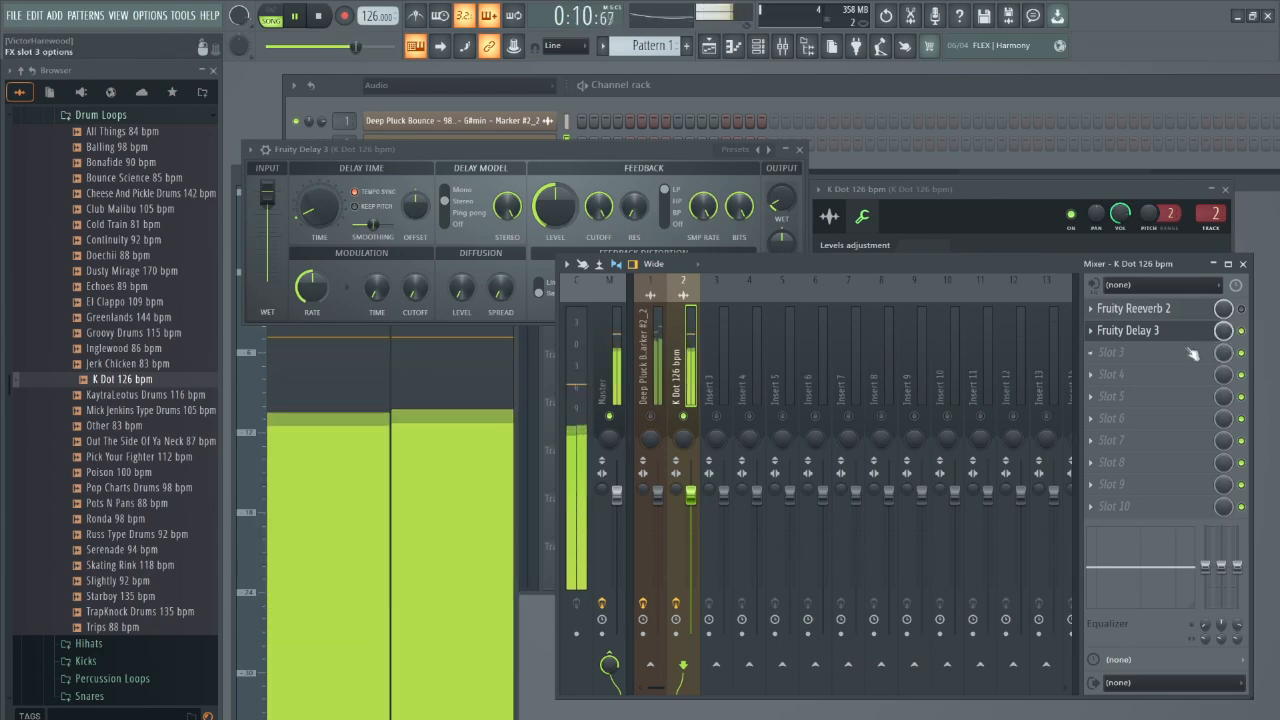
drag(630, 149, 661, 148)
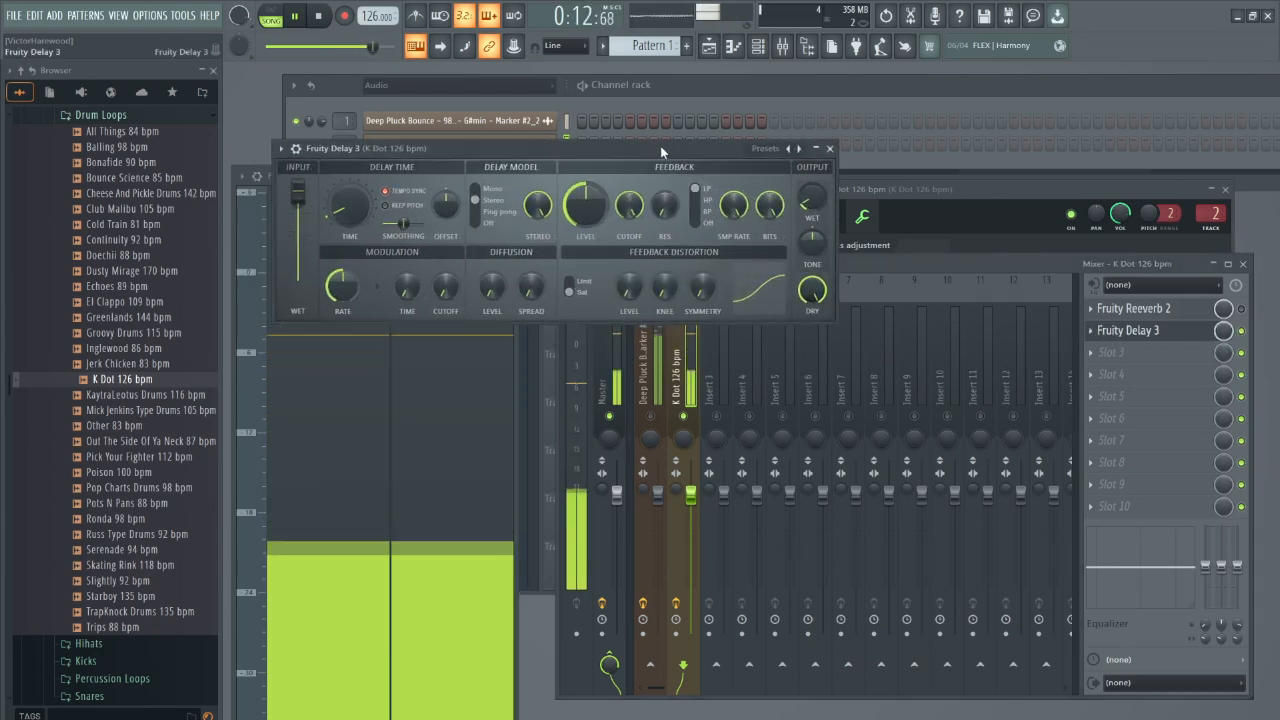
click(321, 16)
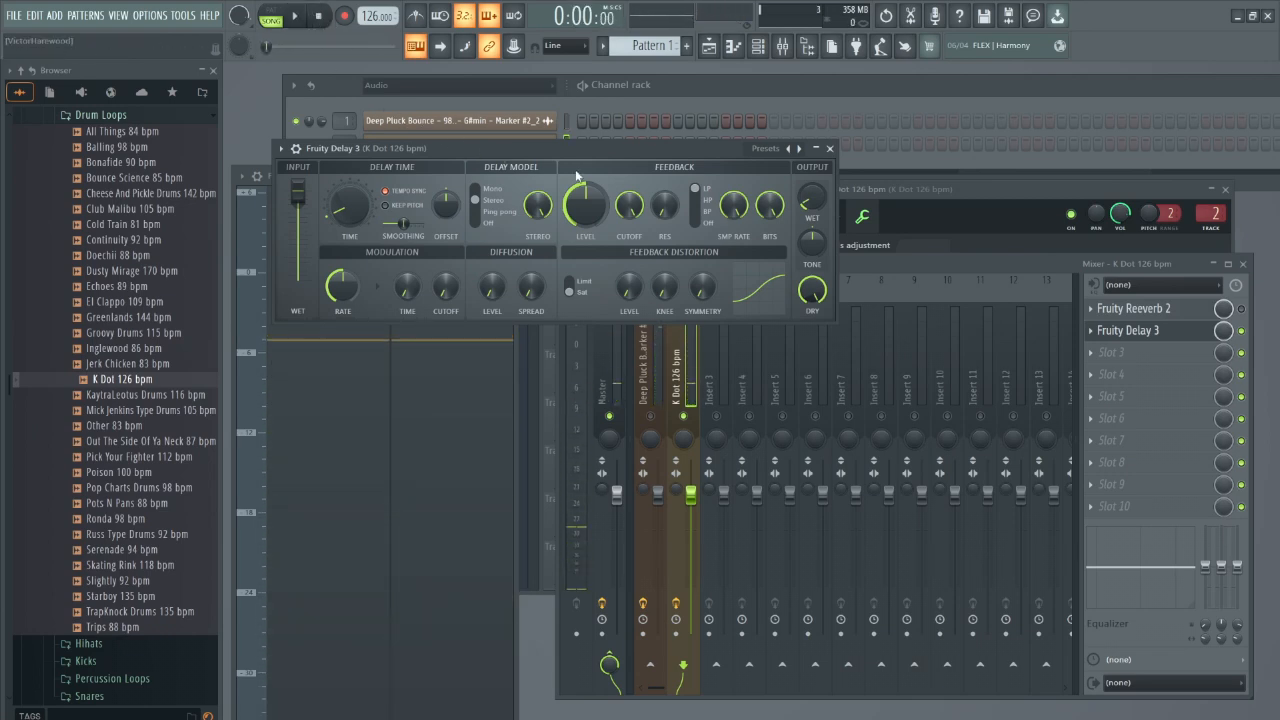
click(830, 149)
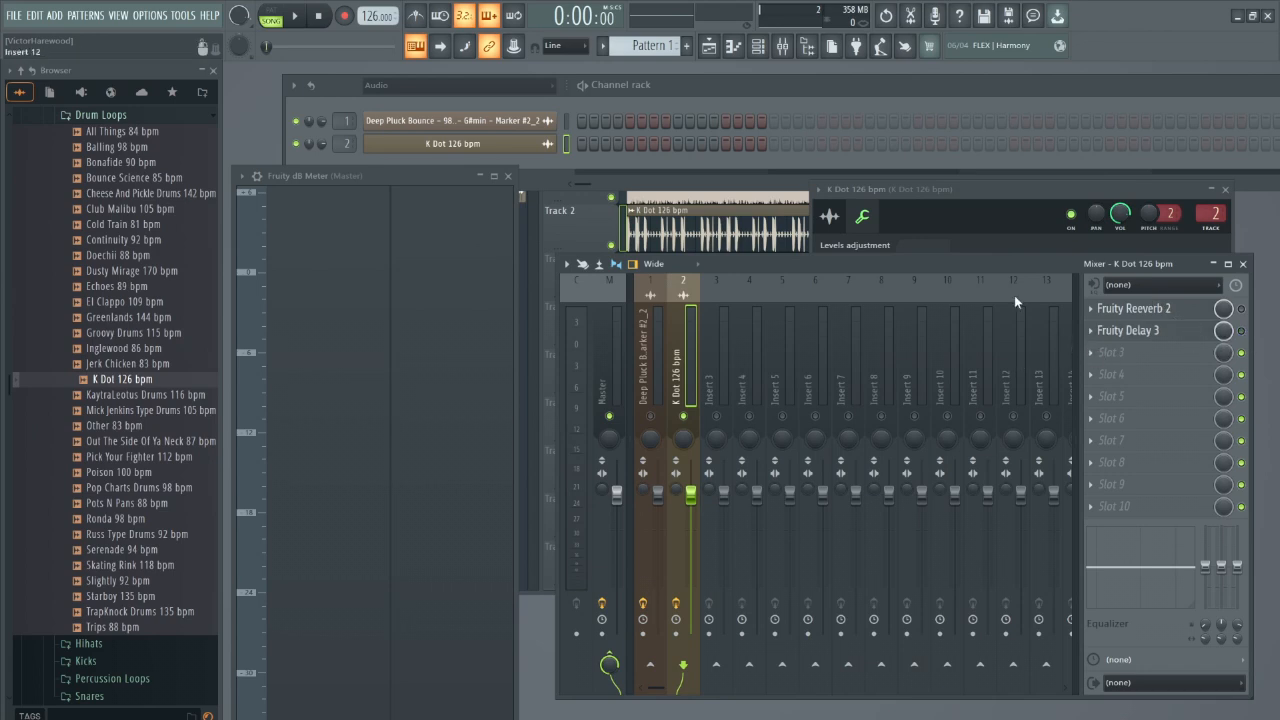
Load Fruity Parametric EQ 2 into slot 3 of the K Dot 126 bpm mixer track and enlarge its window.
click(1096, 356)
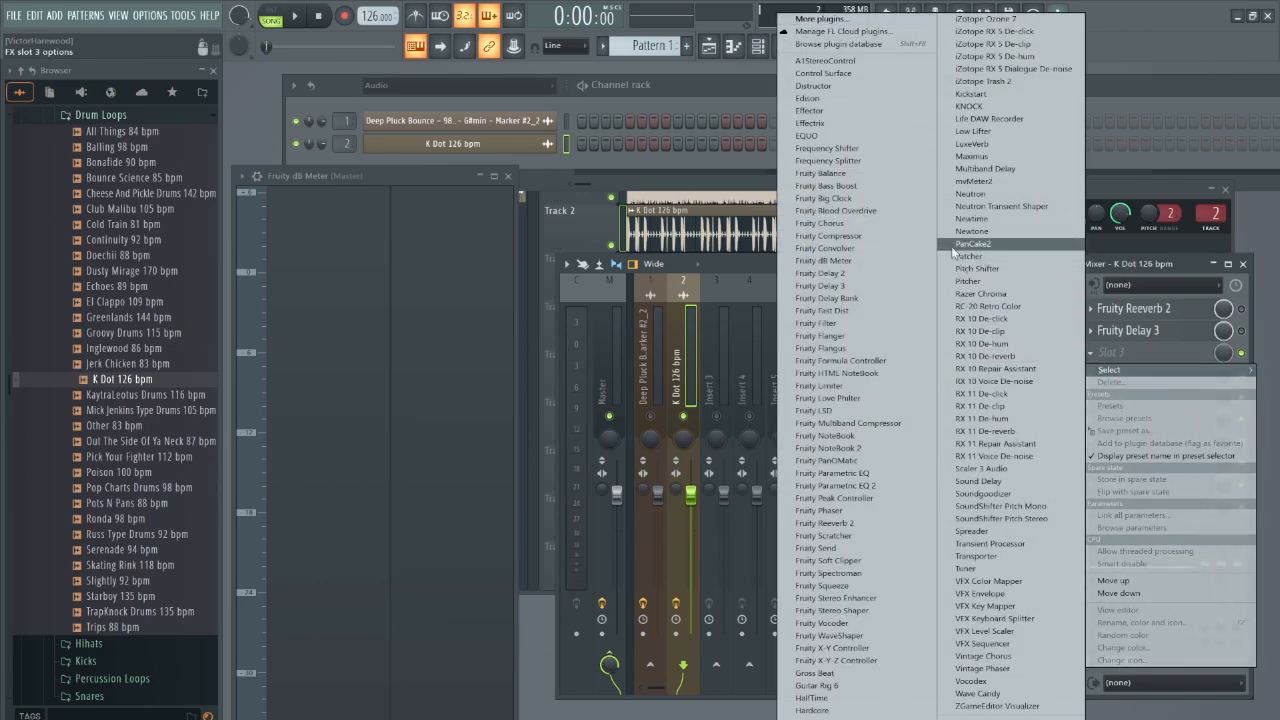
click(876, 488)
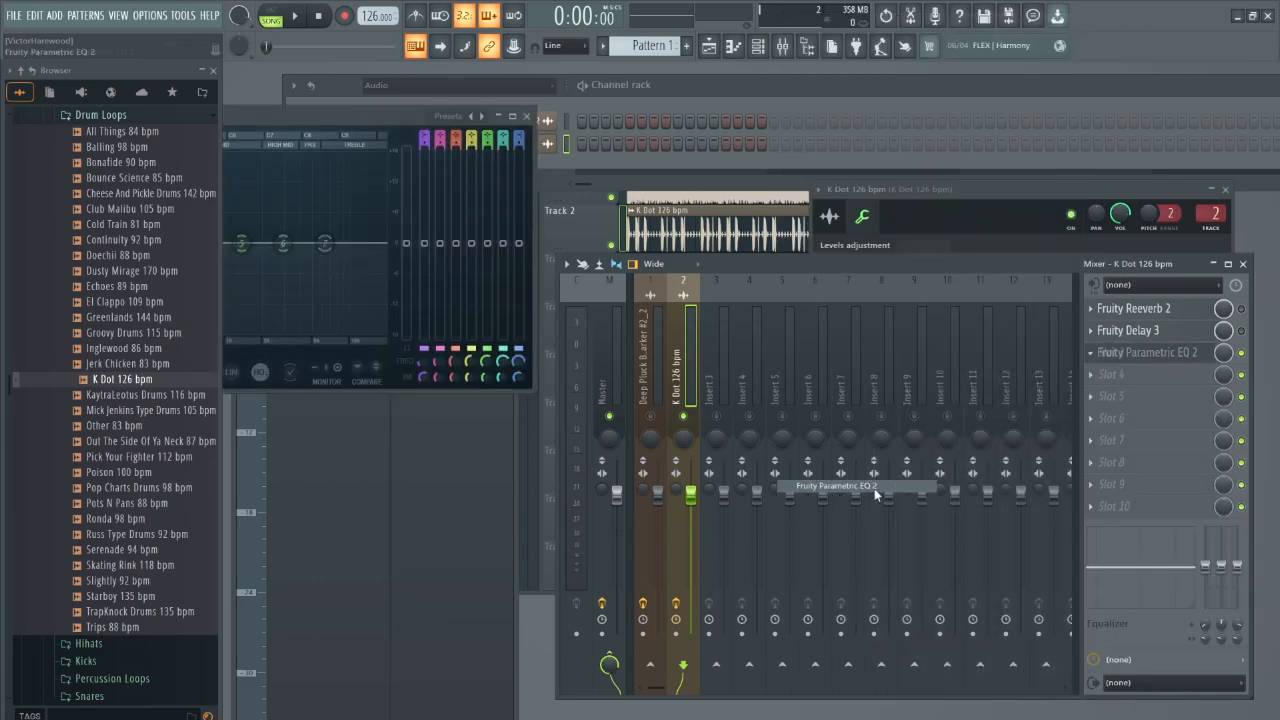
drag(367, 119, 823, 122)
drag(1000, 390, 1270, 525)
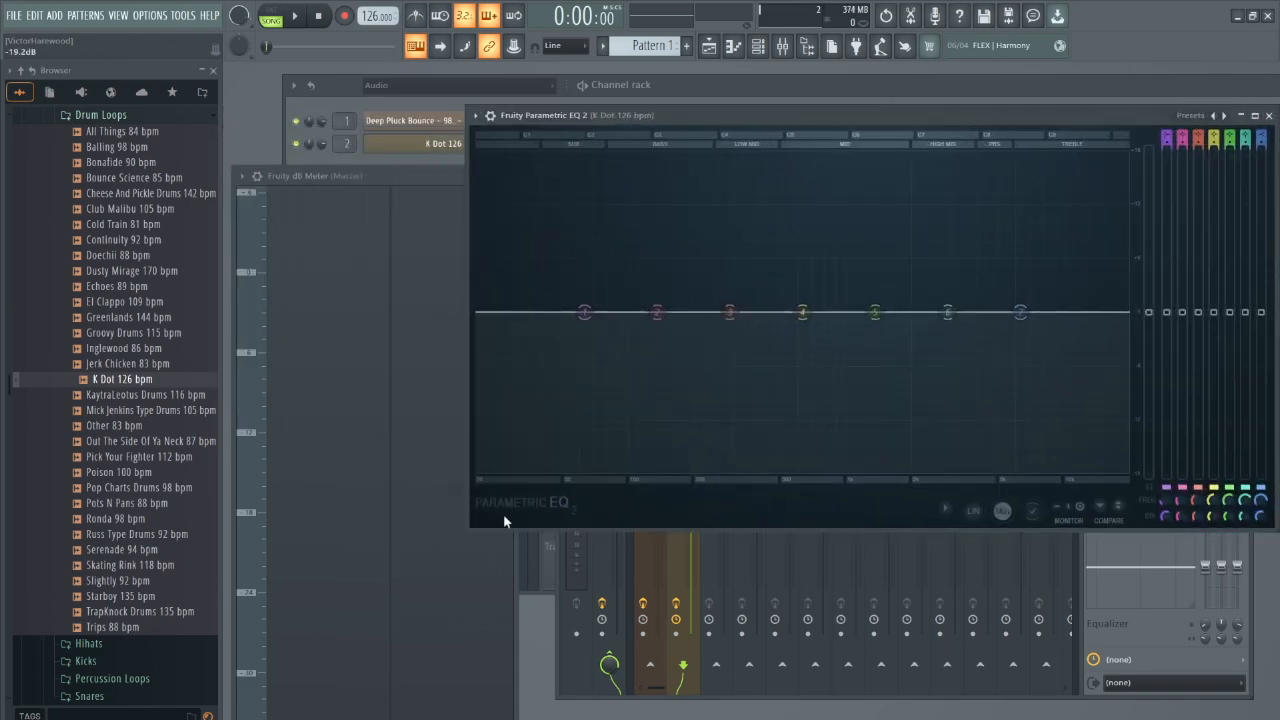
drag(474, 528, 303, 580)
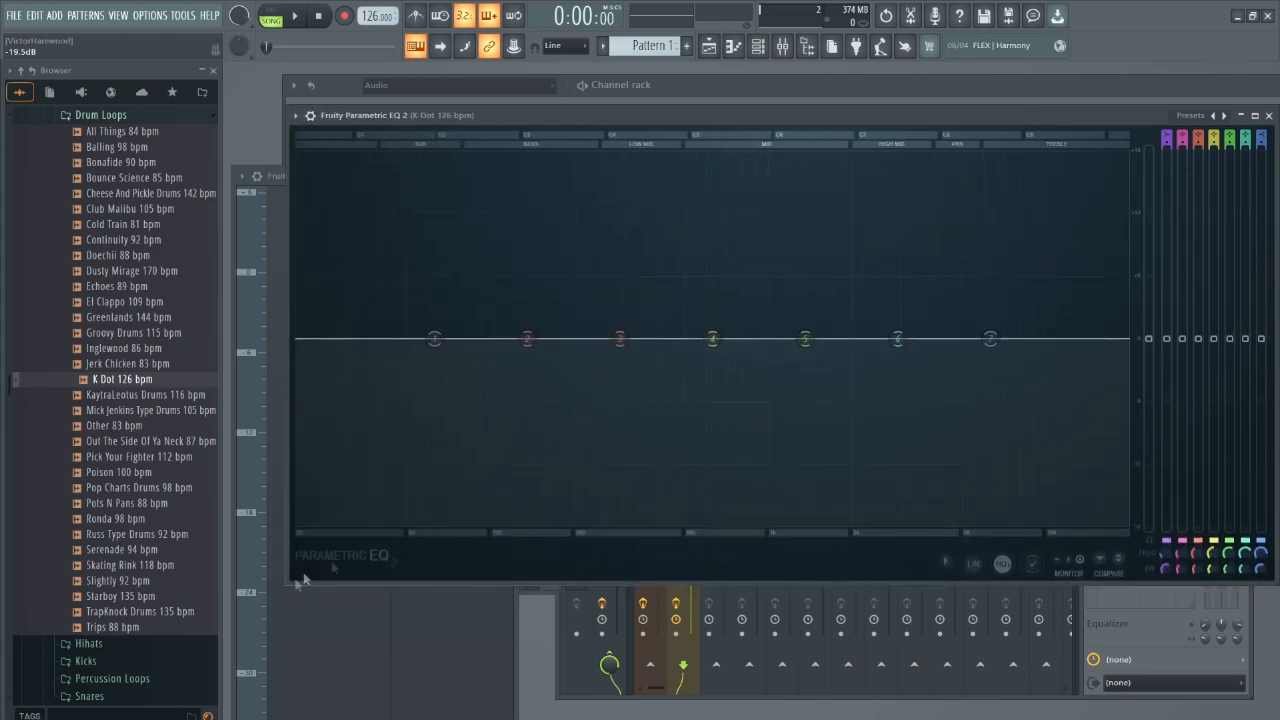
drag(740, 128, 687, 120)
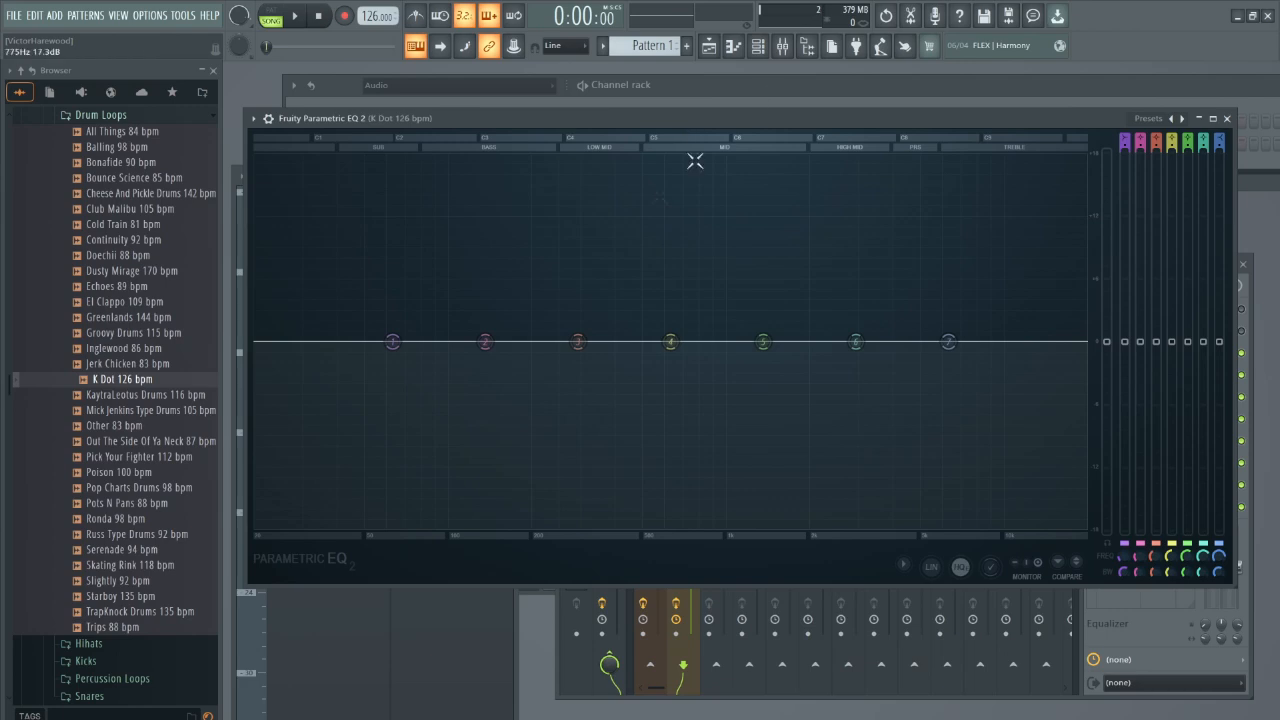
mouse_move(393, 342)
mouse_down()
mouse_move(421, 521)
mouse_move(400, 350)
mouse_up()
right_click(400, 350)
click(427, 380)
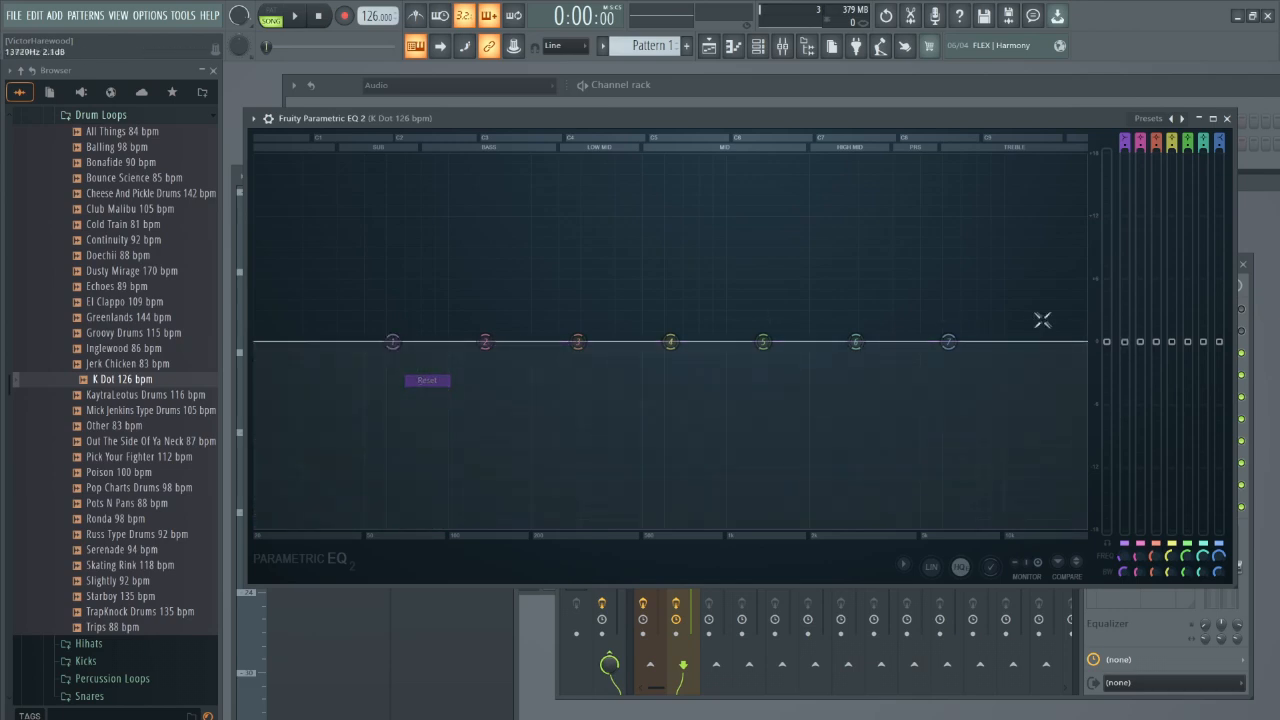
Cut EQ band 7 by 18 dB at about 492 Hz and sweep it down to about 59 Hz and up to 91 Hz during playback.
drag(948, 342, 643, 524)
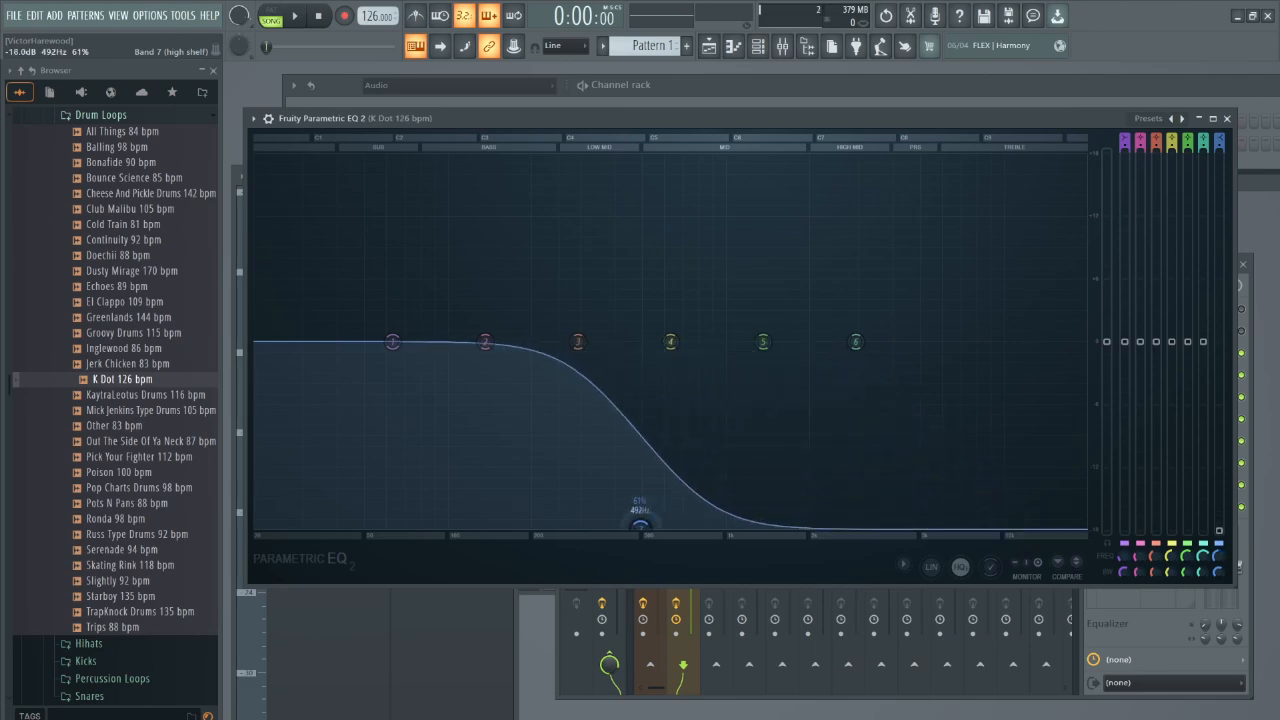
drag(640, 524, 634, 524)
click(294, 15)
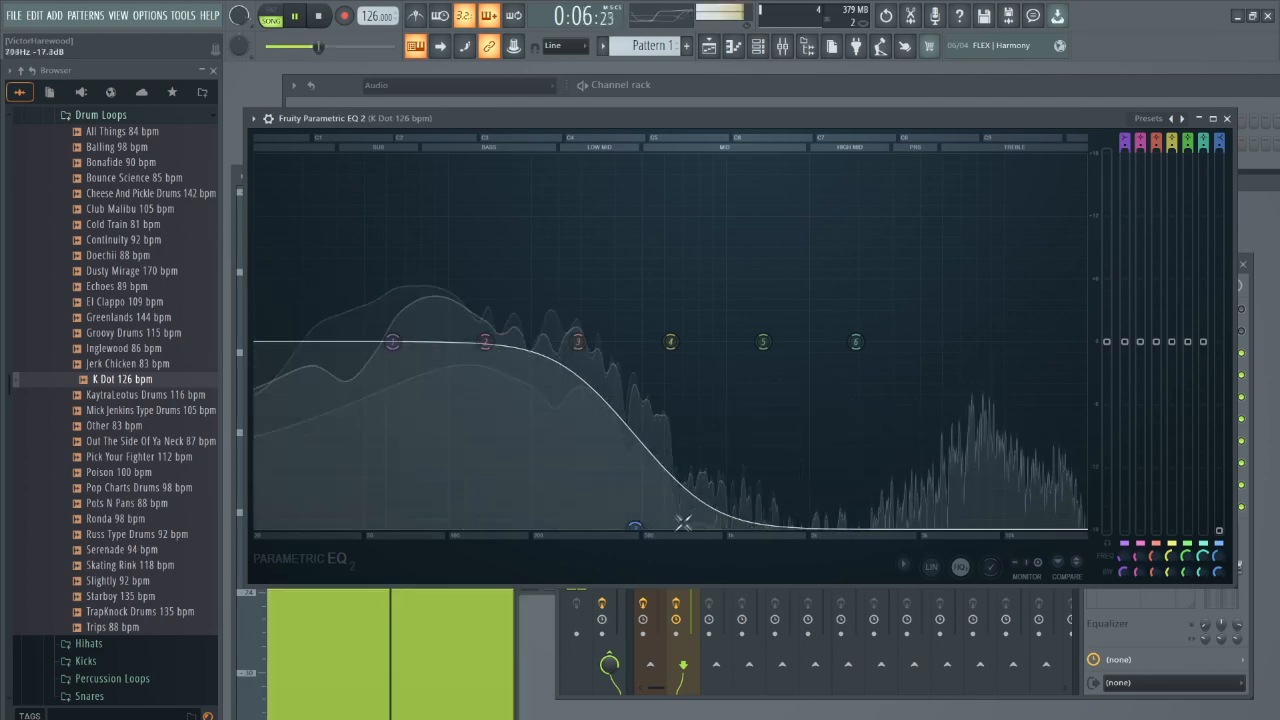
drag(637, 527, 371, 522)
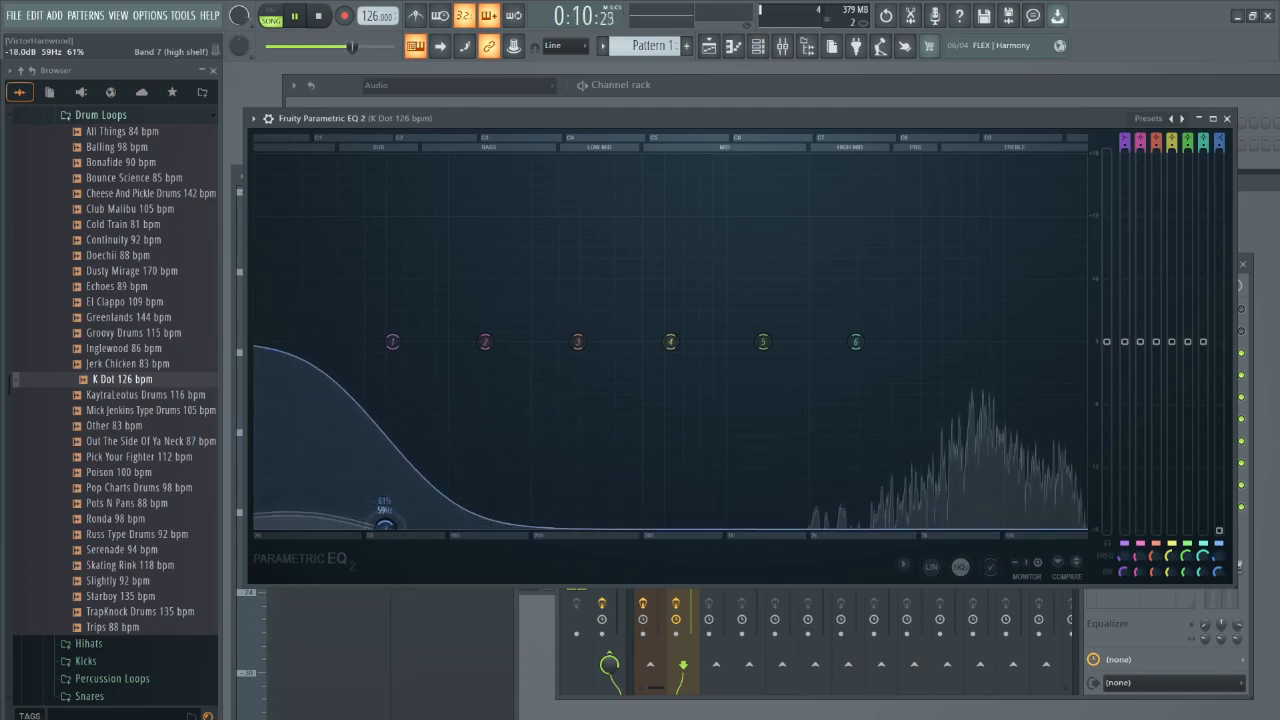
drag(371, 522, 486, 527)
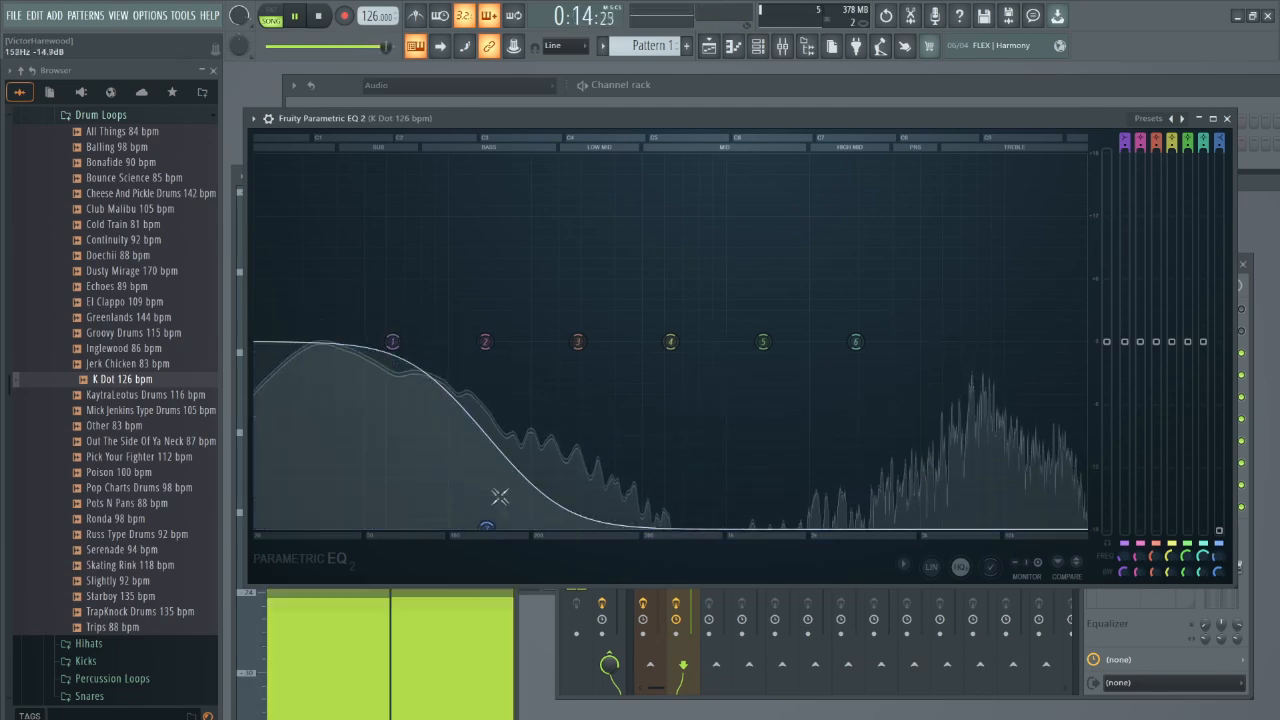
drag(486, 525, 436, 524)
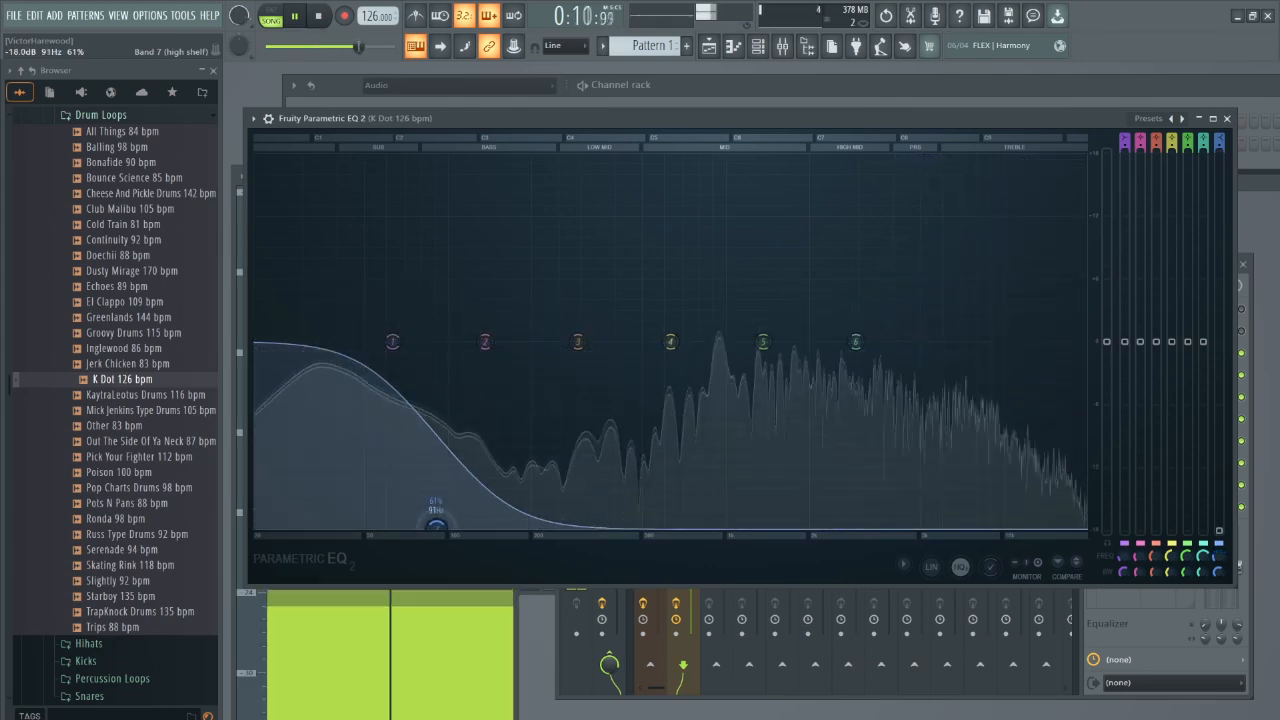
Reset EQ band 7 to its default, stop playback, and briefly replay the drum loop with the flat curve.
drag(436, 524, 1041, 347)
right_click(1040, 345)
click(1057, 360)
click(299, 15)
click(316, 15)
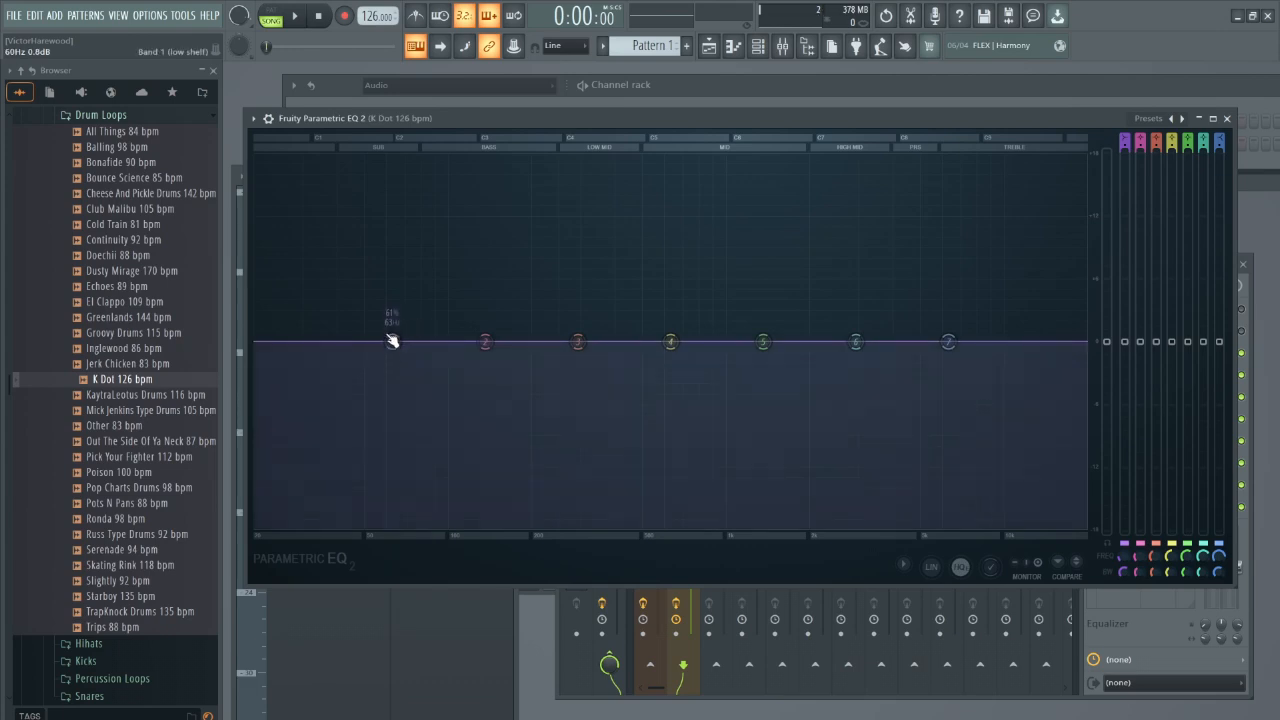
click(296, 16)
mouse_move(392, 342)
mouse_down()
mouse_move(408, 517)
mouse_move(730, 524)
mouse_move(484, 524)
mouse_move(486, 162)
mouse_move(497, 158)
mouse_move(460, 168)
mouse_move(326, 457)
mouse_move(351, 502)
mouse_move(329, 320)
mouse_move(358, 362)
mouse_move(392, 342)
mouse_up()
click(322, 14)
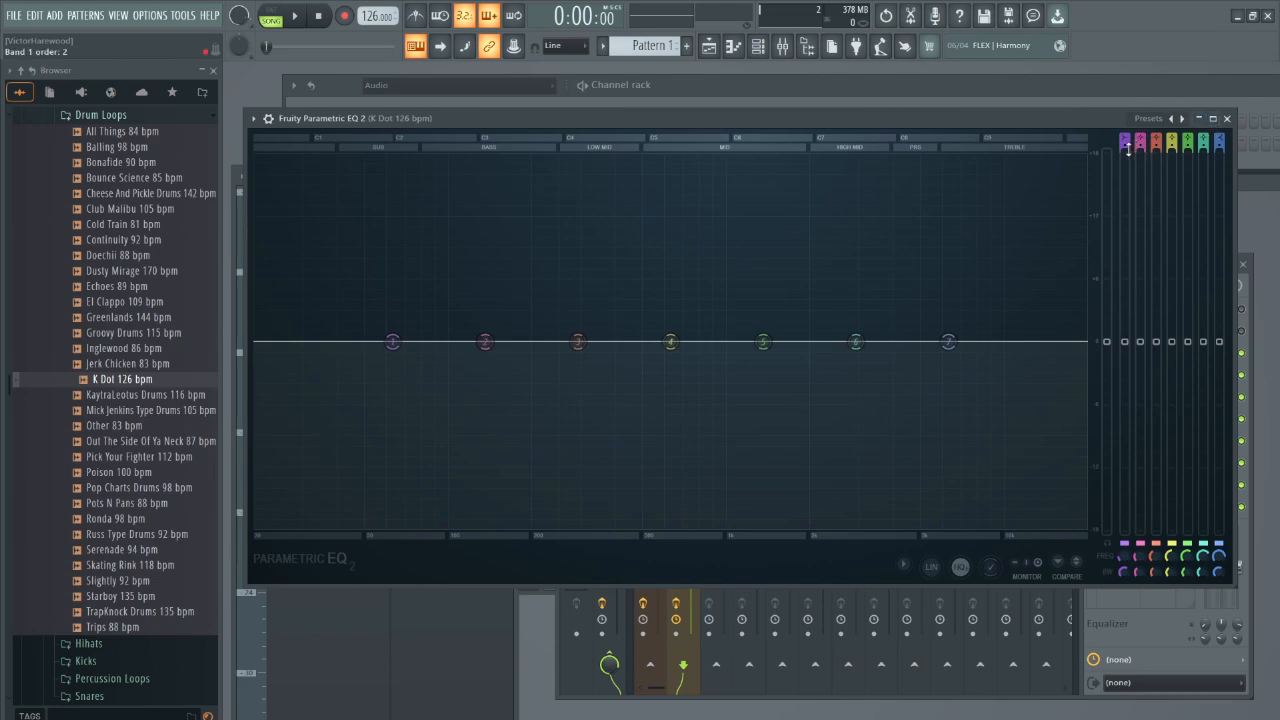
Switch EQ band 1 to a high pass and band 7 to a low pass, and move both cutoffs inward toward the mids.
drag(1125, 142, 1125, 158)
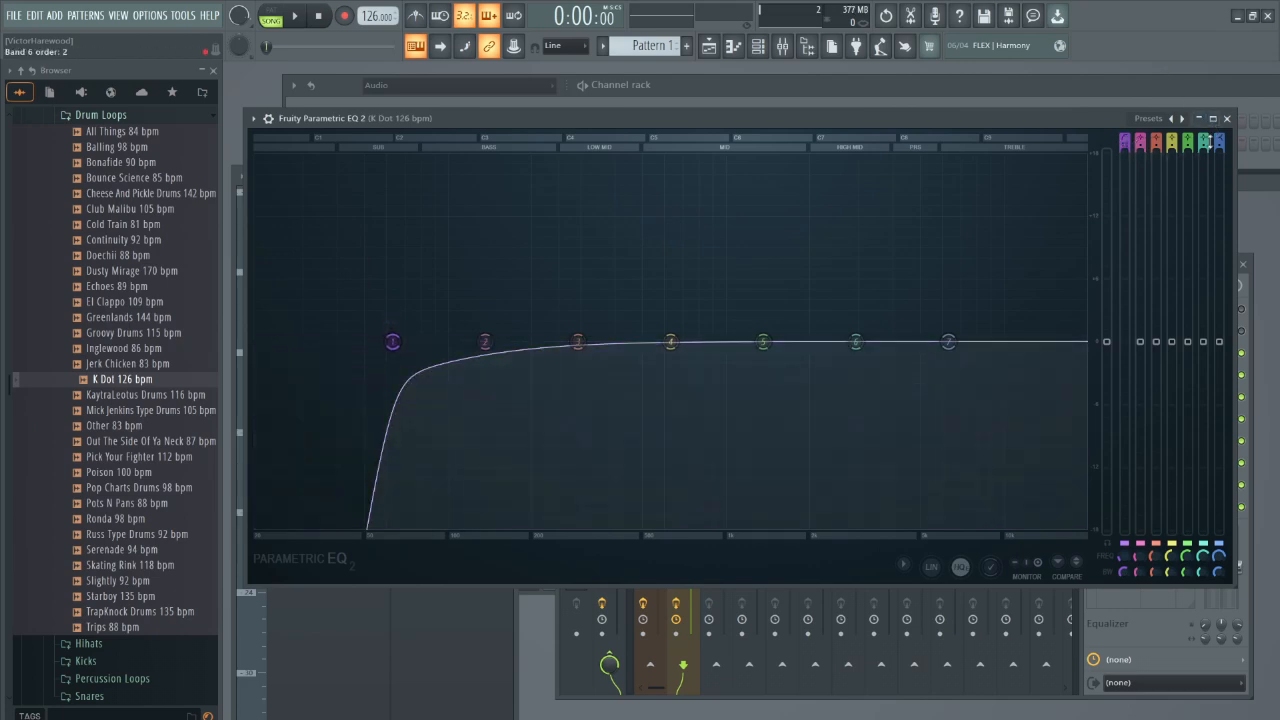
drag(1217, 145, 1220, 134)
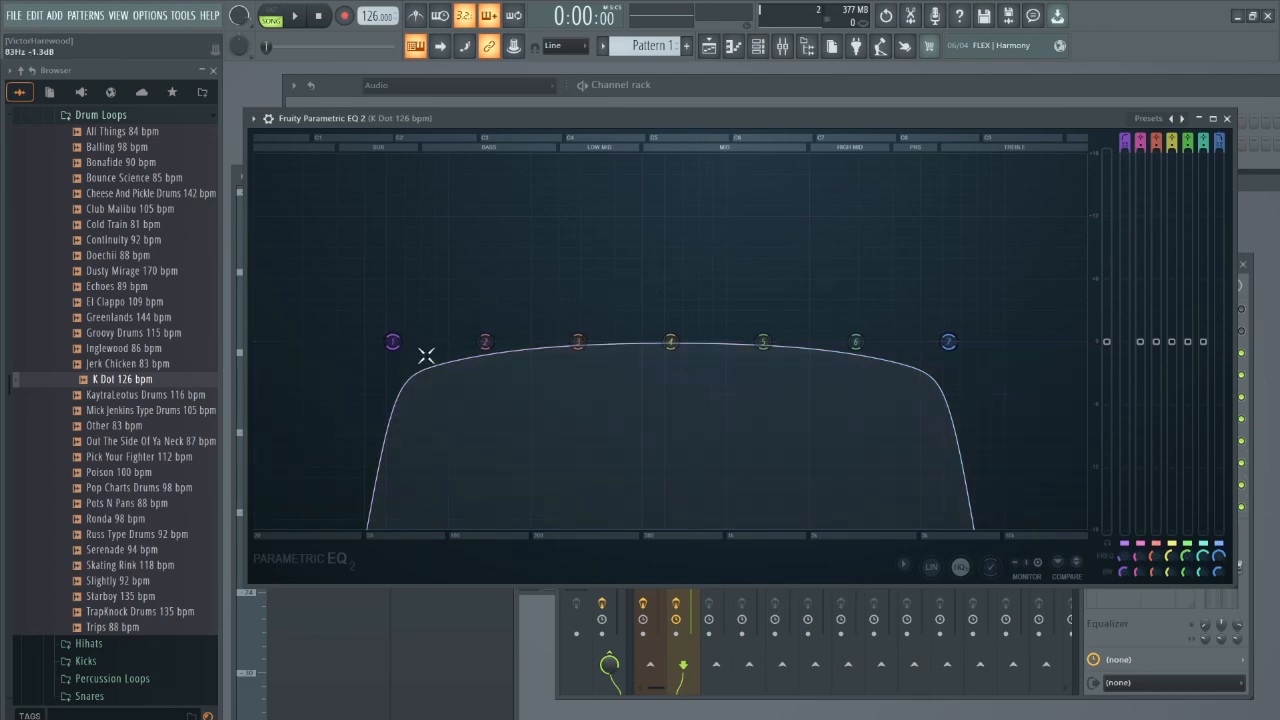
drag(393, 342, 591, 342)
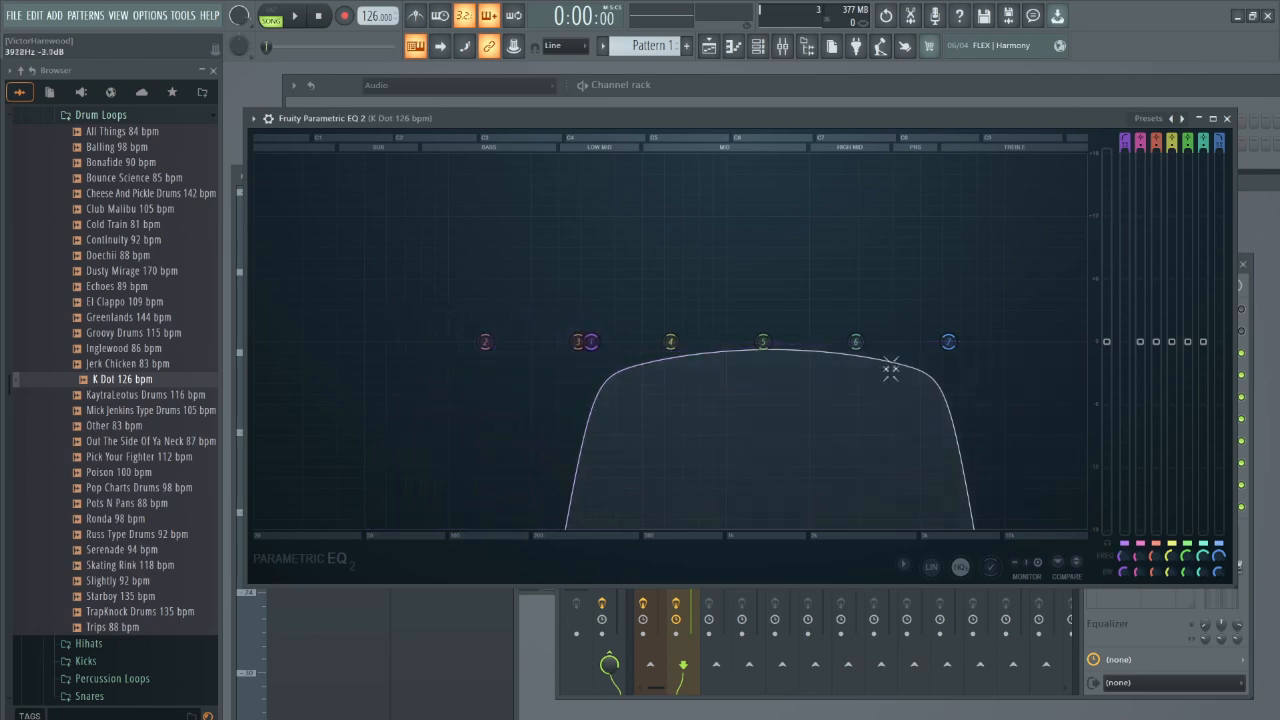
drag(948, 342, 835, 342)
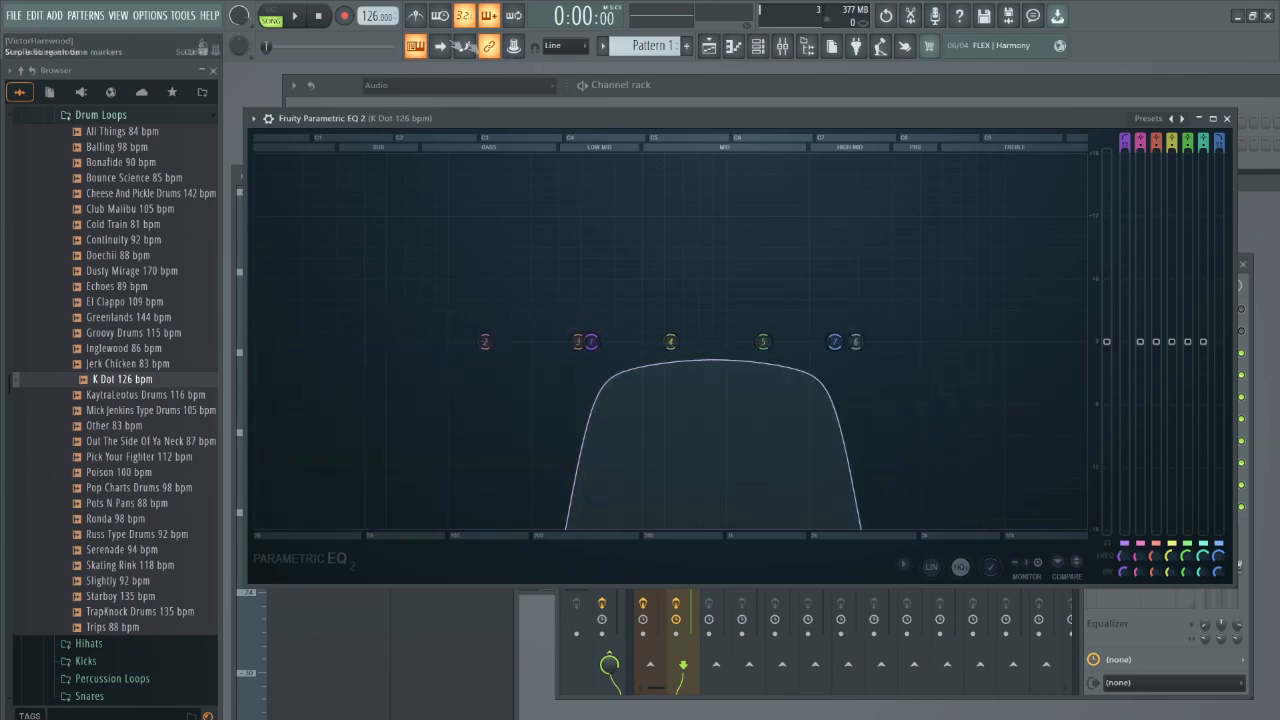
Play the drum loop while narrowing the passed range by raising band 1 to about 537 Hz and lowering band 7's cutoff.
click(295, 15)
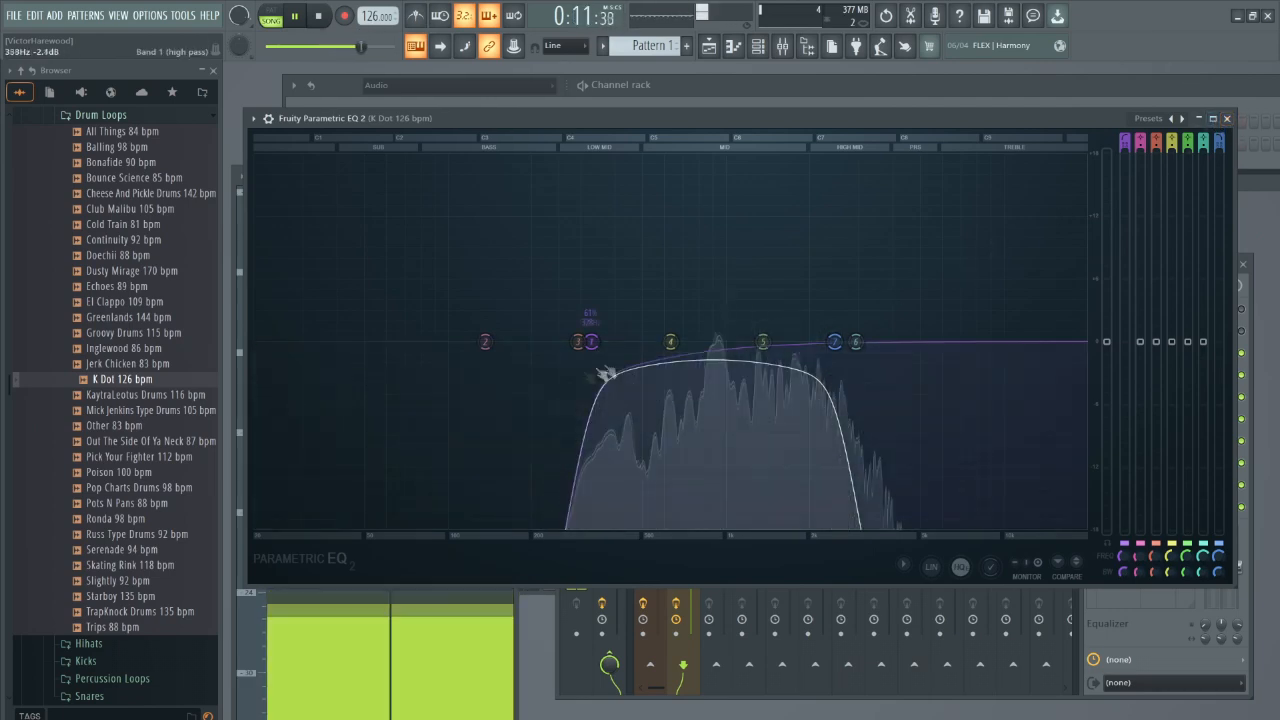
drag(596, 354, 648, 342)
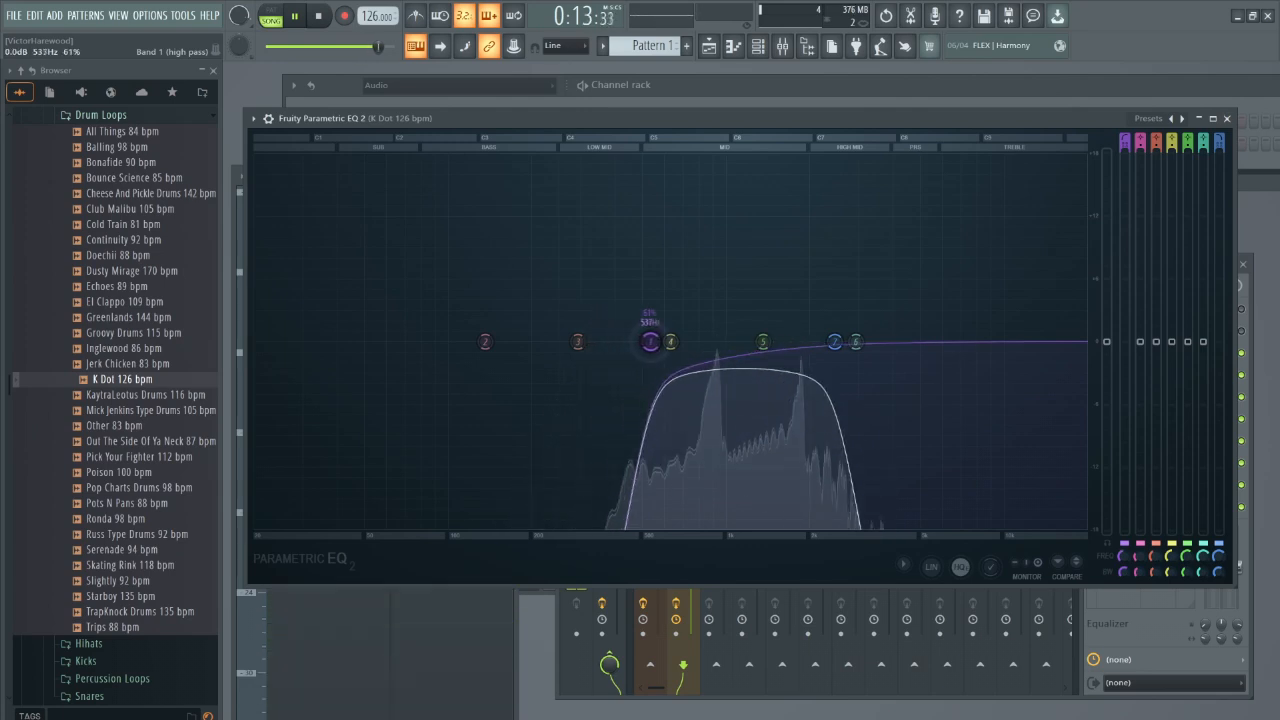
drag(836, 342, 820, 342)
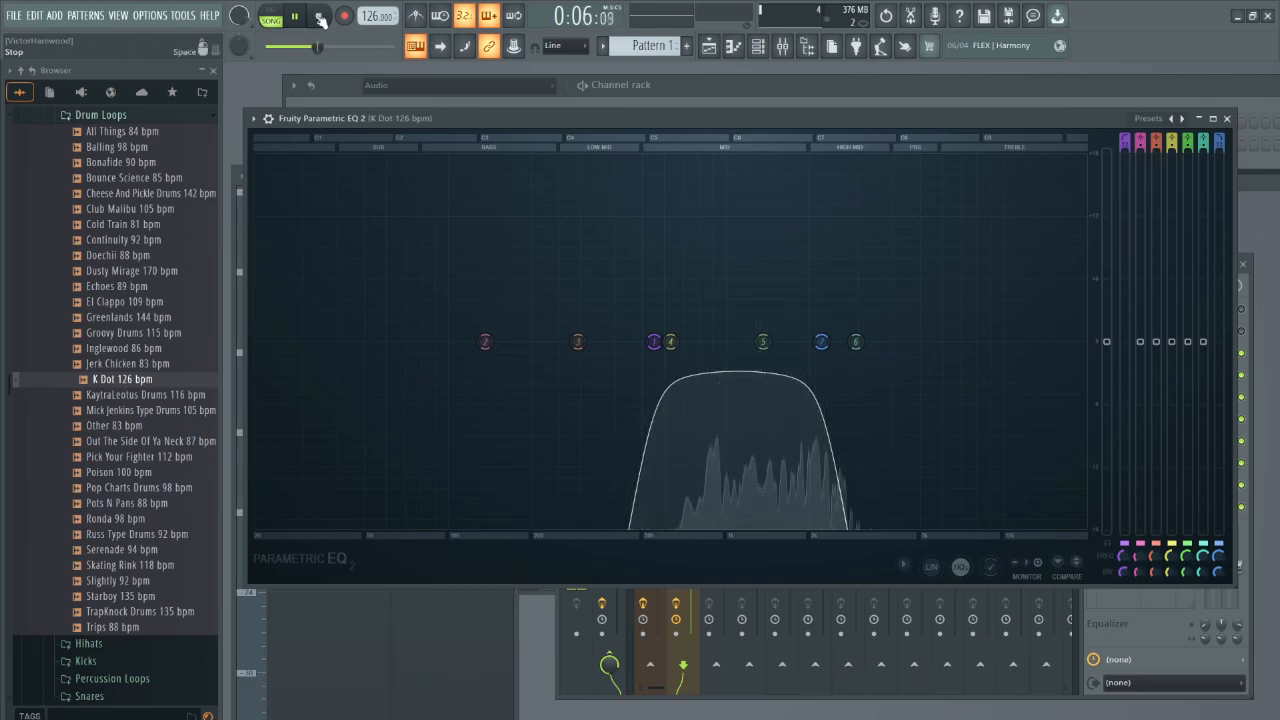
mouse_move(655, 342)
mouse_down()
mouse_move(701, 342)
mouse_move(646, 342)
mouse_up()
drag(796, 342, 818, 345)
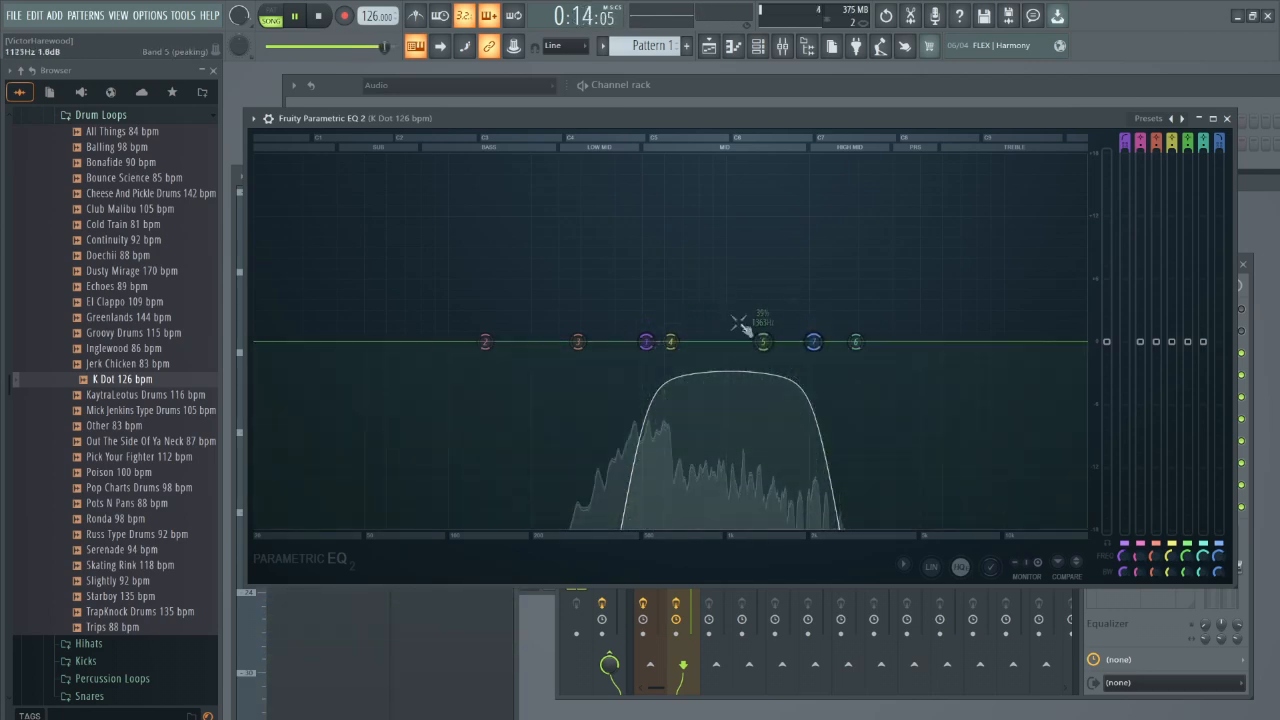
Sweep band 1 down to about 303 Hz, raise band 7 to about 10010 Hz, and move band 1 up near 1 kHz.
drag(646, 342, 591, 344)
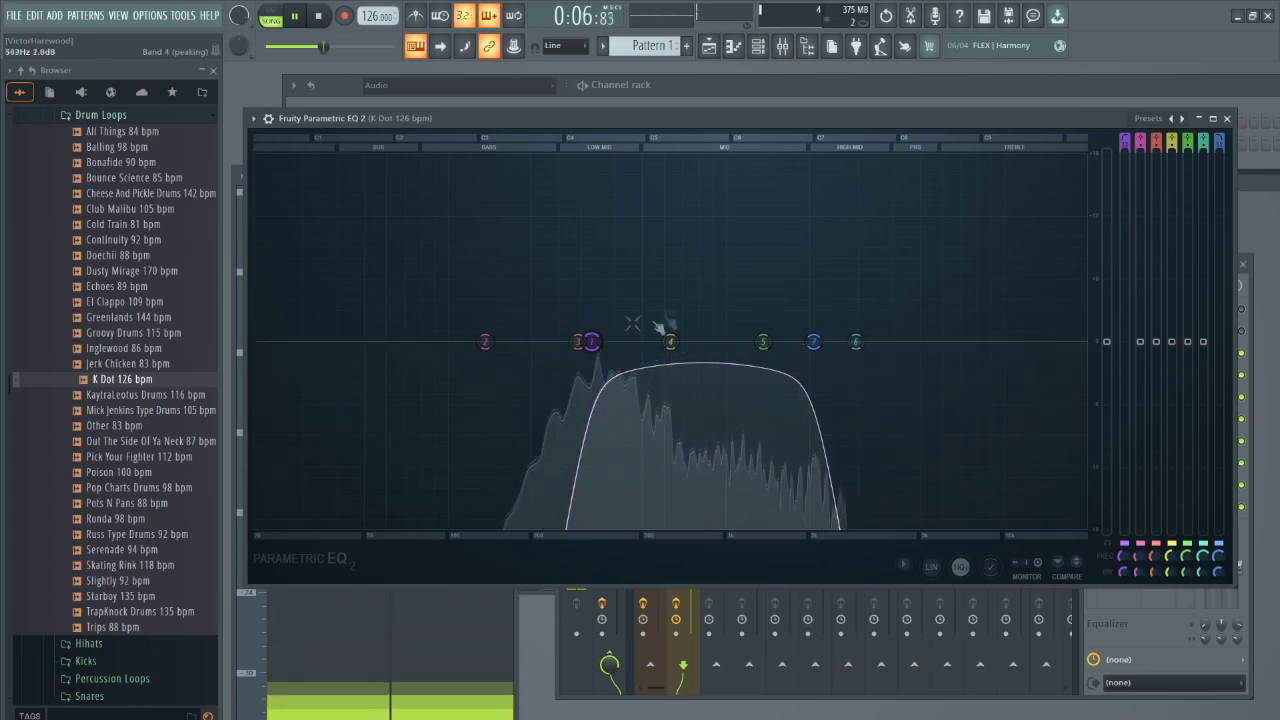
drag(572, 342, 580, 342)
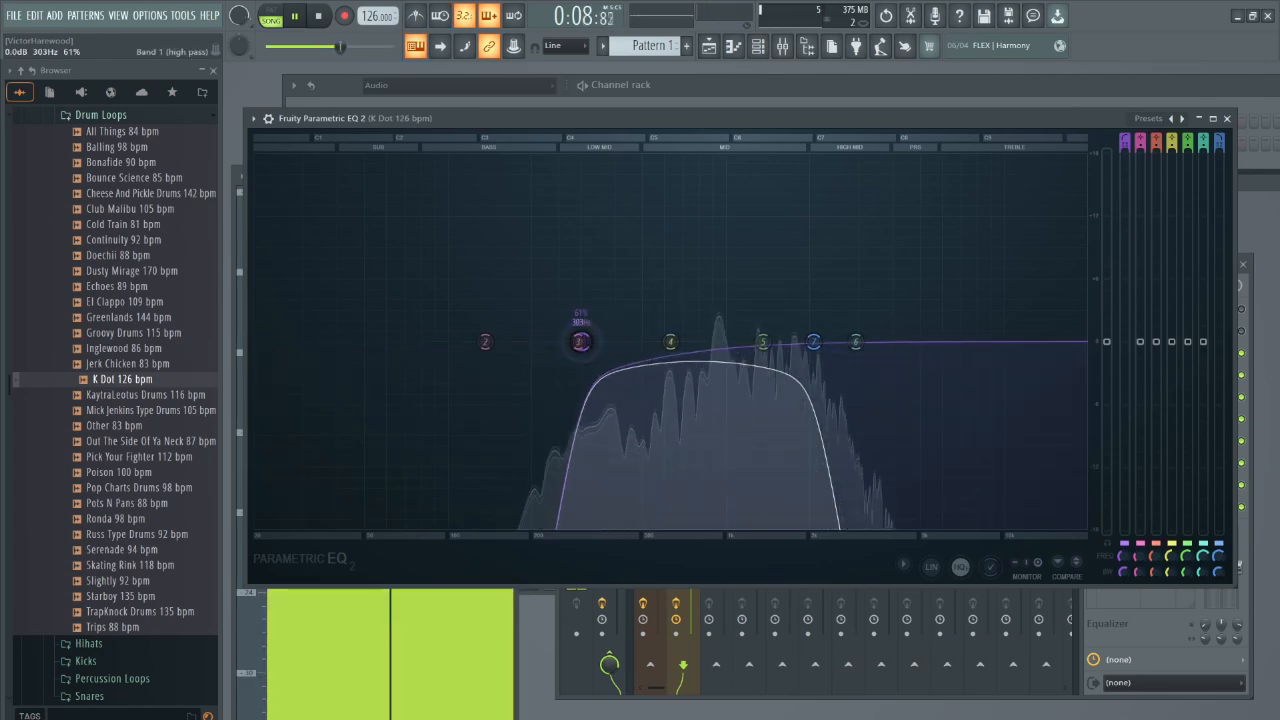
drag(851, 342, 1004, 342)
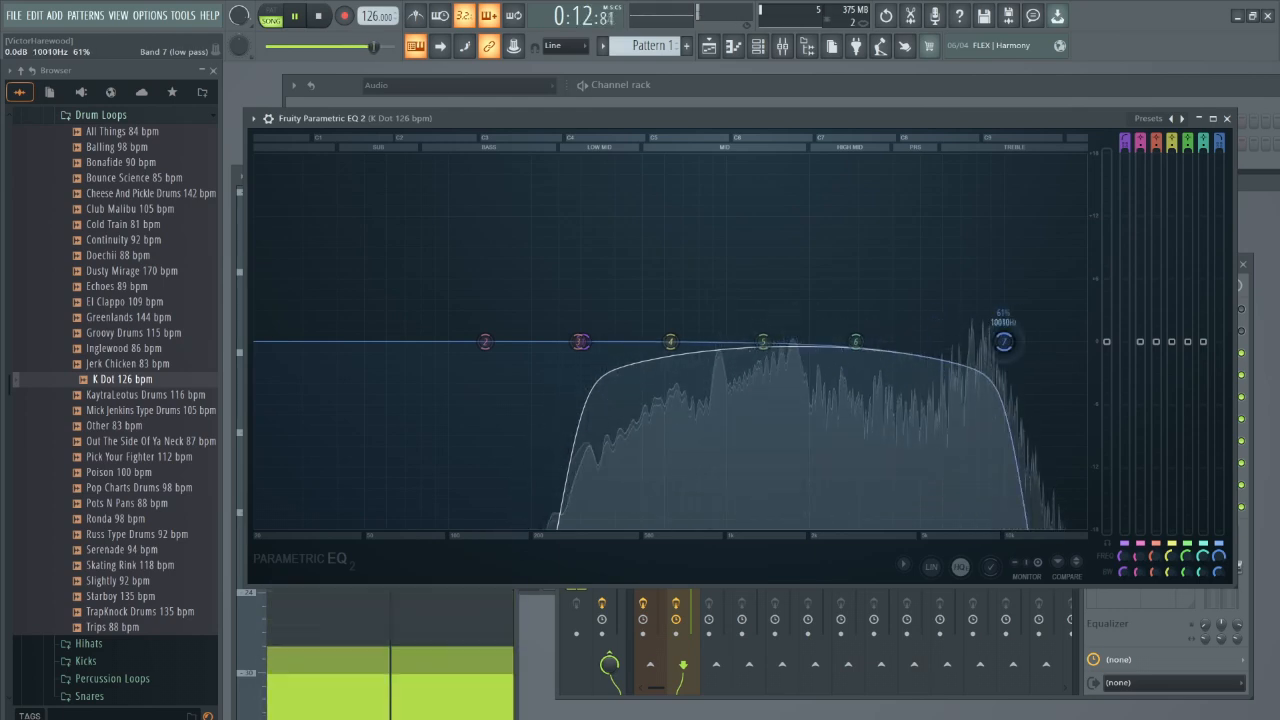
drag(580, 342, 726, 342)
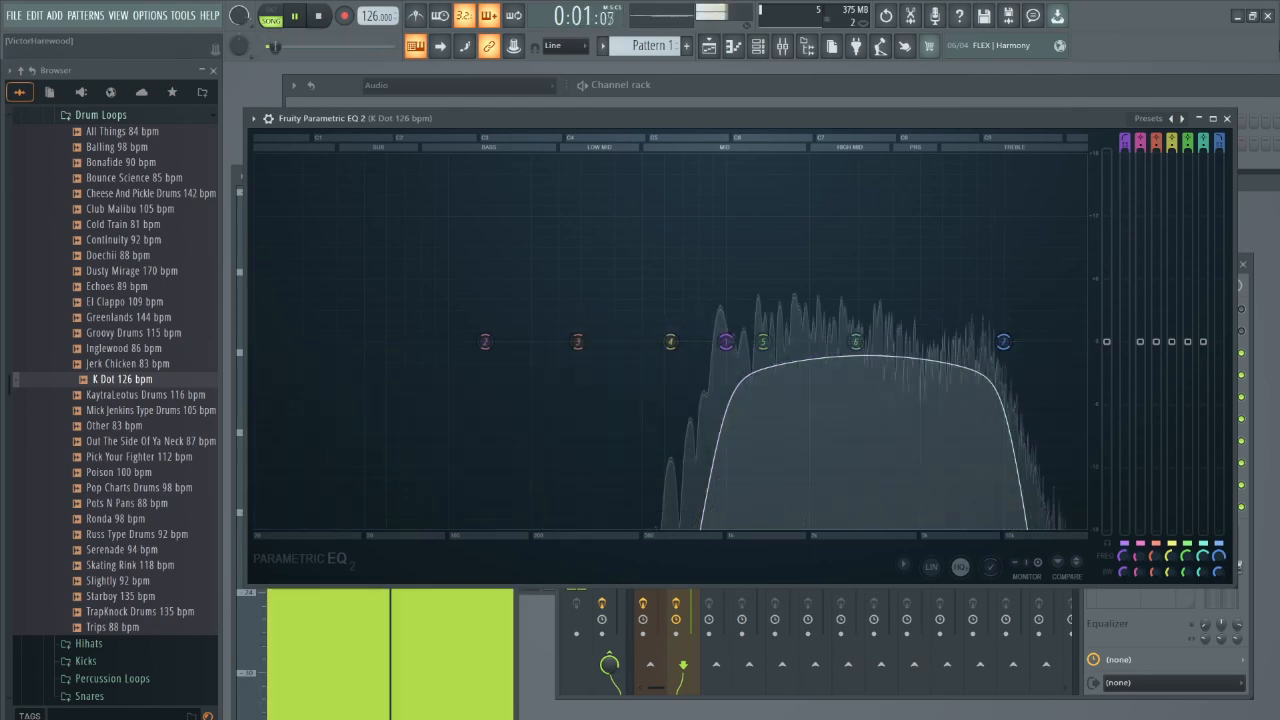
Close the parametric EQ, the mixer and the K Dot 126 bpm channel settings.
click(1227, 119)
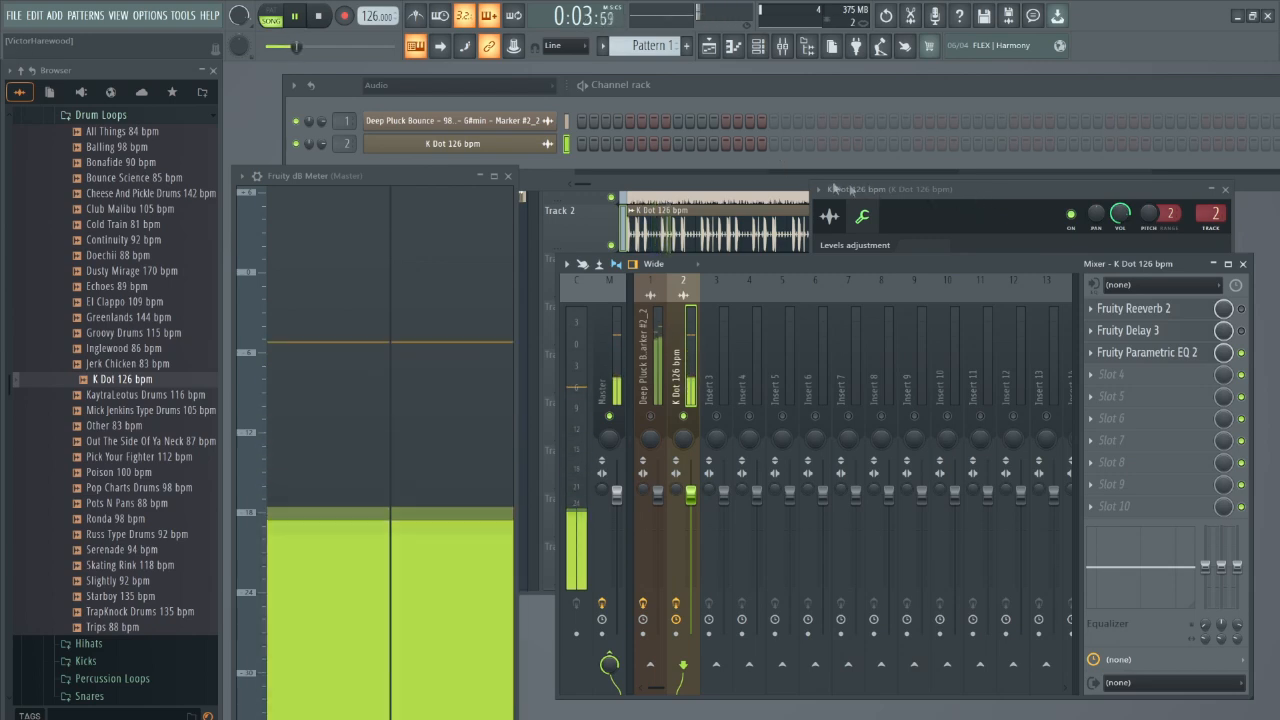
click(774, 186)
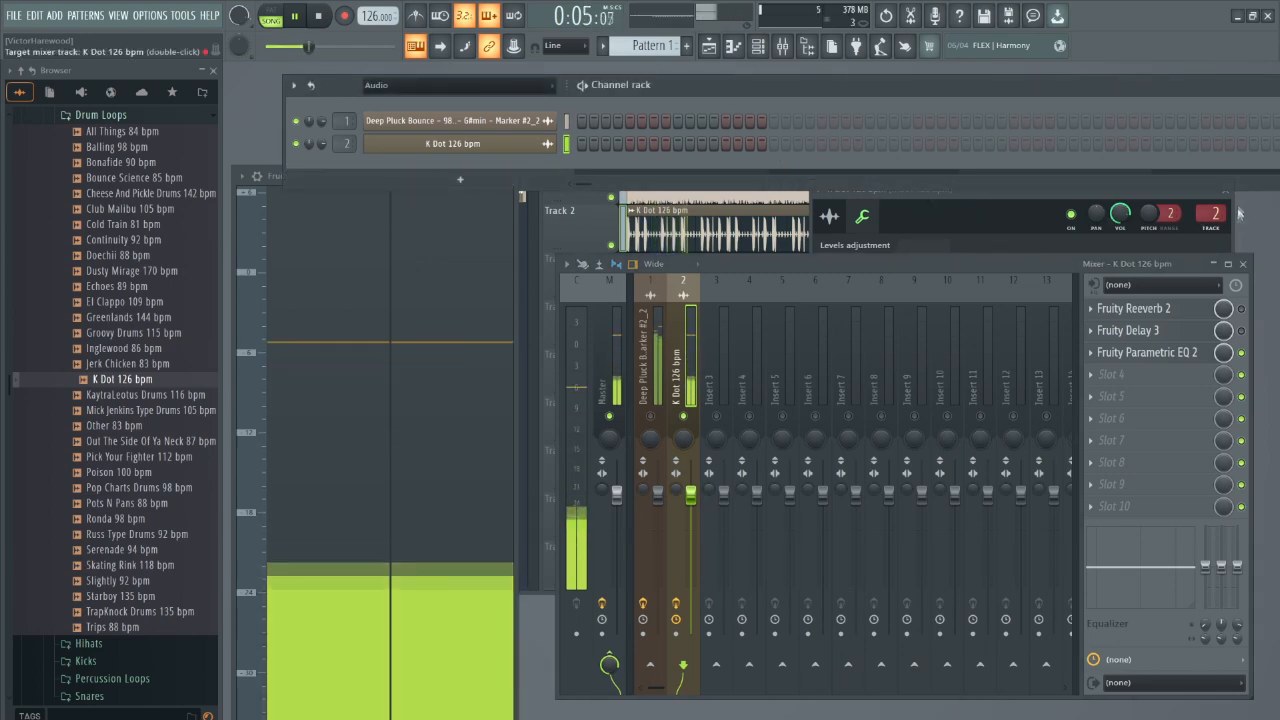
click(1243, 264)
click(1225, 191)
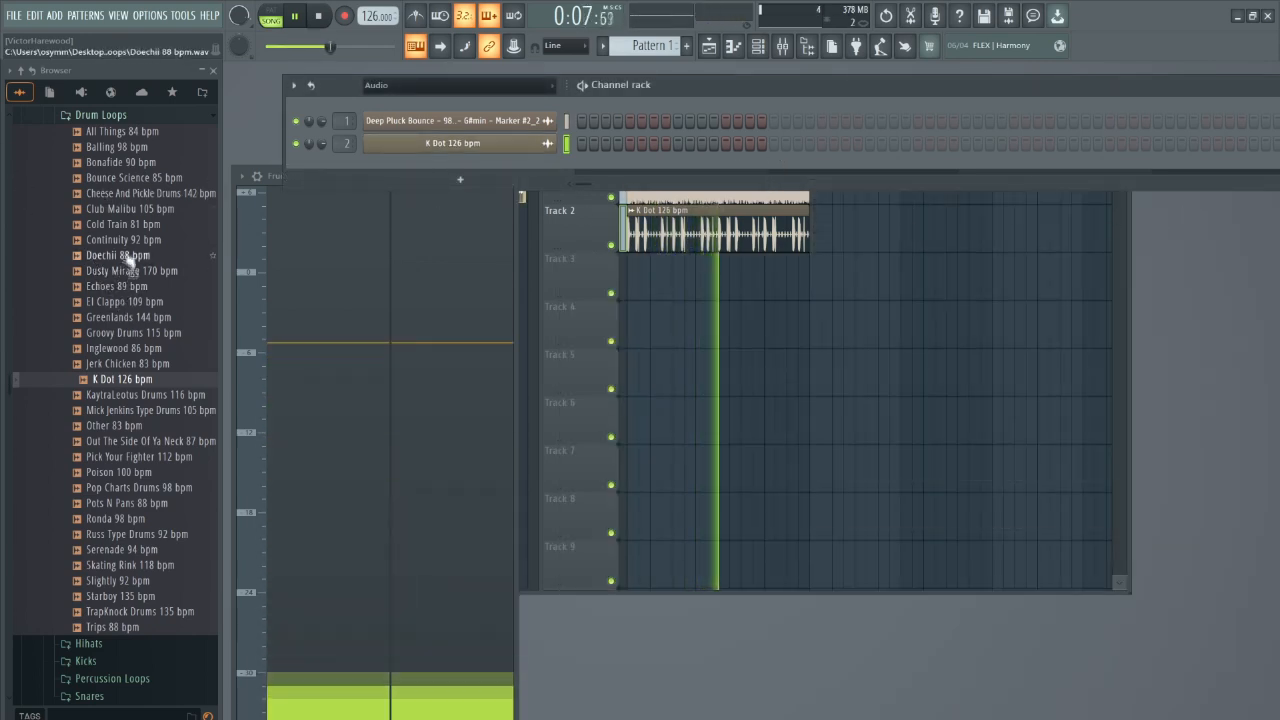
Stop playback and place the Groovy Drums 115 bpm loop at the start of Track 3 in the playlist.
click(320, 22)
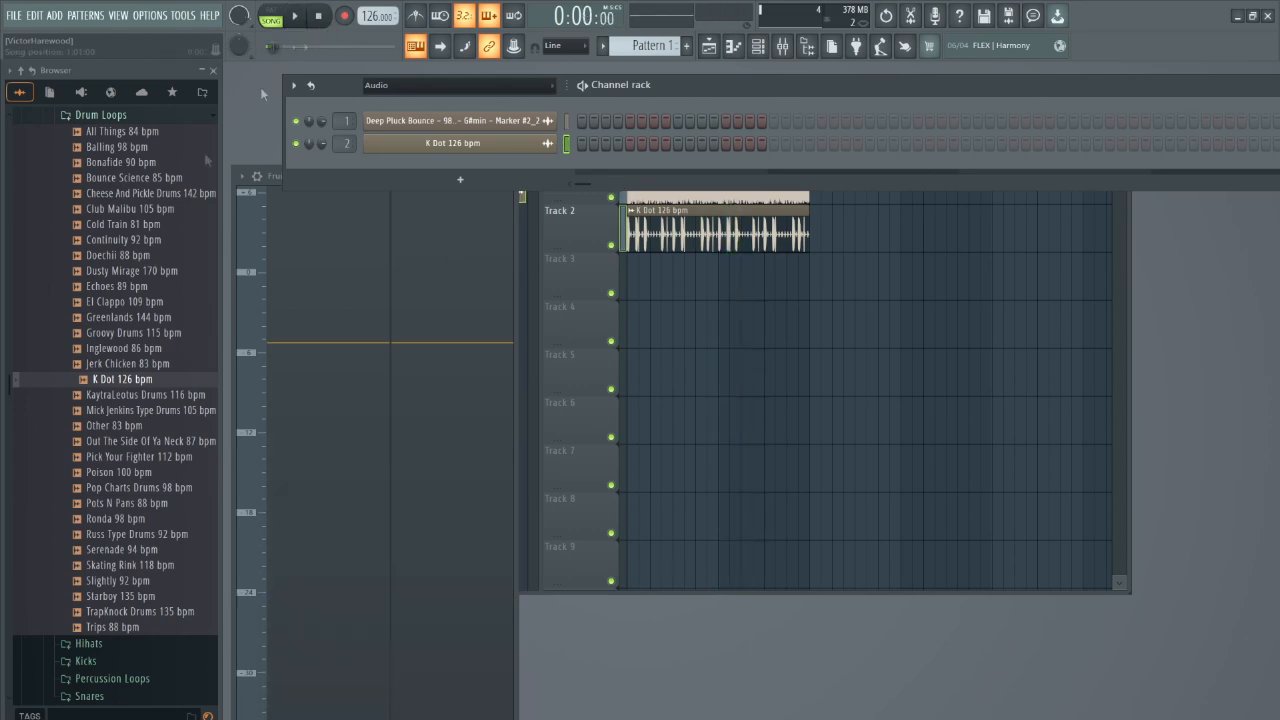
drag(135, 333, 629, 291)
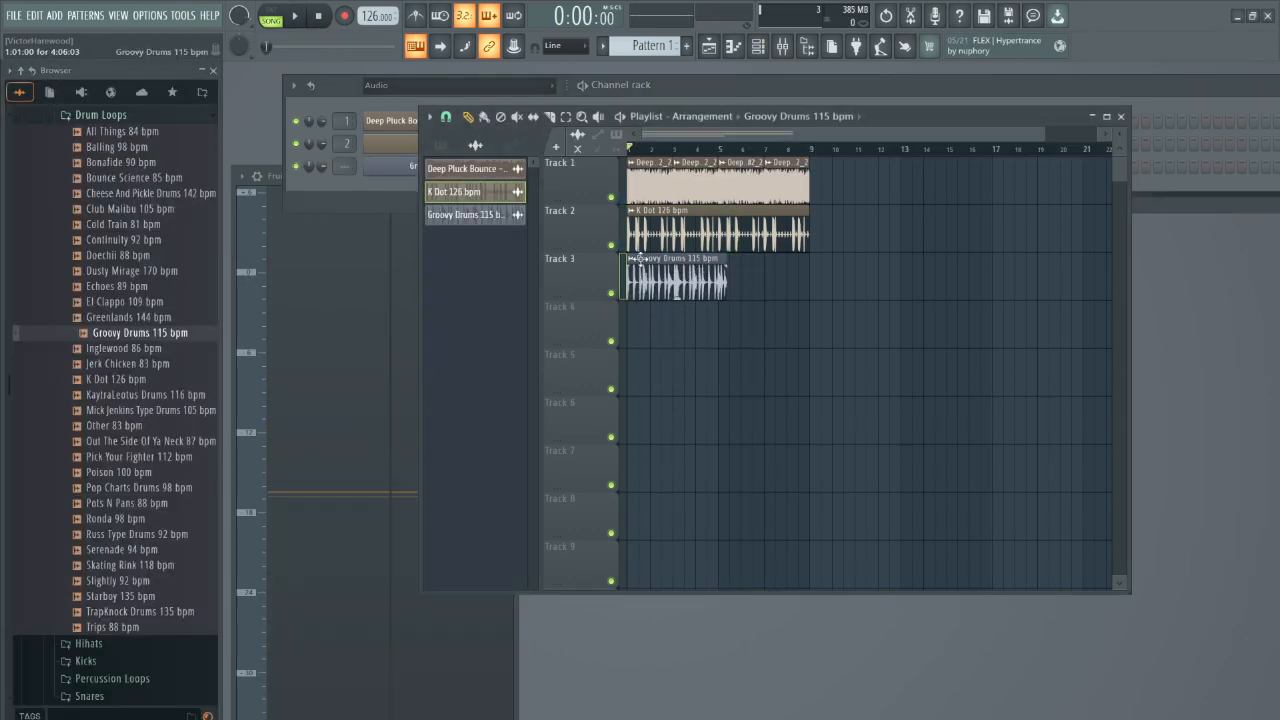
Stretch the Groovy Drums 115 bpm loop to 16 beats using Stretch mode and play back the start of the arrangement.
click(632, 260)
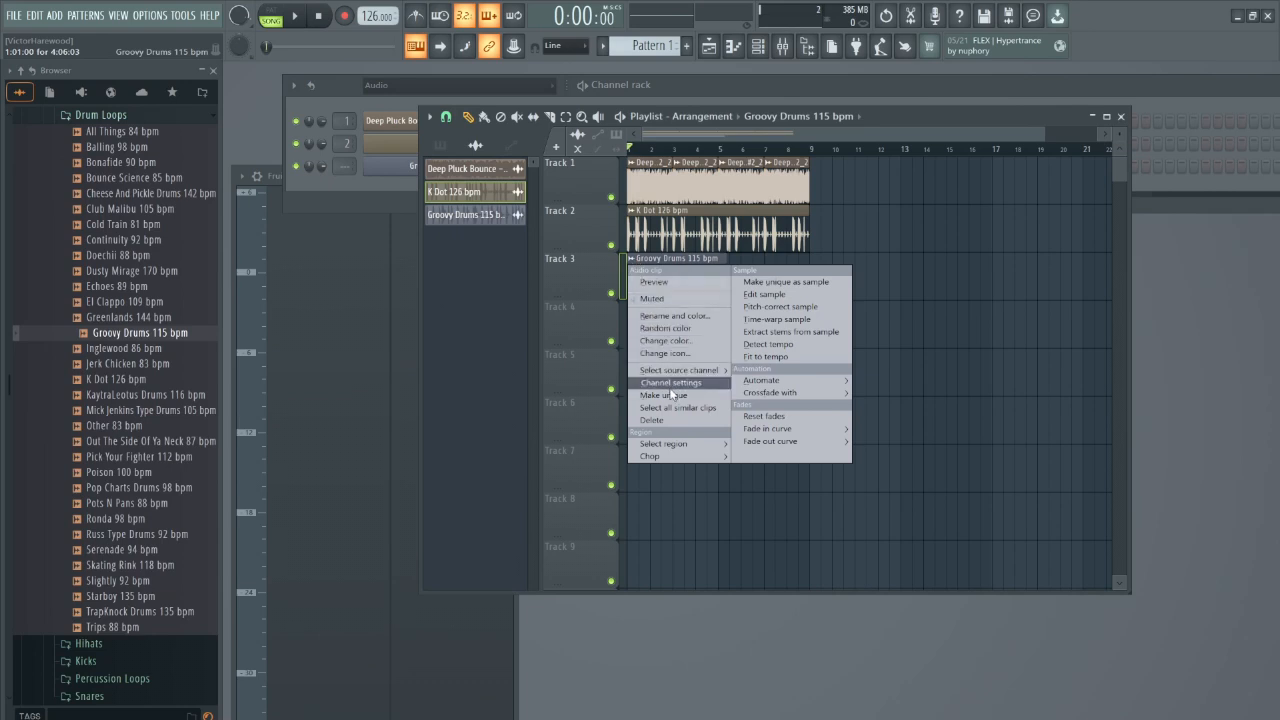
click(671, 386)
click(428, 232)
click(428, 270)
right_click(338, 239)
click(383, 261)
click(658, 556)
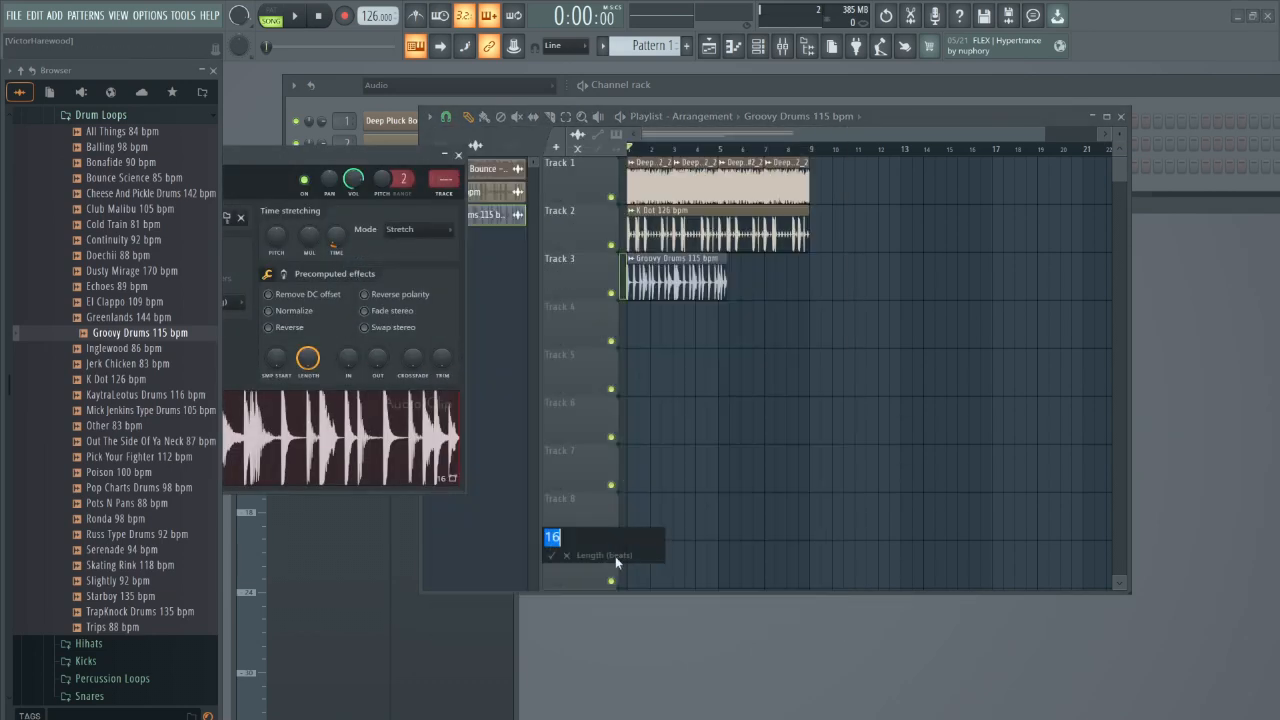
click(551, 556)
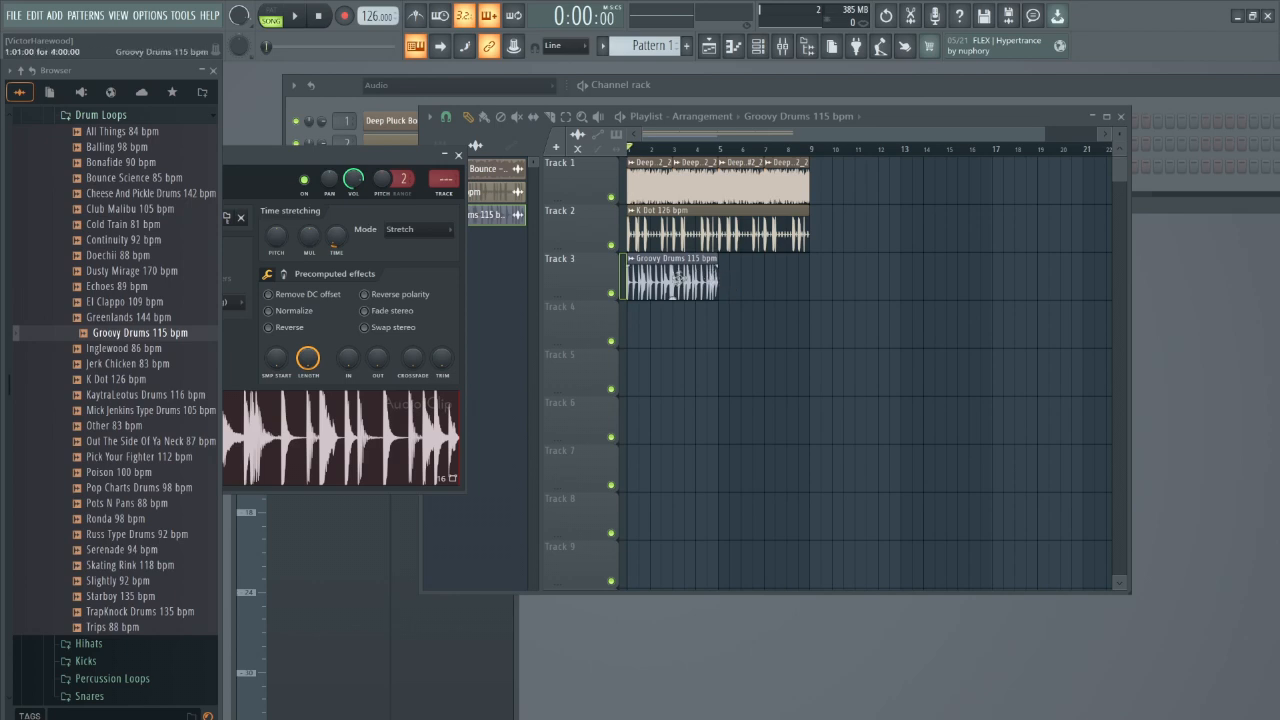
click(296, 17)
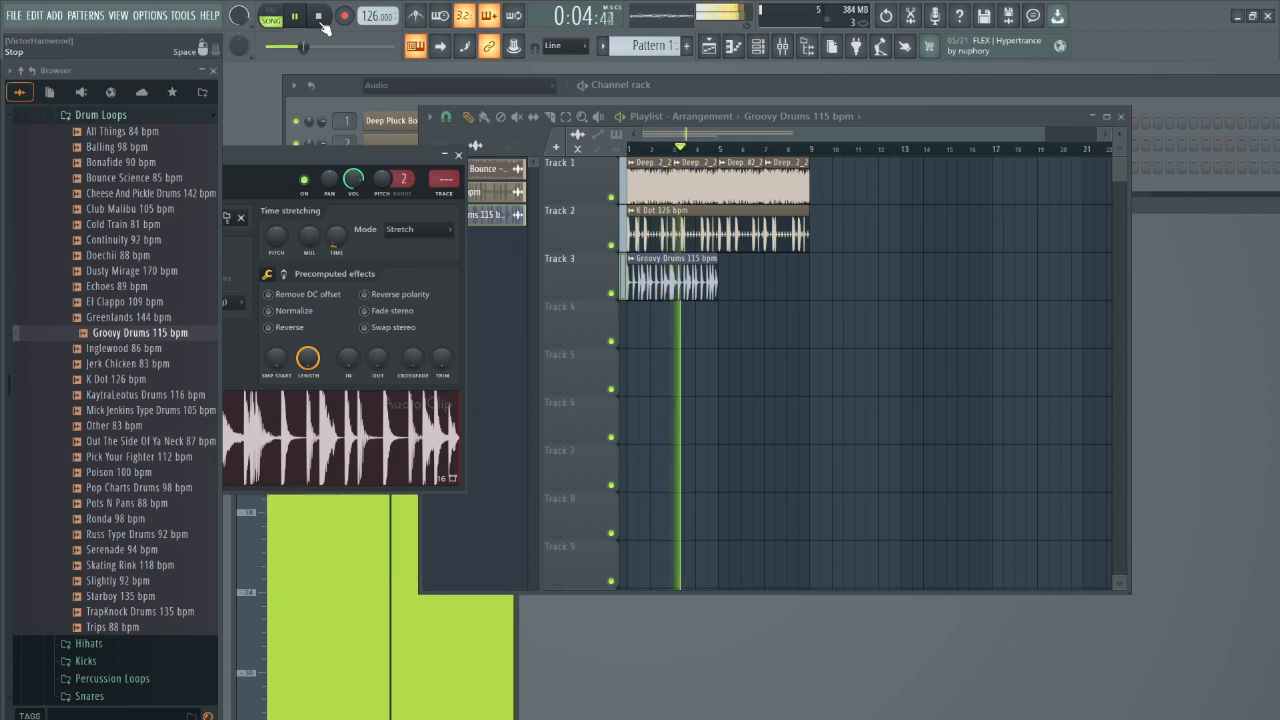
click(319, 17)
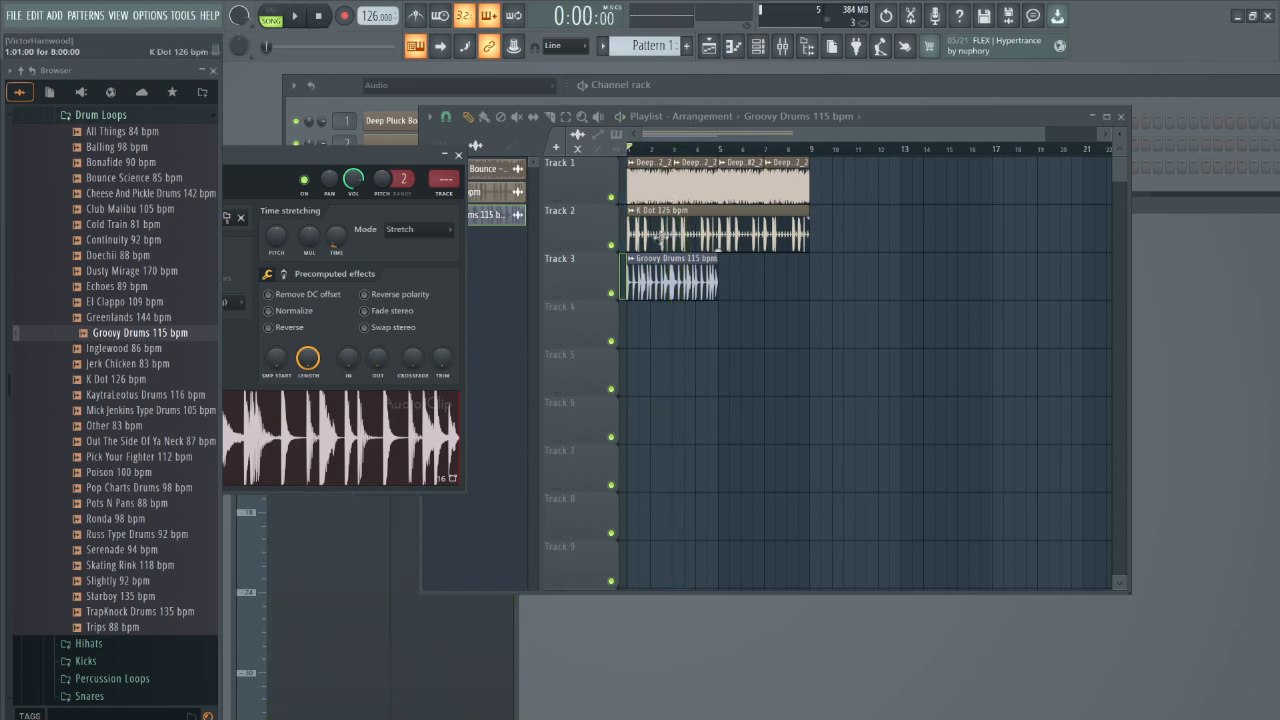
Route the Groovy Drums 115 bpm channel to mixer track 3 and close its channel settings.
click(631, 262)
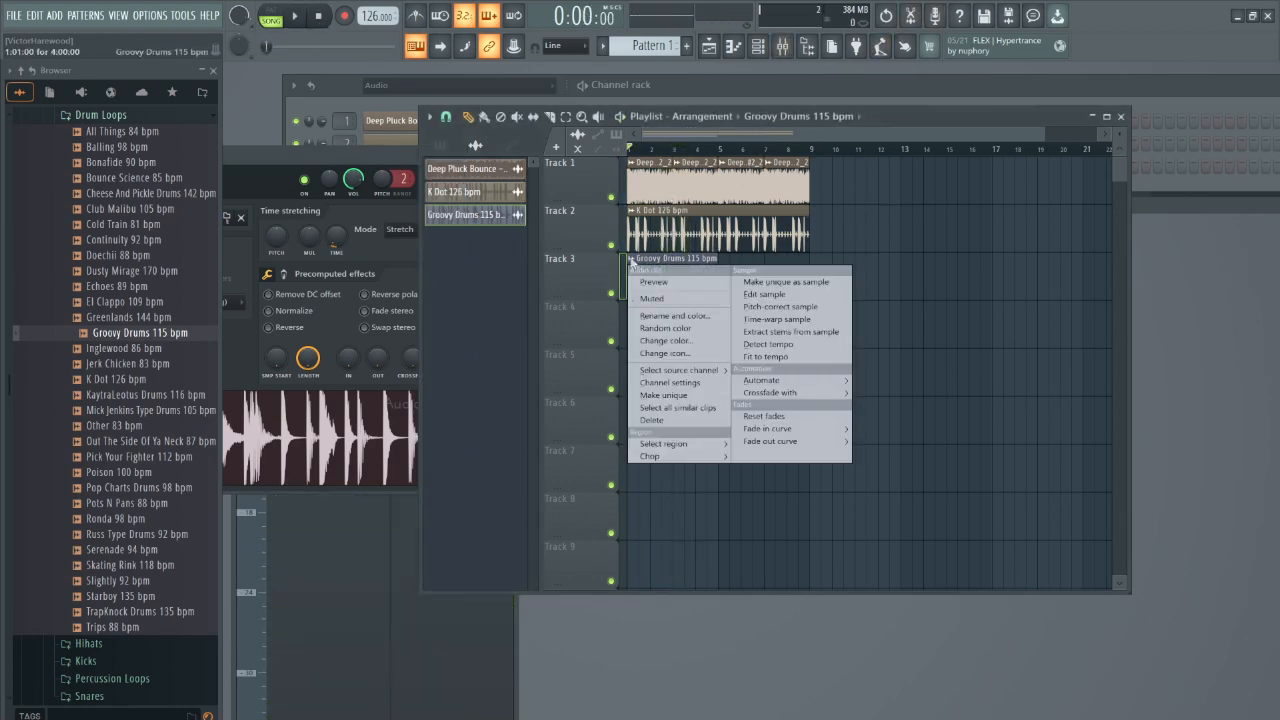
click(697, 386)
drag(318, 154, 451, 232)
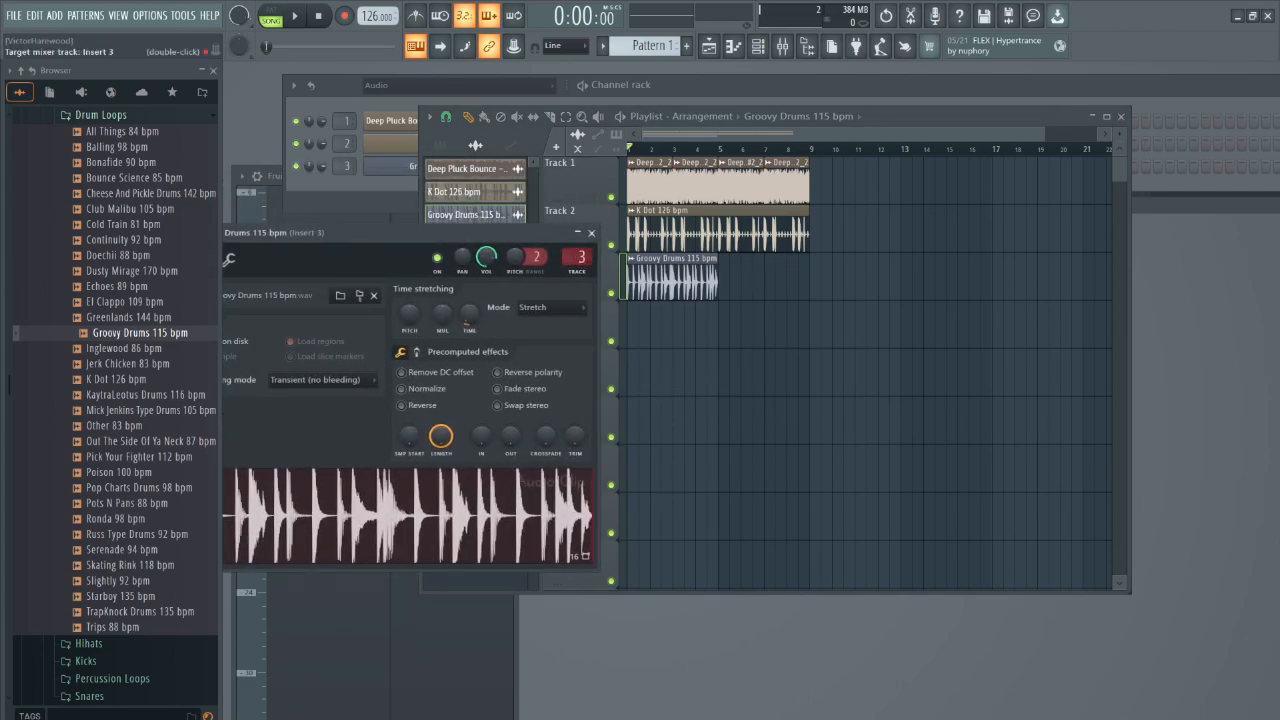
click(591, 234)
Add Fruity Parametric EQ 2 to mixer Insert 3, with band 7 as a low pass whose cutoff sits between bands 3 and 4.
click(784, 50)
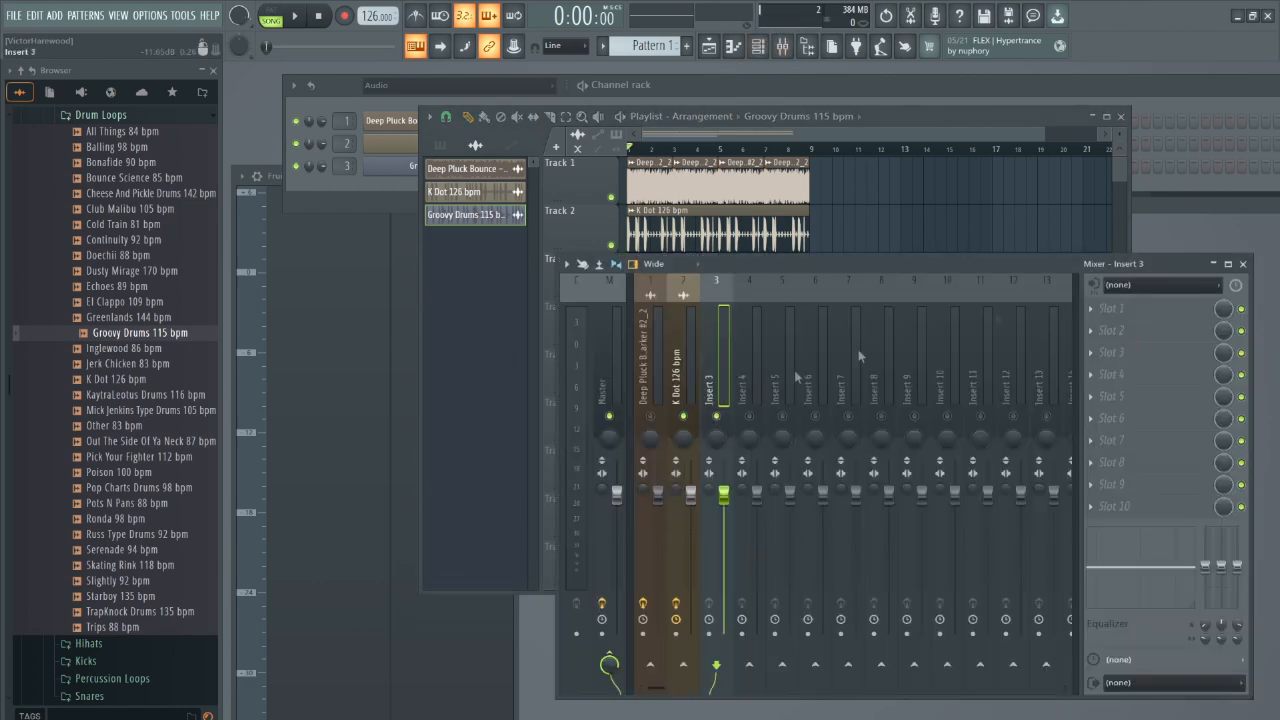
click(1108, 308)
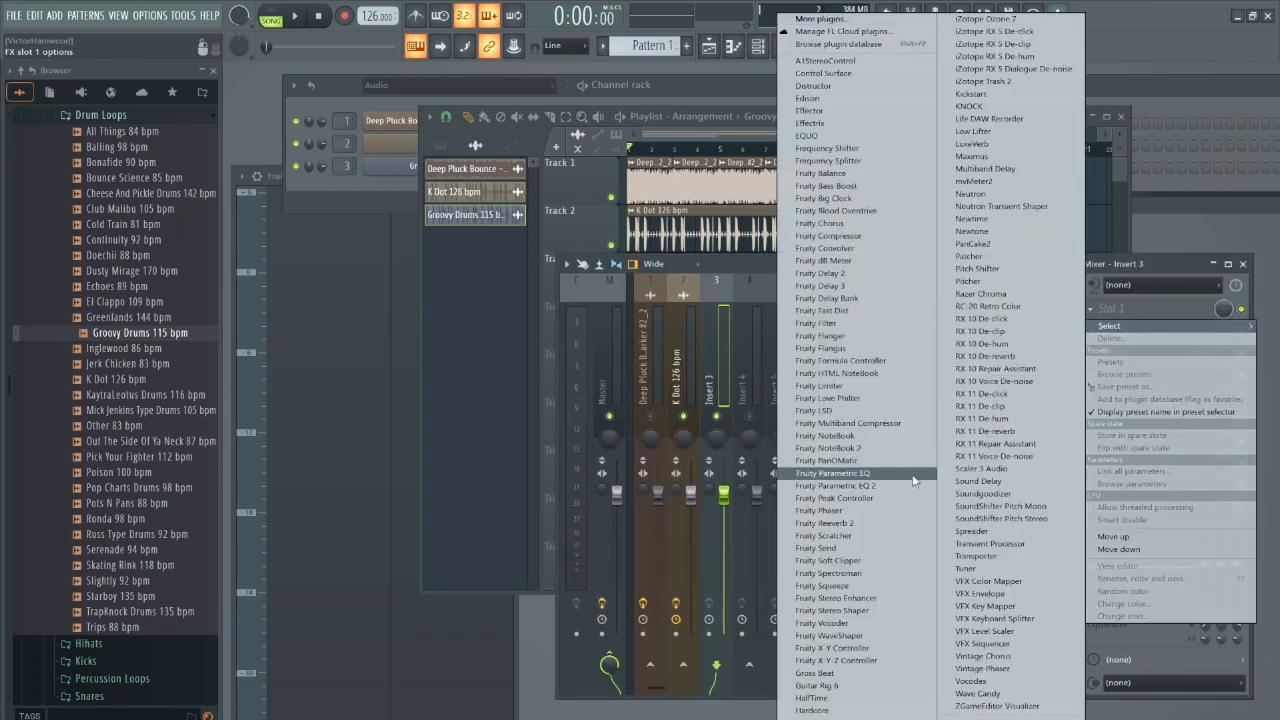
click(908, 481)
drag(345, 121, 949, 110)
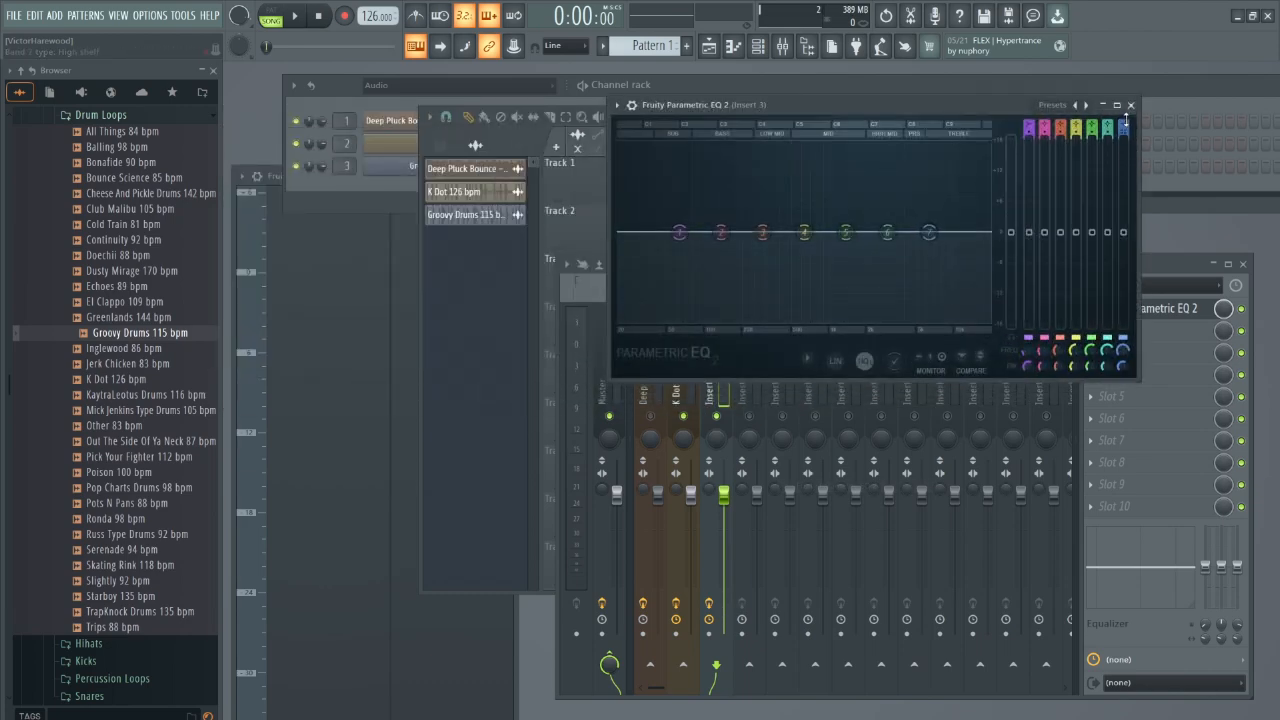
drag(1123, 138, 1123, 162)
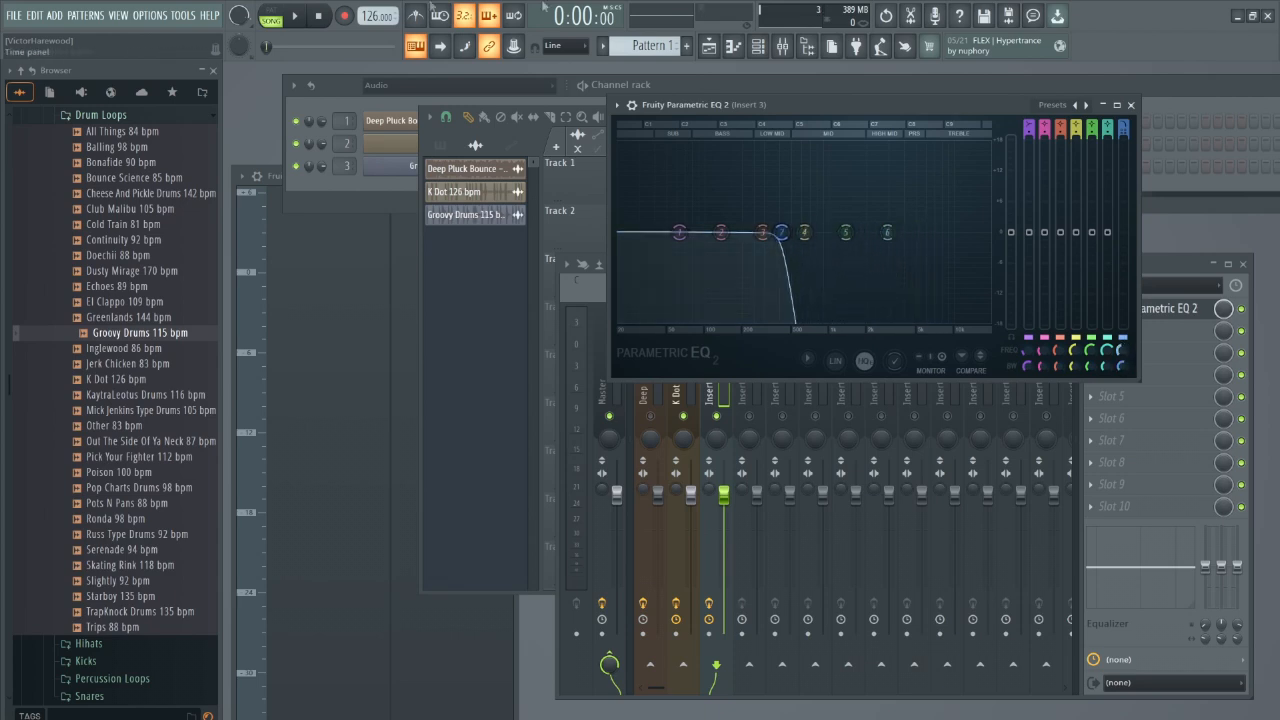
Play the arrangement, place a second Groovy Drums 115 bpm clip at bar 5 on Track 3, and stop playback.
key(space)
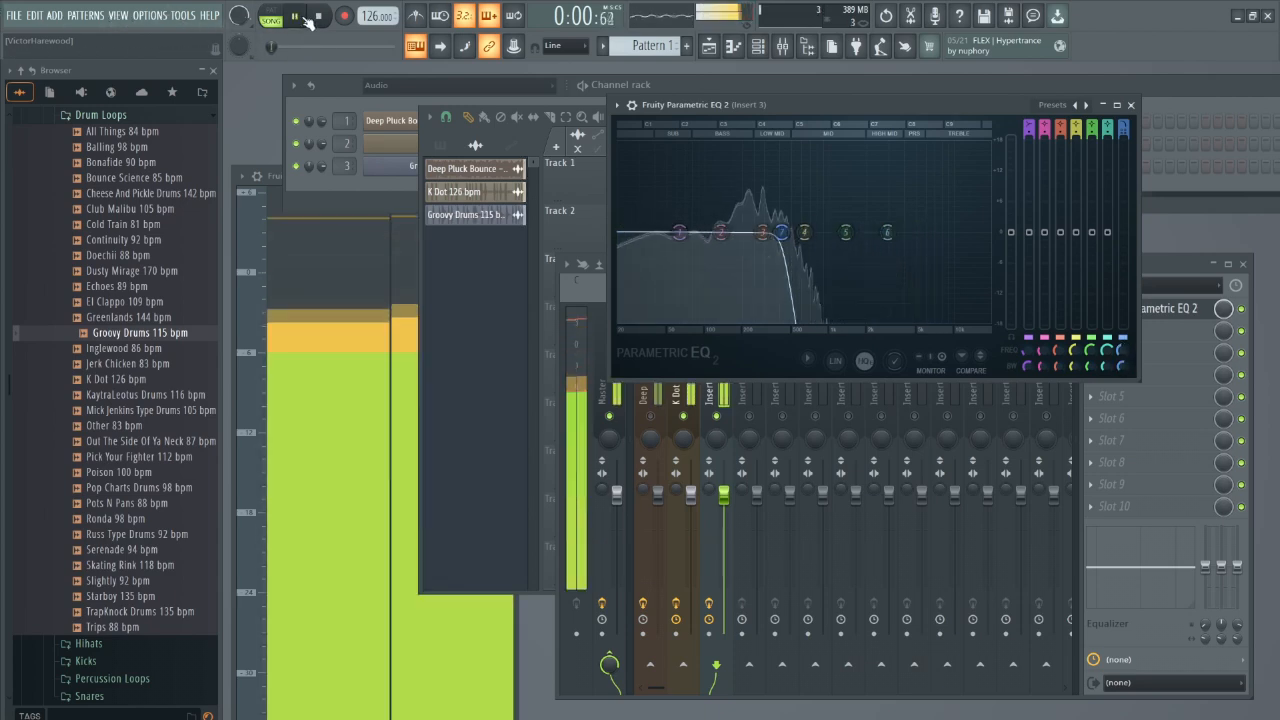
drag(974, 109, 508, 322)
click(767, 138)
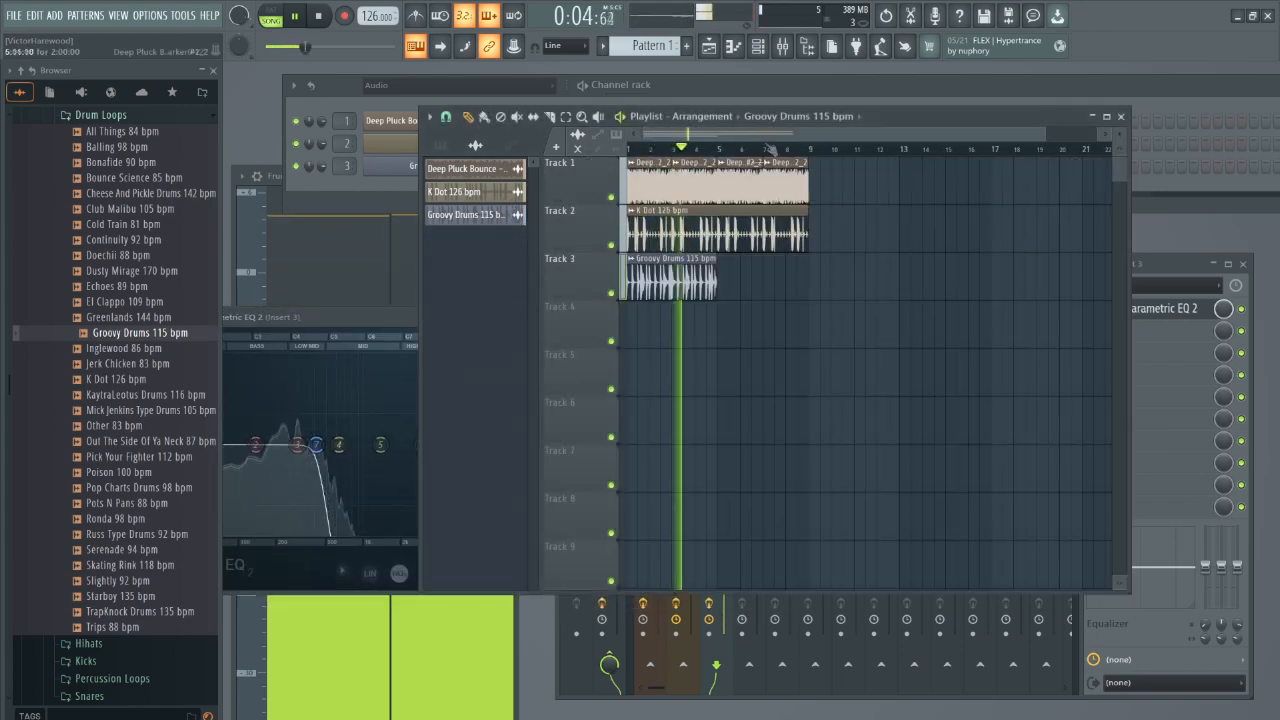
click(752, 285)
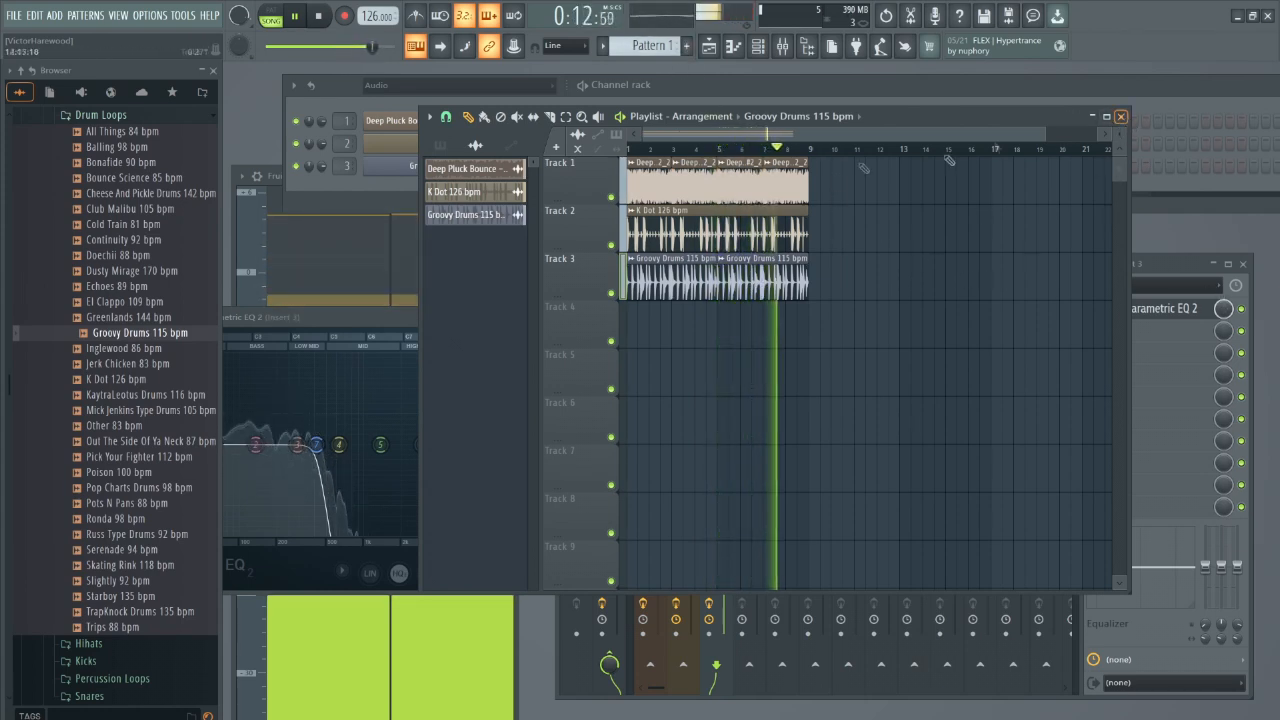
click(320, 16)
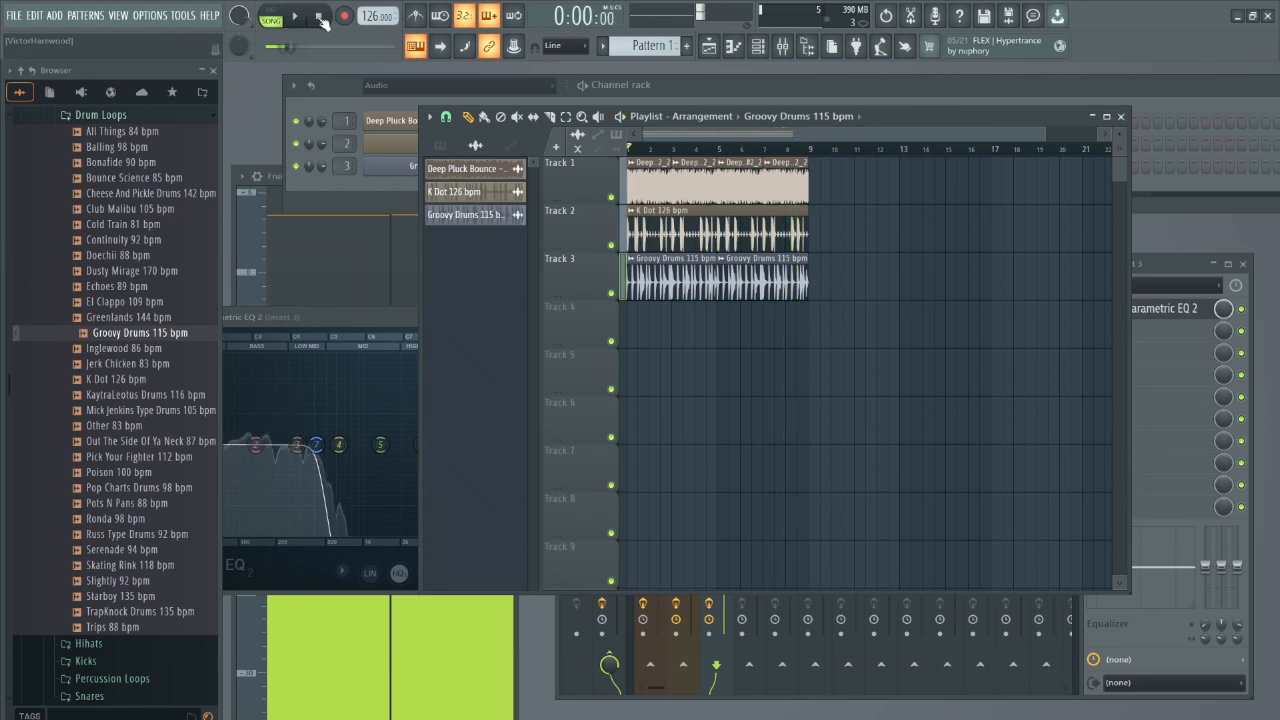
In Insert 3's parametric EQ, raise band 7 to the top of the spectrum and make band 1 a high pass at about 696 Hz.
click(1155, 263)
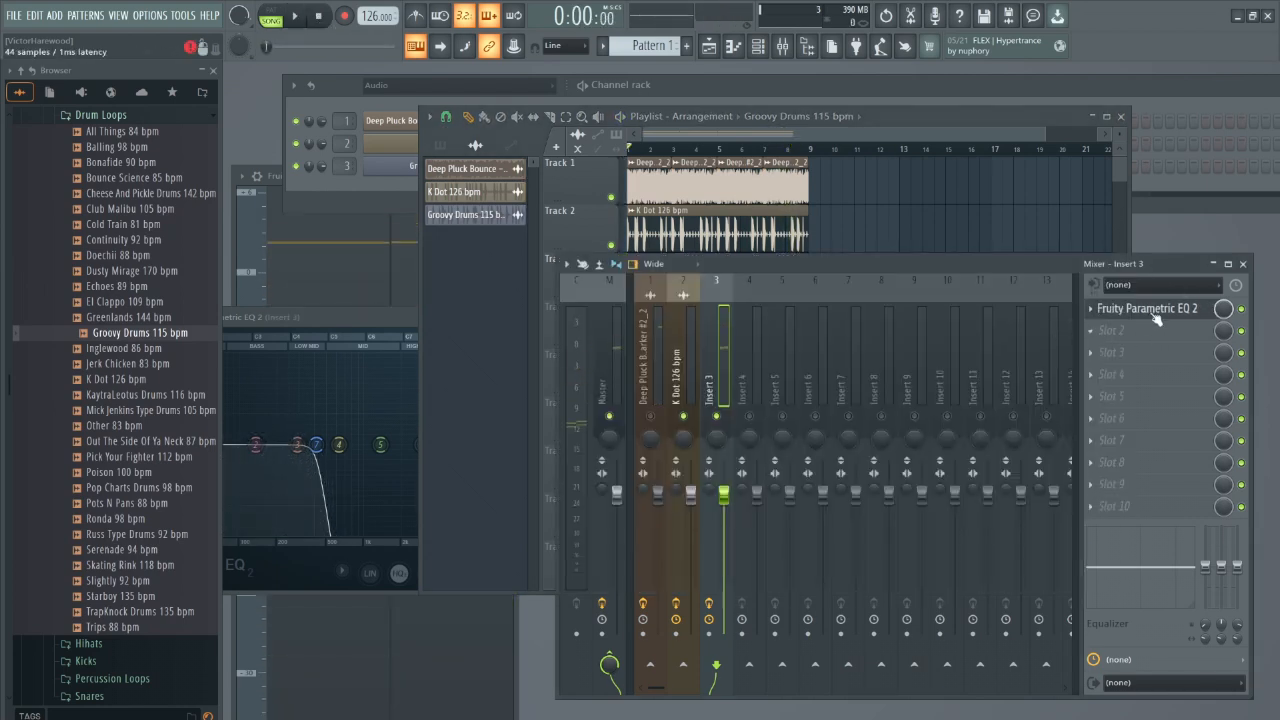
click(1155, 312)
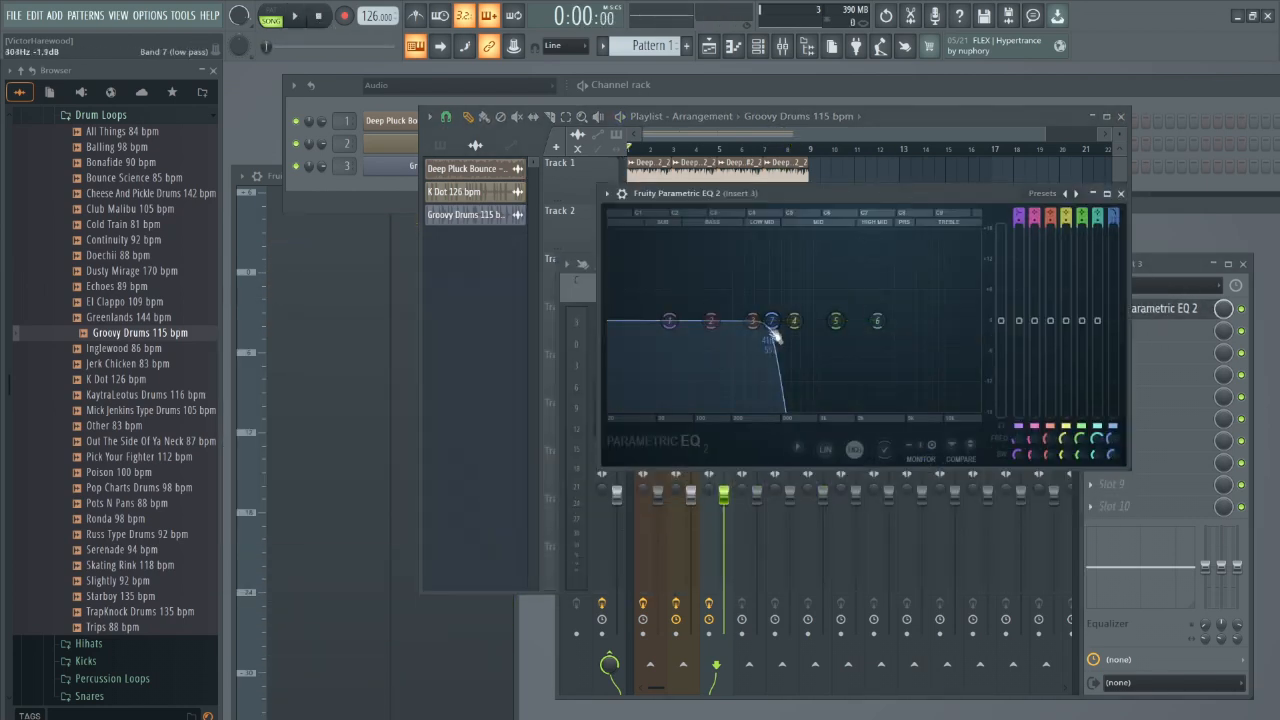
drag(775, 321, 945, 321)
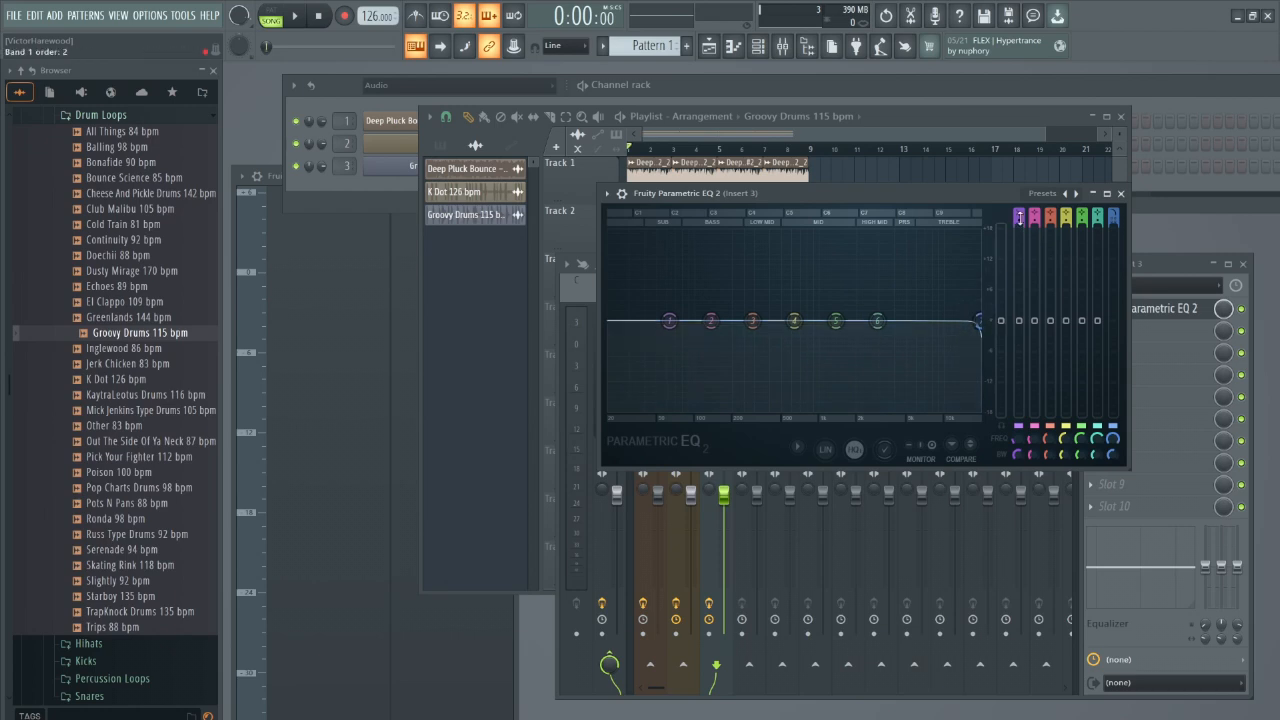
drag(1019, 217, 1019, 235)
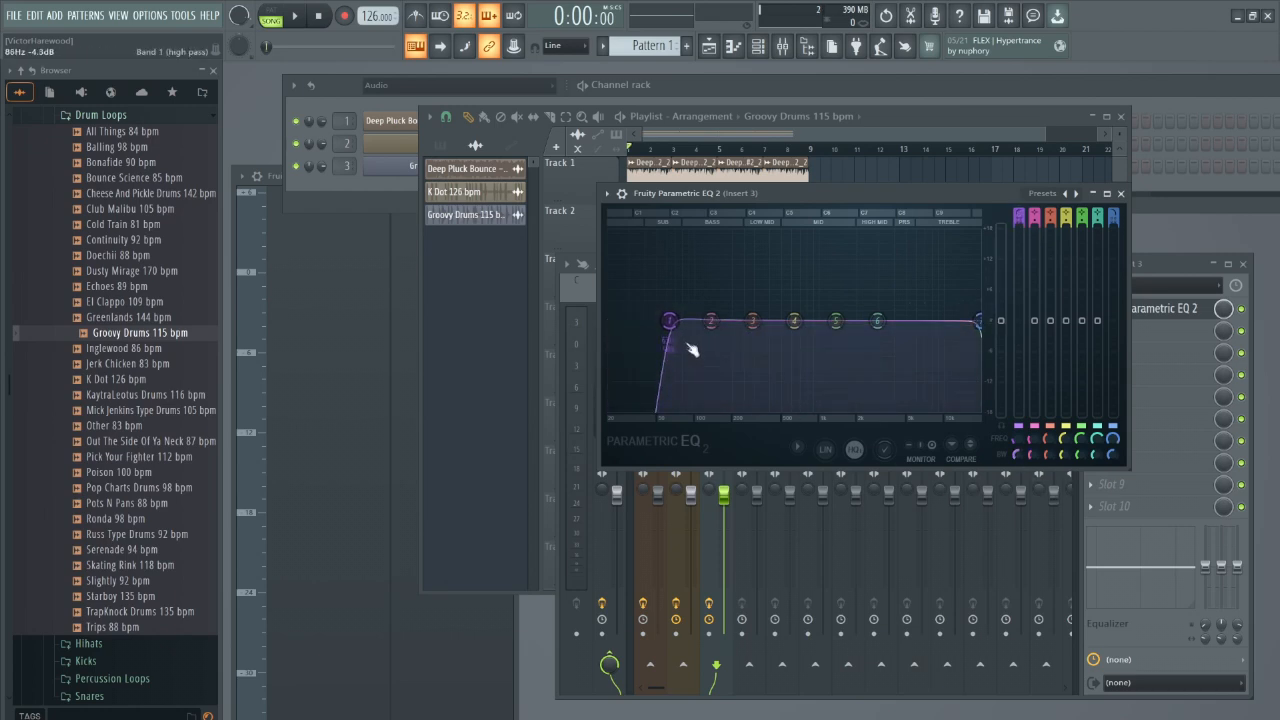
drag(668, 325, 748, 322)
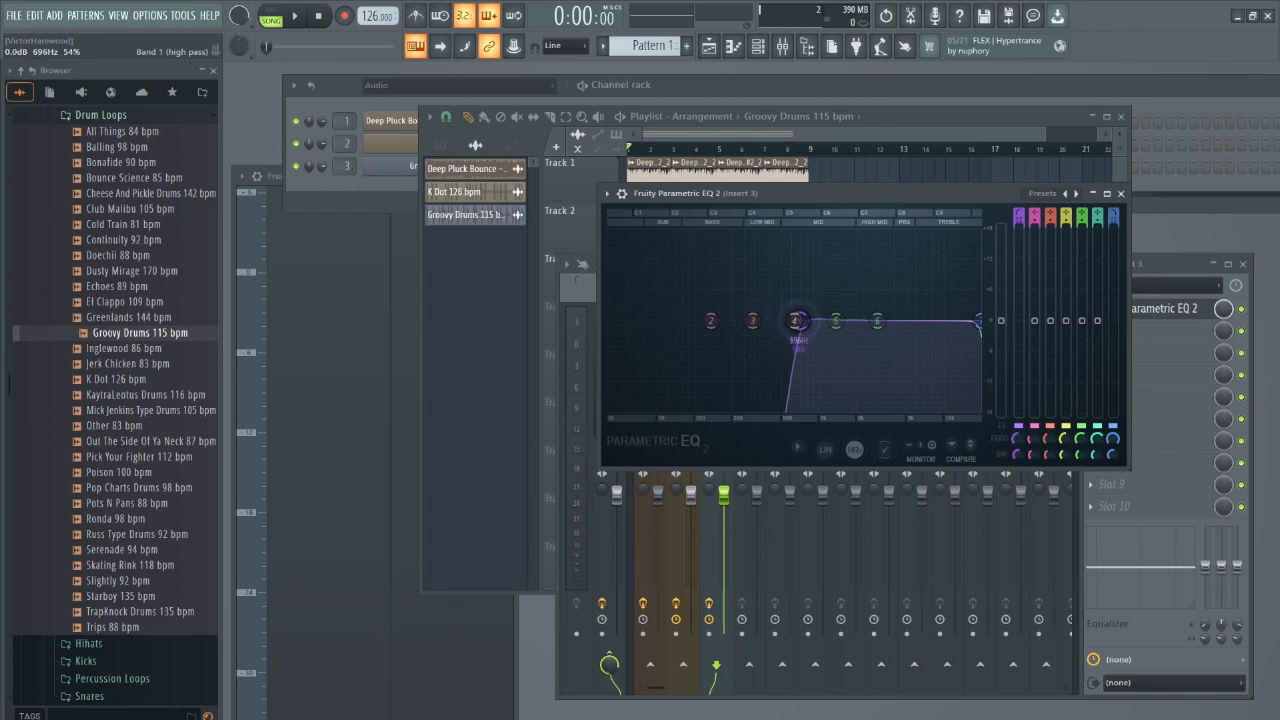
click(1121, 194)
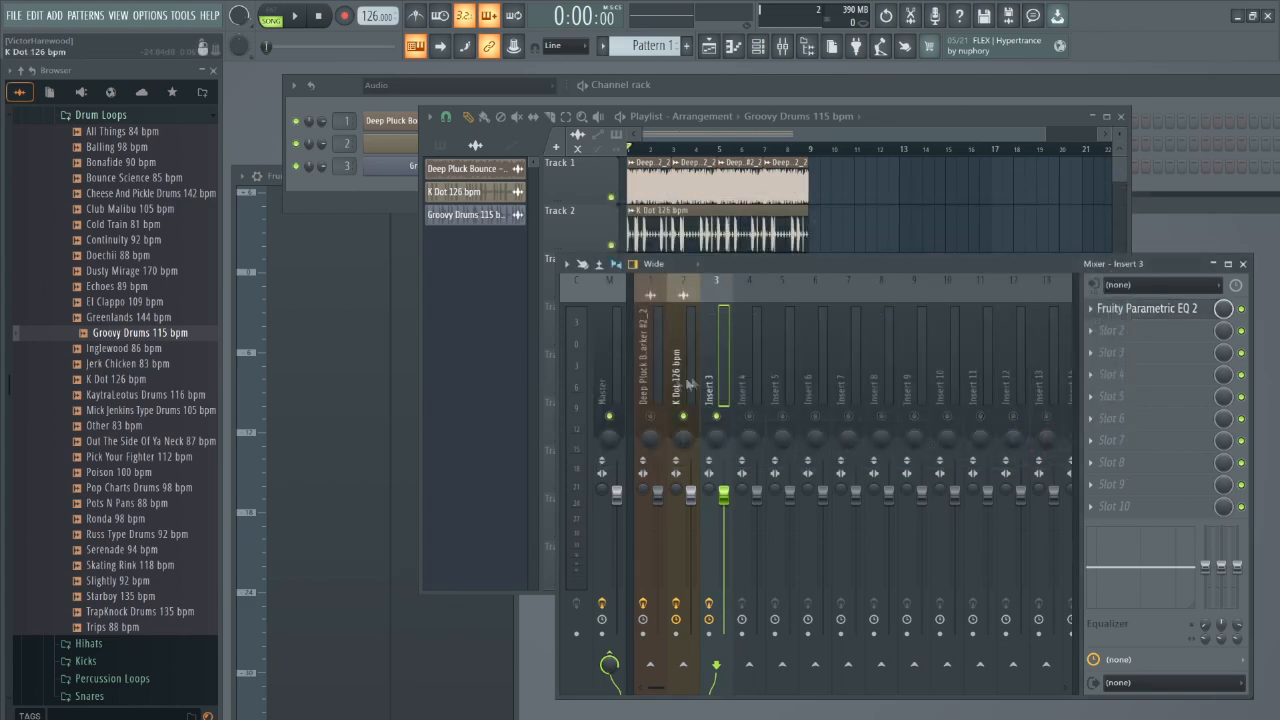
In the K Dot 126 bpm track's parametric EQ, lower band 7's low pass to about 603 Hz and disable band 1.
click(684, 375)
click(1146, 352)
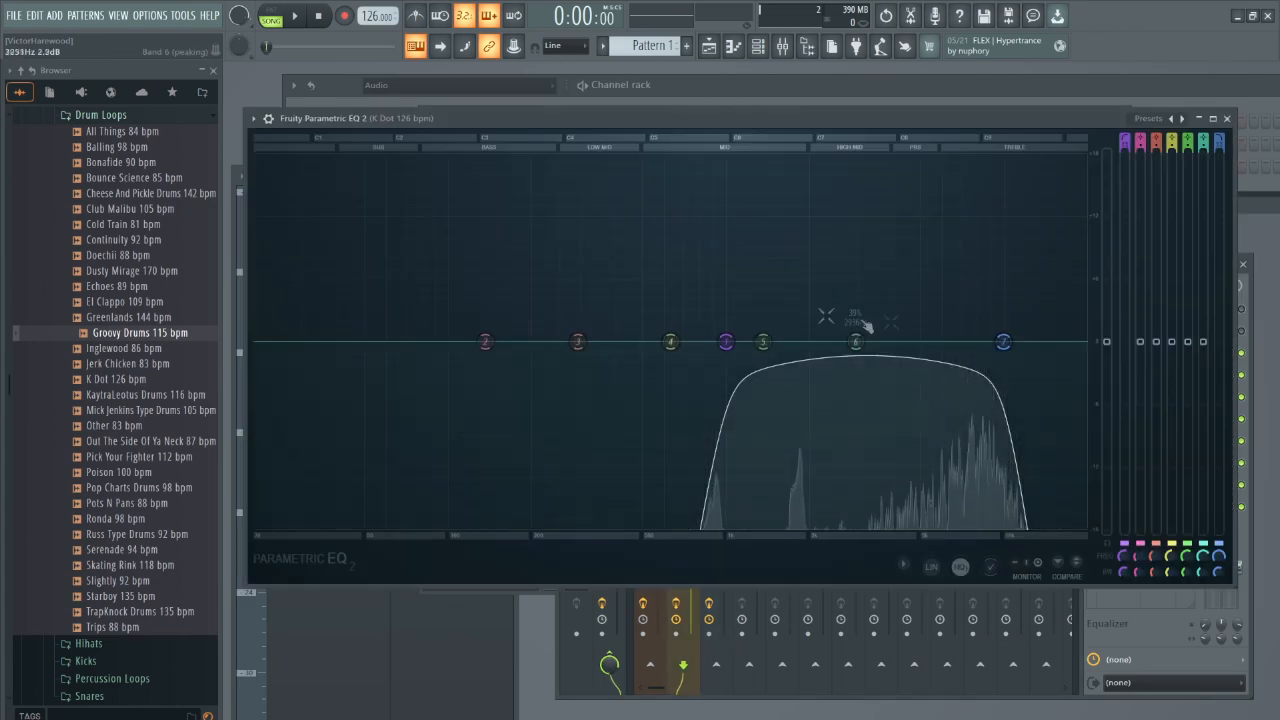
drag(727, 350, 256, 341)
drag(1006, 345, 665, 342)
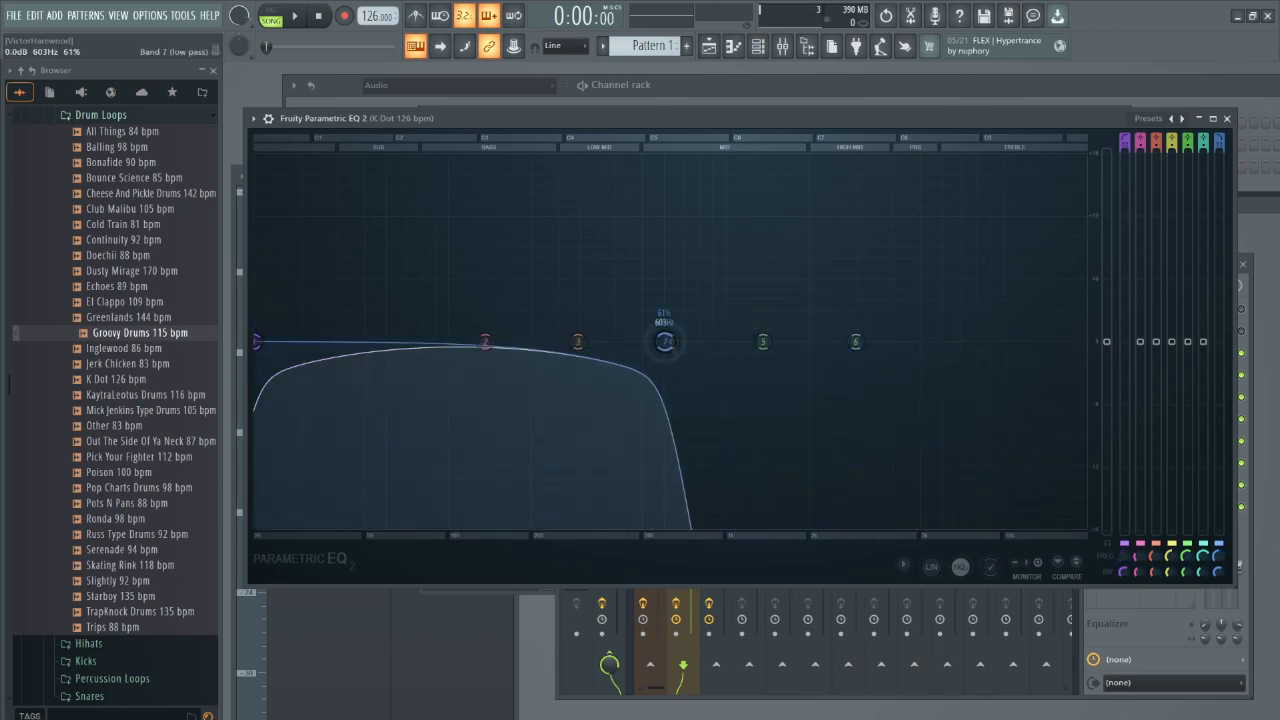
drag(1124, 137, 1124, 172)
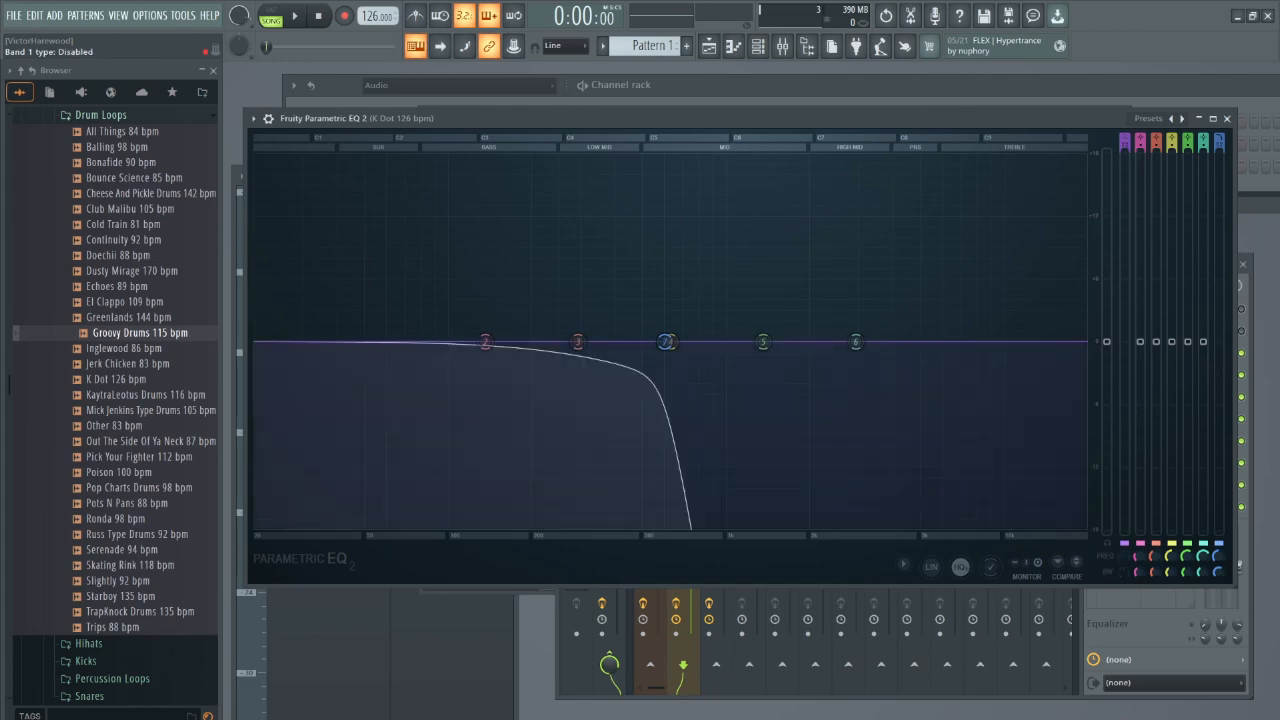
Raise the K Dot EQ's band 7 cutoff to about 900 Hz during playback, stop the song, and close the EQ.
click(295, 18)
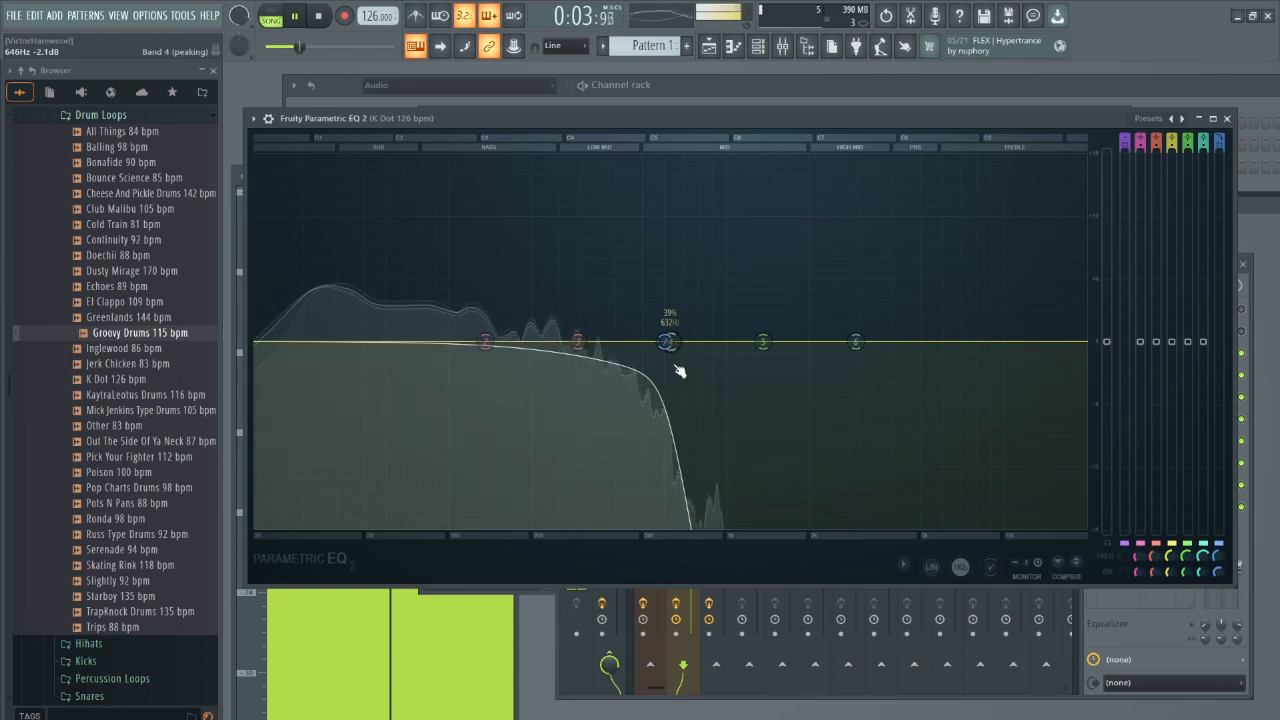
drag(665, 343, 713, 342)
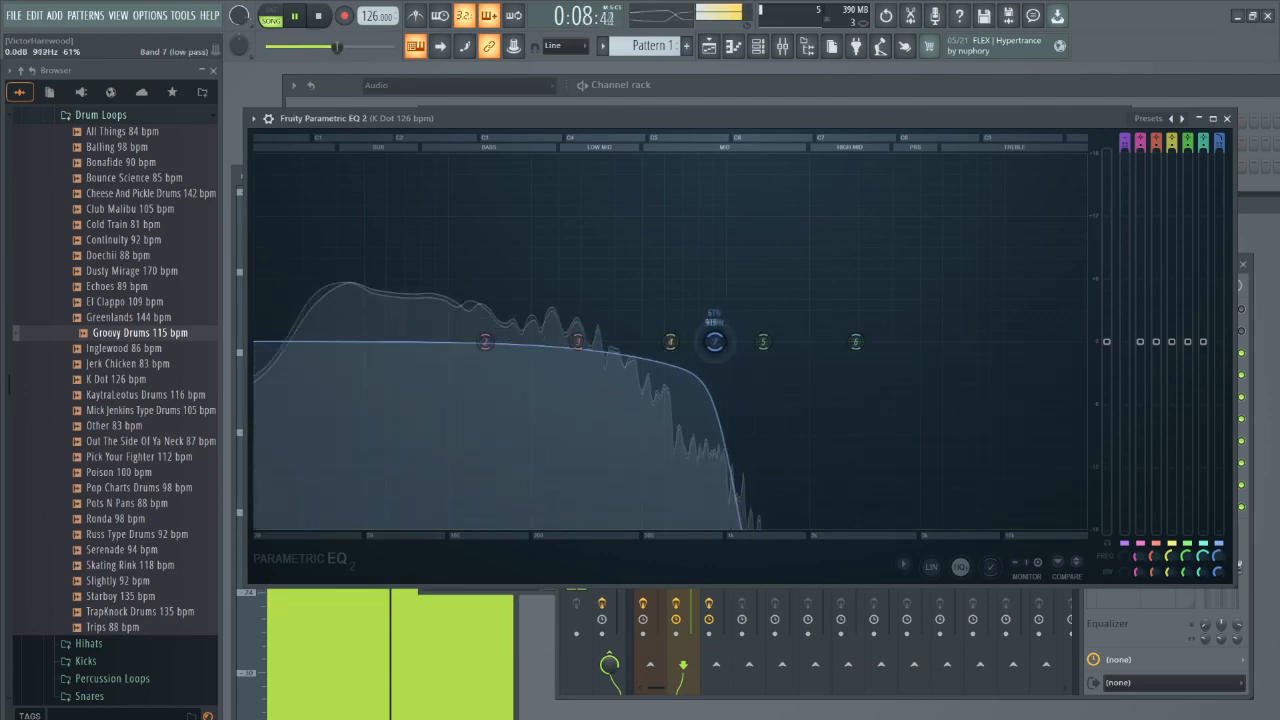
click(328, 16)
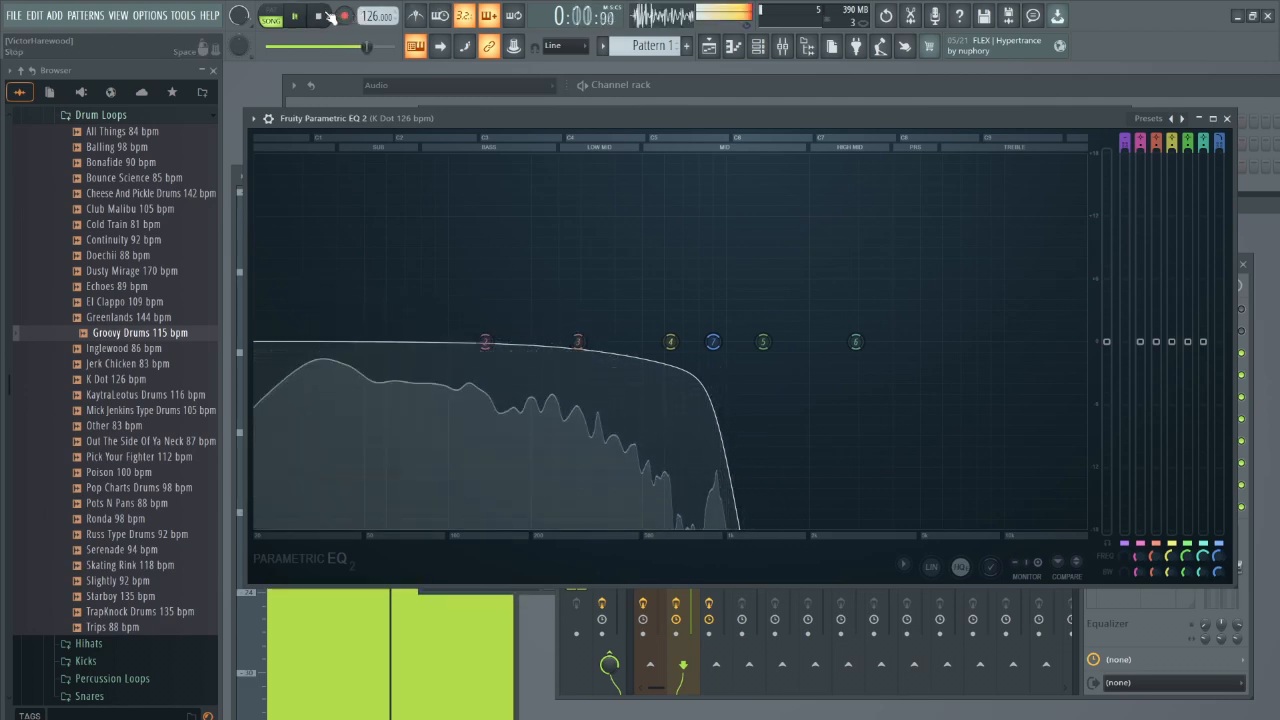
click(1213, 118)
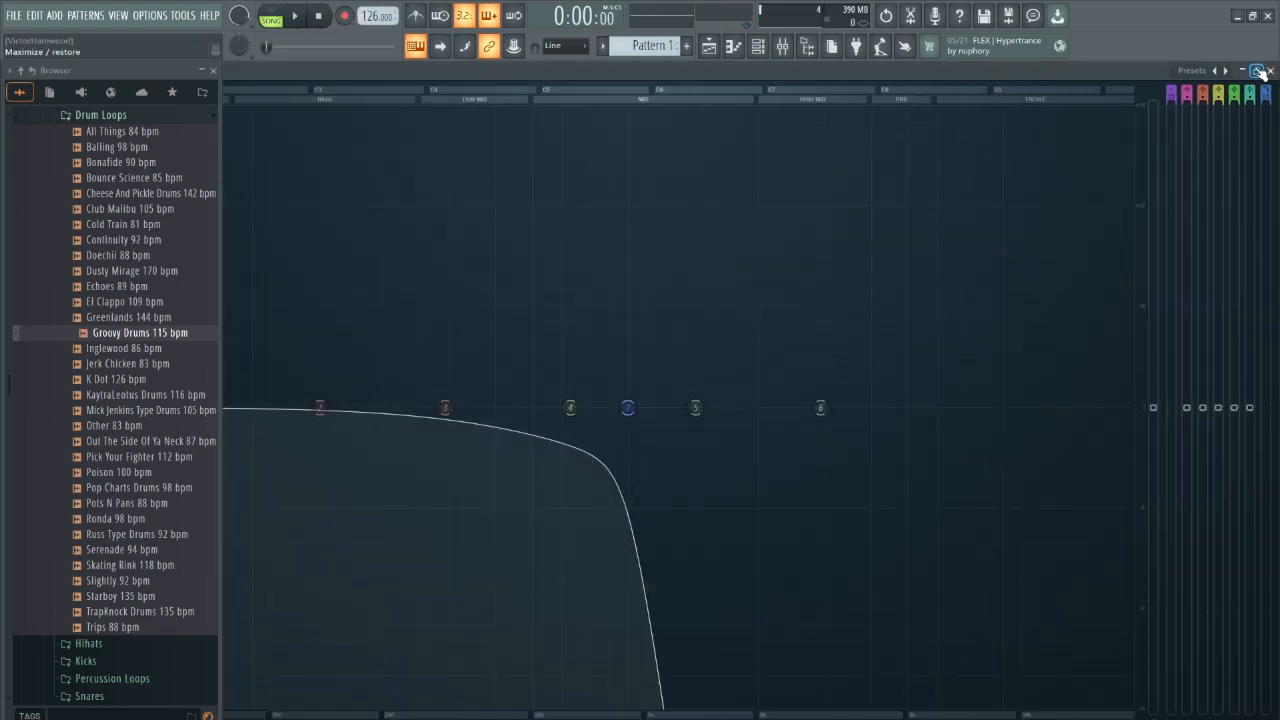
click(1258, 70)
click(1228, 119)
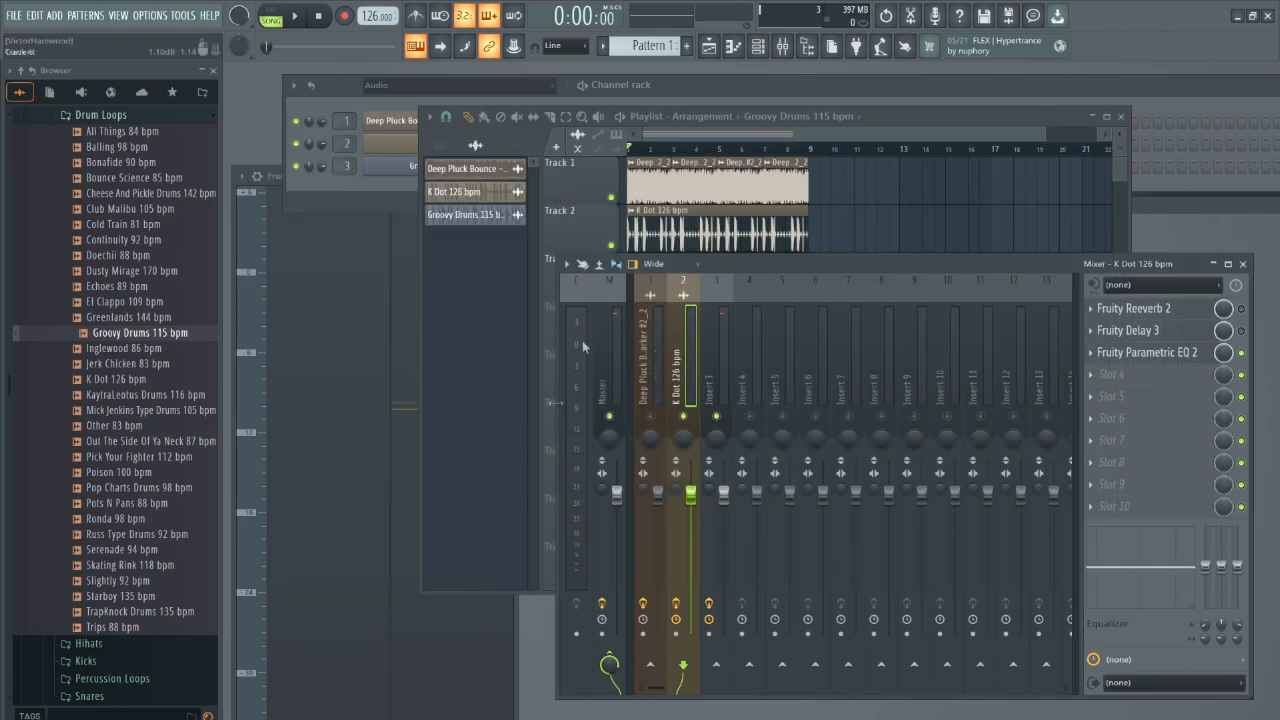
Preview the Inglewood 86 bpm drum loop and place it at the start of Track 4 in the playlist.
click(786, 140)
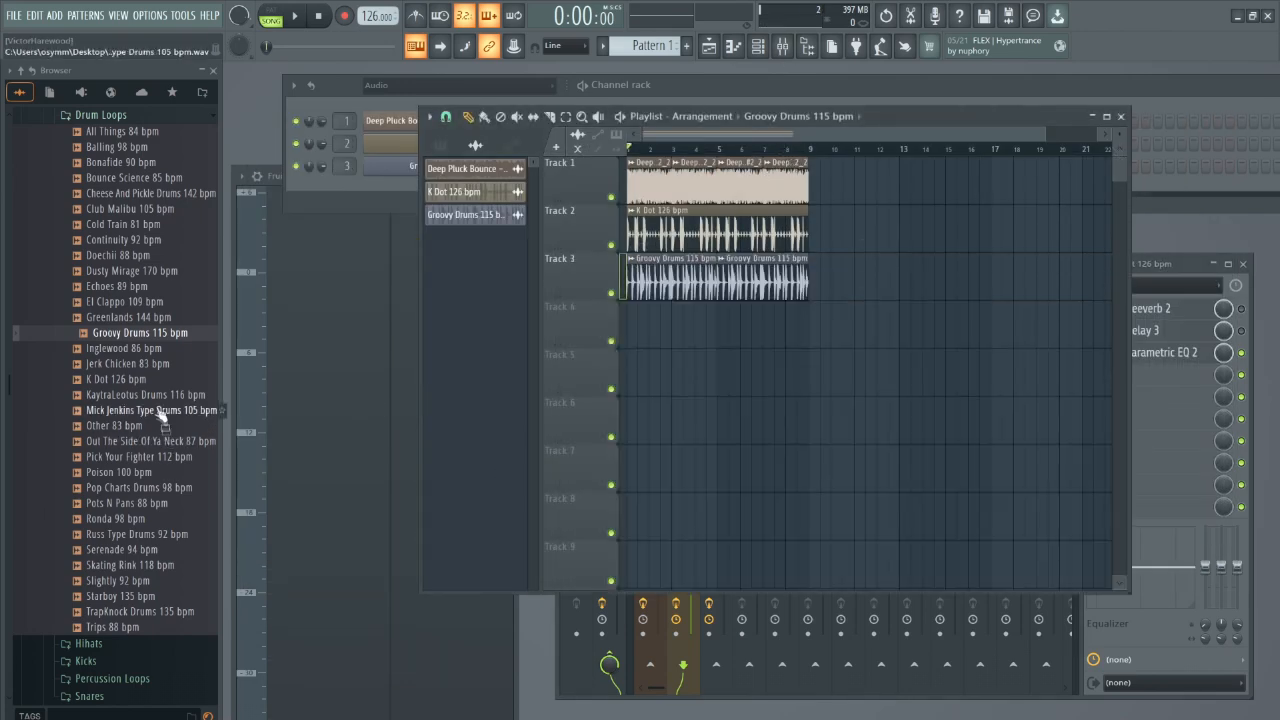
click(124, 350)
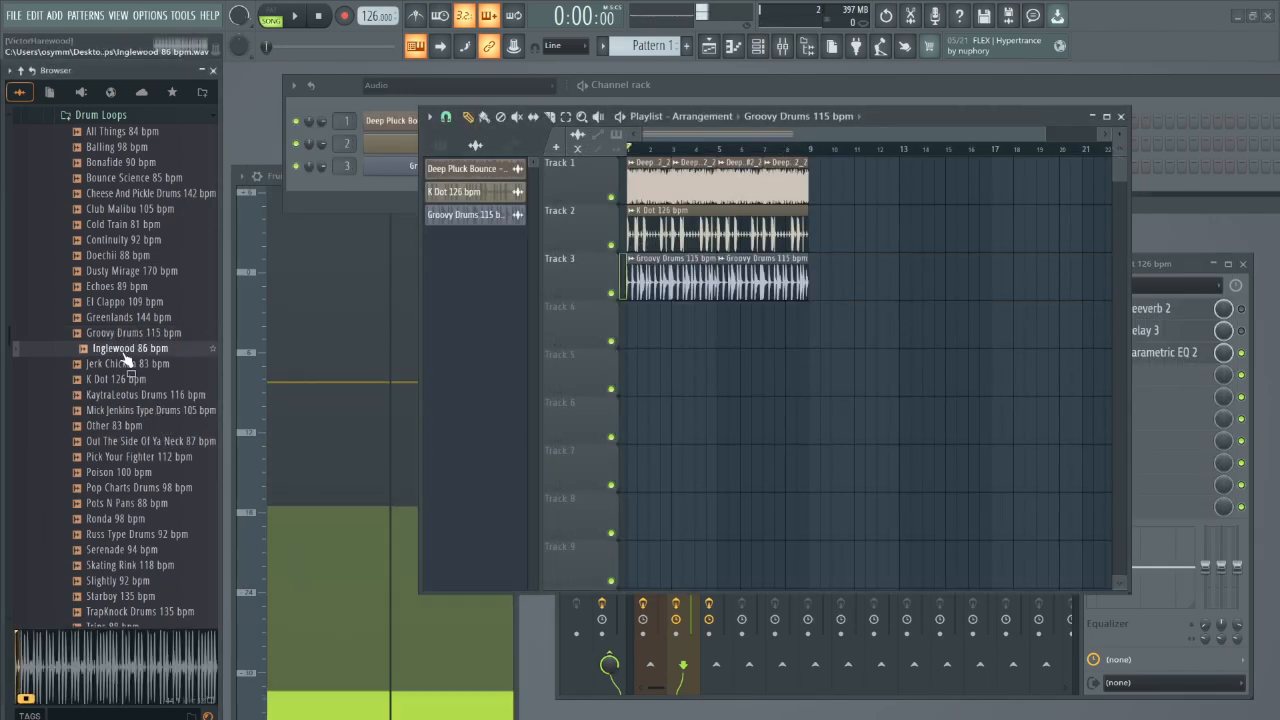
drag(124, 358, 634, 330)
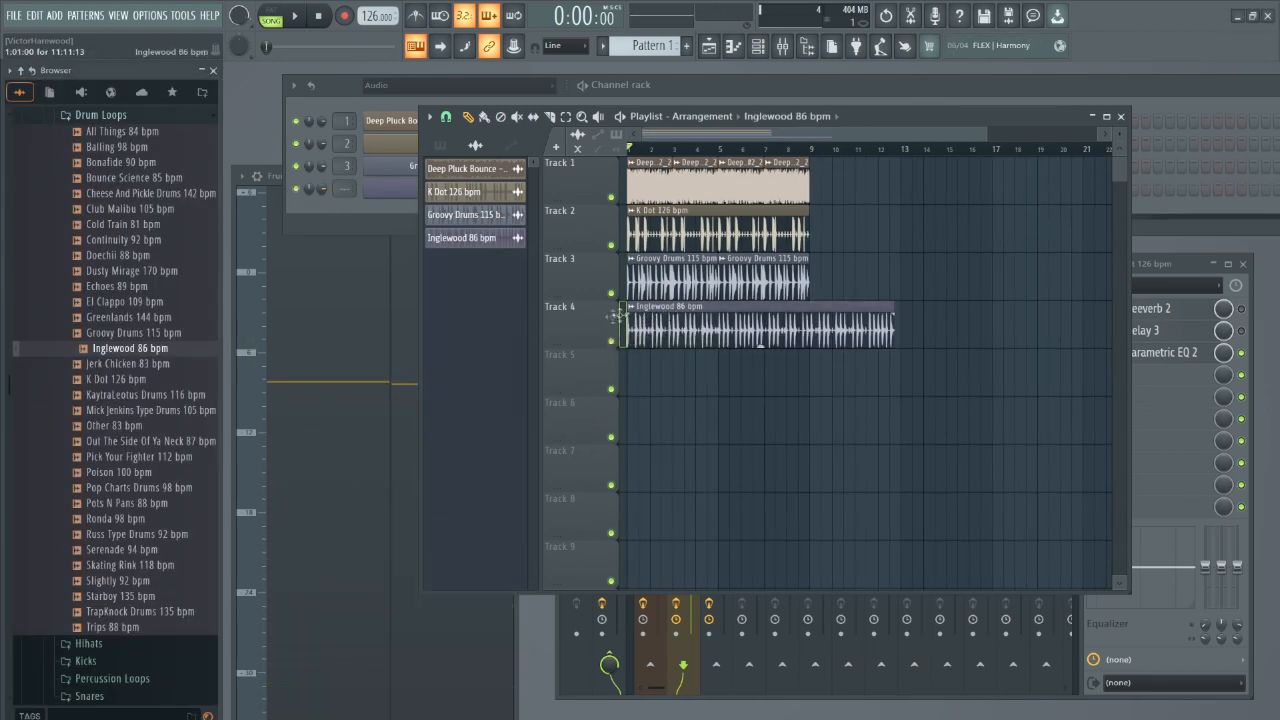
Stretch the Inglewood 86 bpm loop to 32 beats using Stretch mode.
click(631, 307)
click(679, 434)
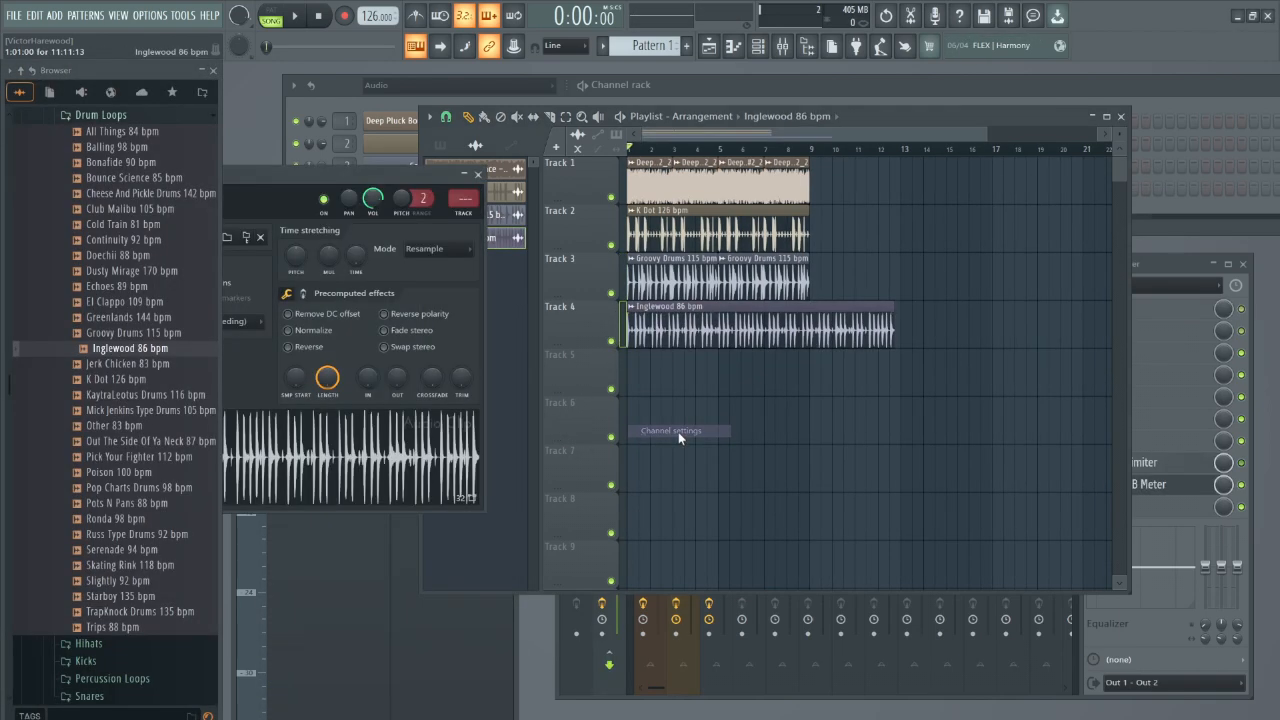
click(411, 249)
click(415, 282)
right_click(350, 258)
click(390, 271)
click(668, 562)
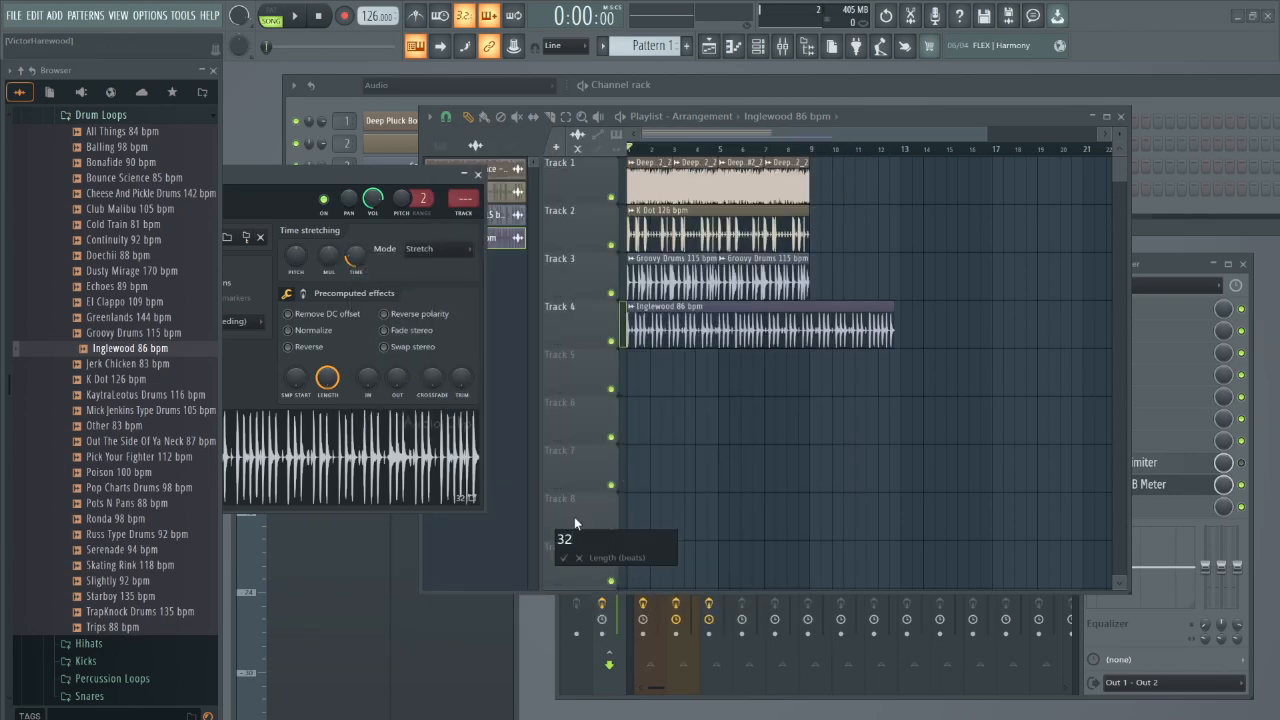
key(Return)
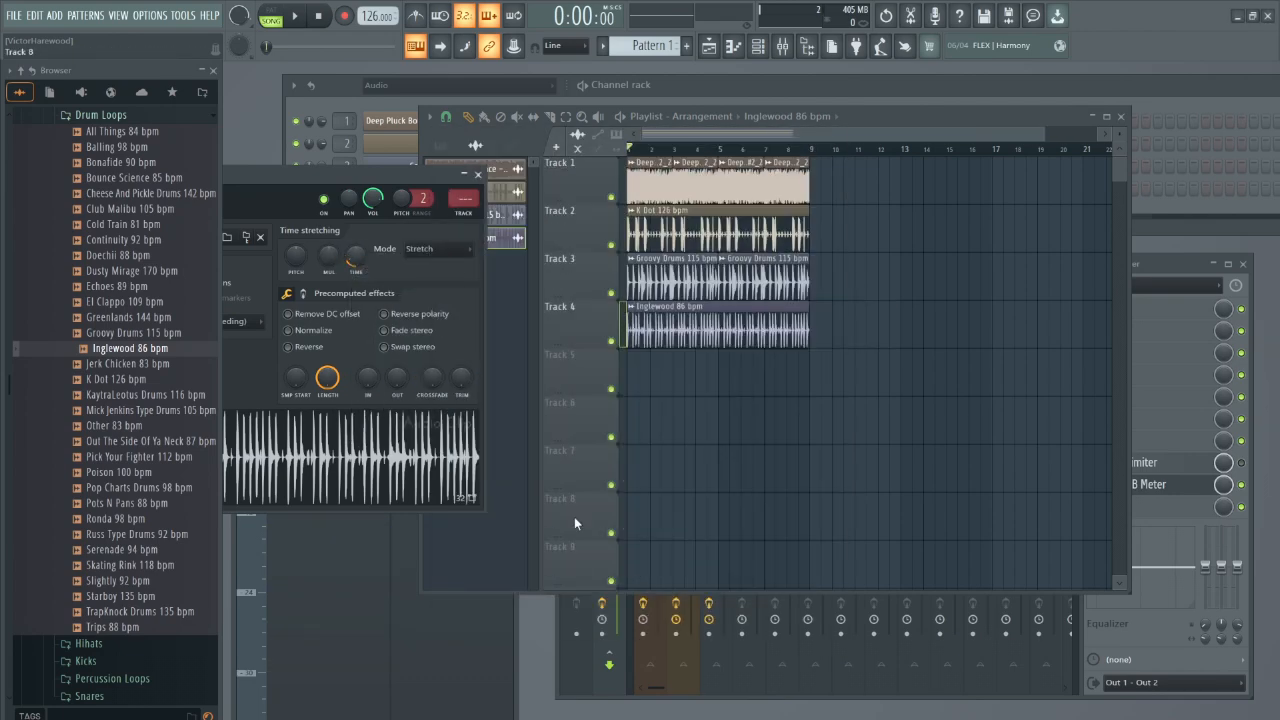
Close the Inglewood channel settings, play the arrangement to check the mixer levels, and stop playback.
click(478, 175)
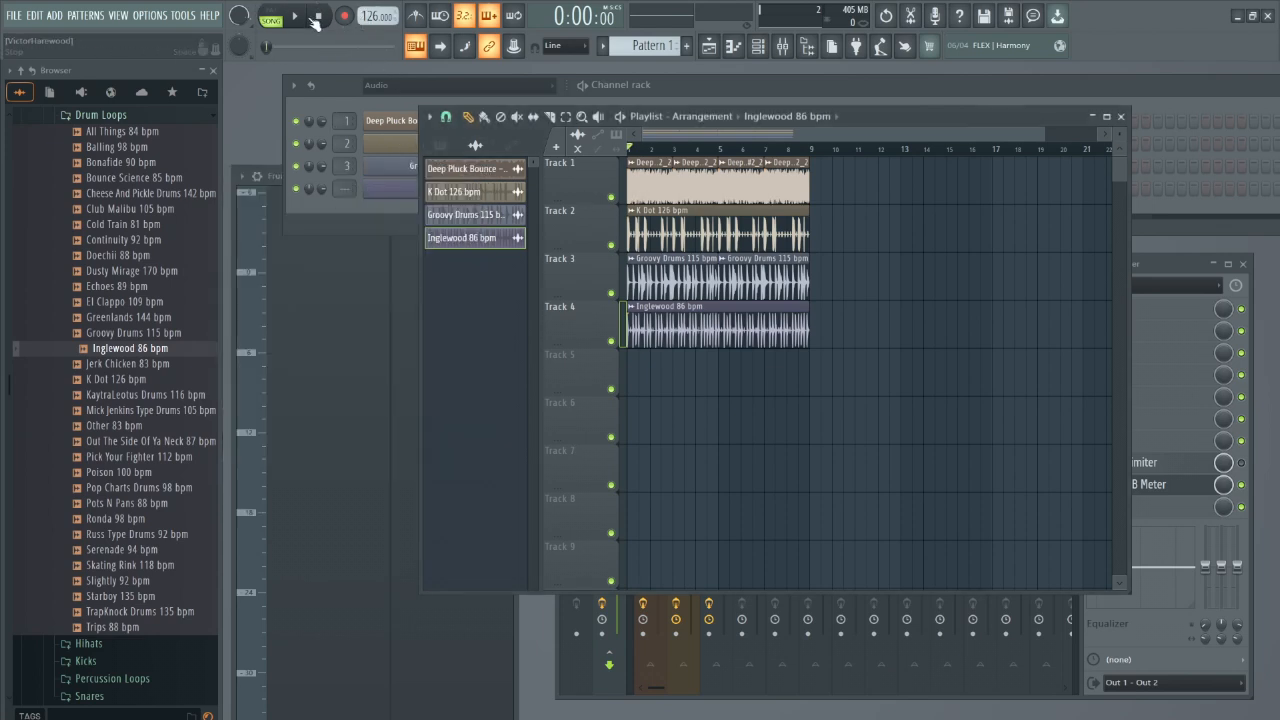
key(space)
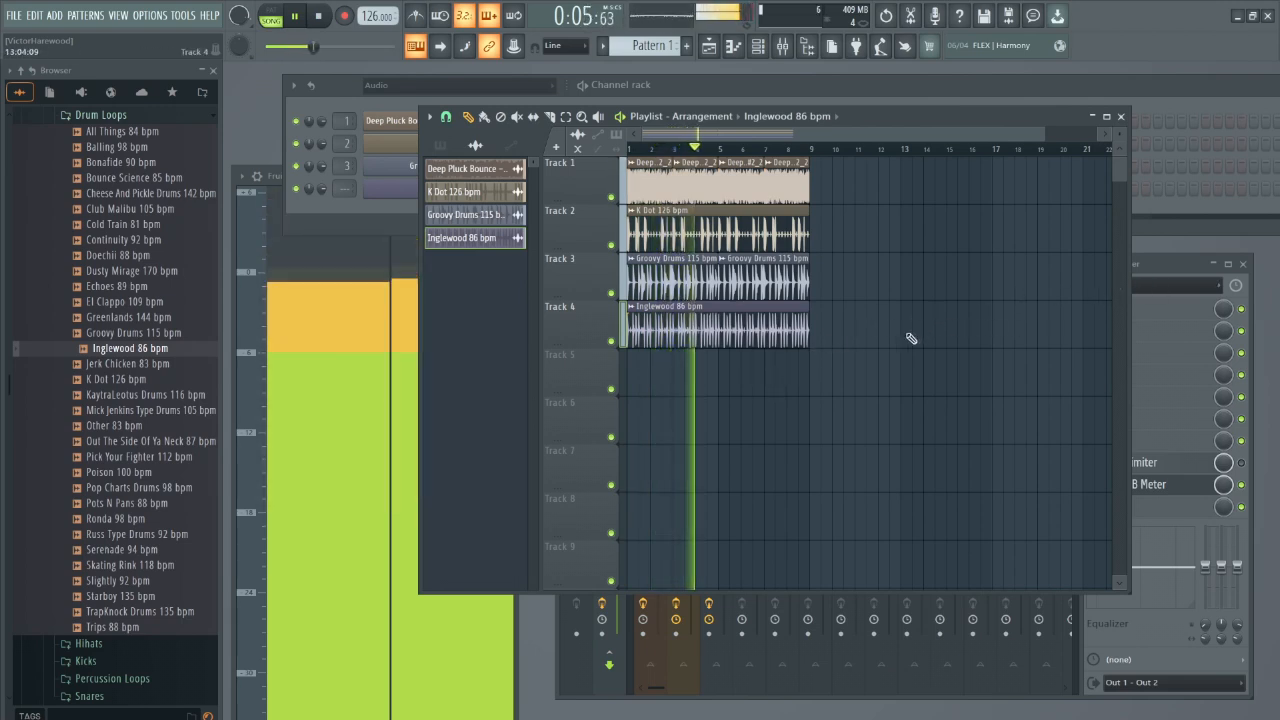
click(1171, 279)
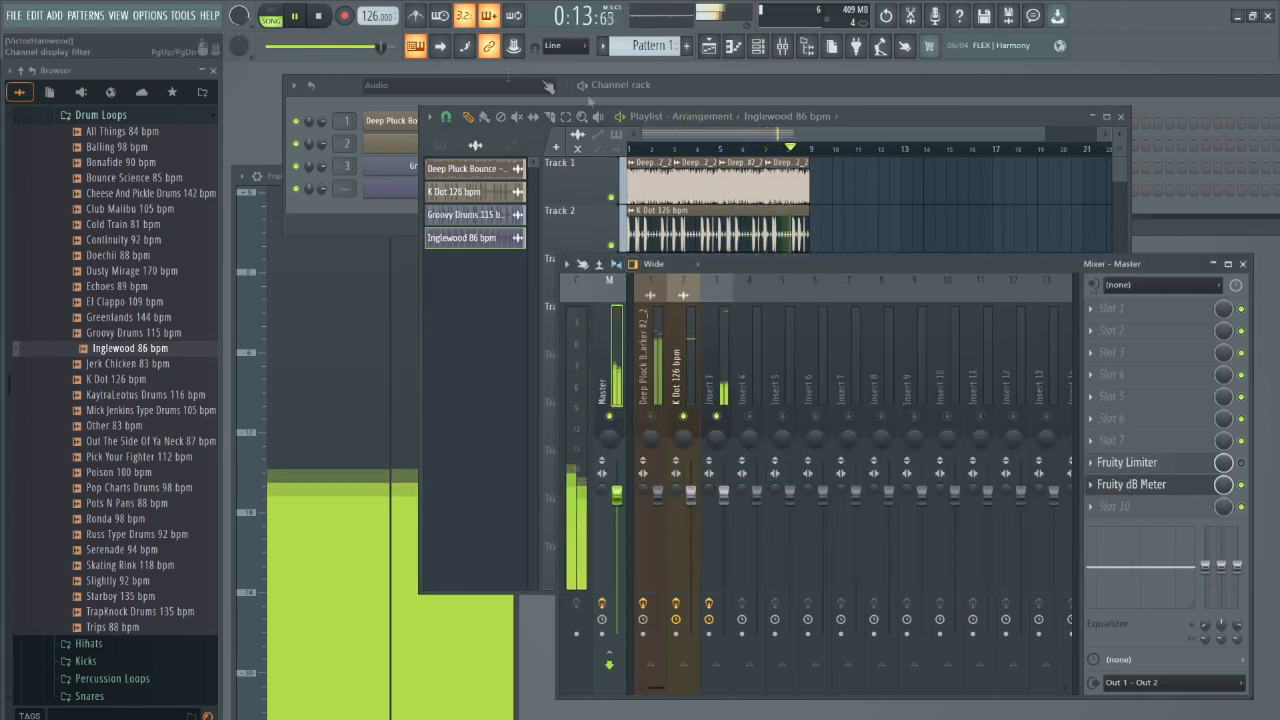
key(space)
click(747, 137)
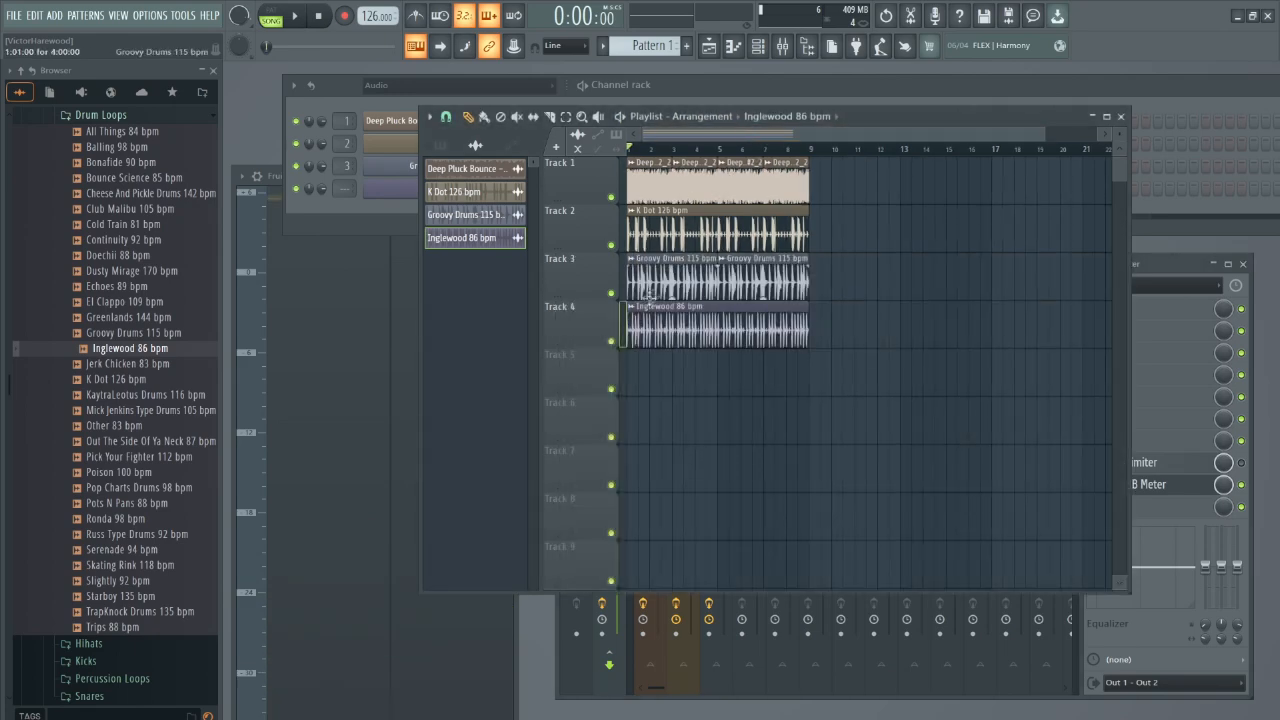
Route the Inglewood 86 bpm channel to mixer track 4 and close its channel settings.
click(631, 308)
click(686, 433)
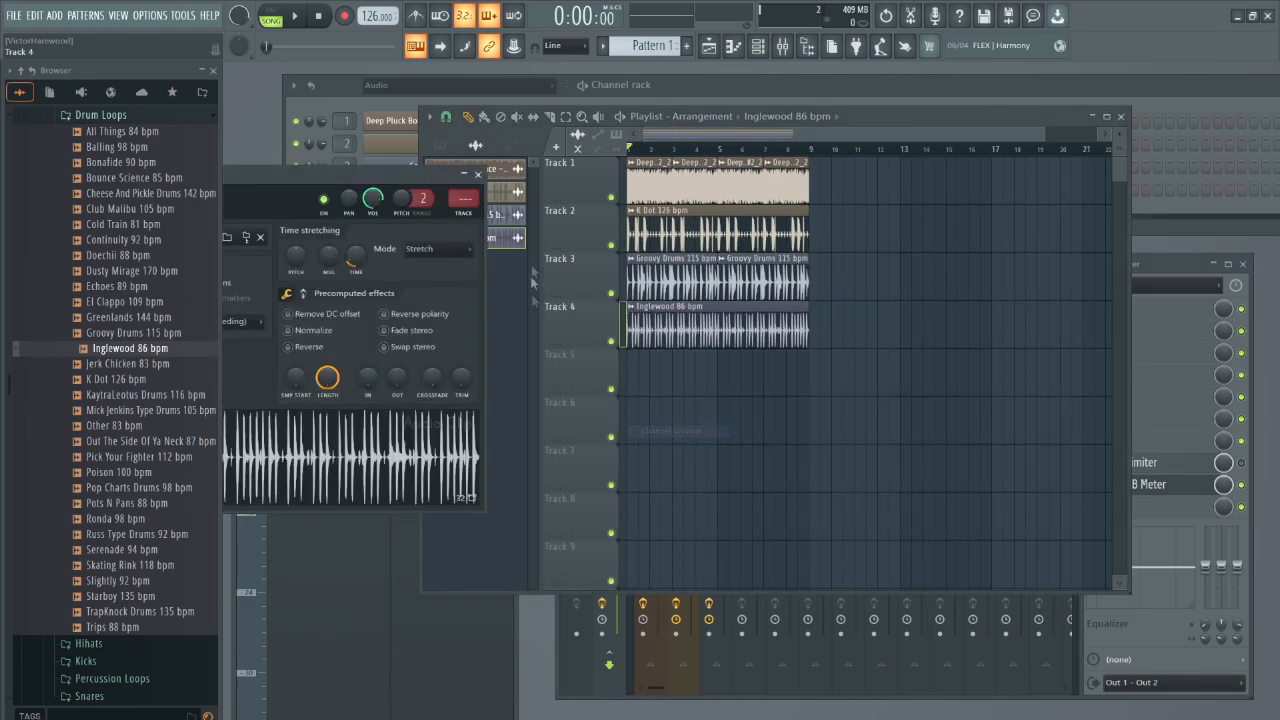
drag(463, 198, 463, 178)
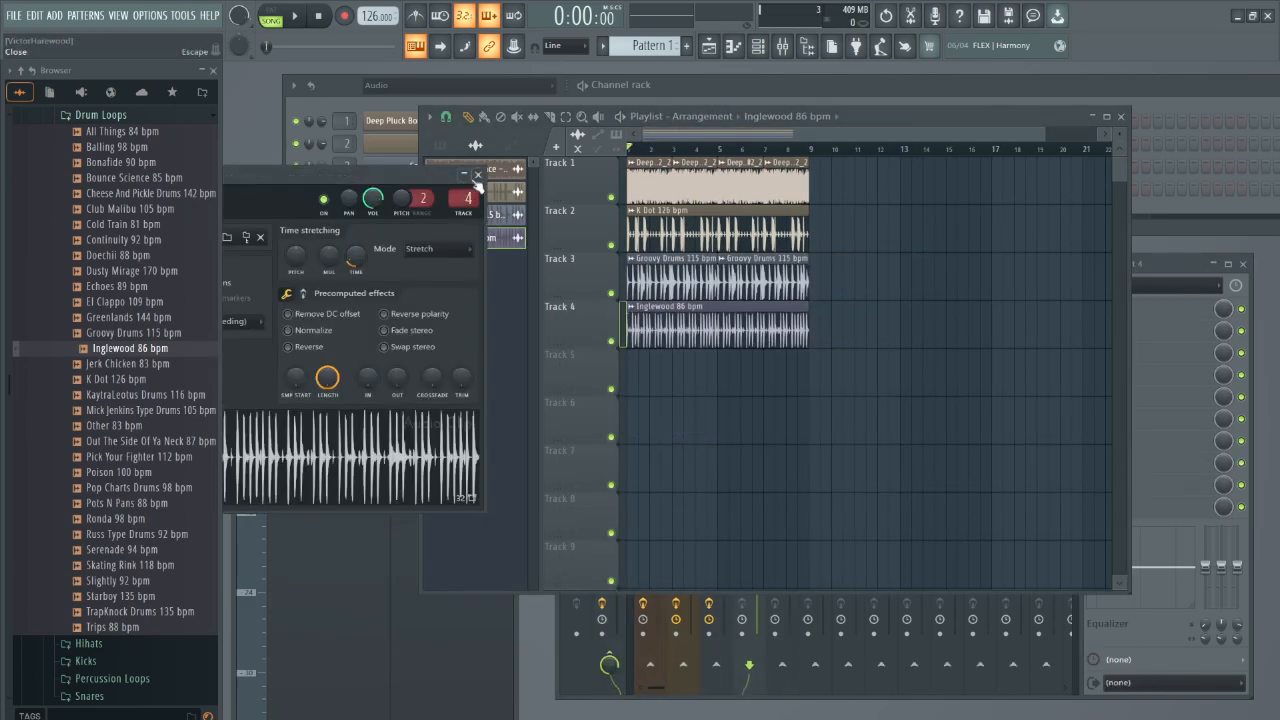
click(478, 175)
Add a Fruity Parametric EQ 2 to the first effect slot of mixer Insert 4.
click(1181, 268)
click(1110, 298)
click(838, 487)
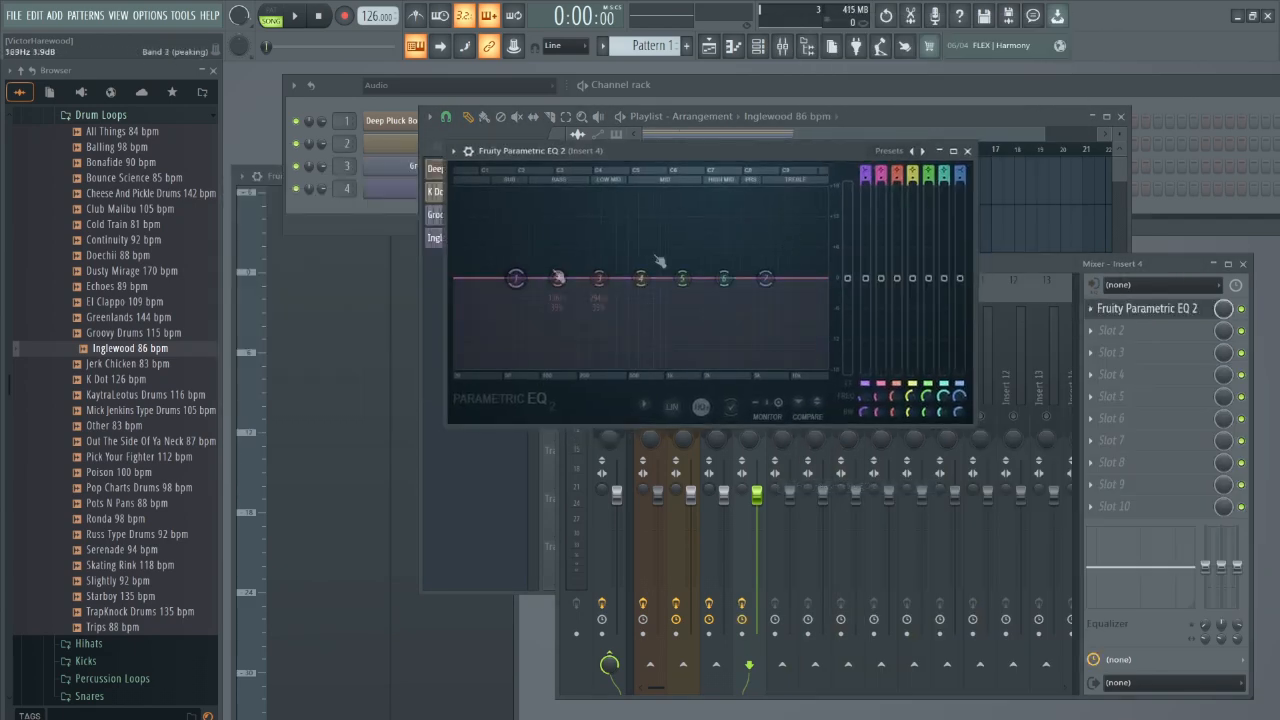
Isolate the mids in Insert 4's EQ with a Steep 8 high pass on band 1 and a steep low pass on band 7.
drag(516, 279, 588, 366)
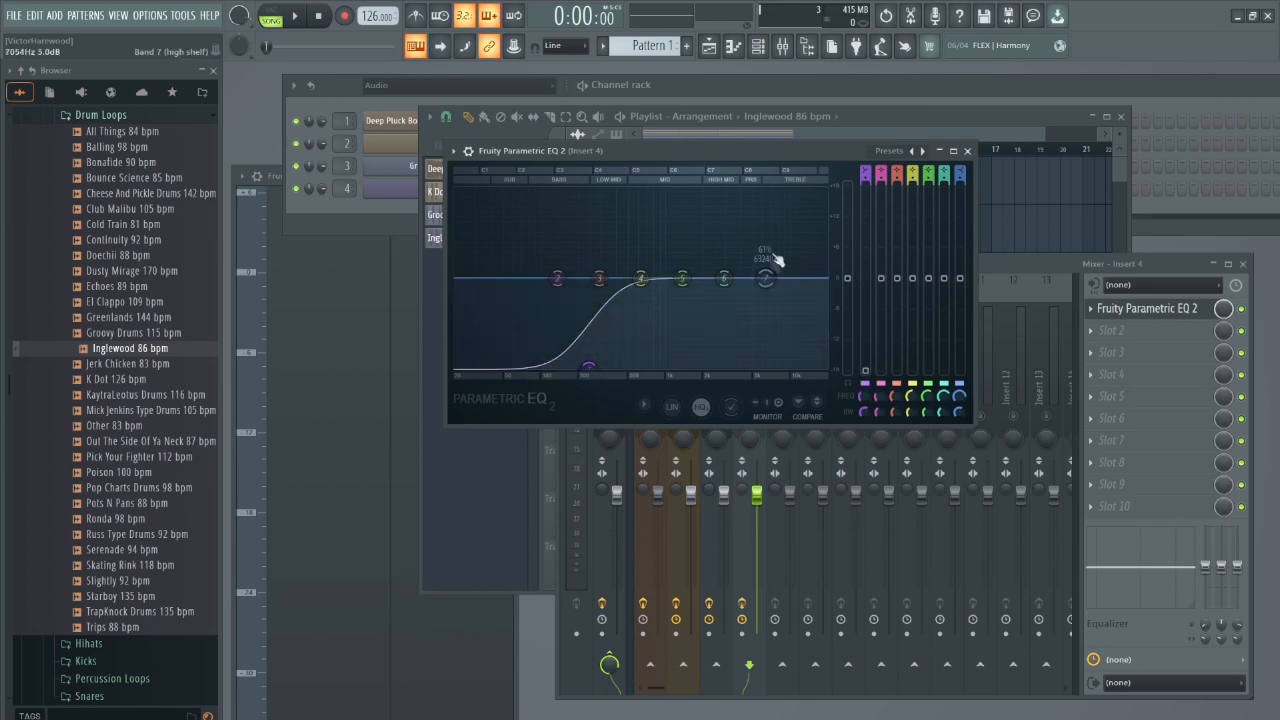
drag(765, 279, 703, 368)
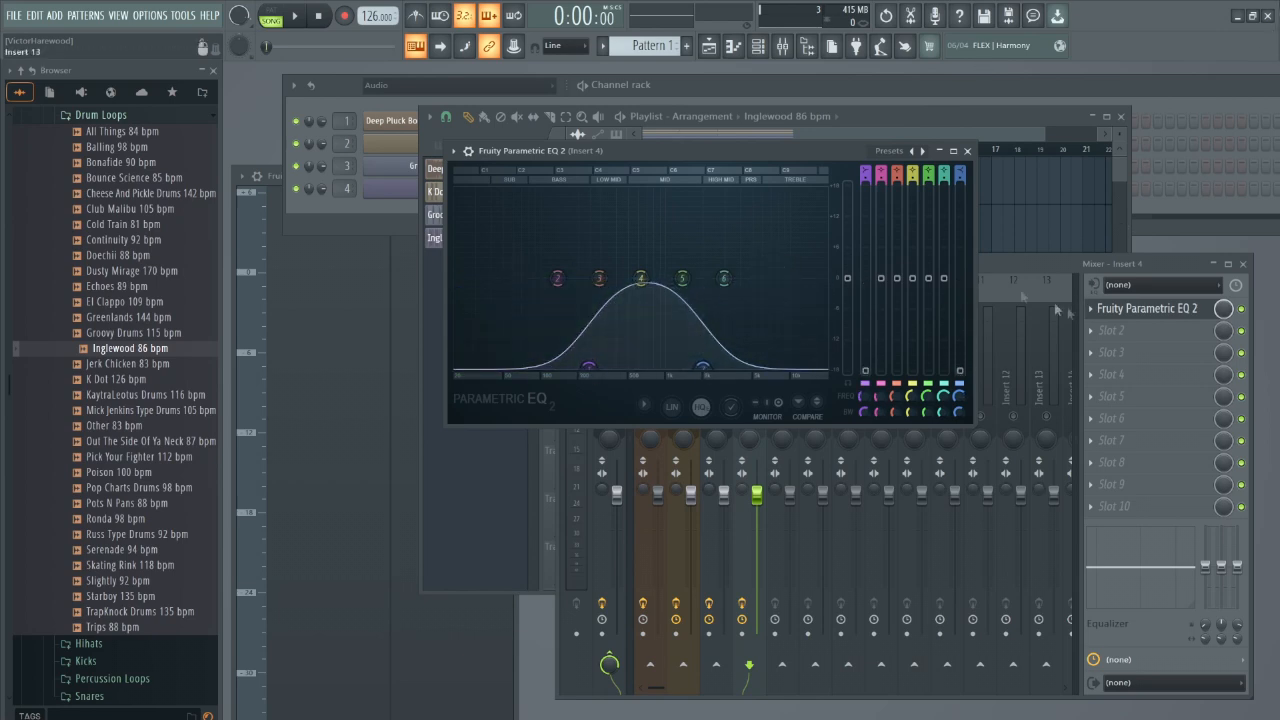
mouse_move(866, 174)
mouse_down()
mouse_move(866, 213)
mouse_move(866, 171)
mouse_up()
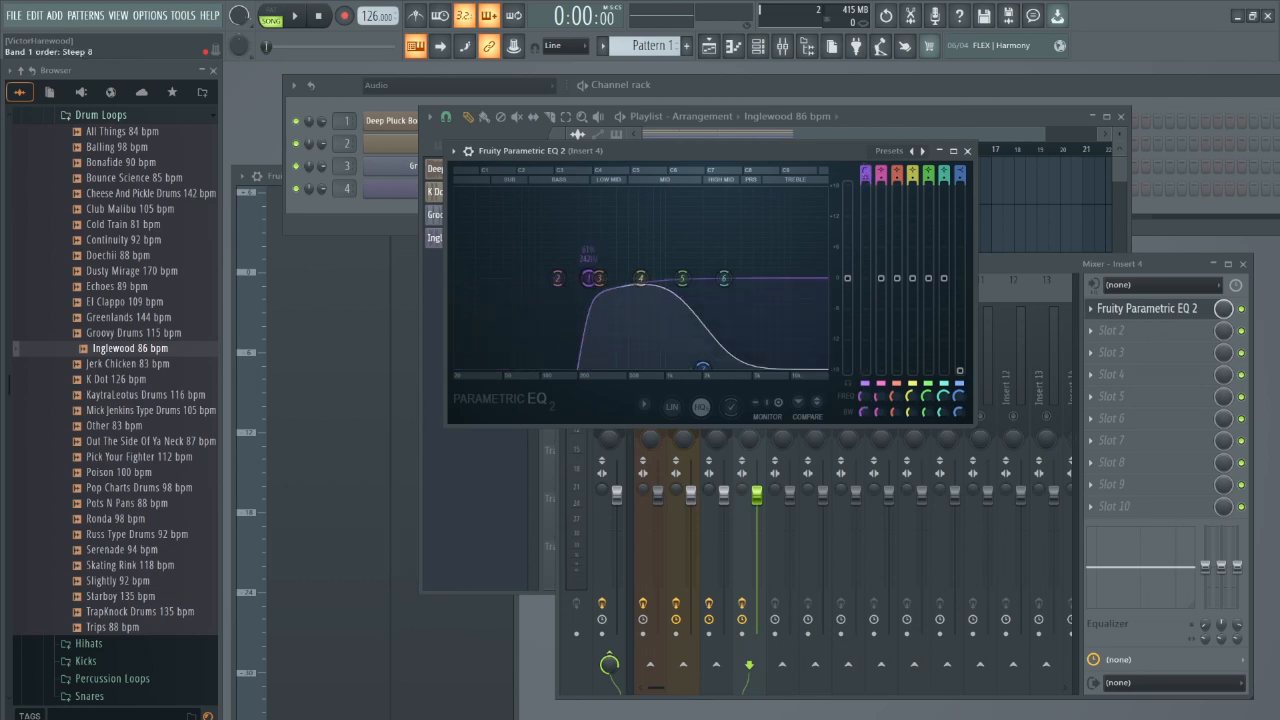
mouse_move(961, 174)
mouse_down()
mouse_move(961, 197)
mouse_move(961, 171)
mouse_up()
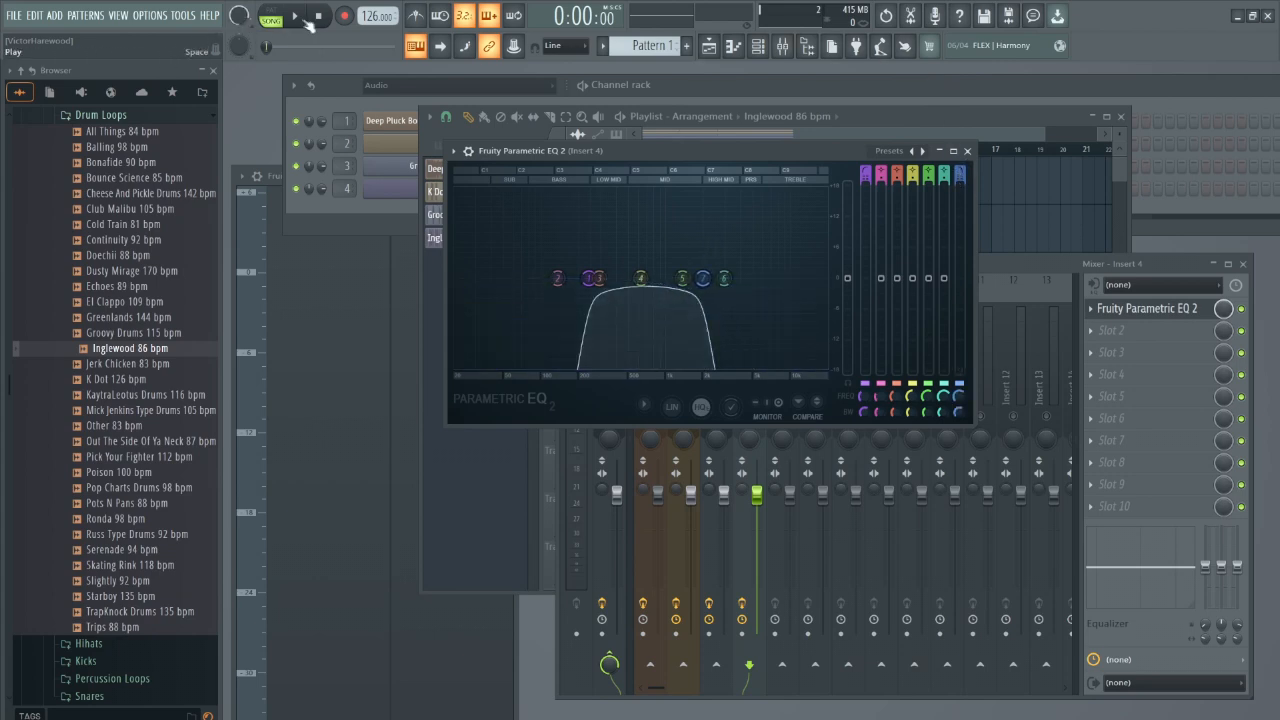
Play the song to audition the Insert 4 EQ, close the EQ, and stop playback.
click(297, 17)
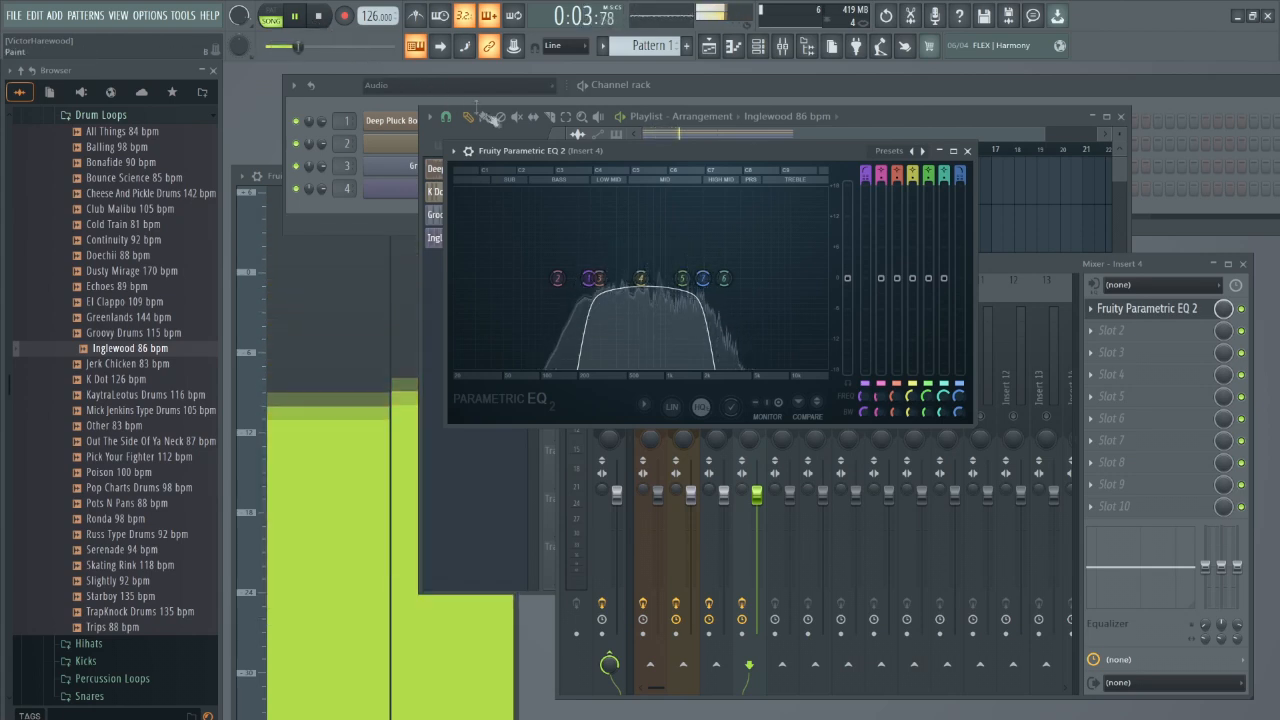
click(967, 151)
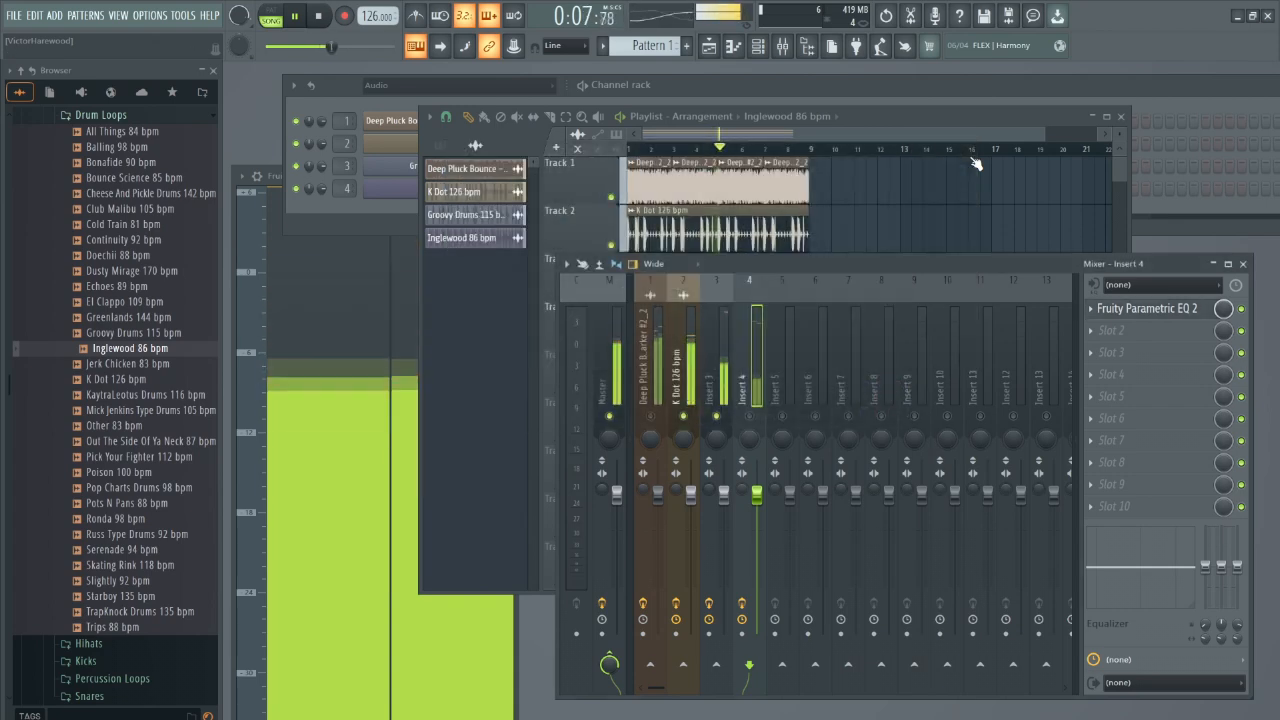
click(318, 16)
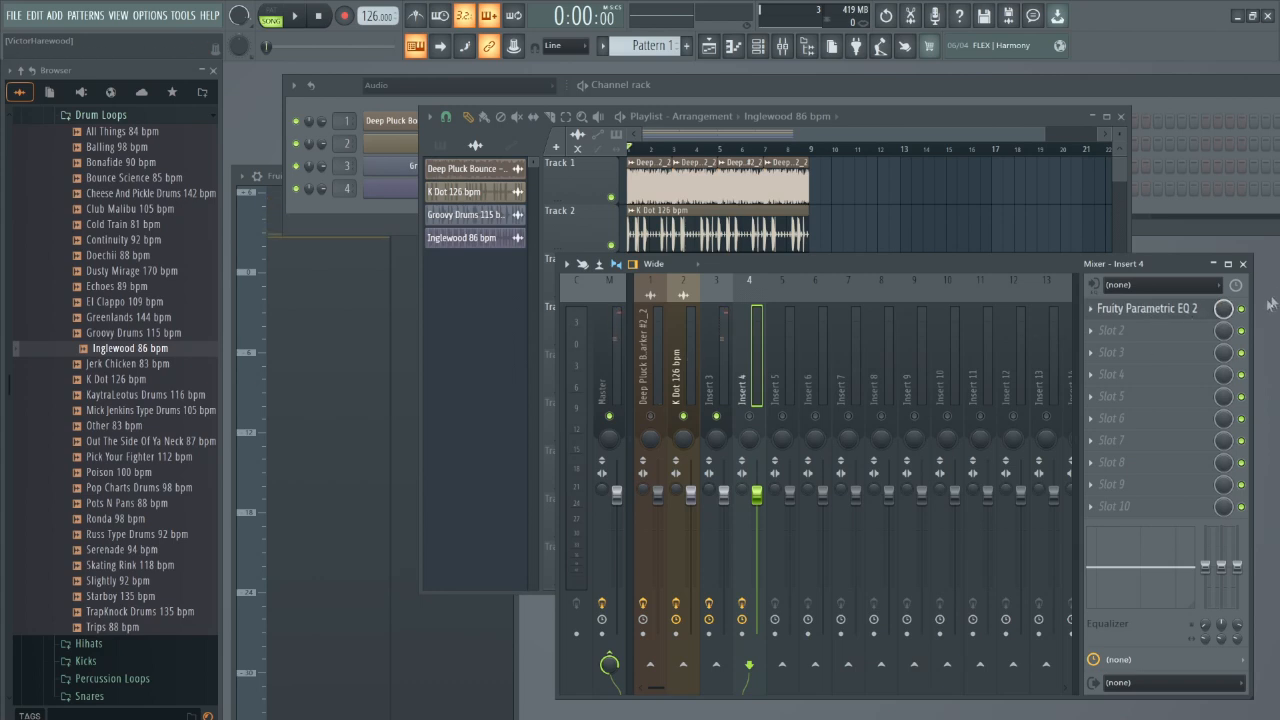
Review the effects on the K Dot, Insert 3 and Insert 4 mixer tracks while playing the song, and stop playback.
click(722, 370)
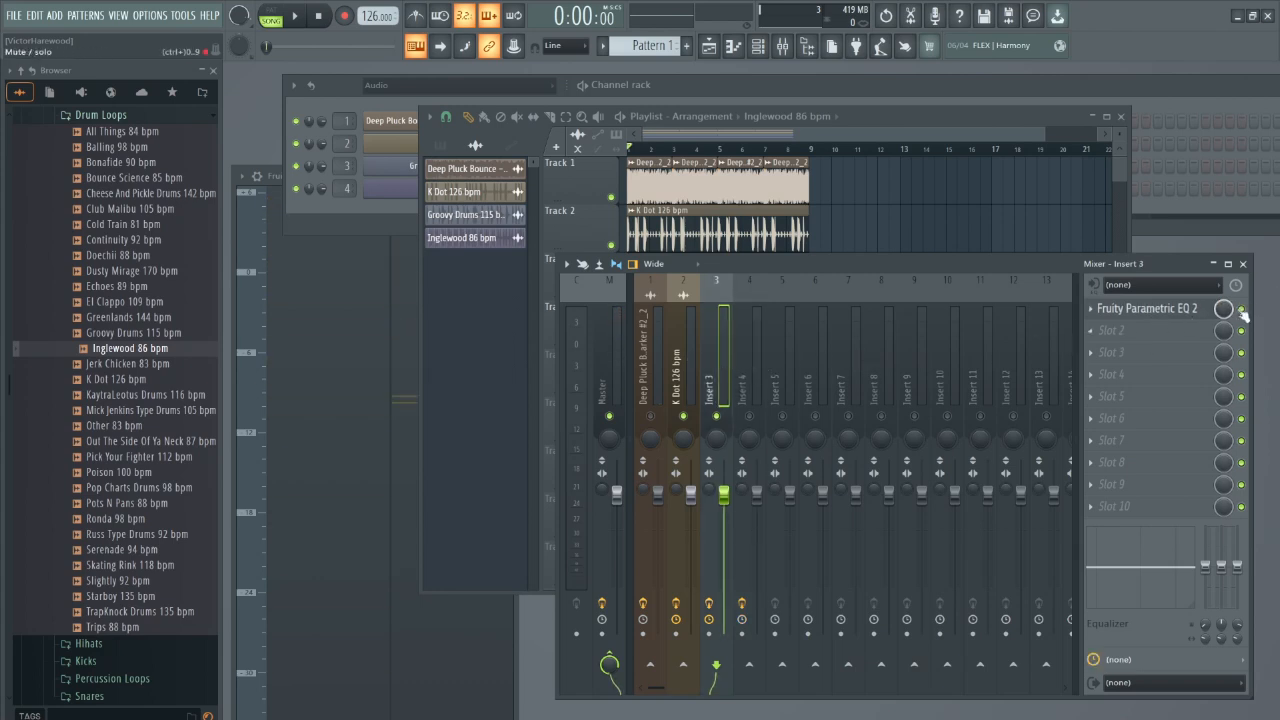
key(Left)
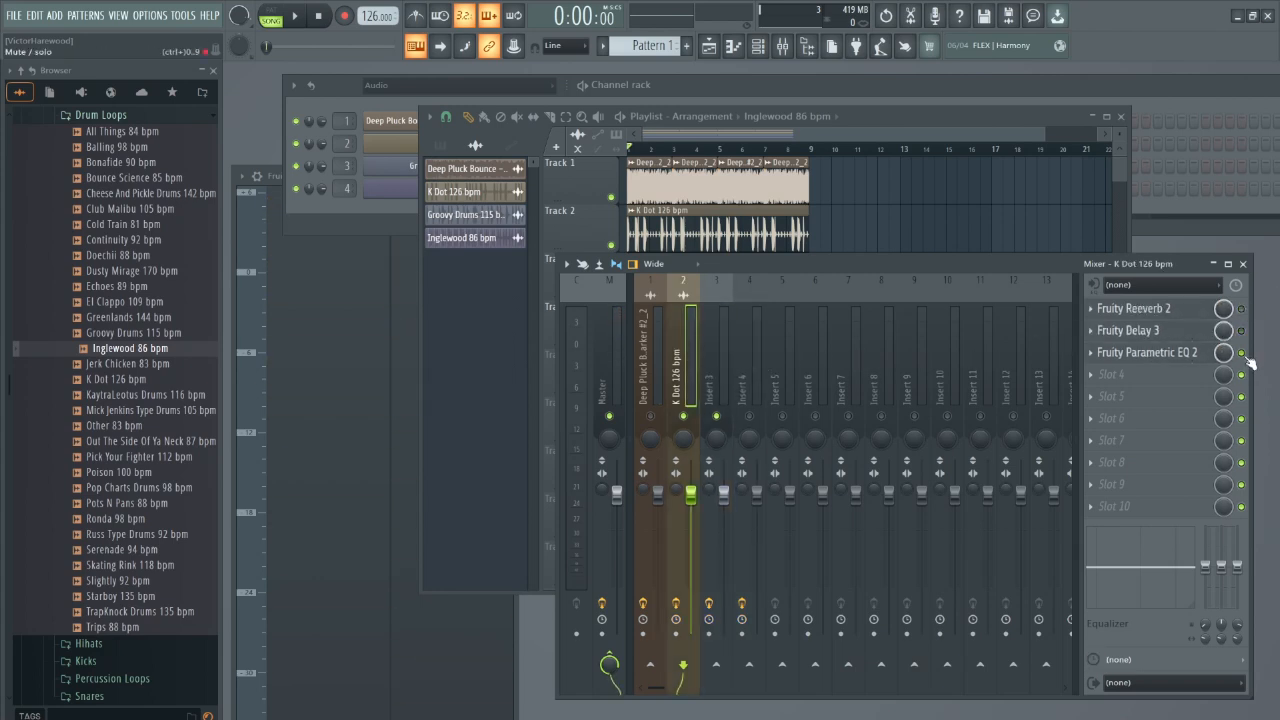
click(296, 17)
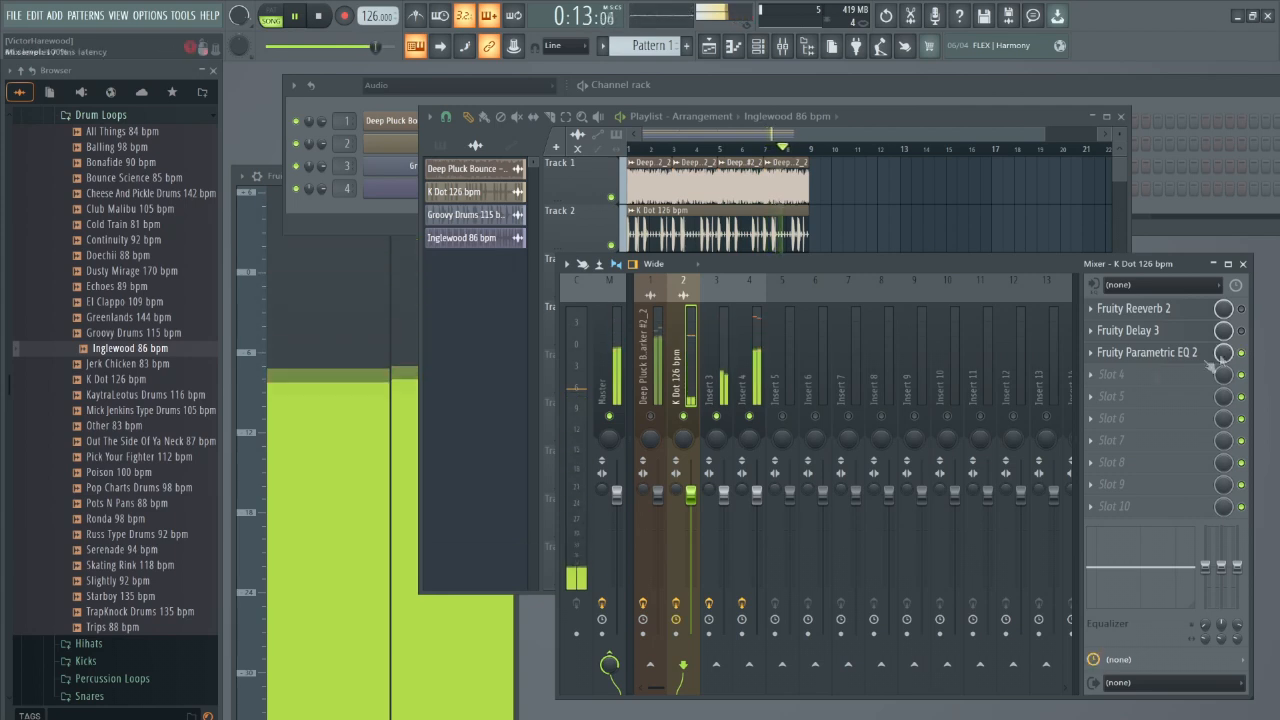
click(727, 363)
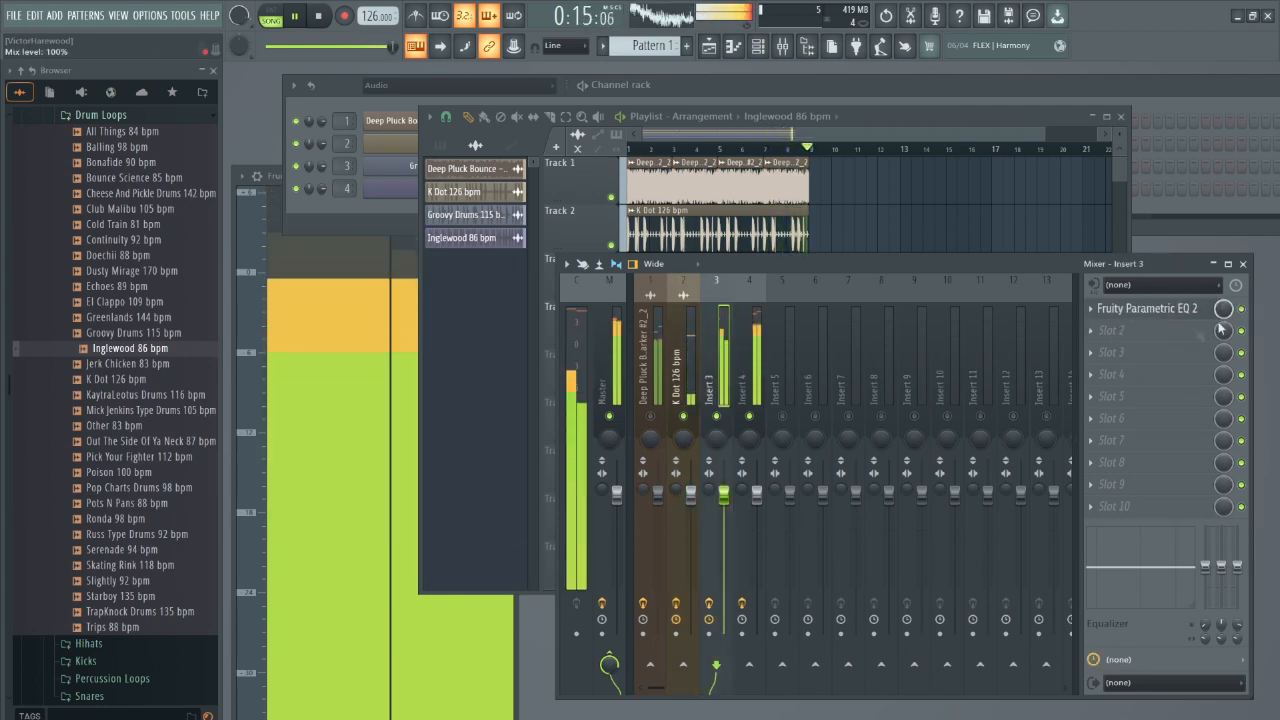
click(750, 361)
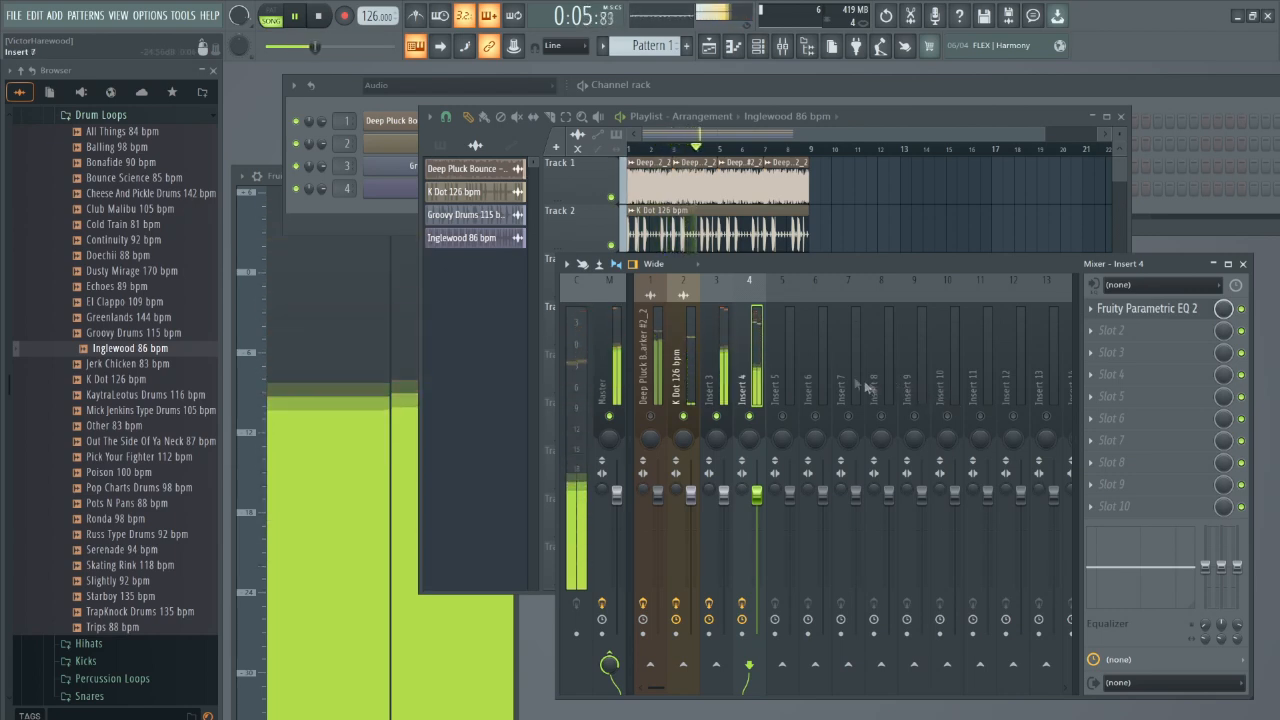
key(space)
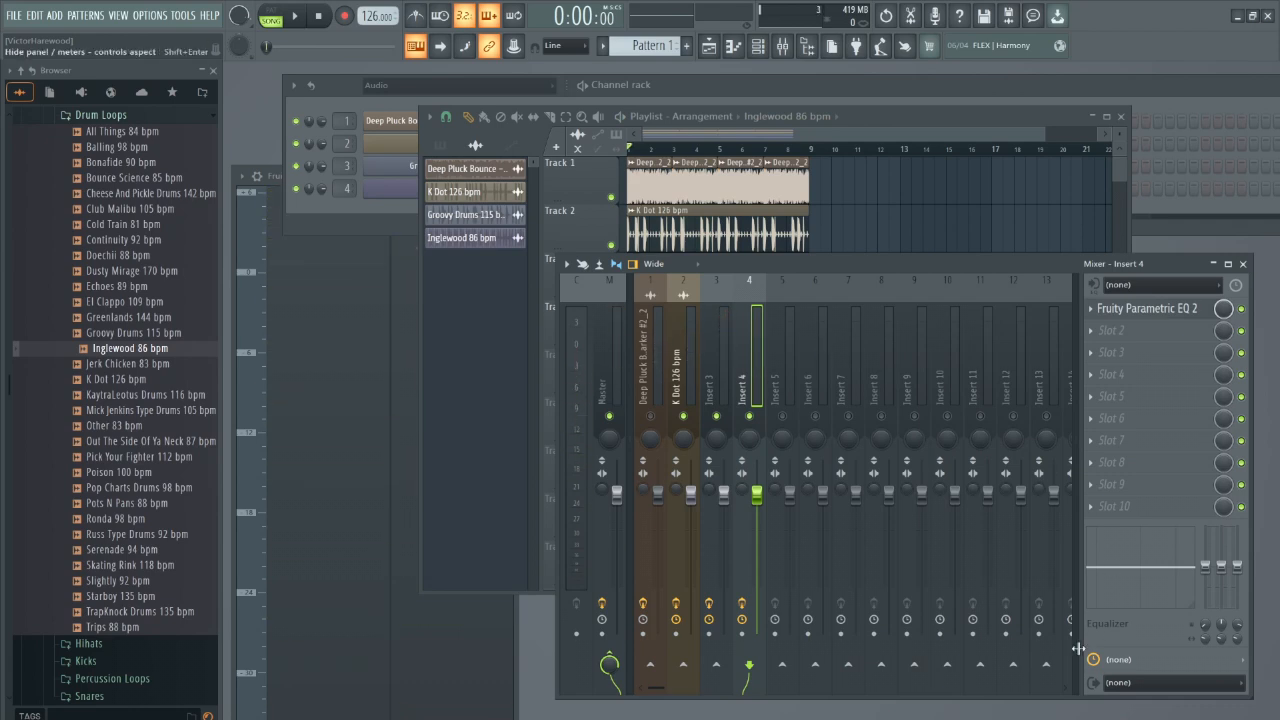
mouse_move(989, 718)
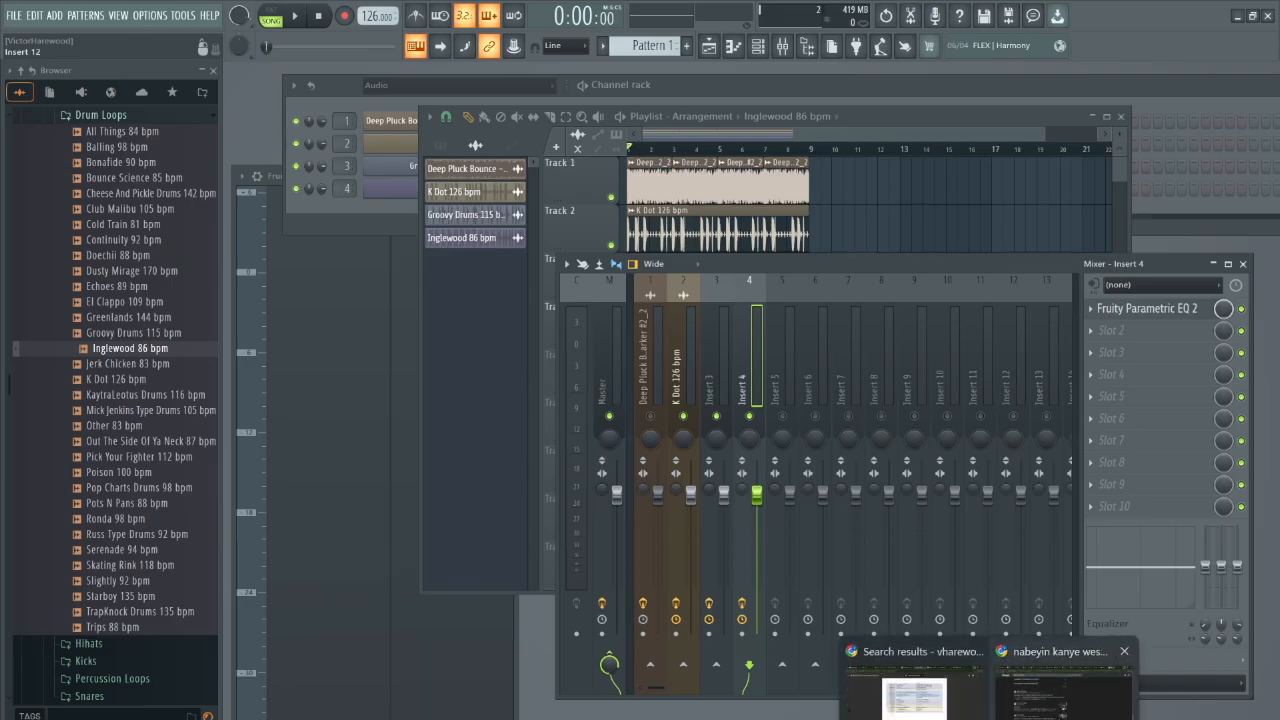
mouse_move(914, 690)
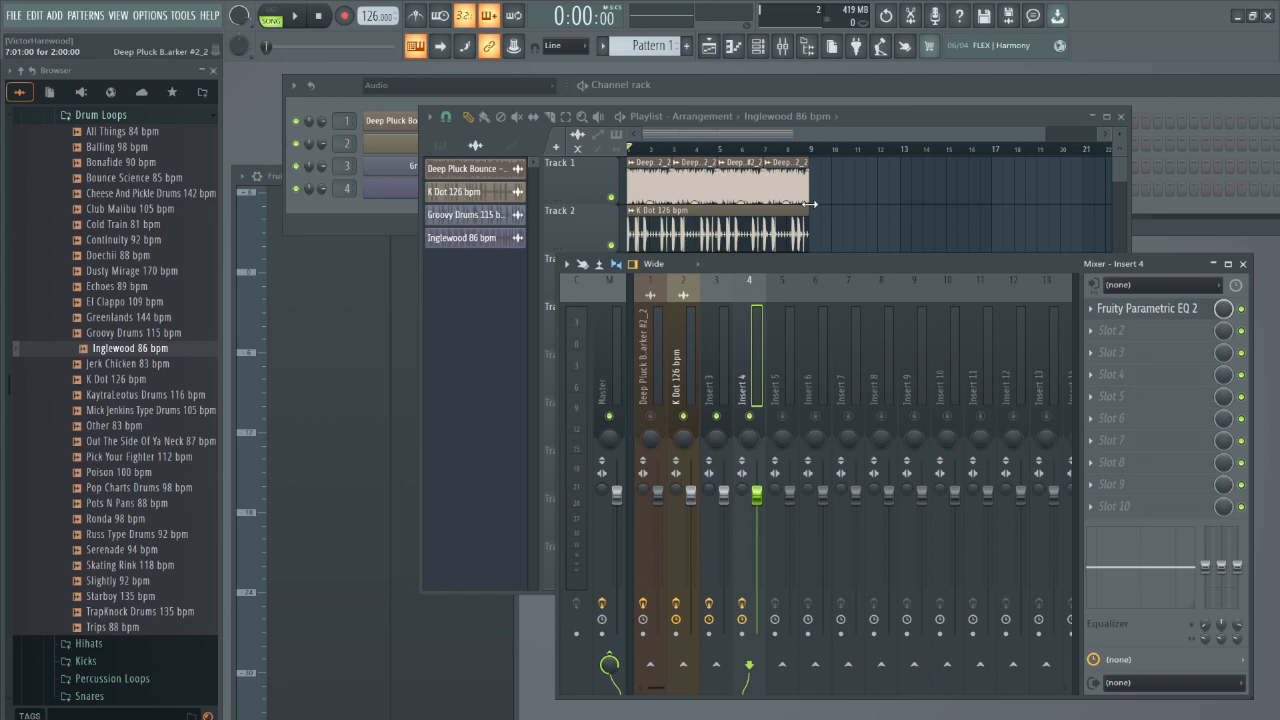
Solo playlist Track 4, start playback, and open the channel settings of its Inglewood 86 bpm clip.
click(875, 122)
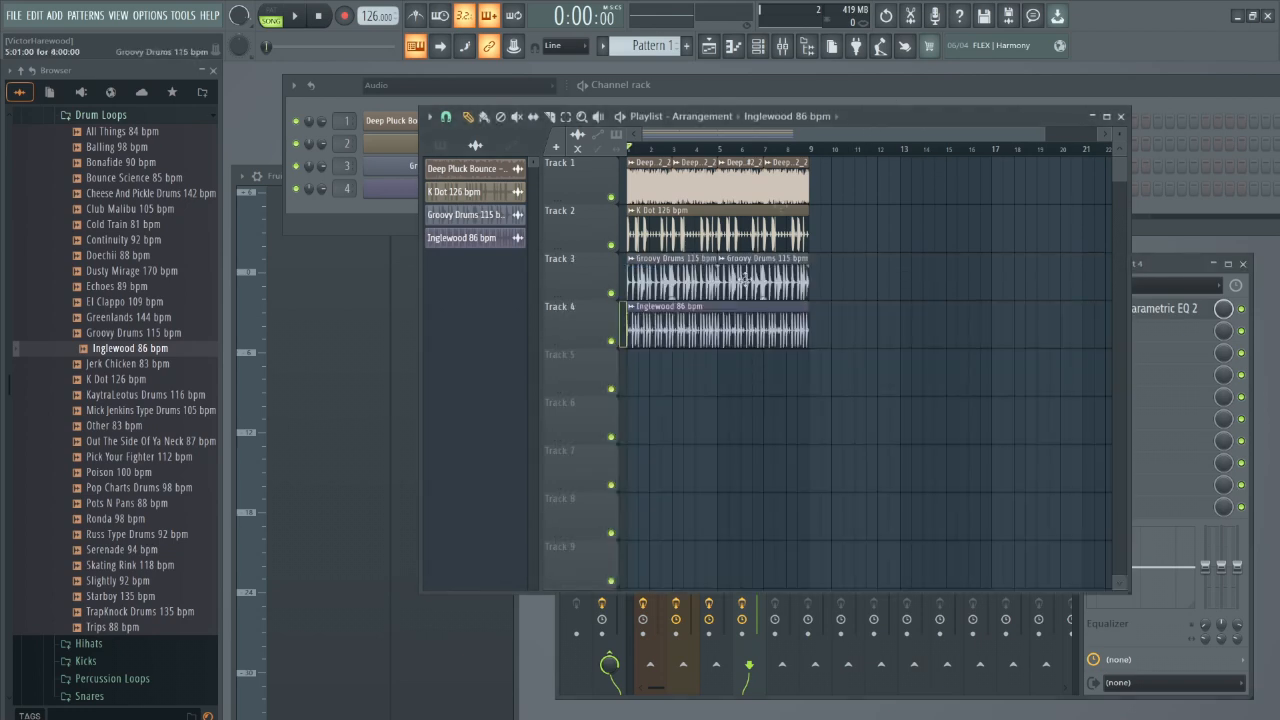
click(633, 310)
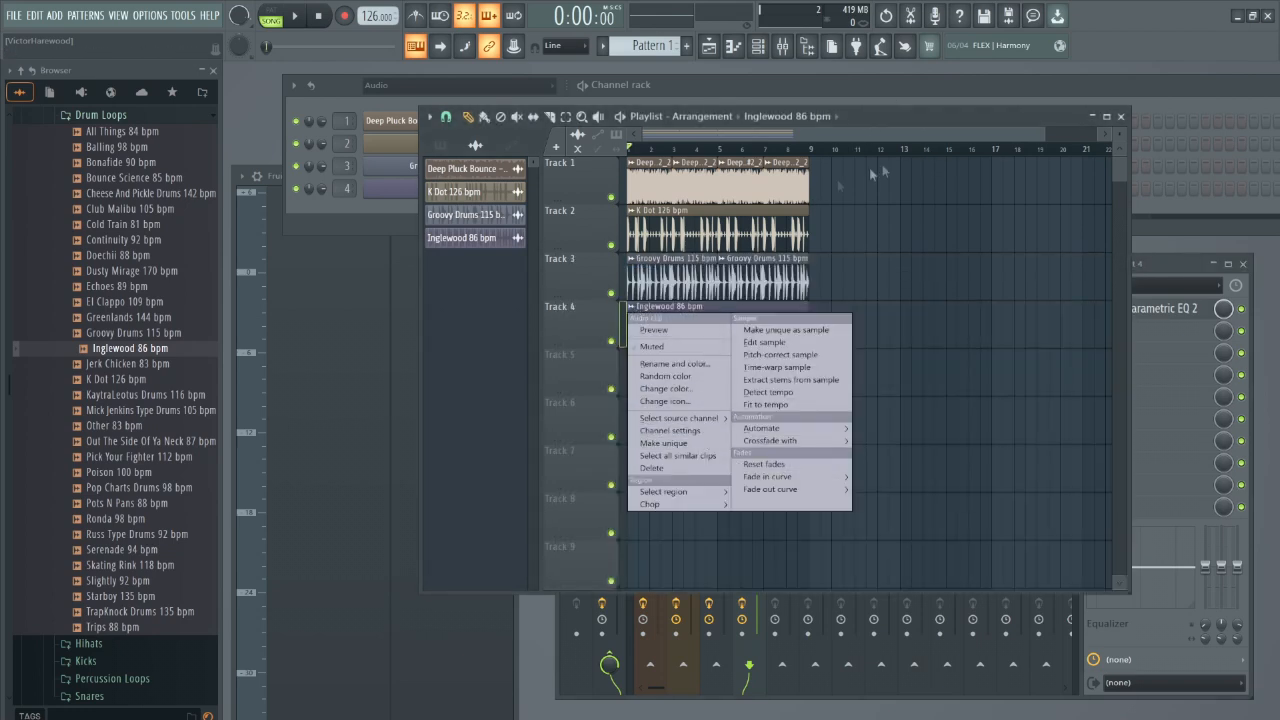
right_click(611, 341)
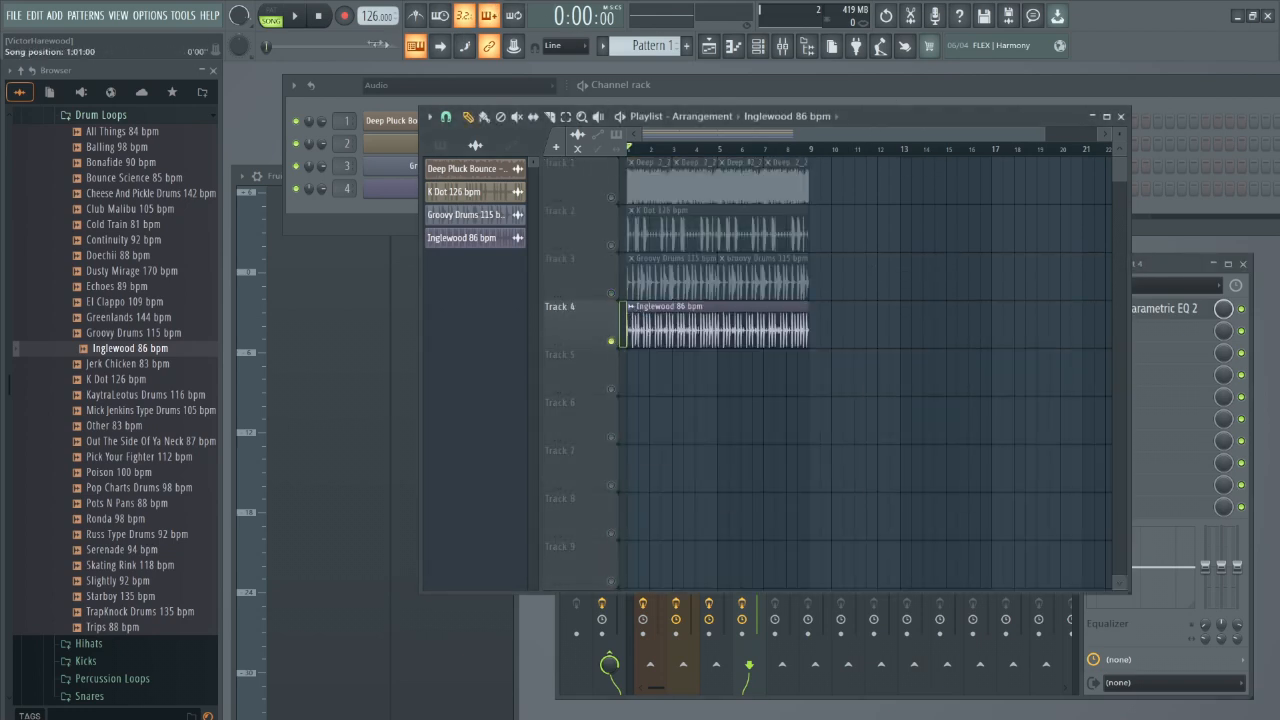
key(space)
key(F9)
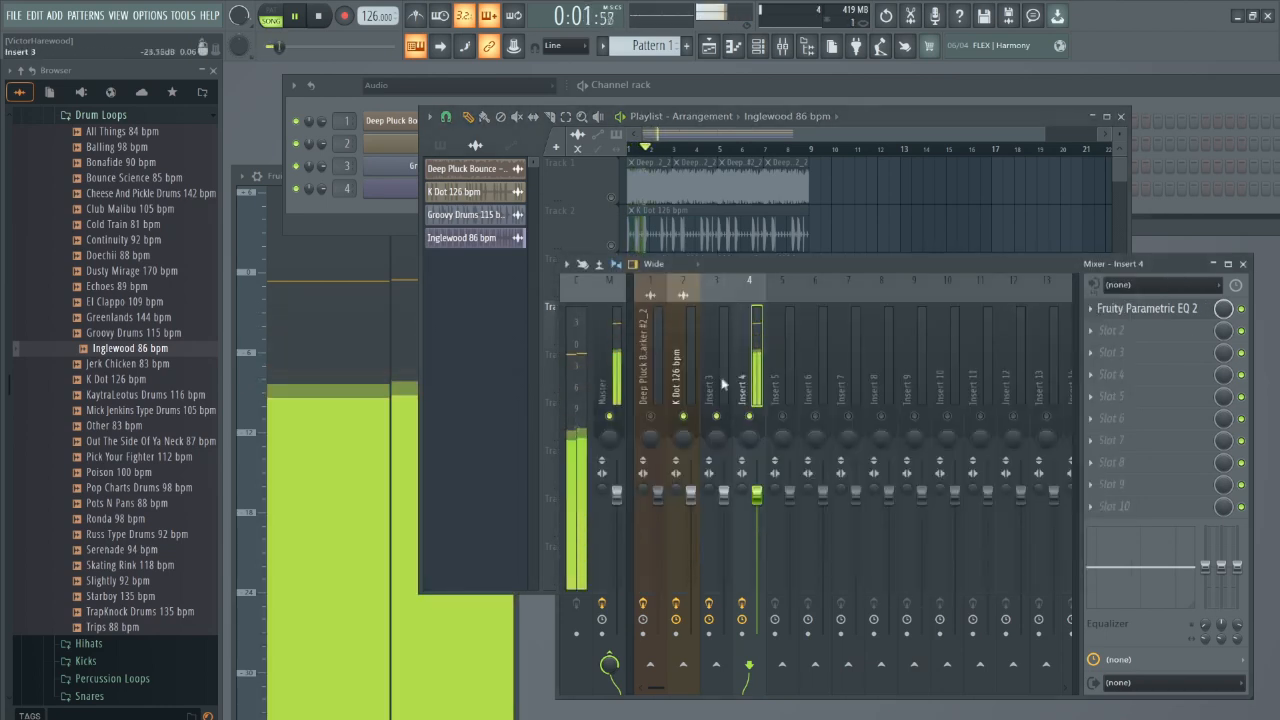
click(704, 160)
click(630, 310)
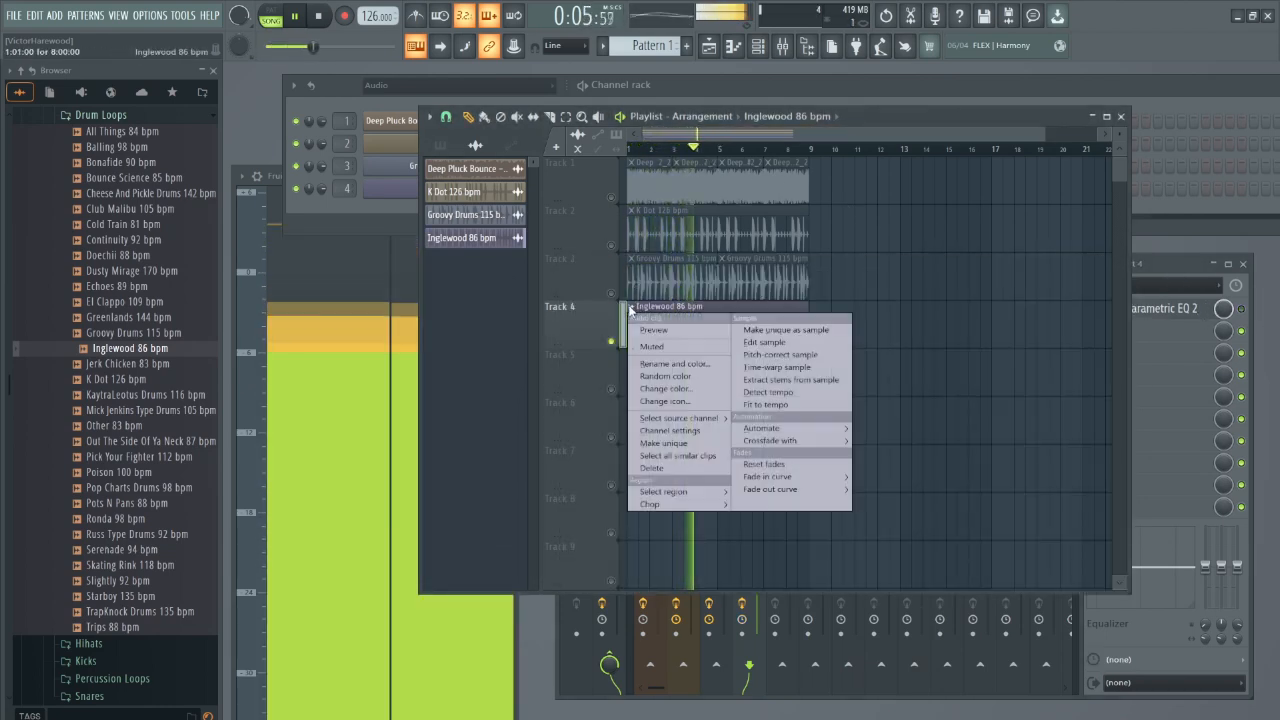
click(669, 430)
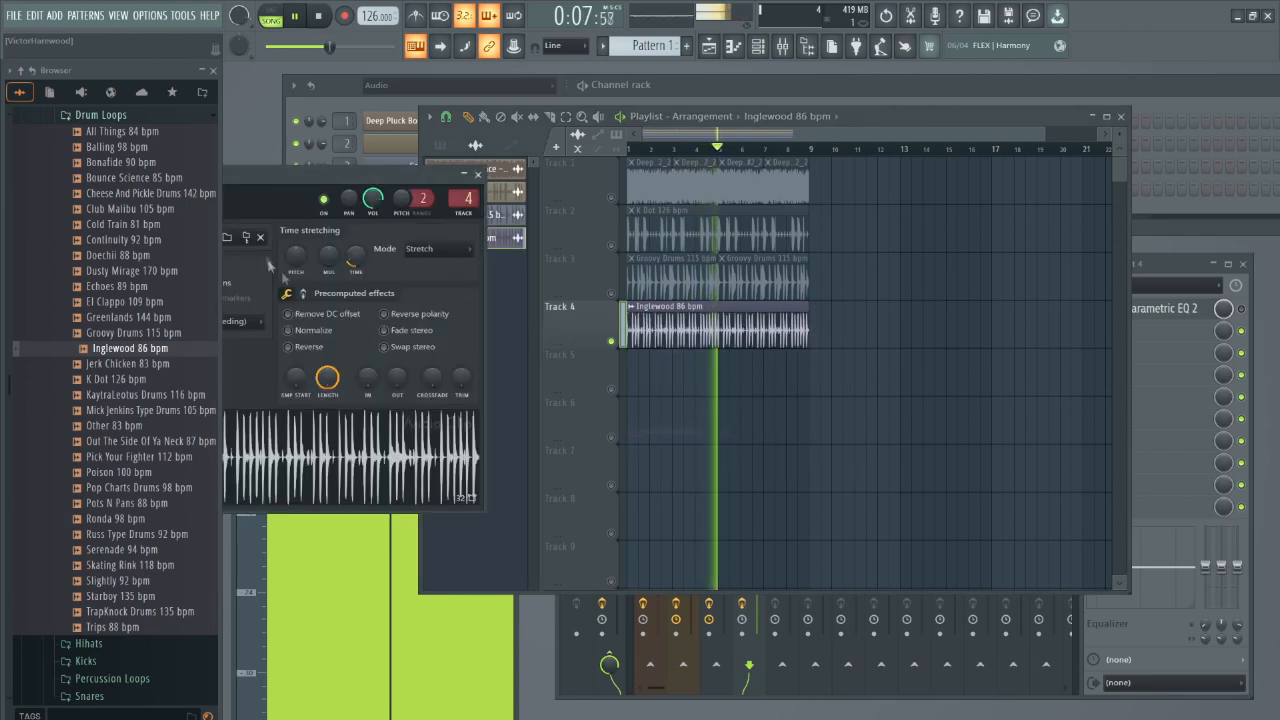
Stretch the Inglewood 86 bpm loop to 16 beats through tempo detection.
right_click(359, 259)
click(397, 283)
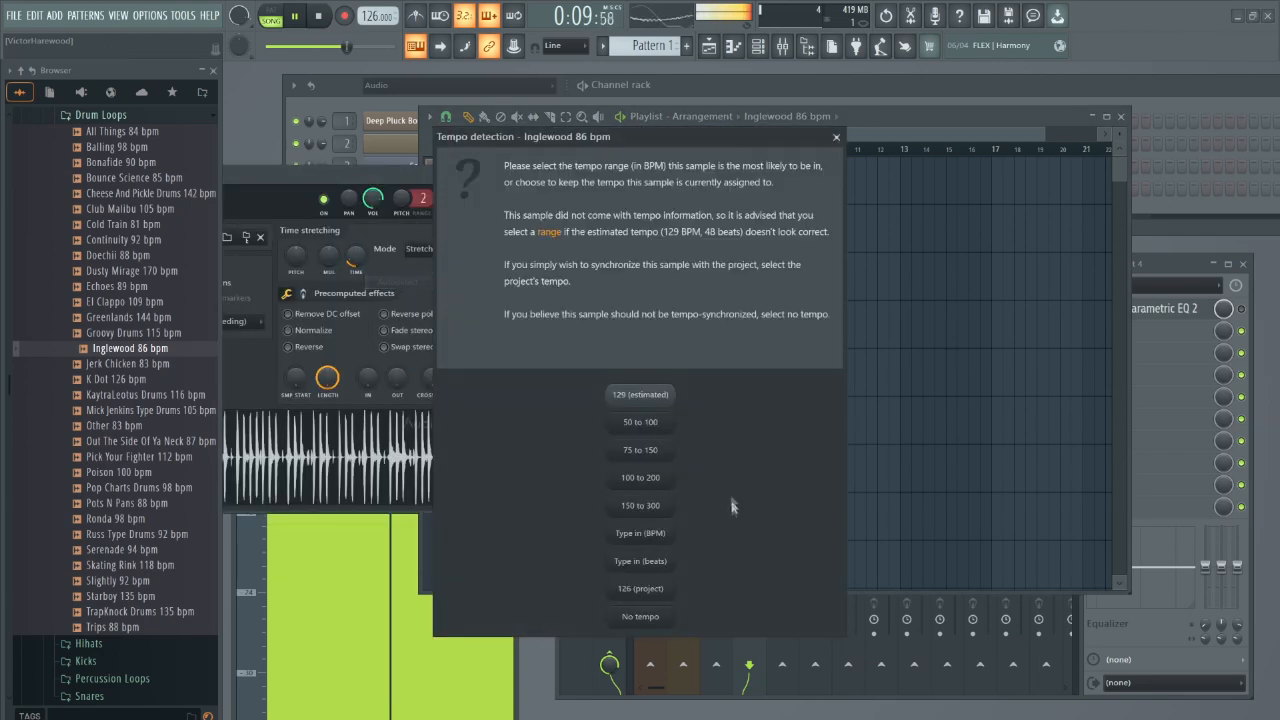
click(640, 561)
text(12)
text(6)
key(Return)
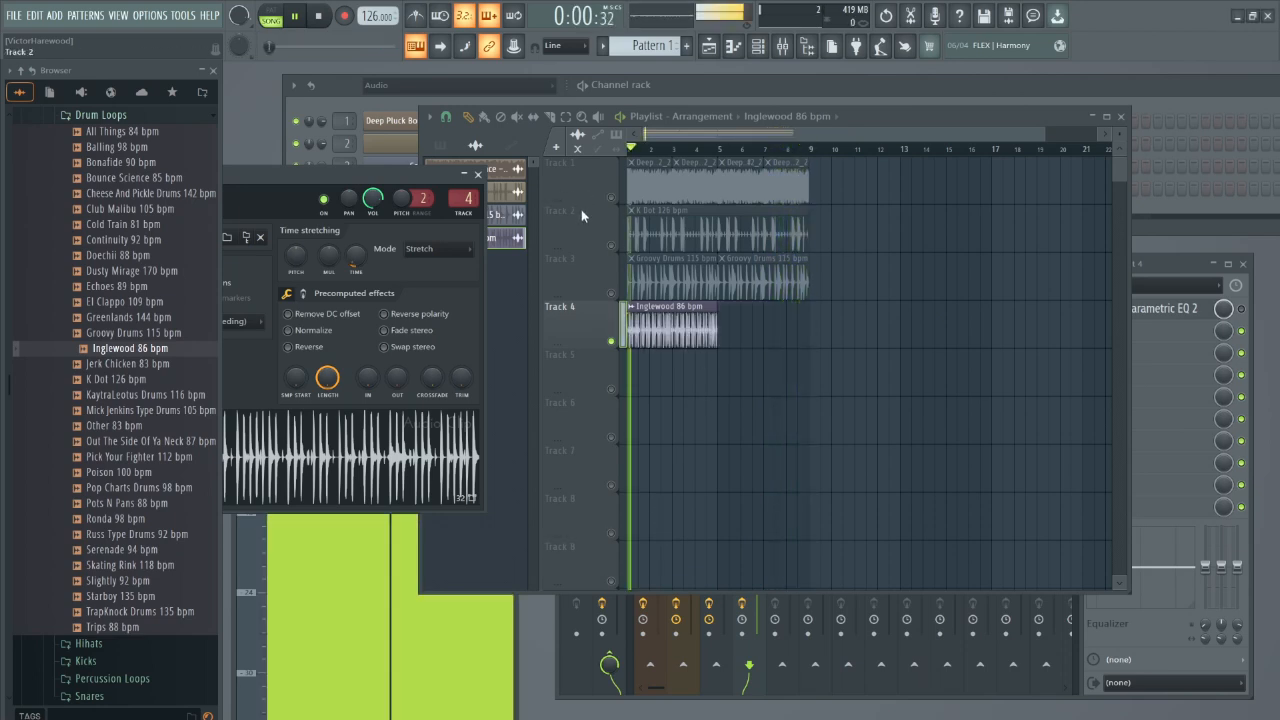
Stretch the Inglewood 86 bpm loop to 8 beats and audition it from the start of the song.
right_click(355, 257)
click(390, 273)
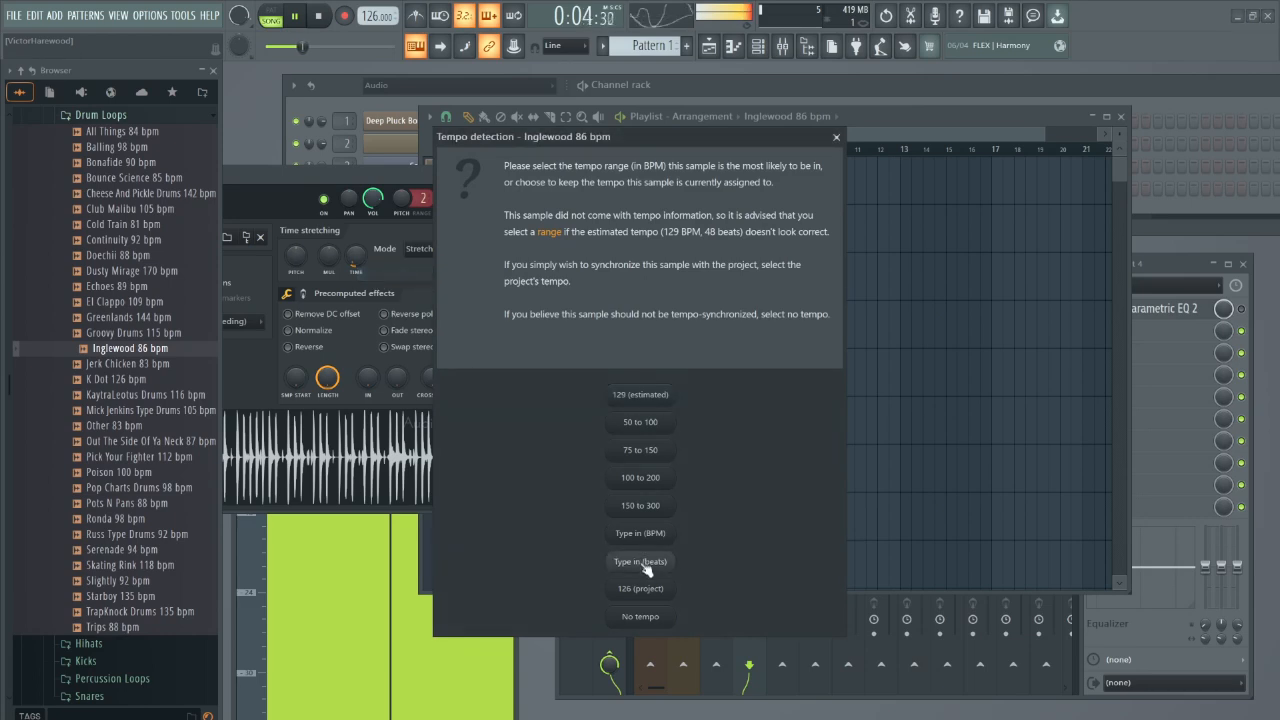
click(640, 567)
text(8)
key(Return)
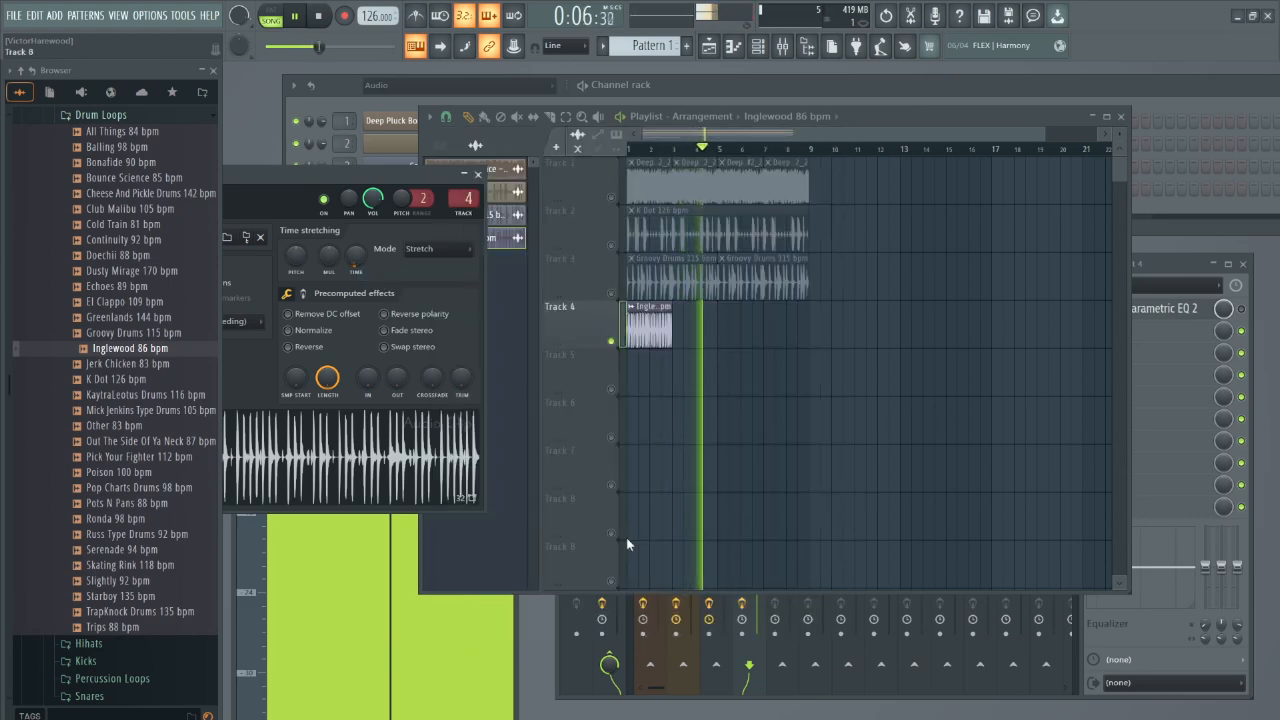
click(318, 16)
click(295, 17)
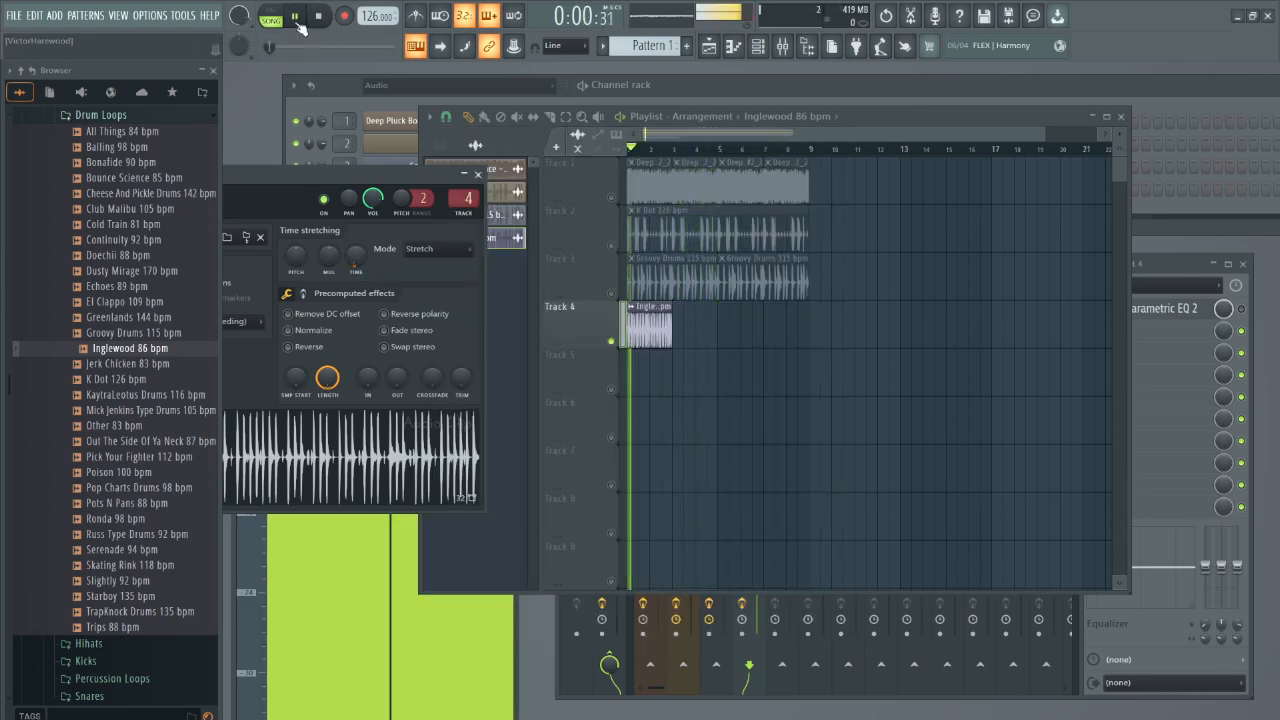
click(318, 16)
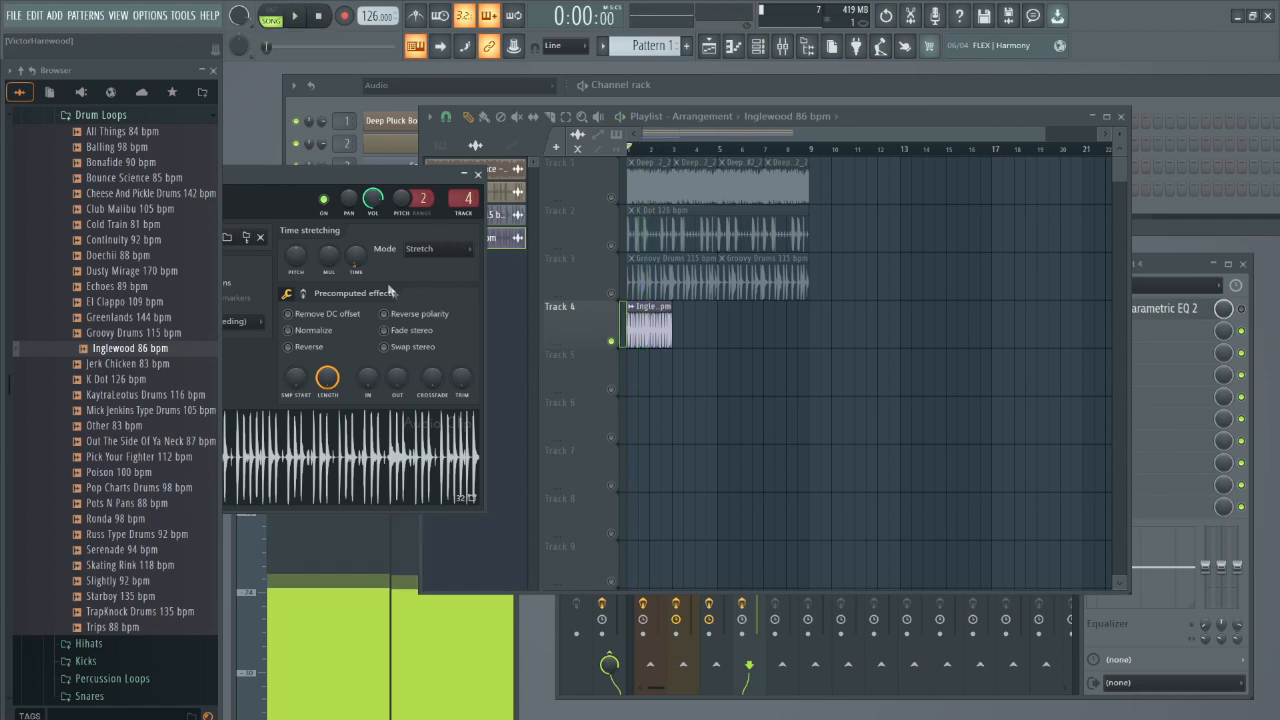
Stretch the Inglewood 86 bpm loop to 64 beats through tempo detection and audition it from the start.
right_click(357, 261)
click(395, 273)
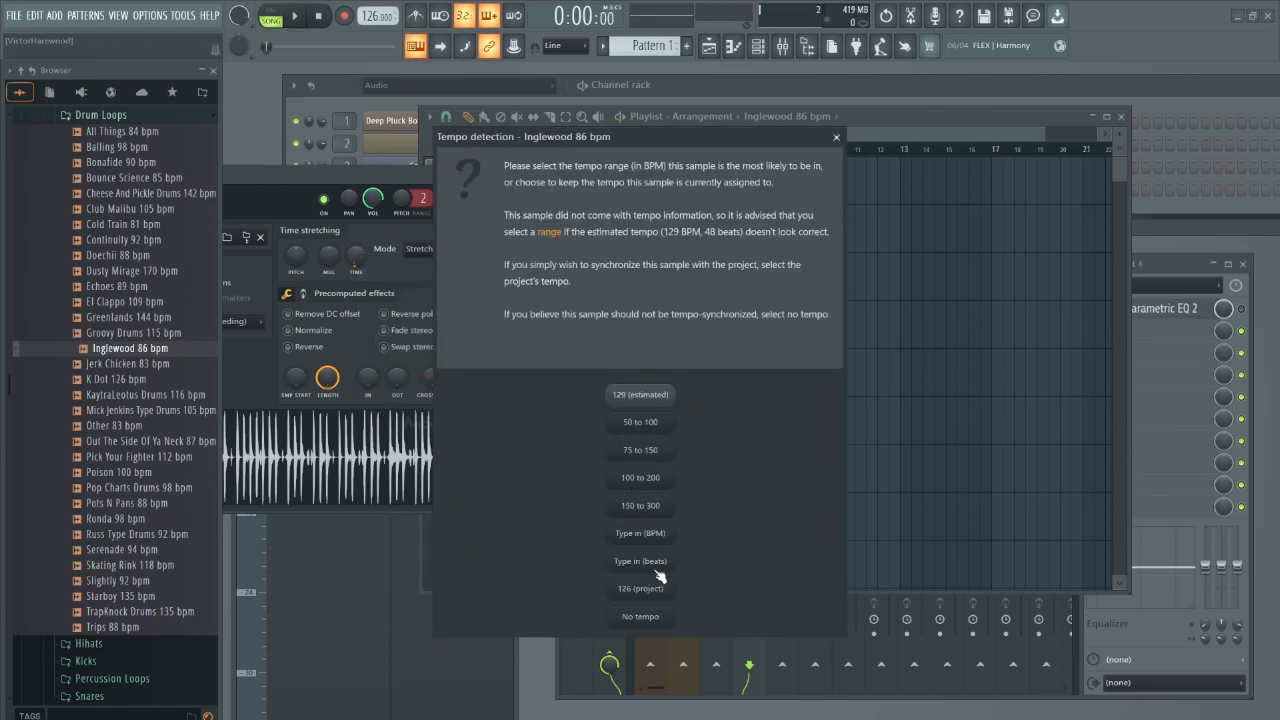
click(658, 586)
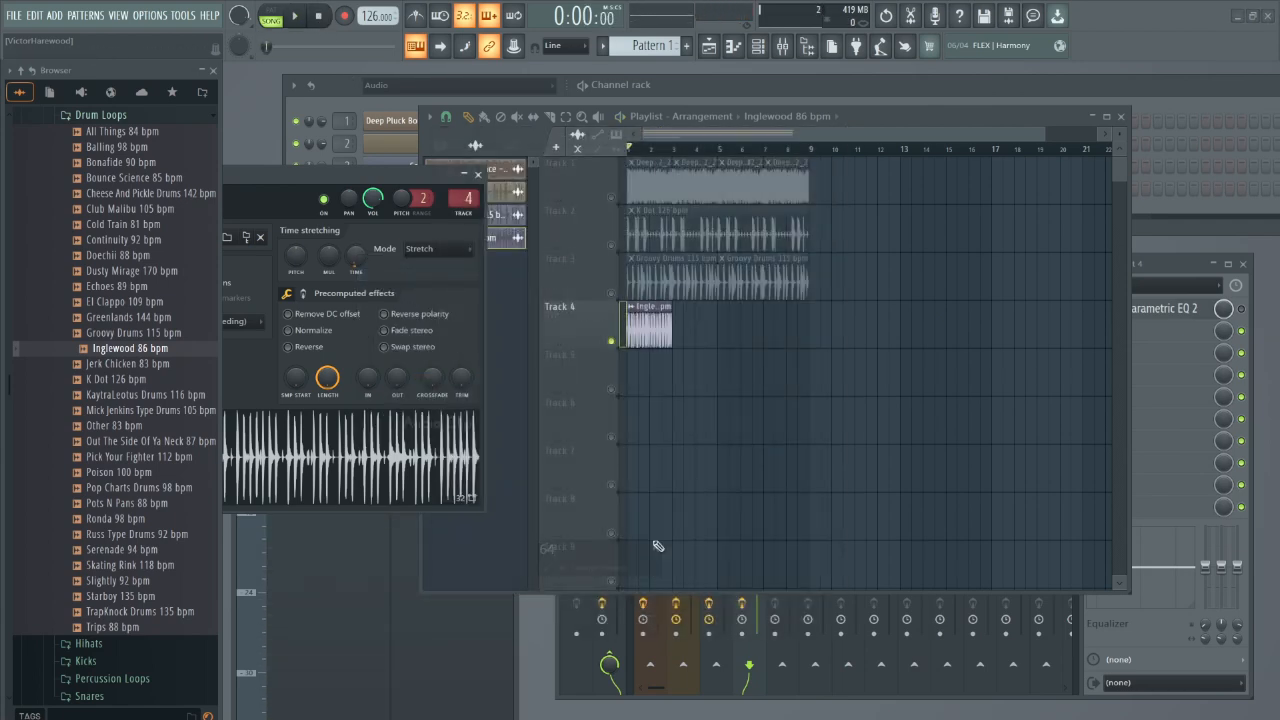
click(298, 17)
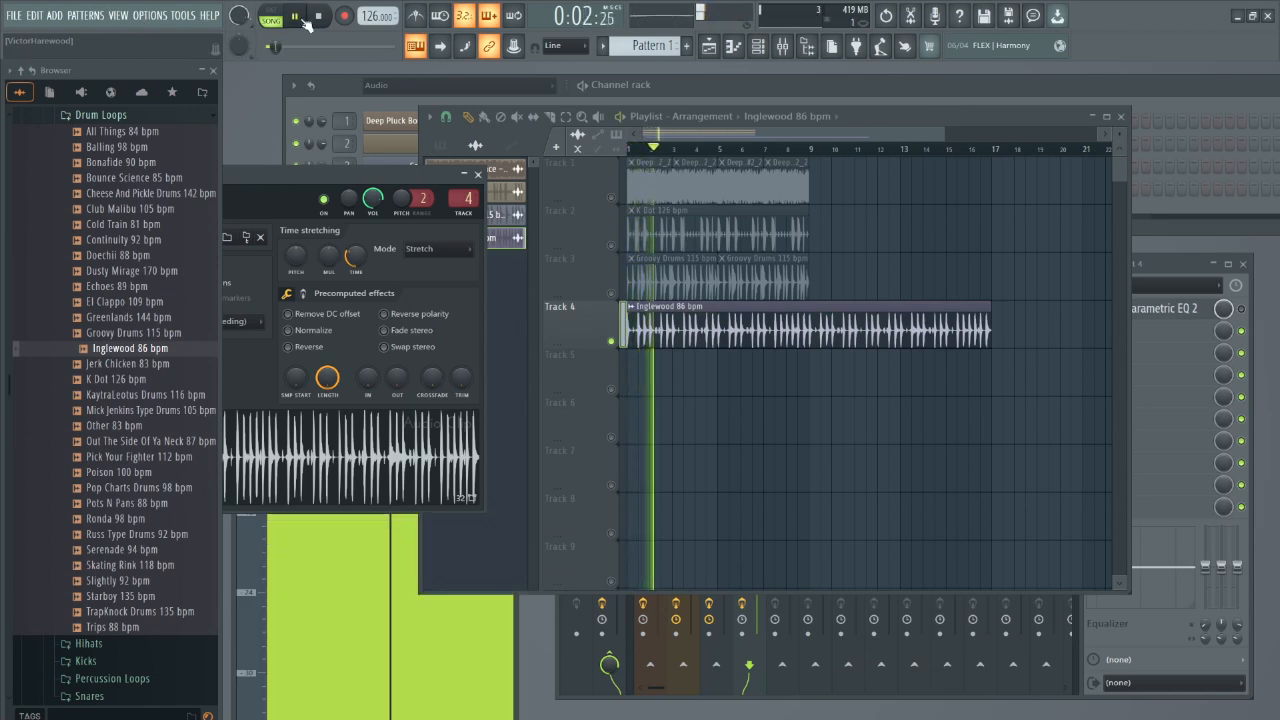
click(318, 17)
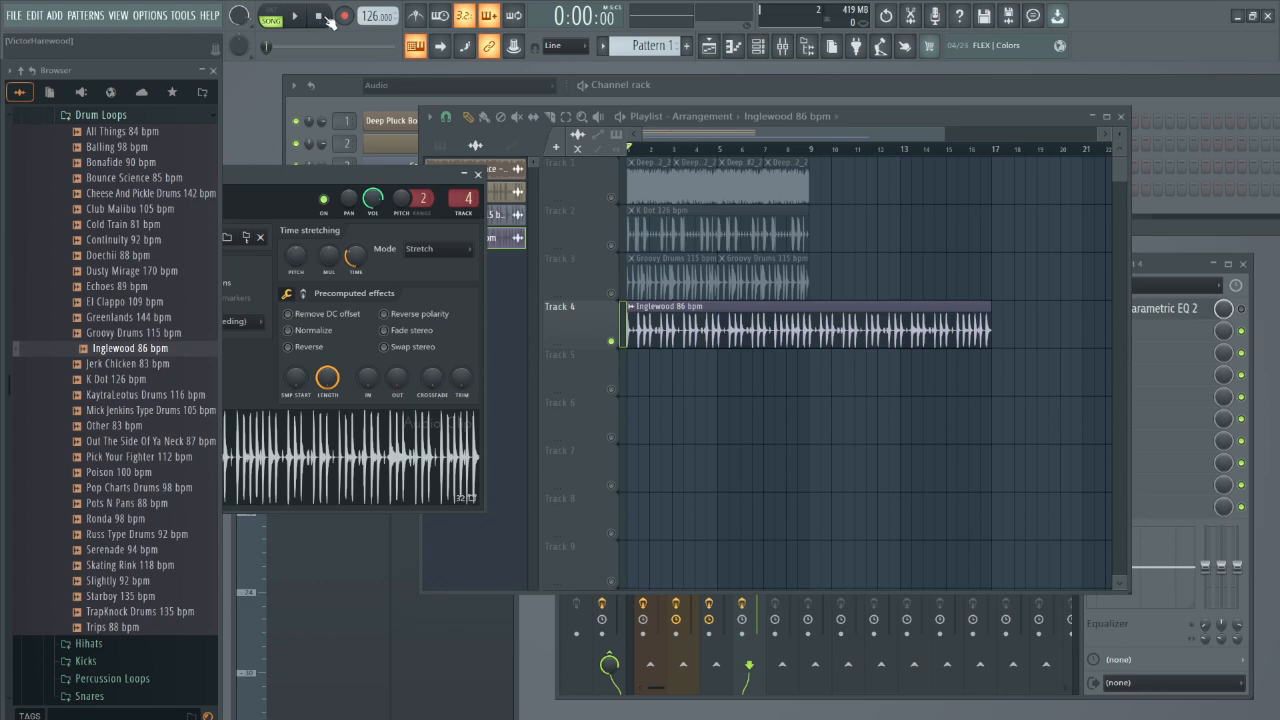
Slice the Inglewood 86 bpm clip at bar 9 and delete the part after the cut.
click(342, 15)
click(550, 117)
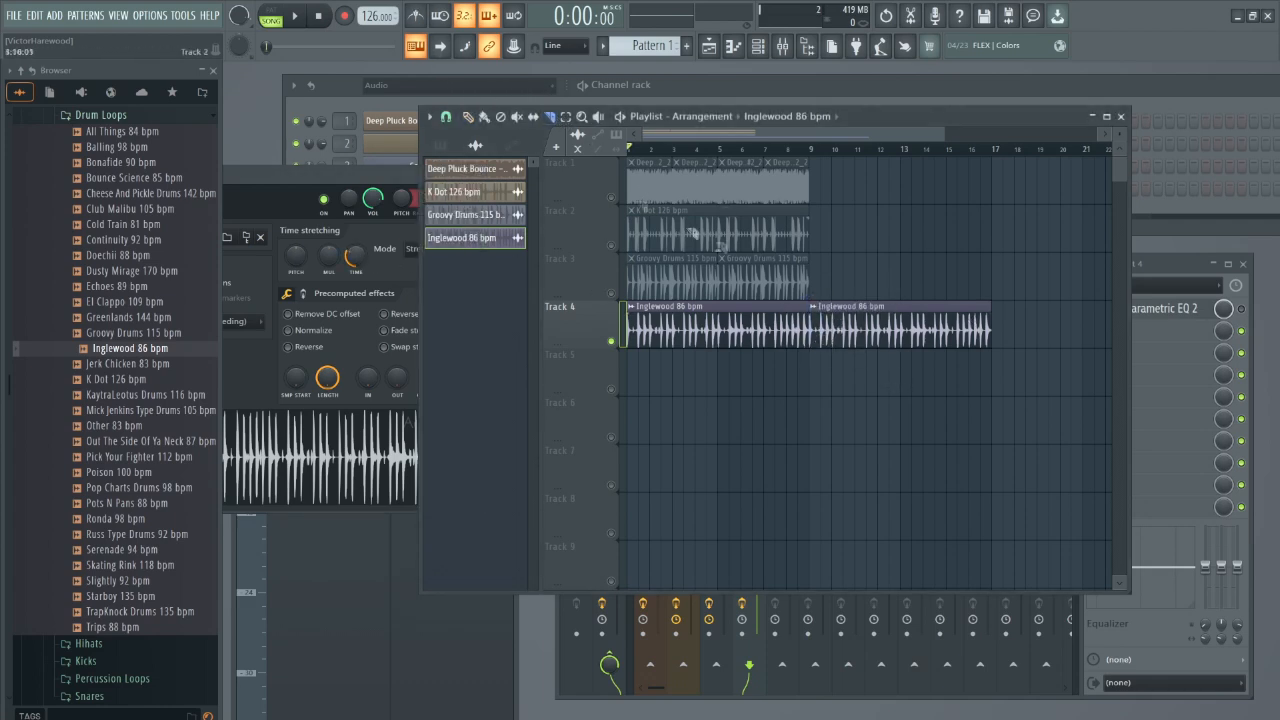
right_click(853, 315)
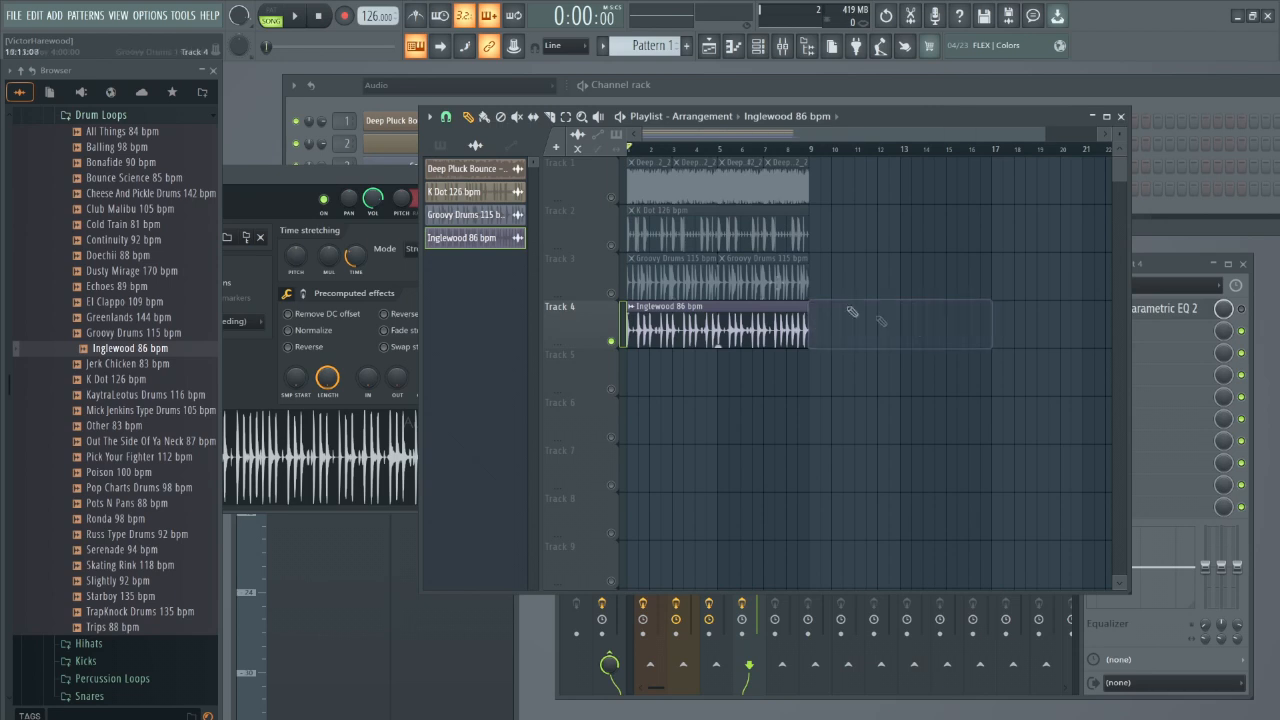
Play the Inglewood loop together with the Track 1 melody, check their levels in the mixer, and stop playback.
click(295, 17)
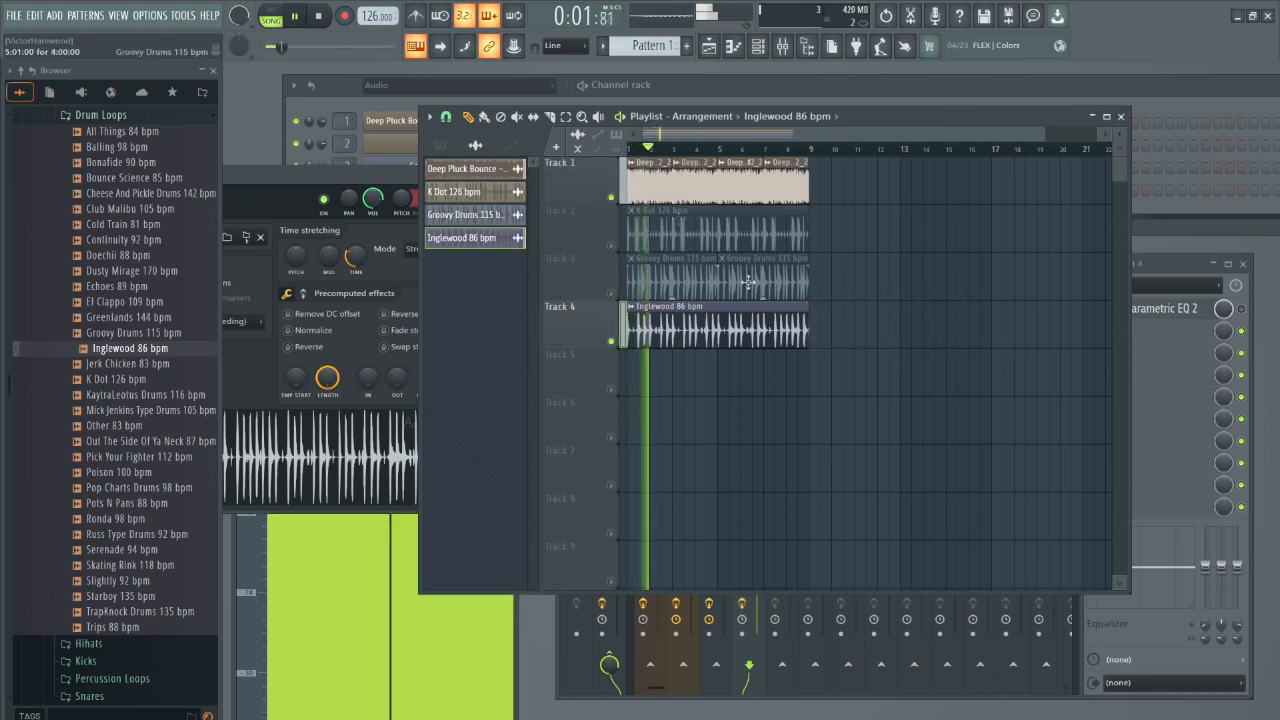
key(F9)
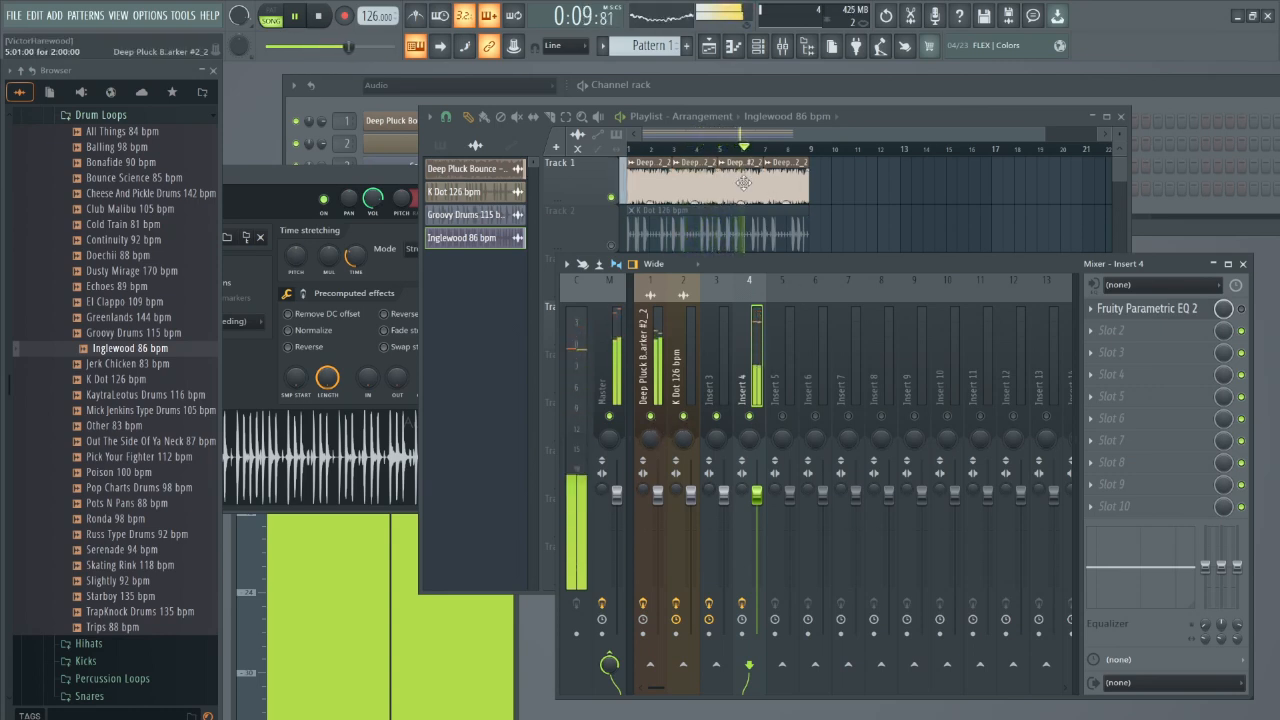
click(322, 18)
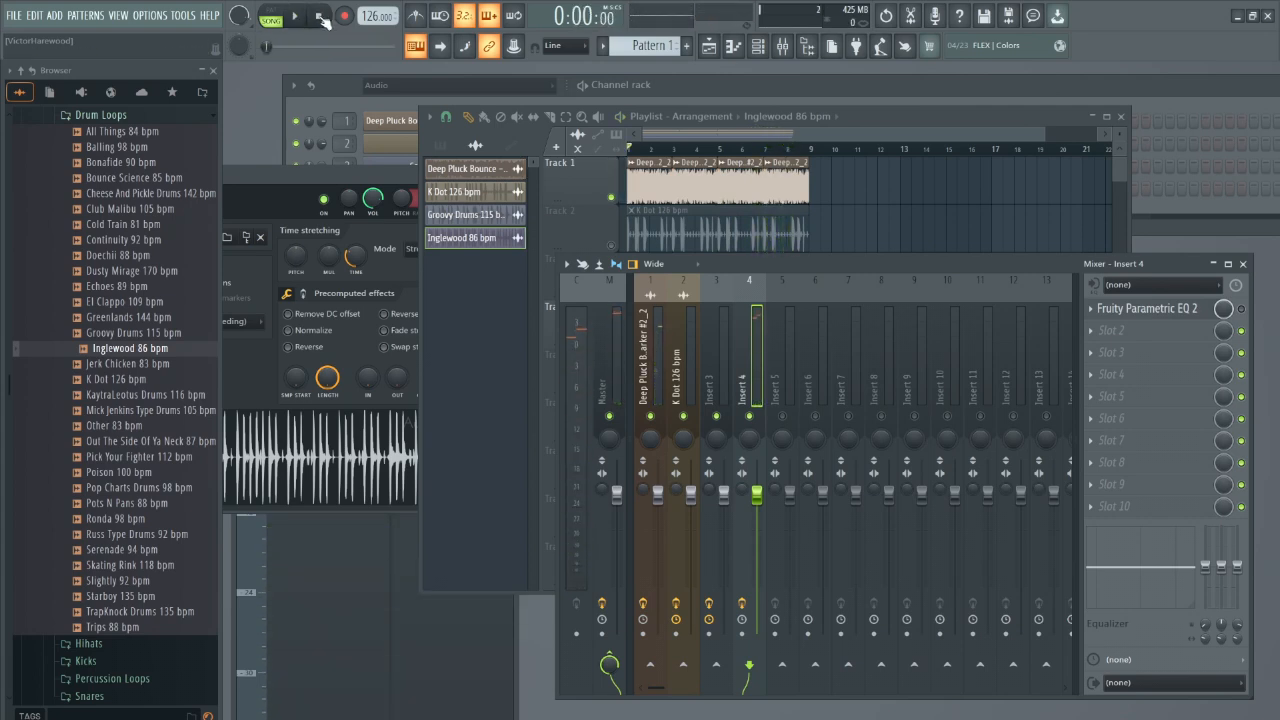
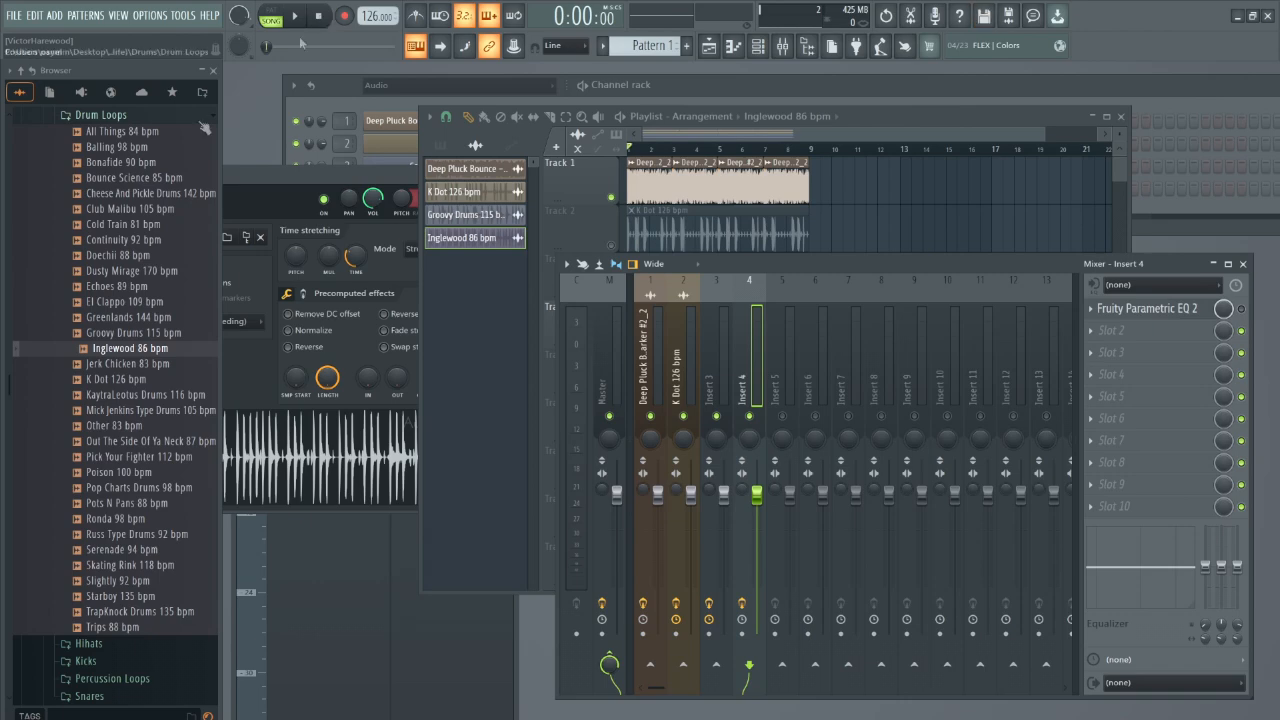
Close the Inglewood 86 bpm channel settings and bring the playlist to the front.
drag(325, 187, 727, 184)
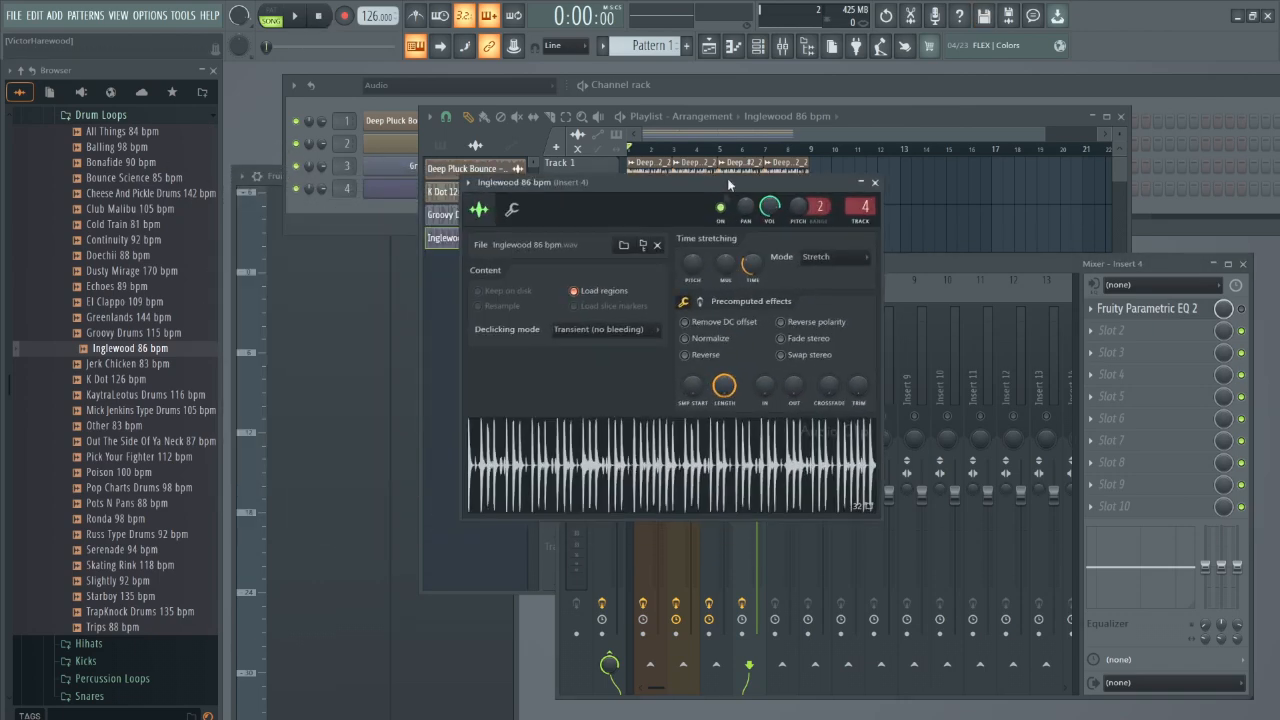
click(875, 185)
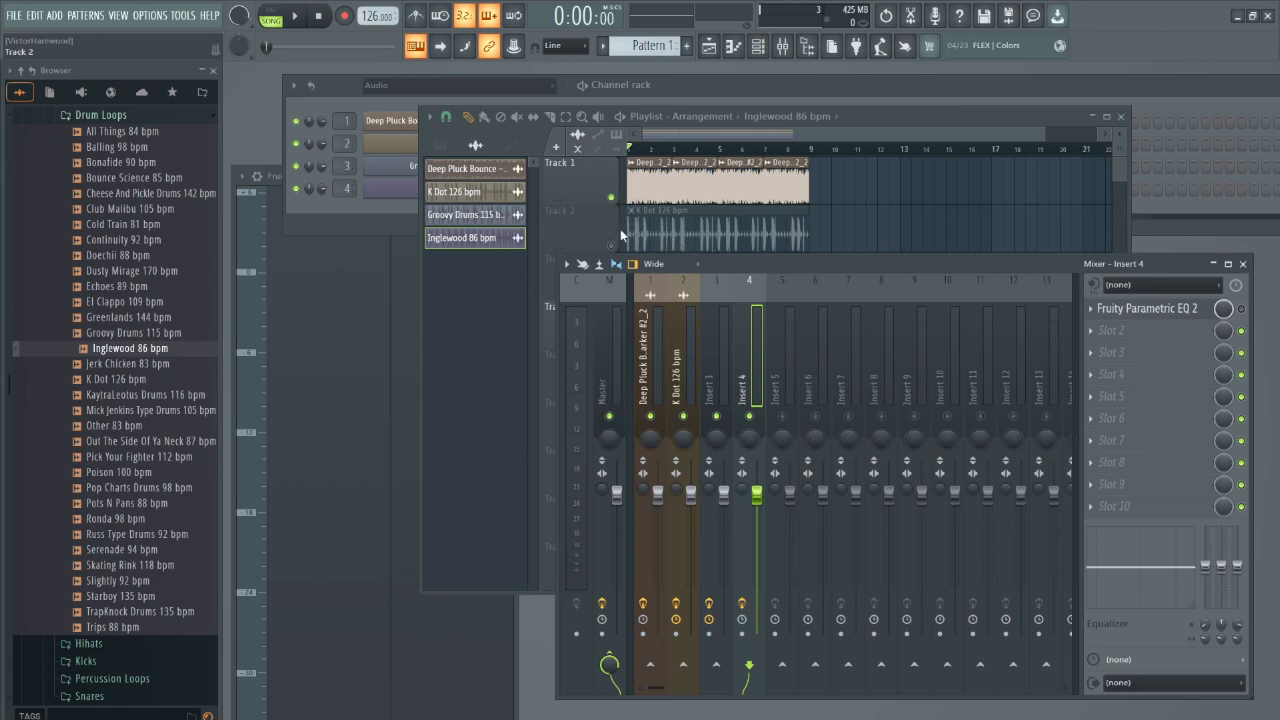
click(675, 137)
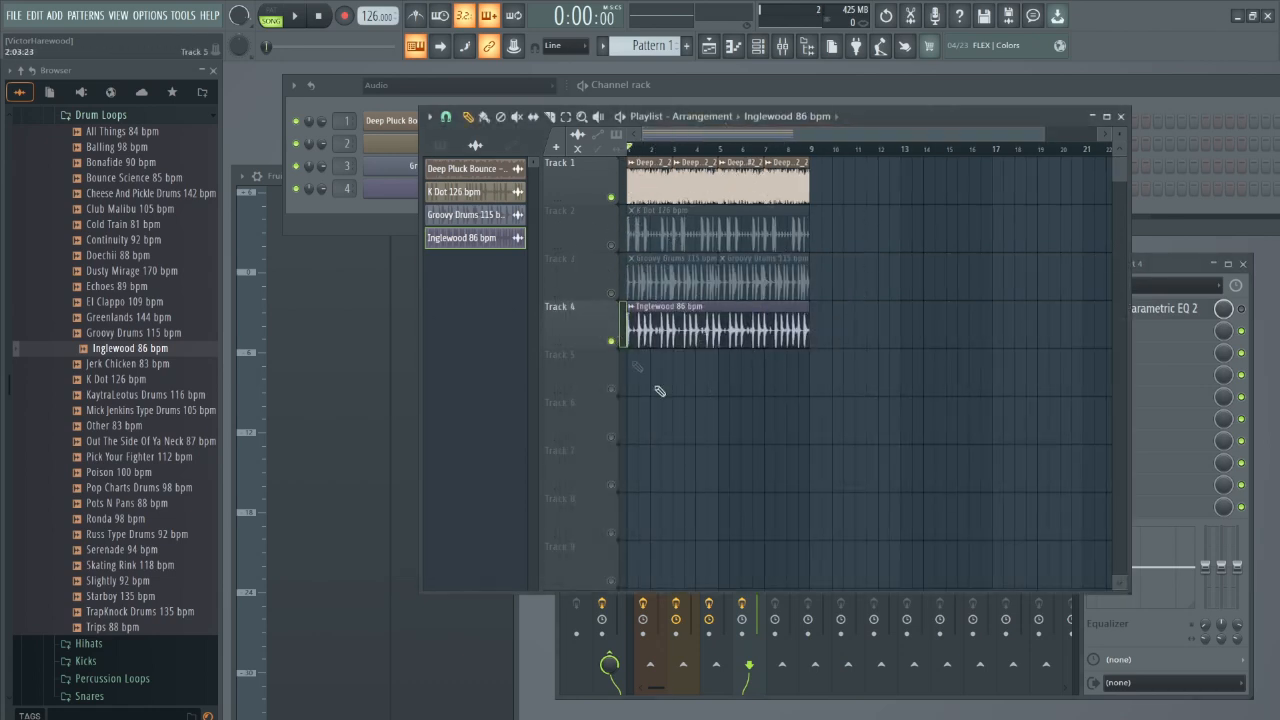
Export the project as a zipped loop package named "in class" in the Summer Samples folder.
click(16, 15)
mouse_move(36, 50)
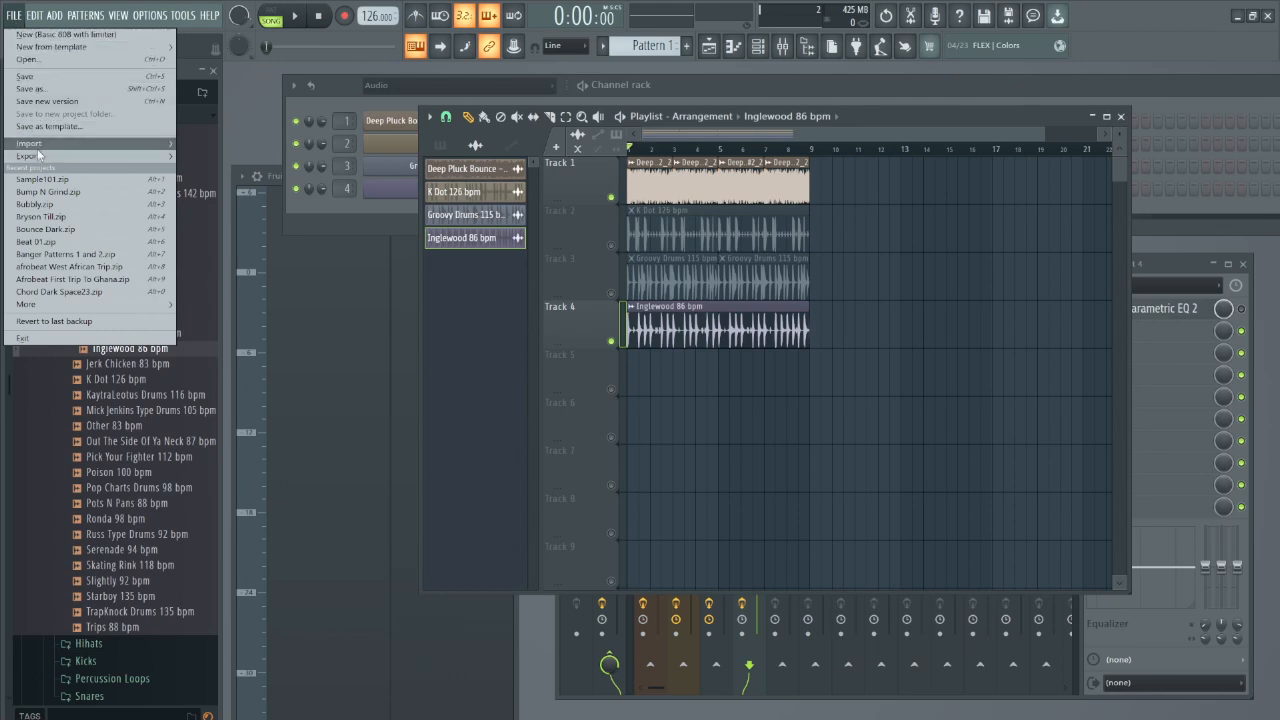
mouse_move(40, 157)
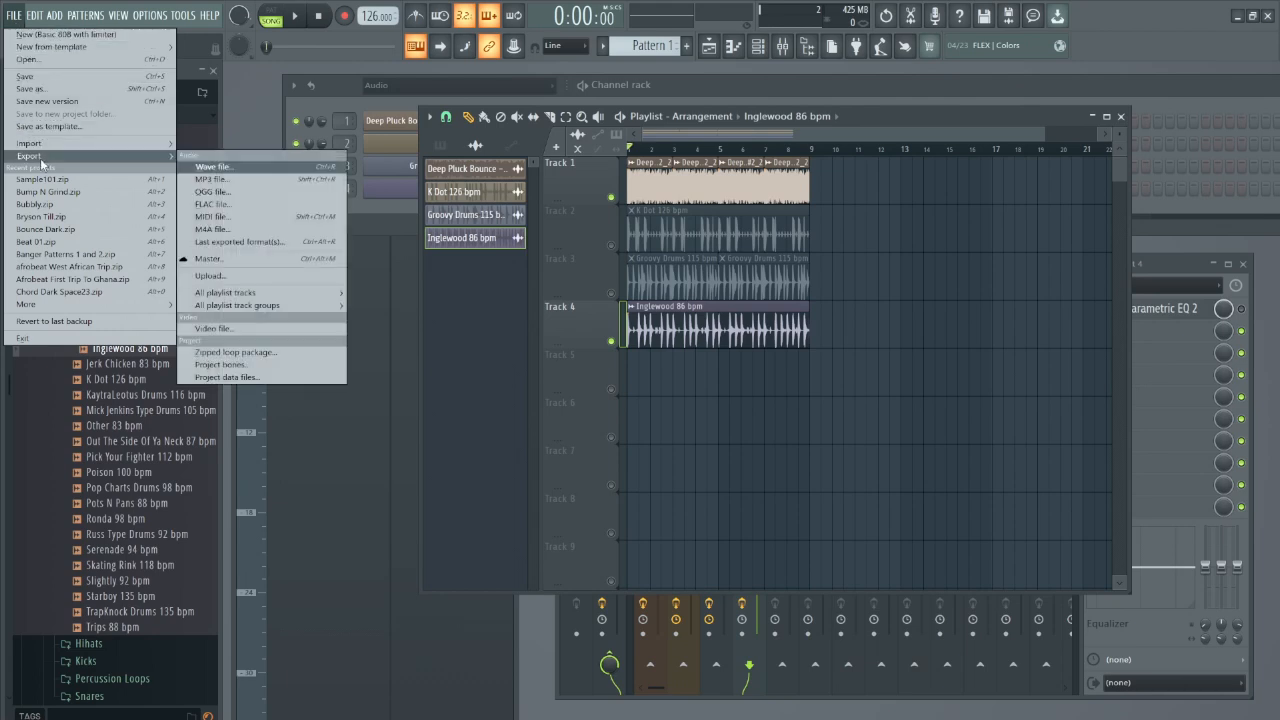
click(232, 353)
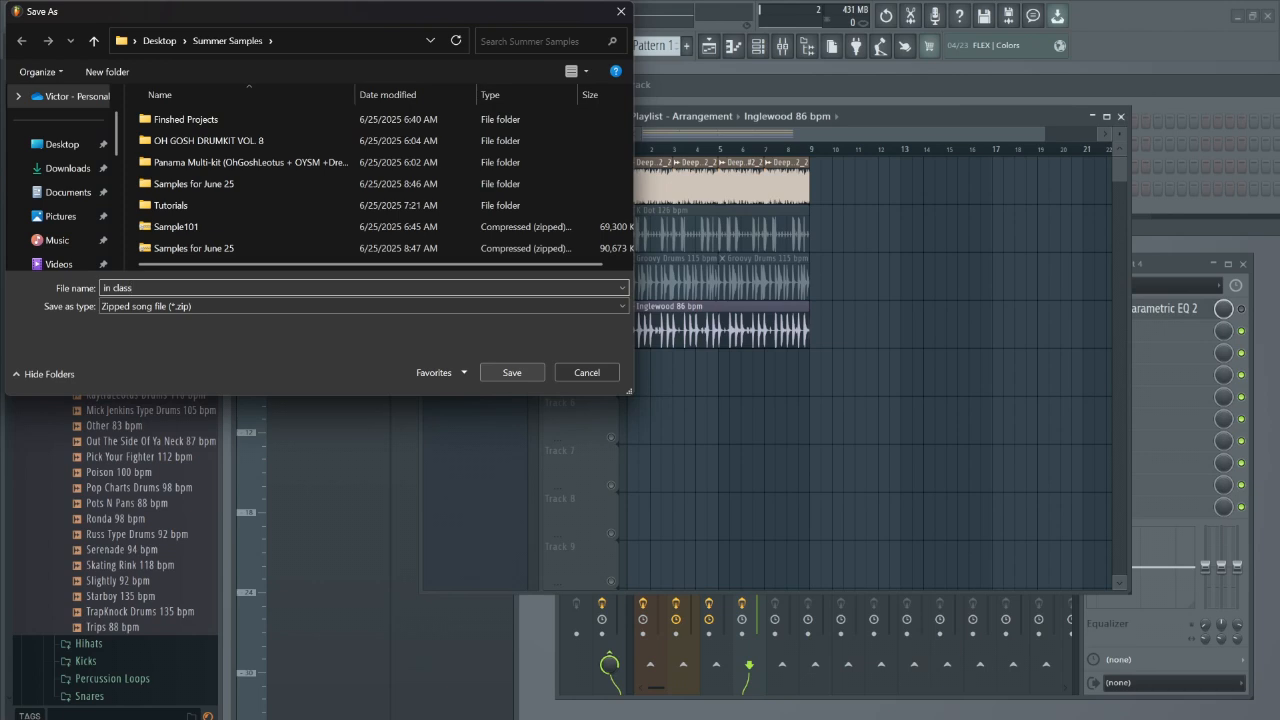
click(537, 371)
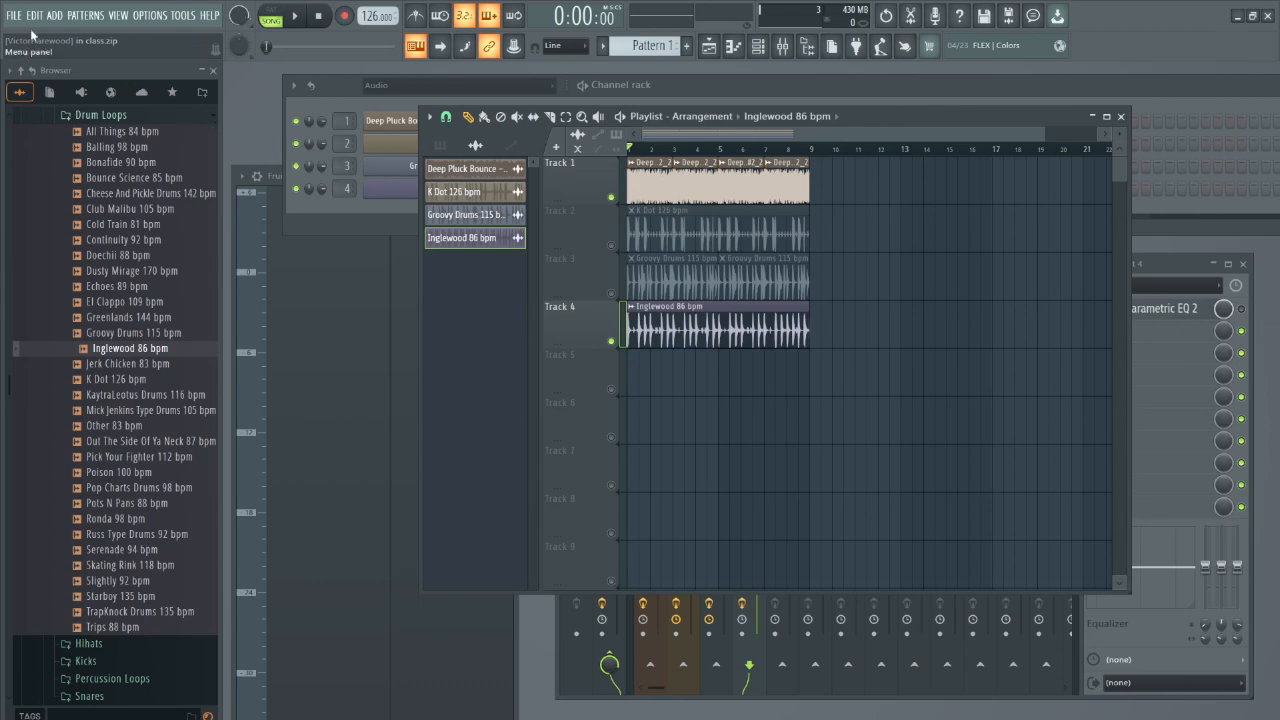
Close the playlist and play the song briefly to check the mixer levels.
click(1121, 117)
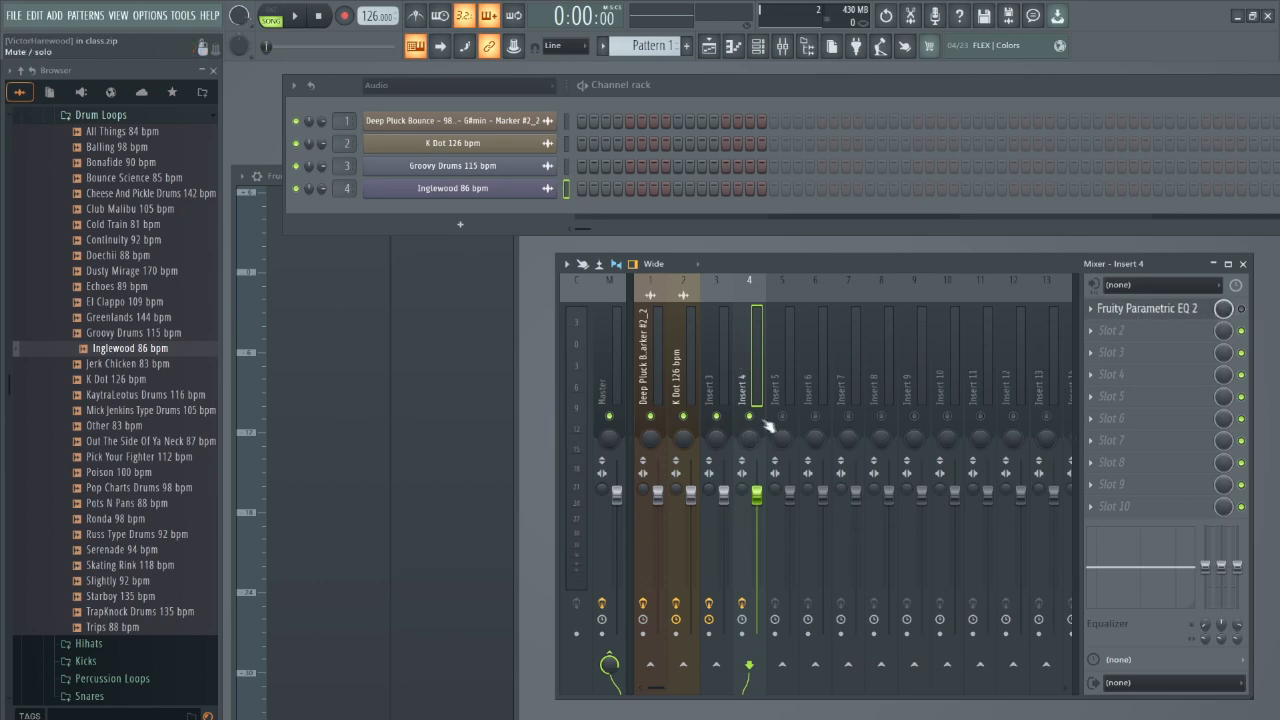
click(295, 16)
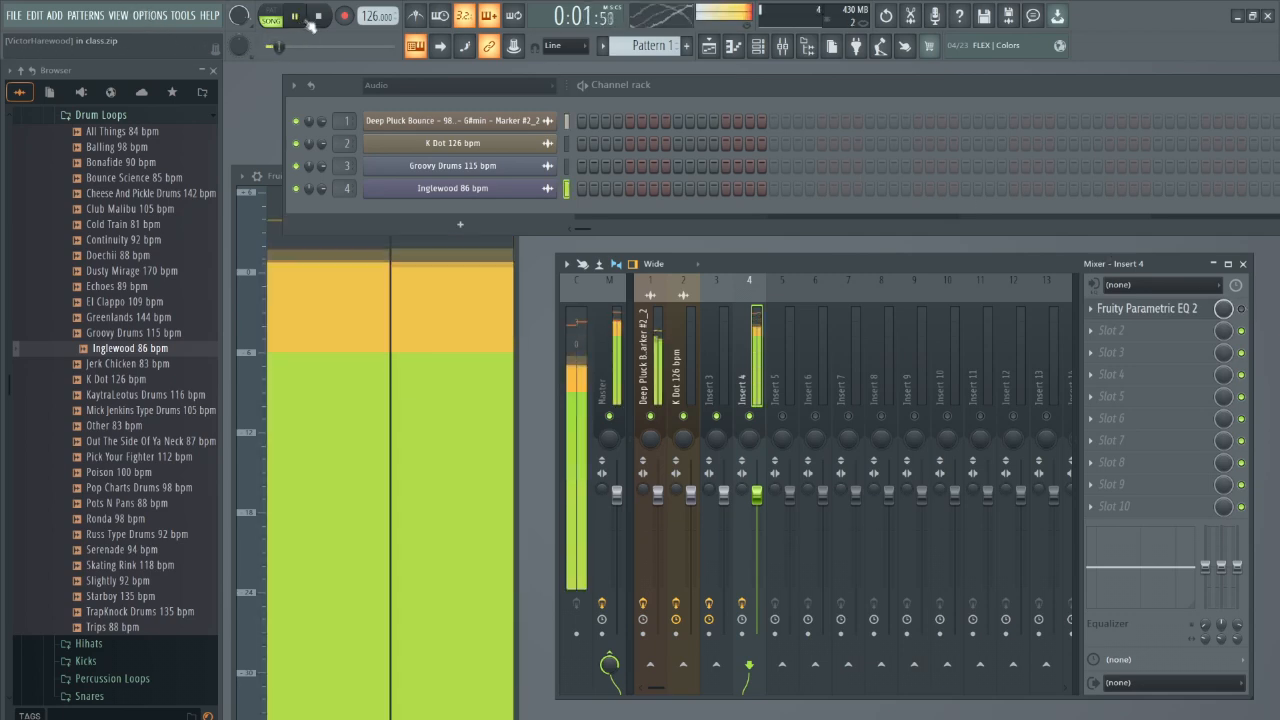
key(space)
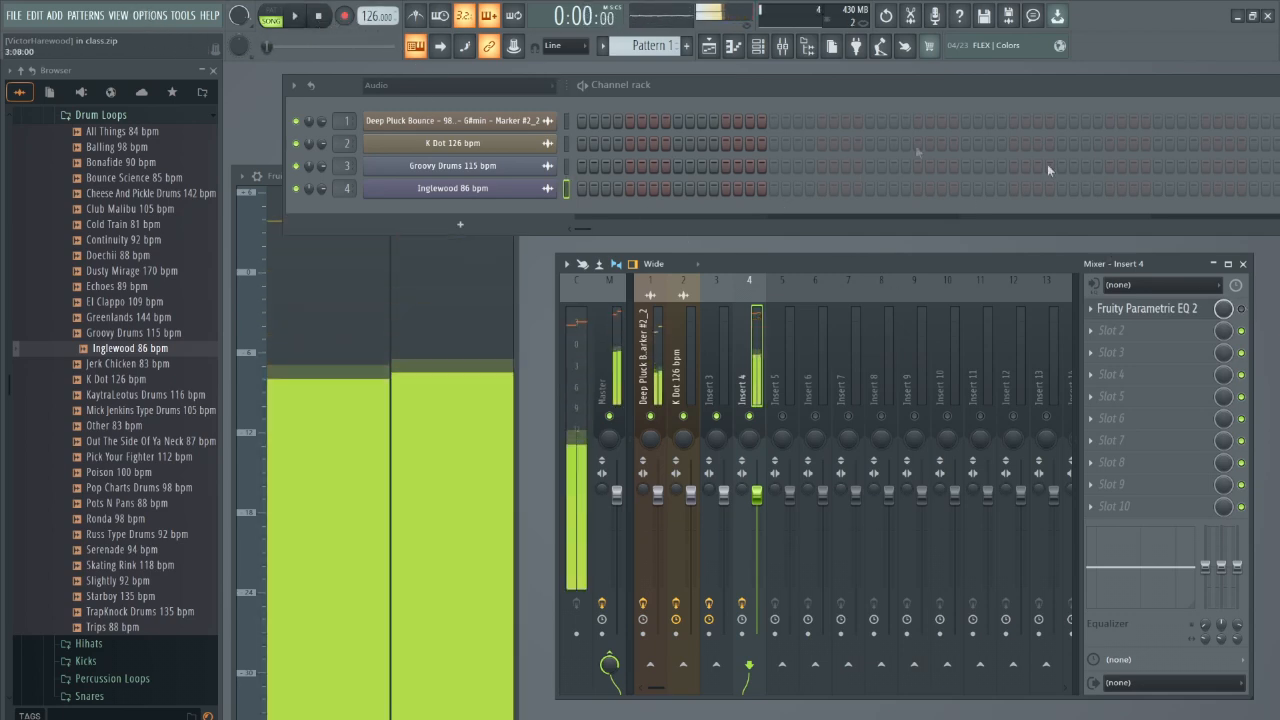
Load Fruity Fast Dist into slot 2 of the Insert 4 mixer track and place its window clear of the mixer's effect slots.
click(1090, 330)
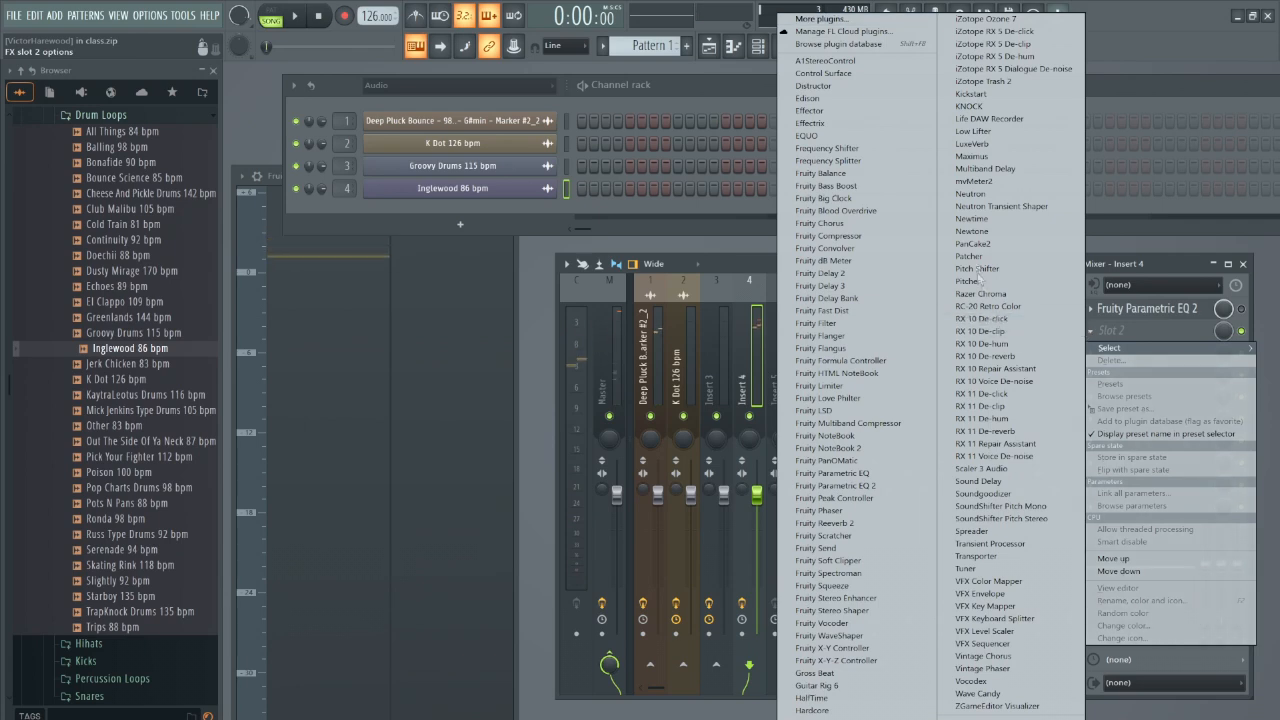
click(876, 311)
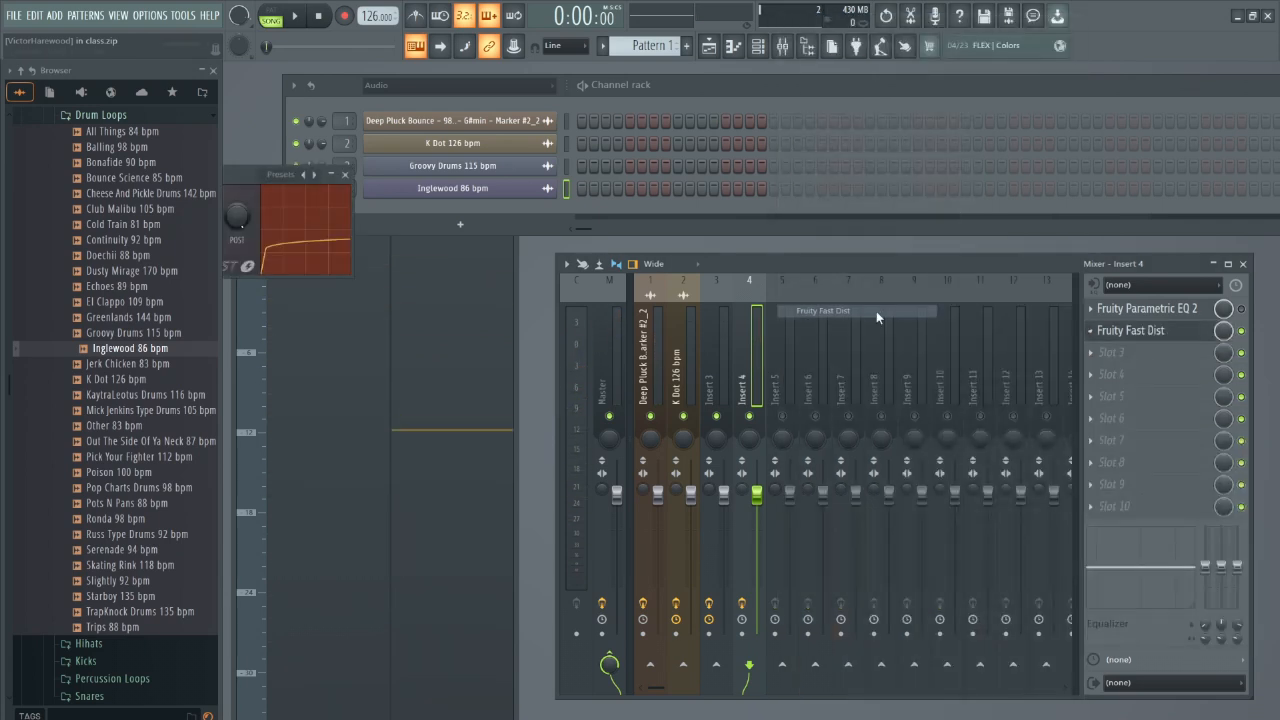
drag(242, 170, 518, 196)
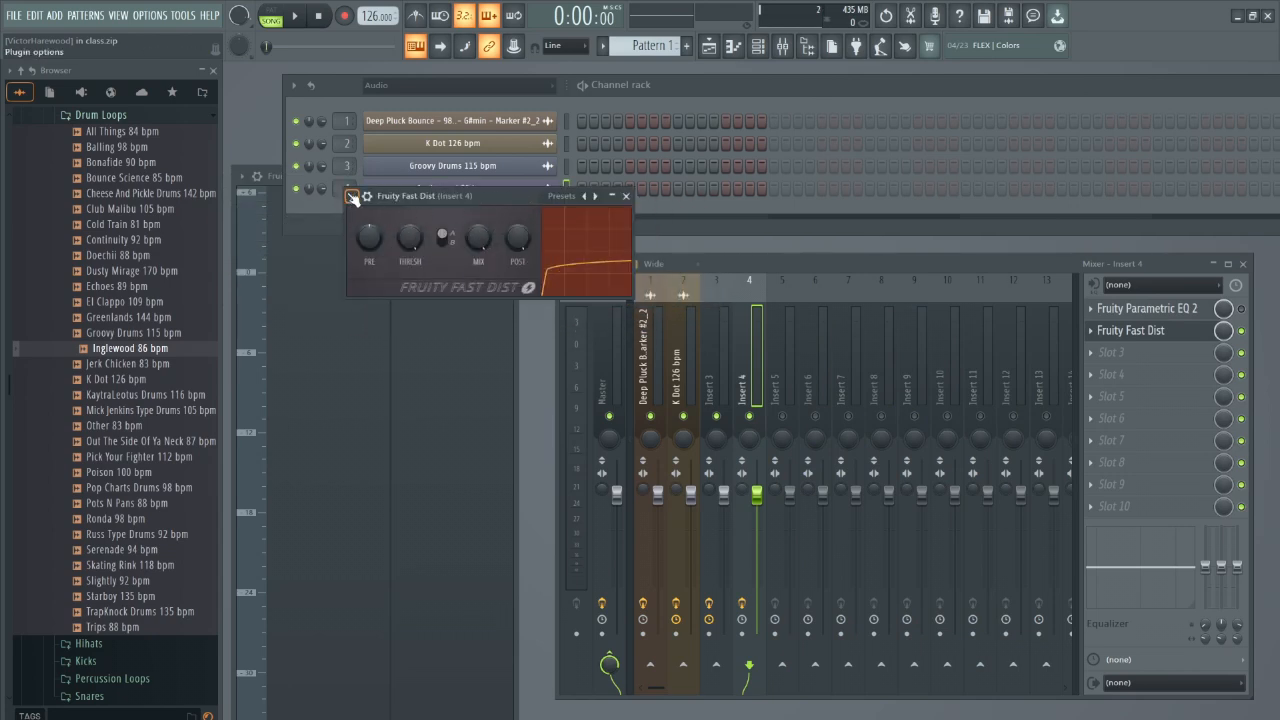
Audition the overdrive and fuzz presets of Fruity Fast Dist while playing the song.
click(352, 197)
mouse_move(383, 250)
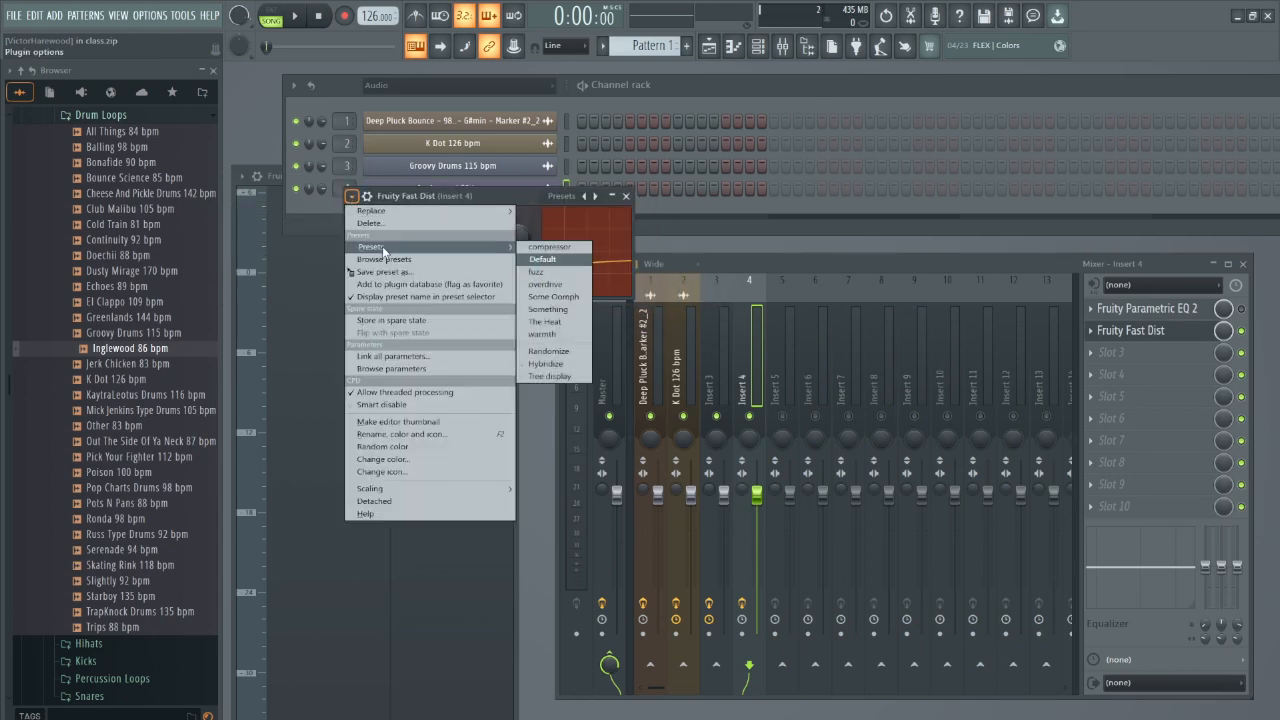
click(575, 286)
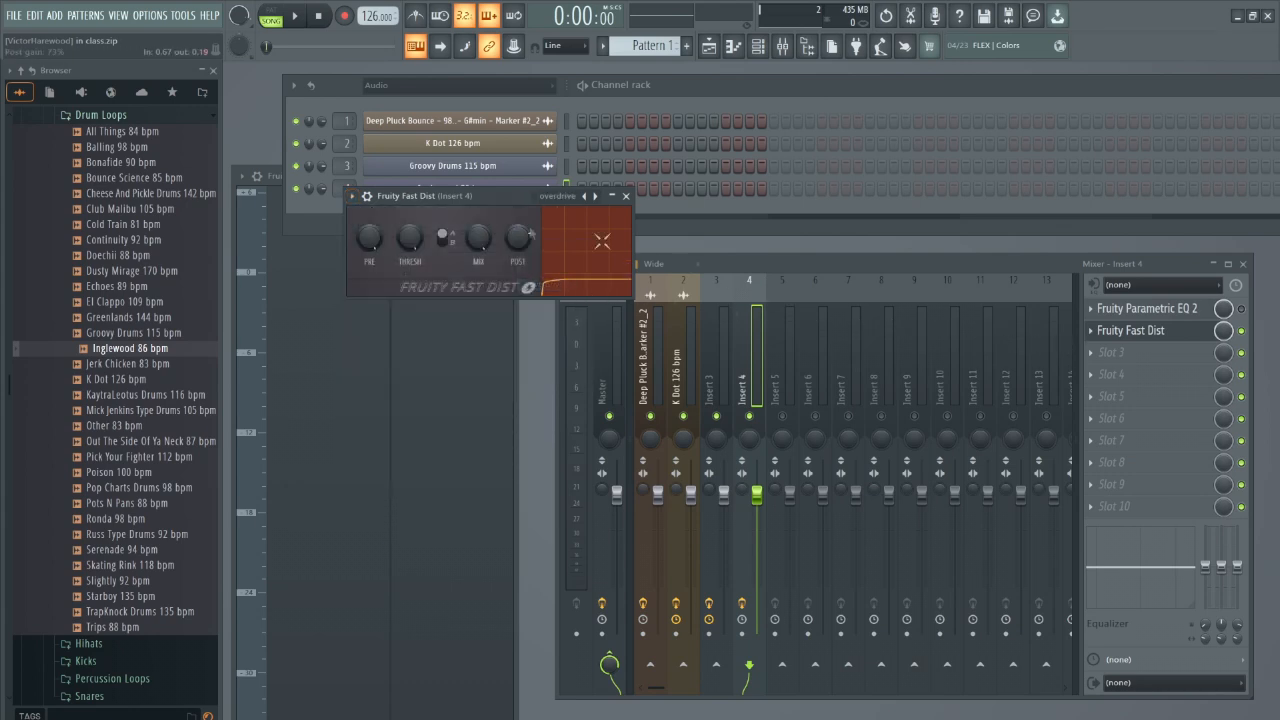
click(298, 20)
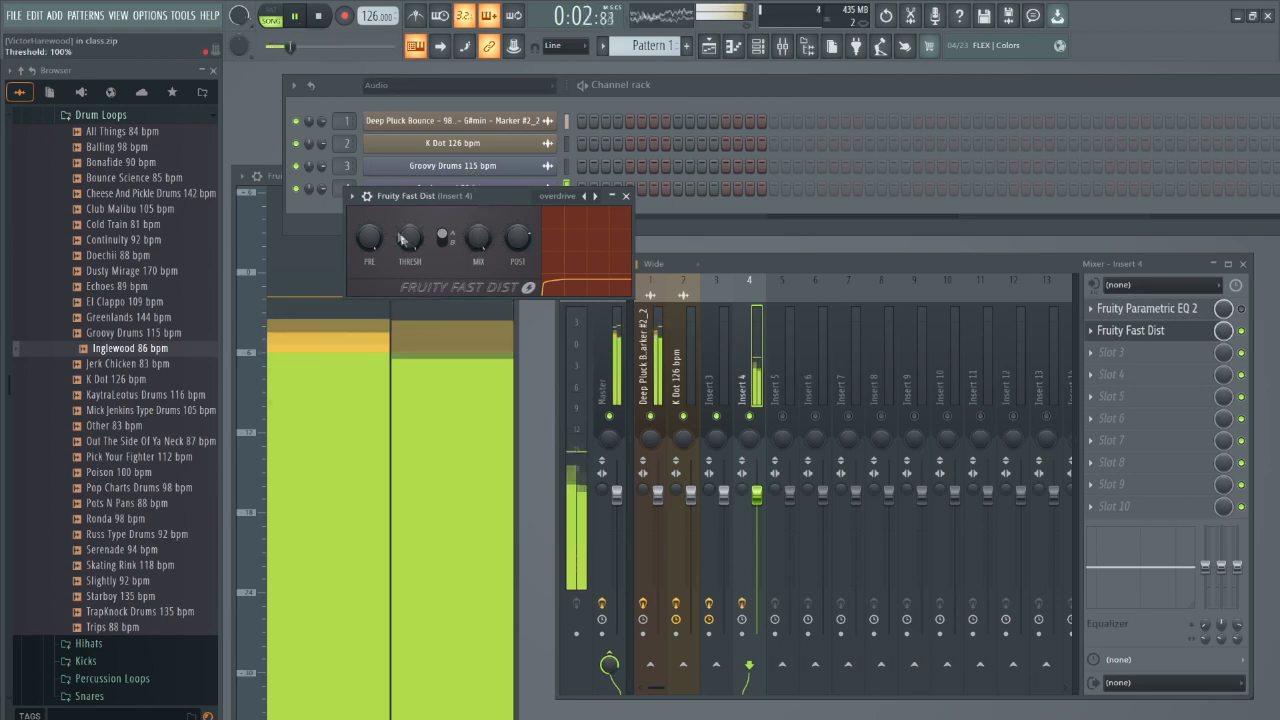
click(354, 198)
mouse_move(490, 246)
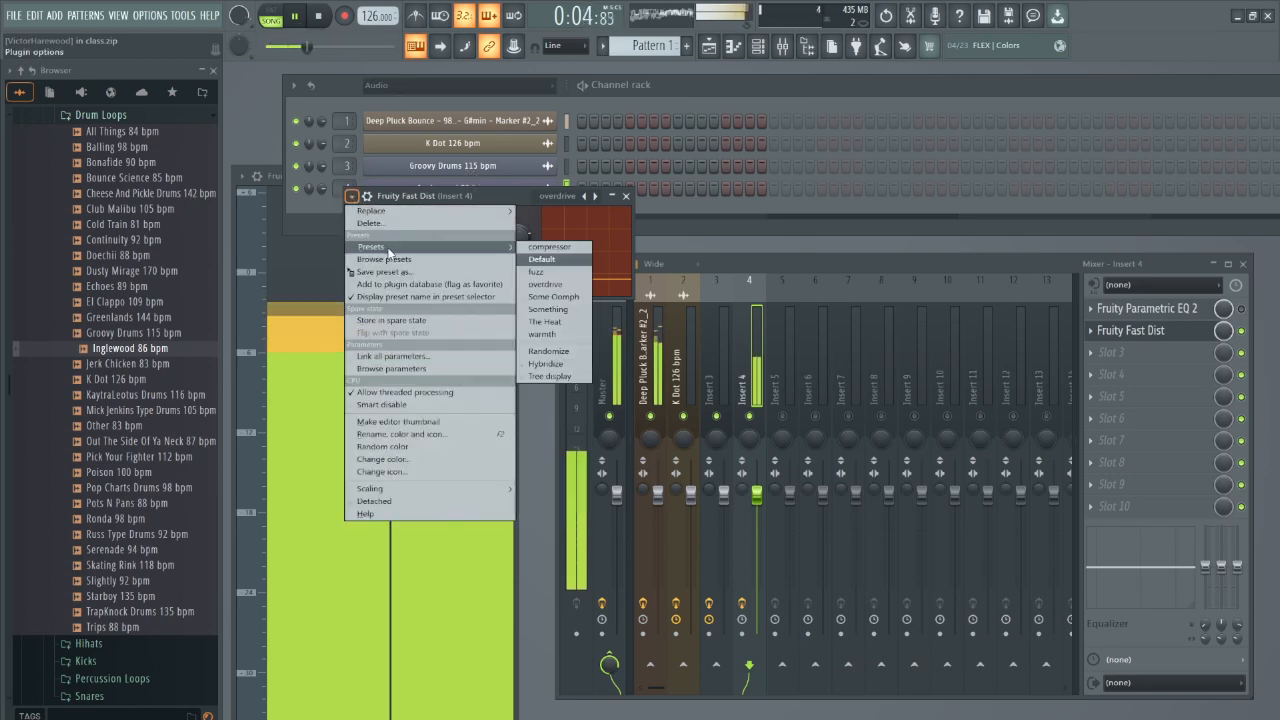
click(536, 271)
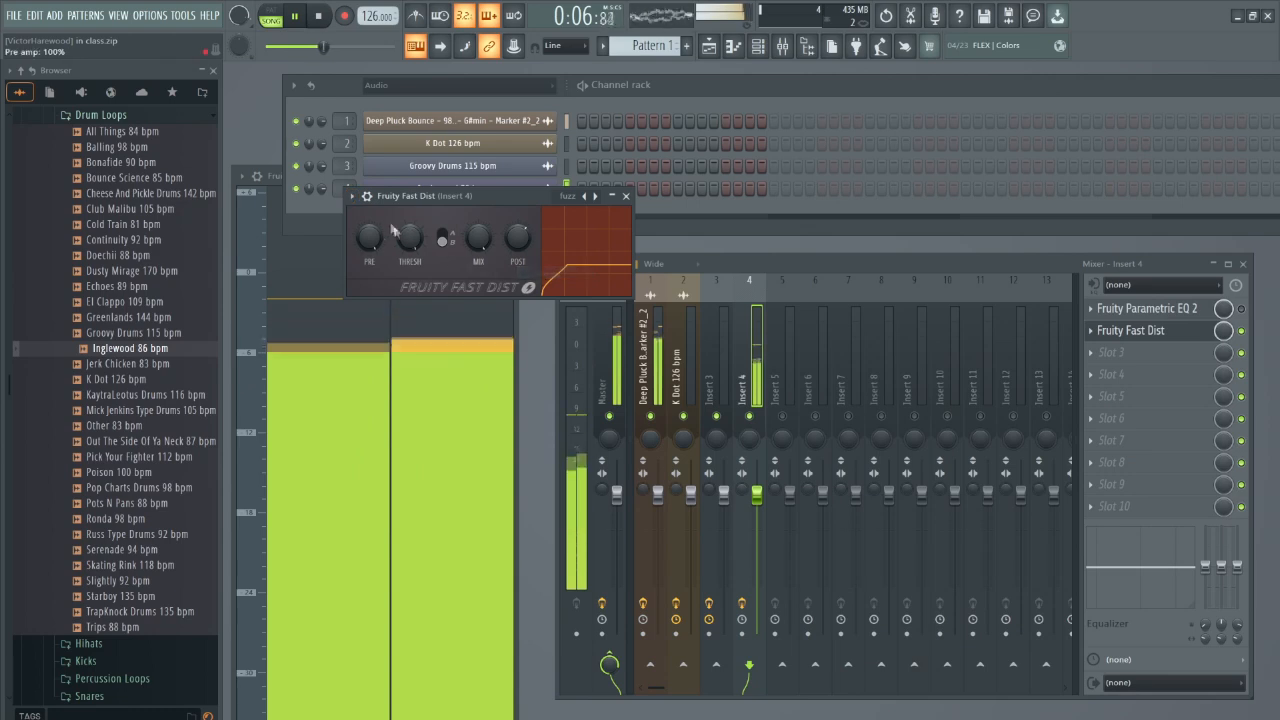
Apply The Heat preset to Fruity Fast Dist, listen to it in the song, and stop playback.
click(354, 197)
mouse_move(393, 247)
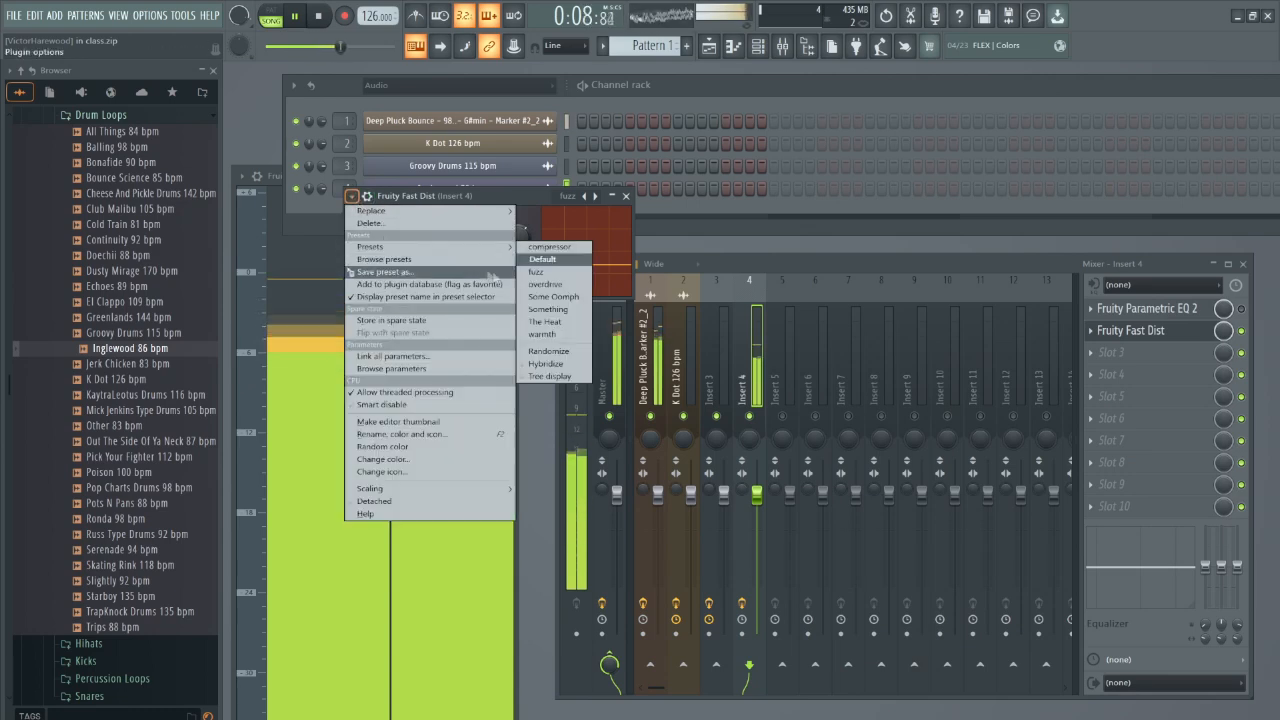
click(555, 322)
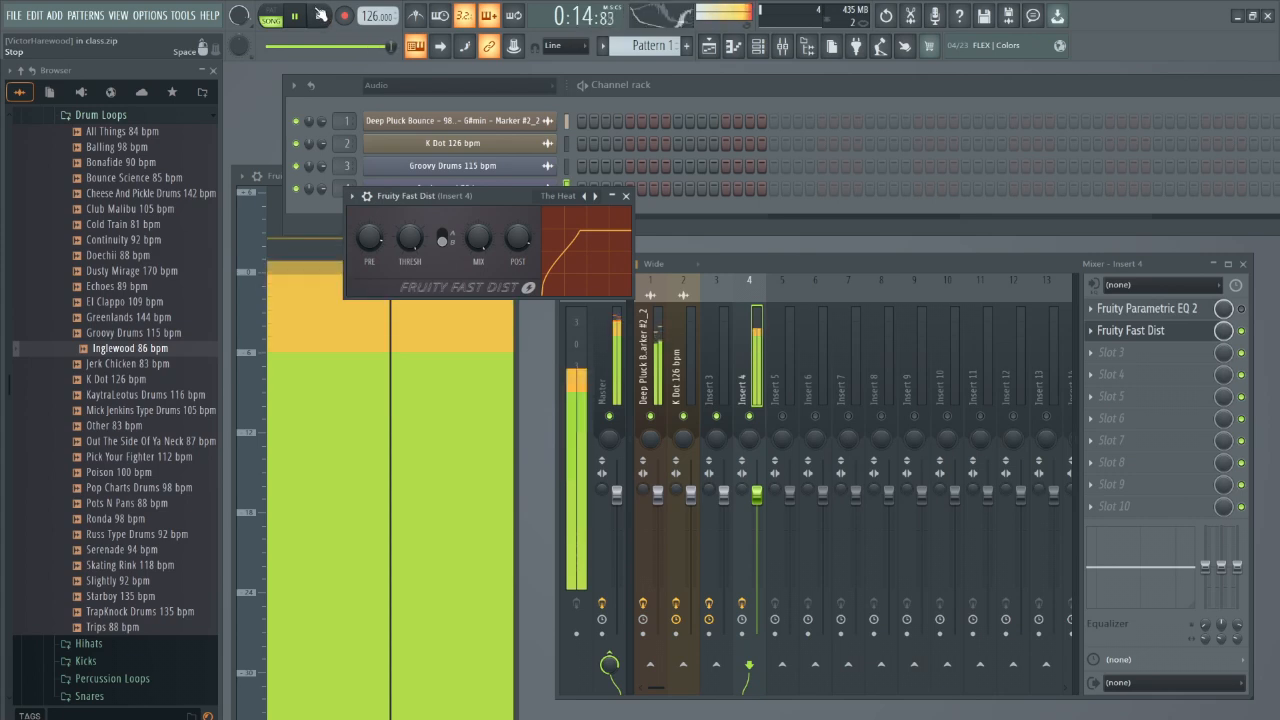
click(320, 15)
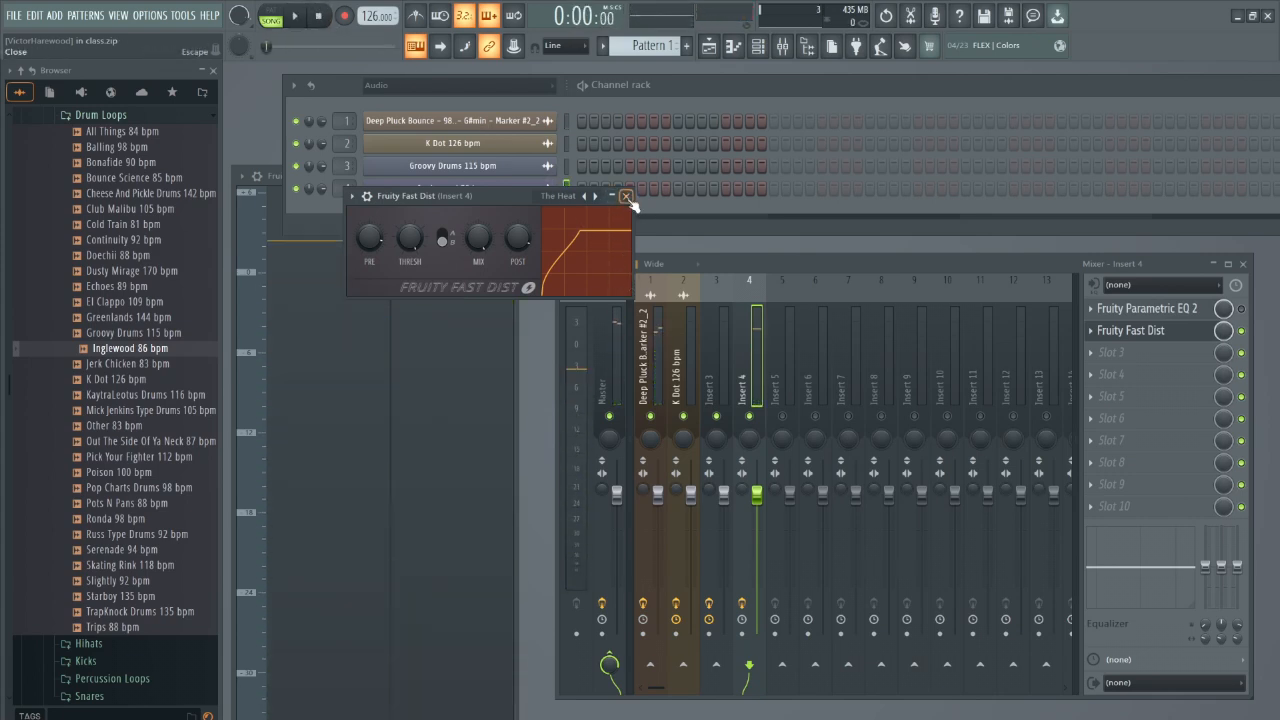
Add a FLEX instrument as a new channel in the channel rack.
click(711, 107)
click(386, 223)
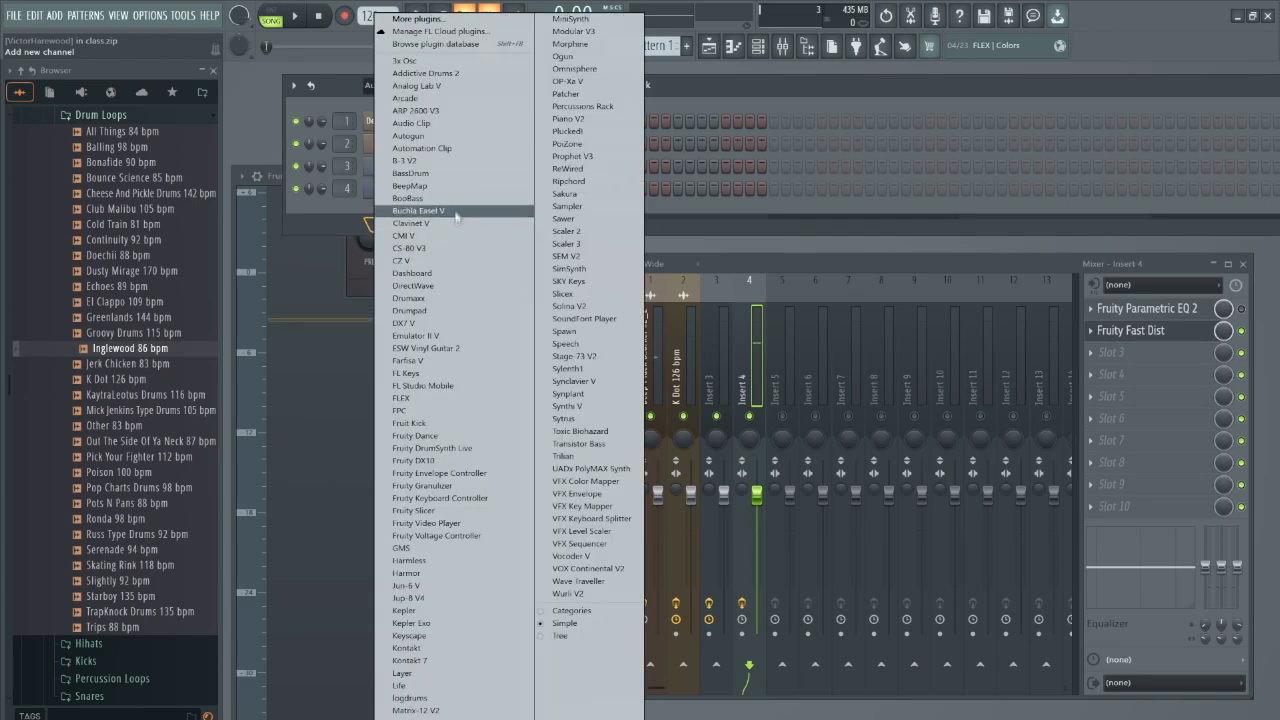
click(450, 397)
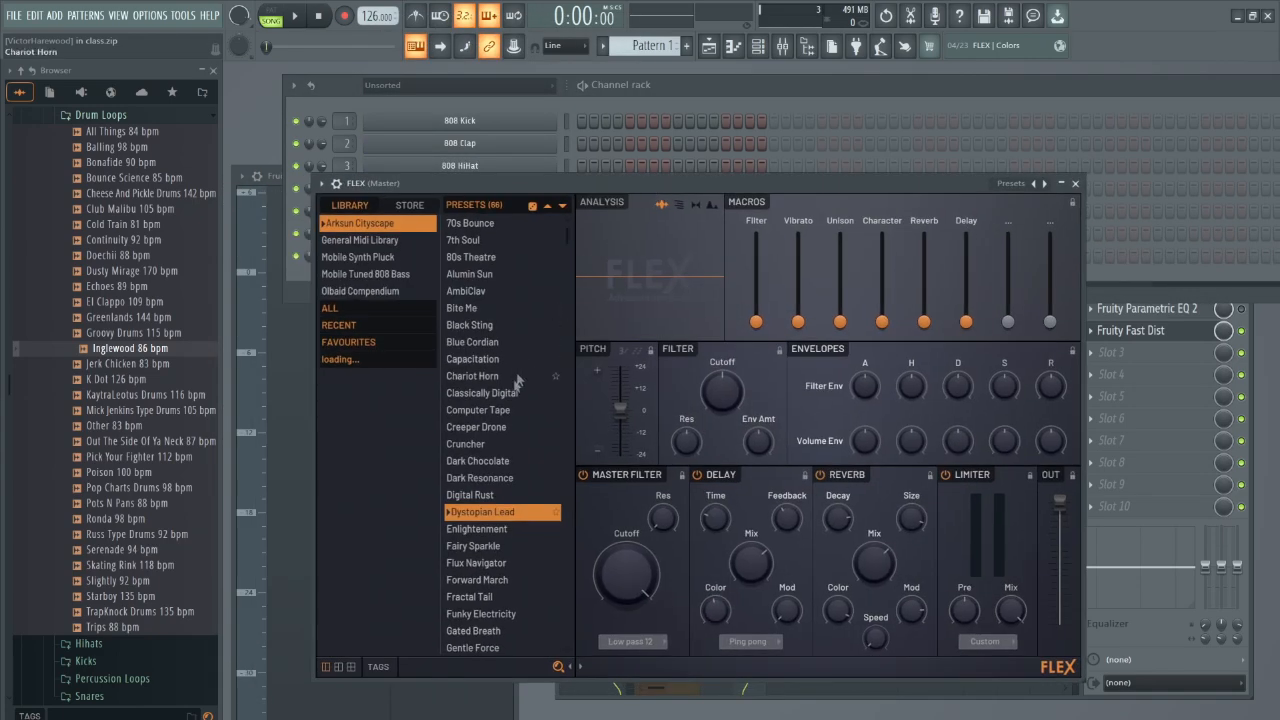
Search the FLEX presets for "guitar" and show the matches from the General Midi Library.
click(439, 667)
text(guitar)
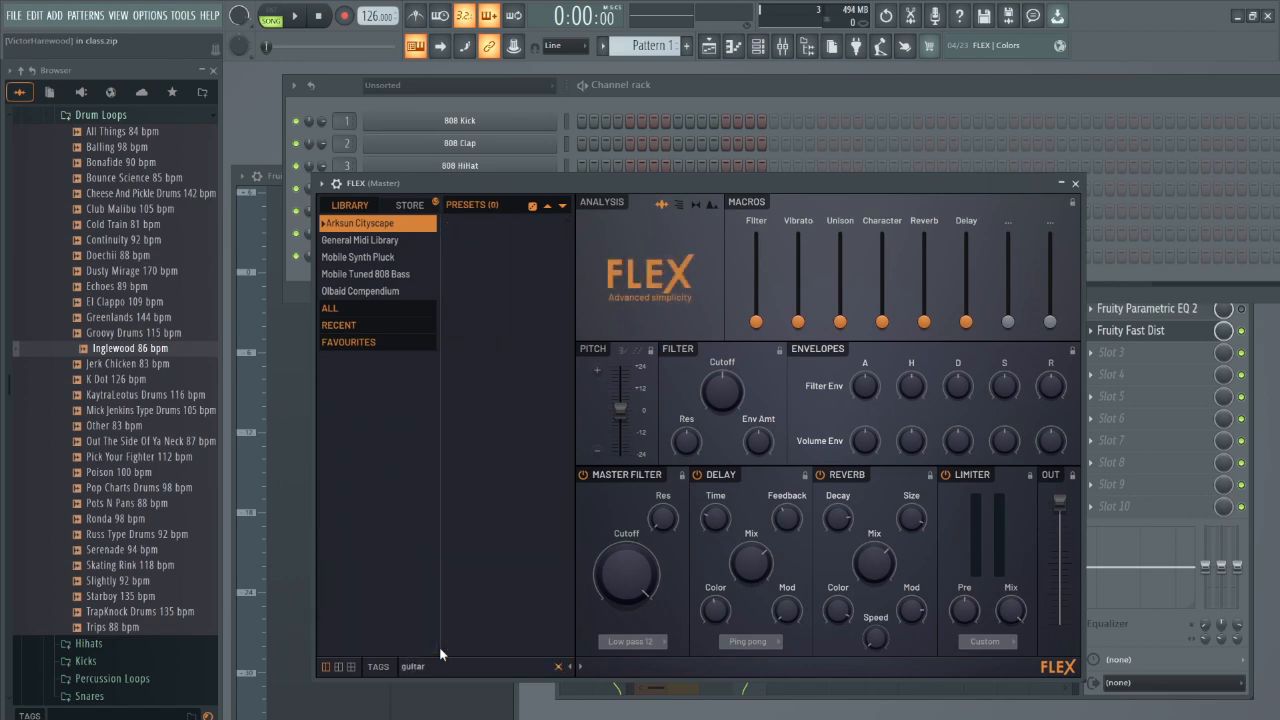
click(378, 241)
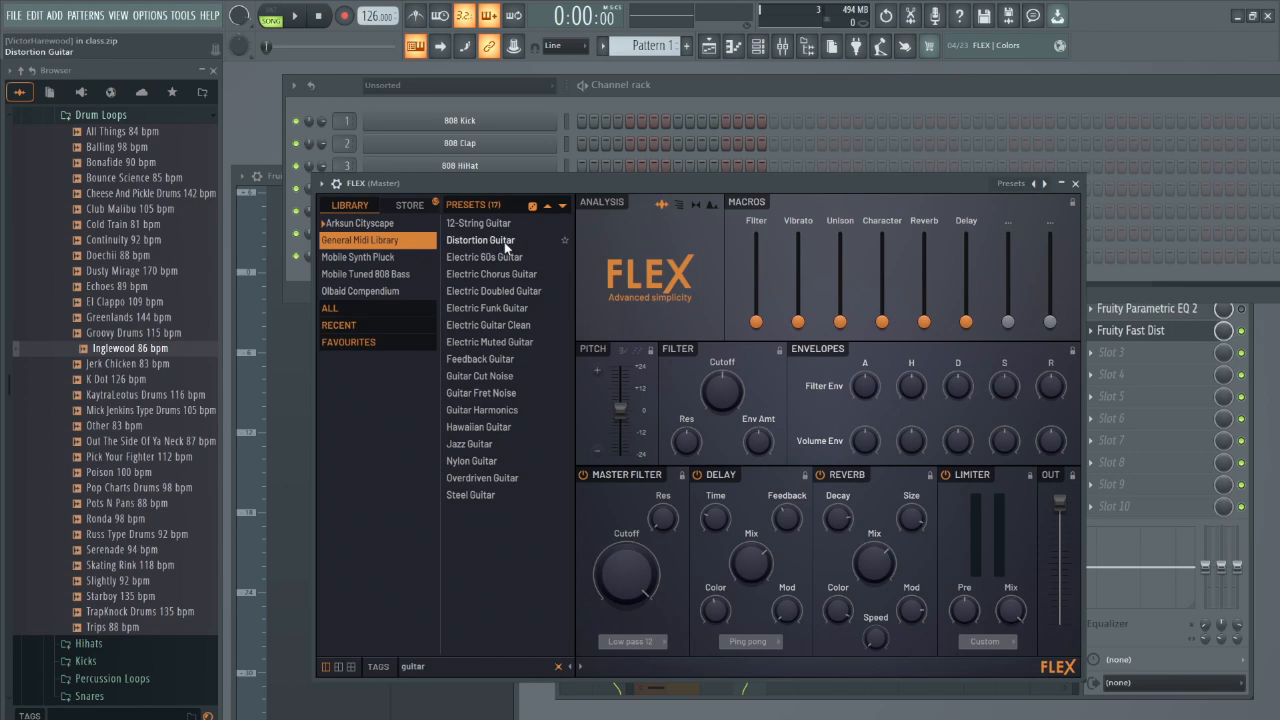
Load the Nylon Guitar preset in FLEX and route its channel to mixer track Insert 6, with the track enabled.
click(481, 463)
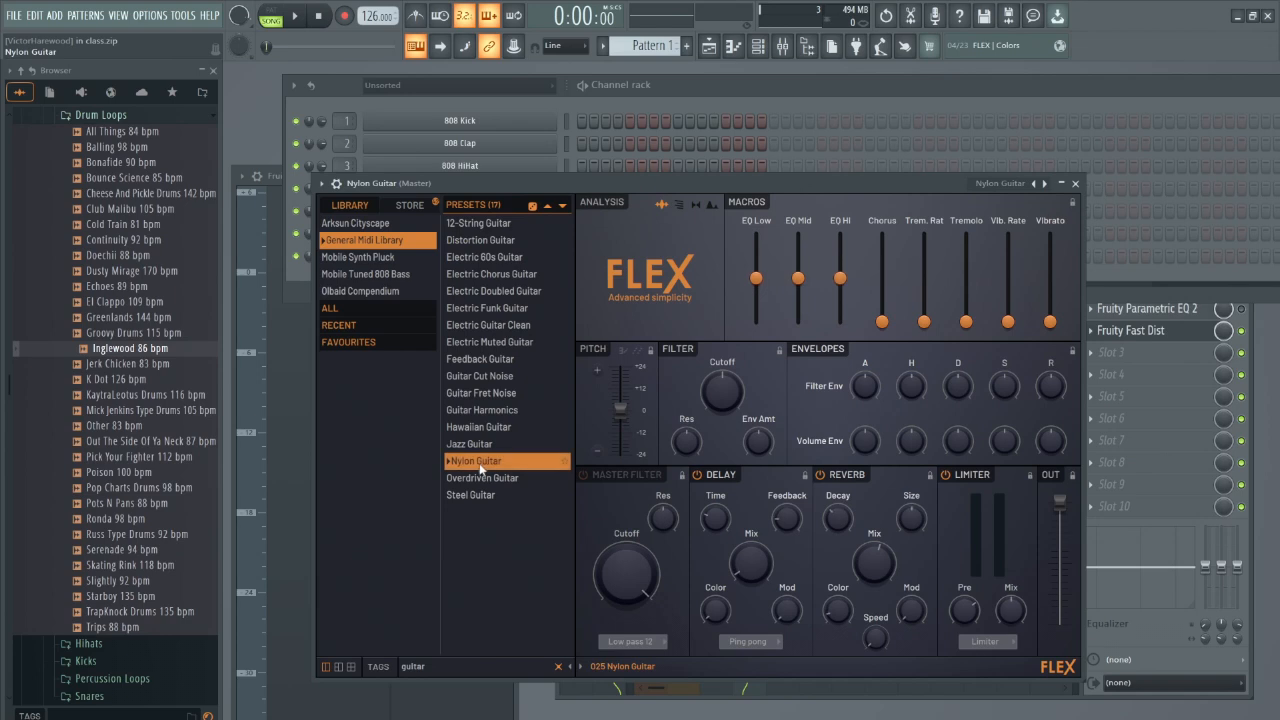
click(1075, 185)
drag(343, 256, 343, 232)
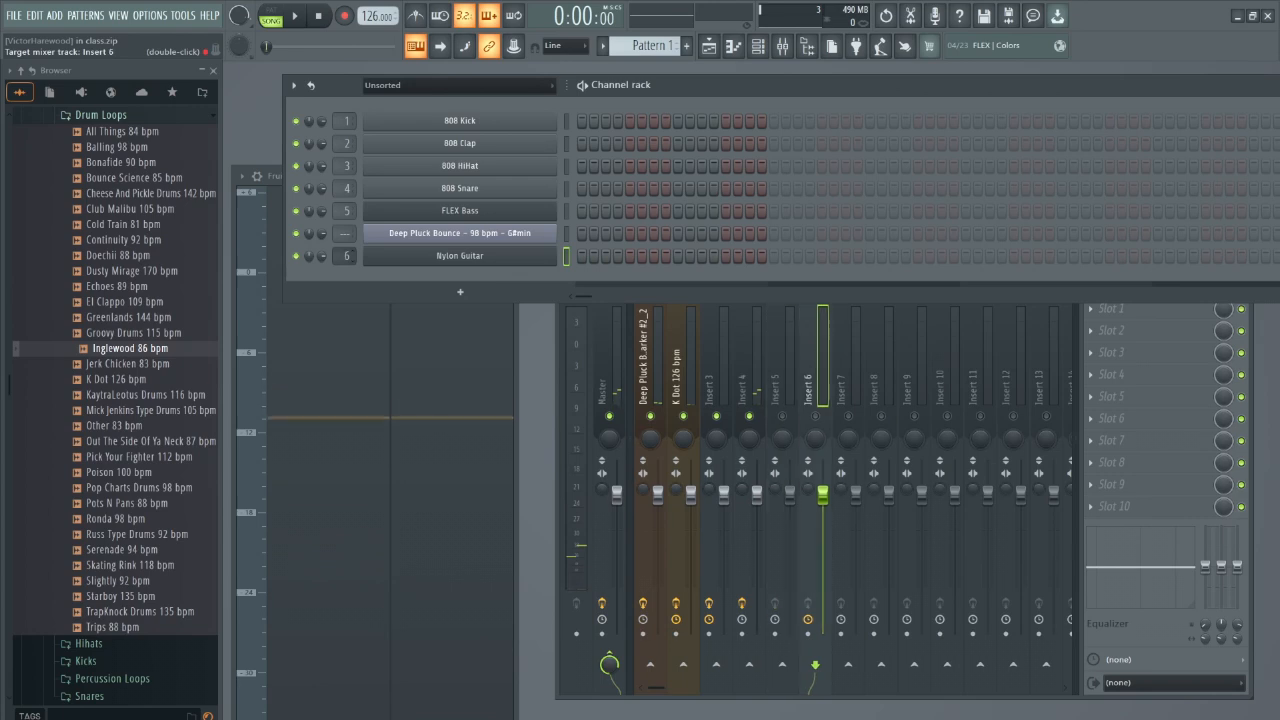
click(816, 417)
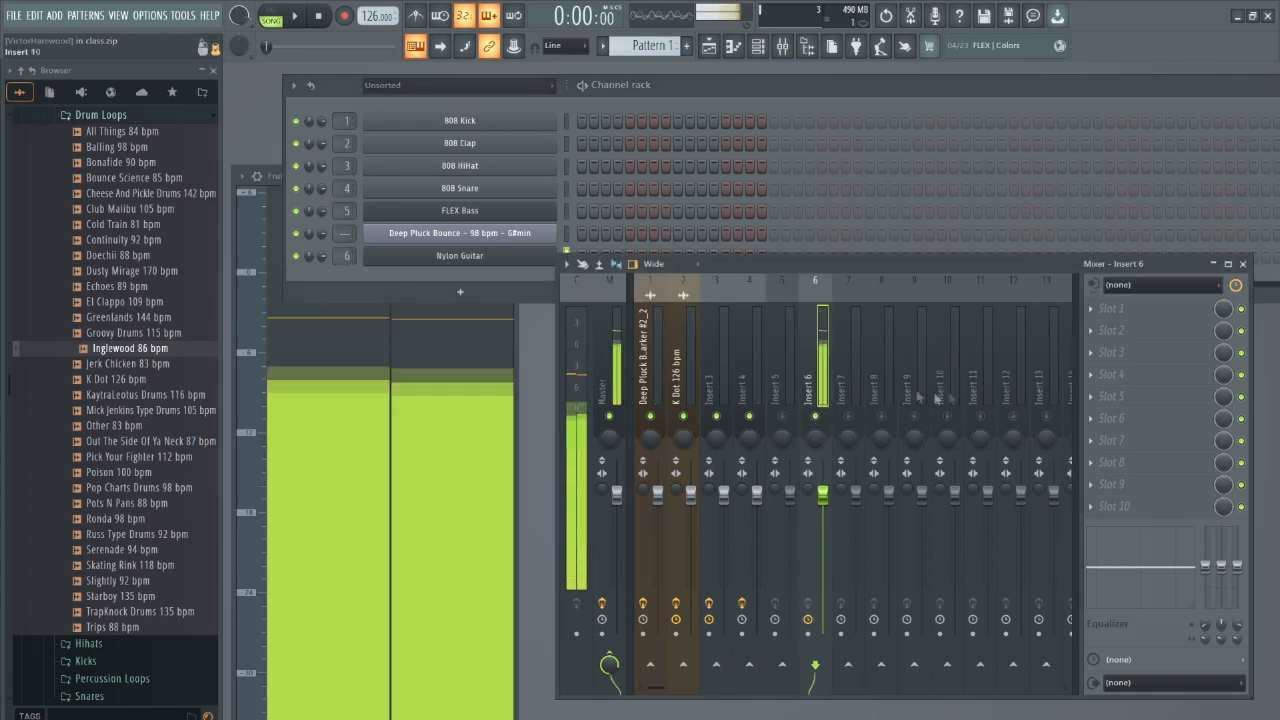
Add Fruity Fast Dist to the first effect slot of Insert 6 and apply The Heat preset.
click(1110, 308)
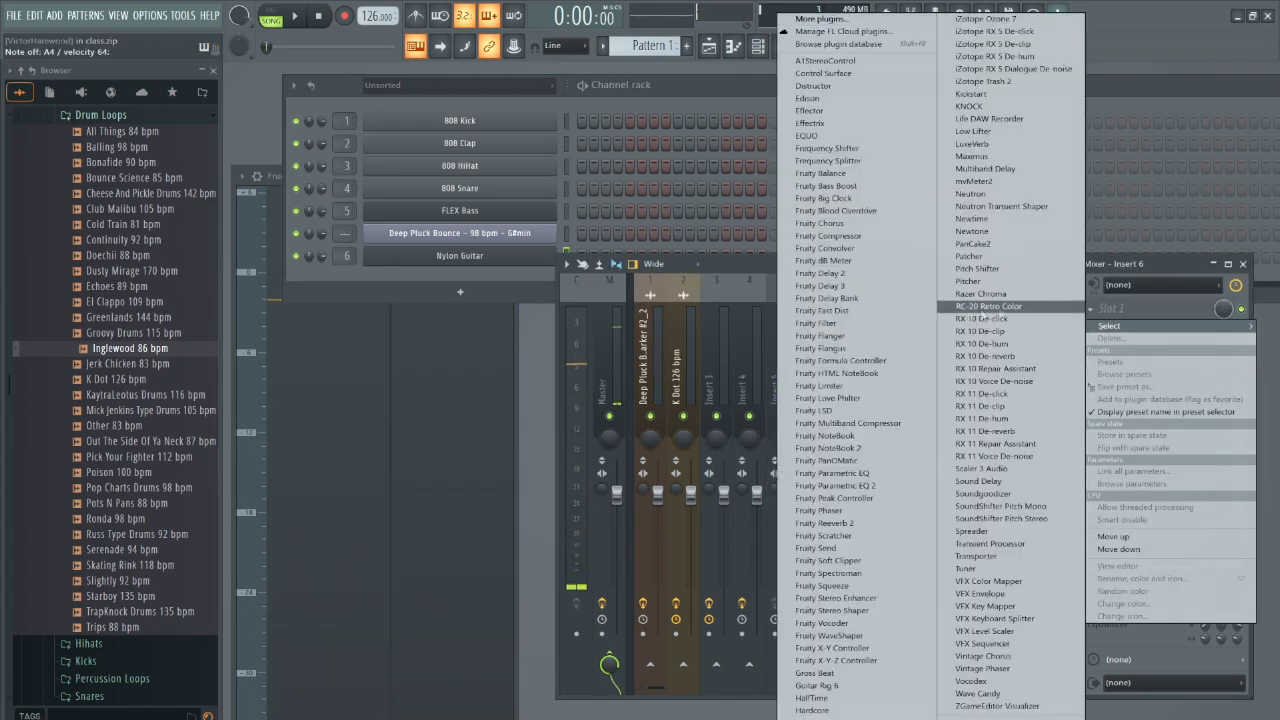
click(859, 311)
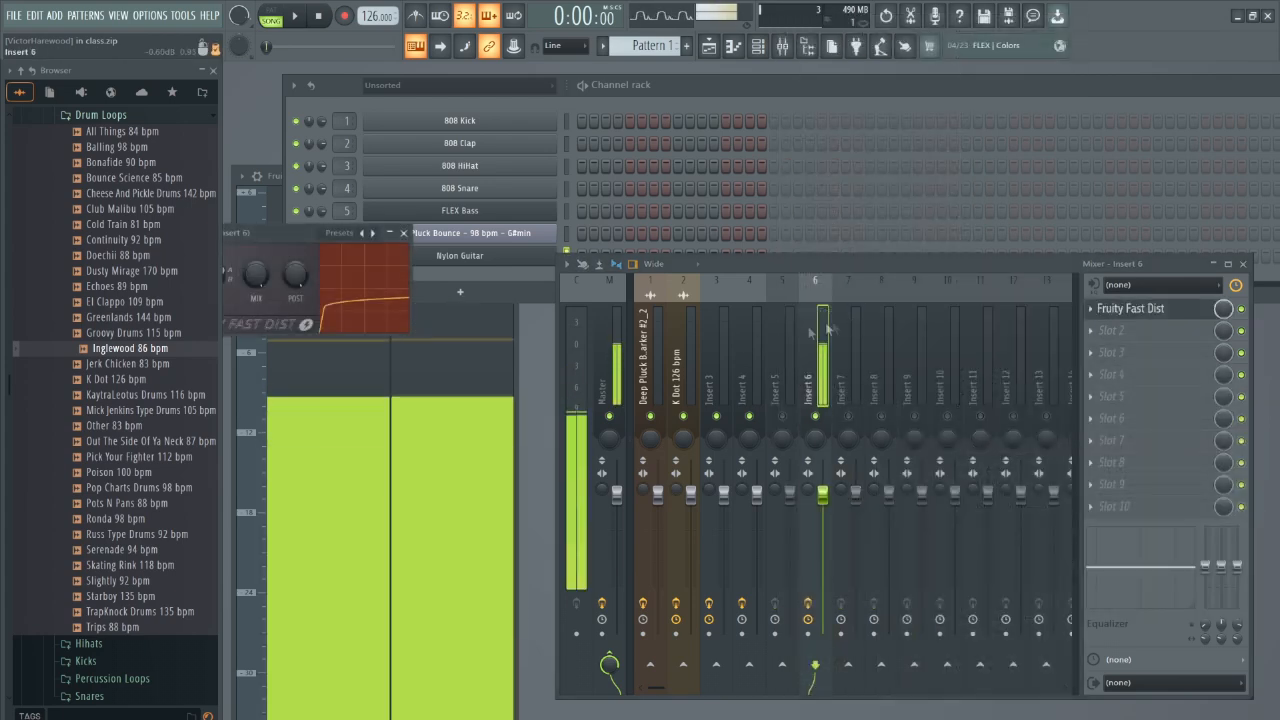
drag(250, 232, 450, 197)
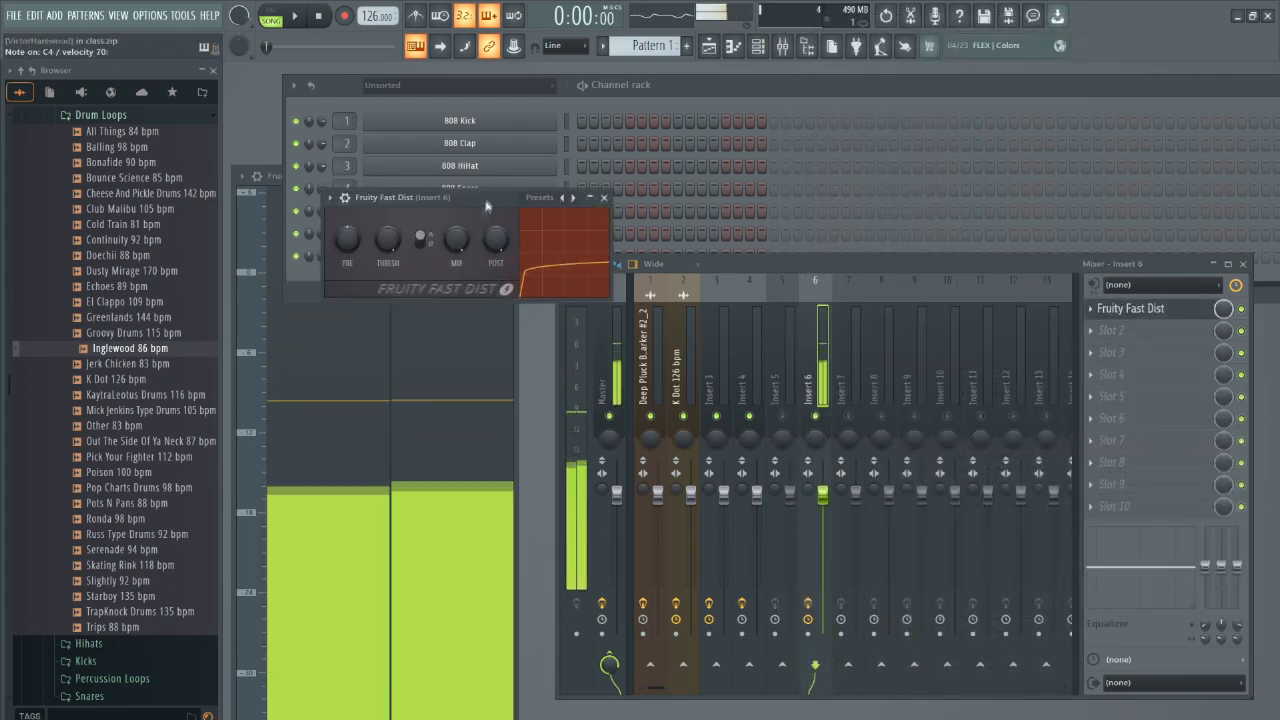
click(344, 198)
mouse_move(430, 248)
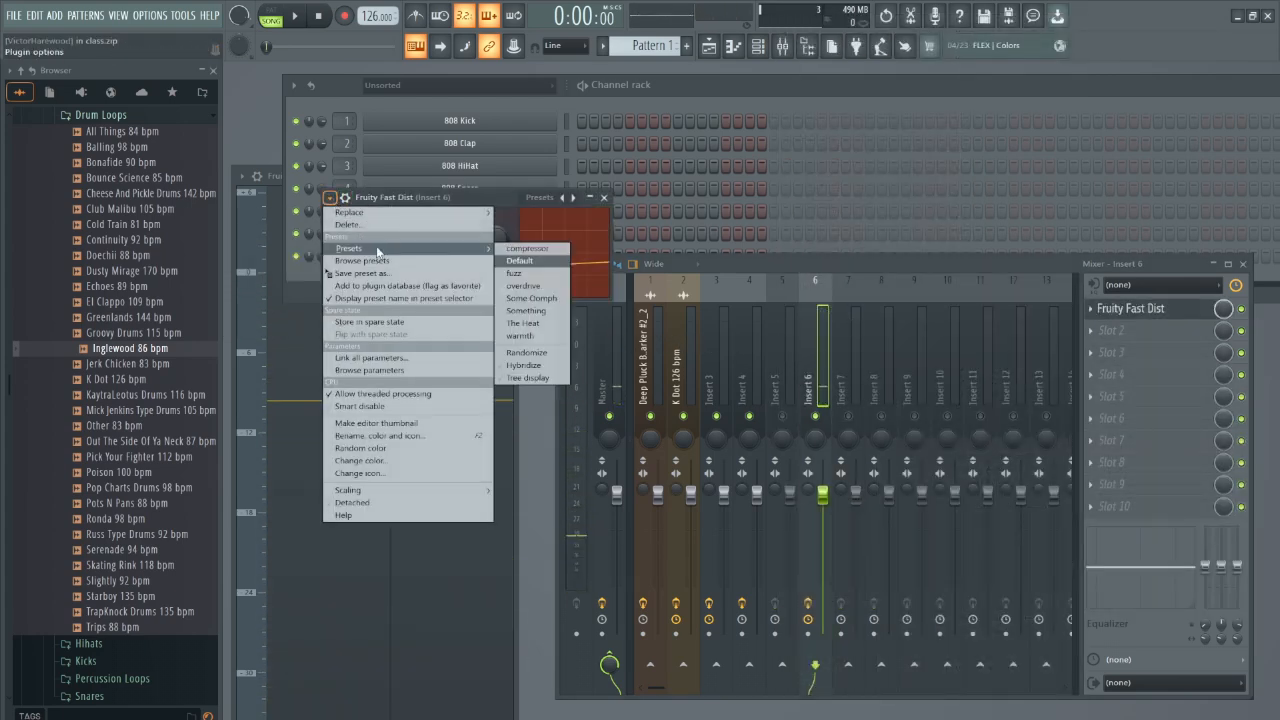
click(558, 322)
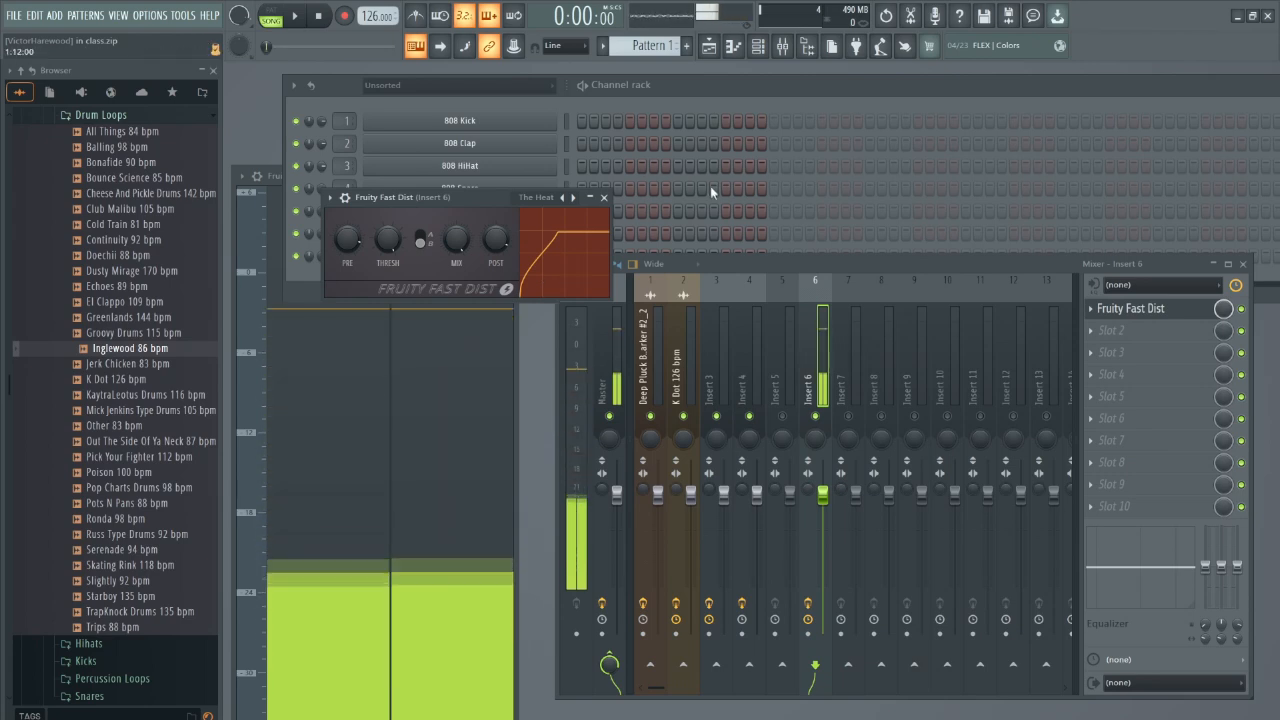
click(603, 197)
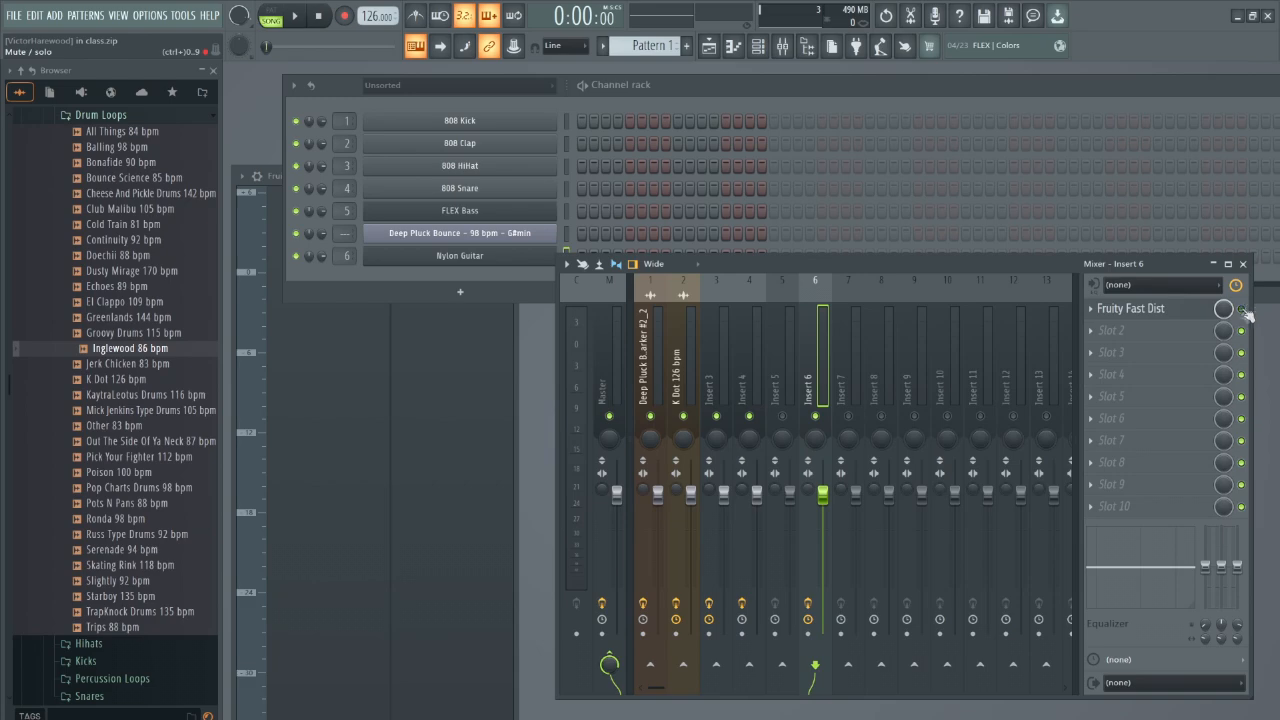
Add Fruity Compressor to the second effect slot of Insert 6 and move its window clear of the mixer.
click(1105, 333)
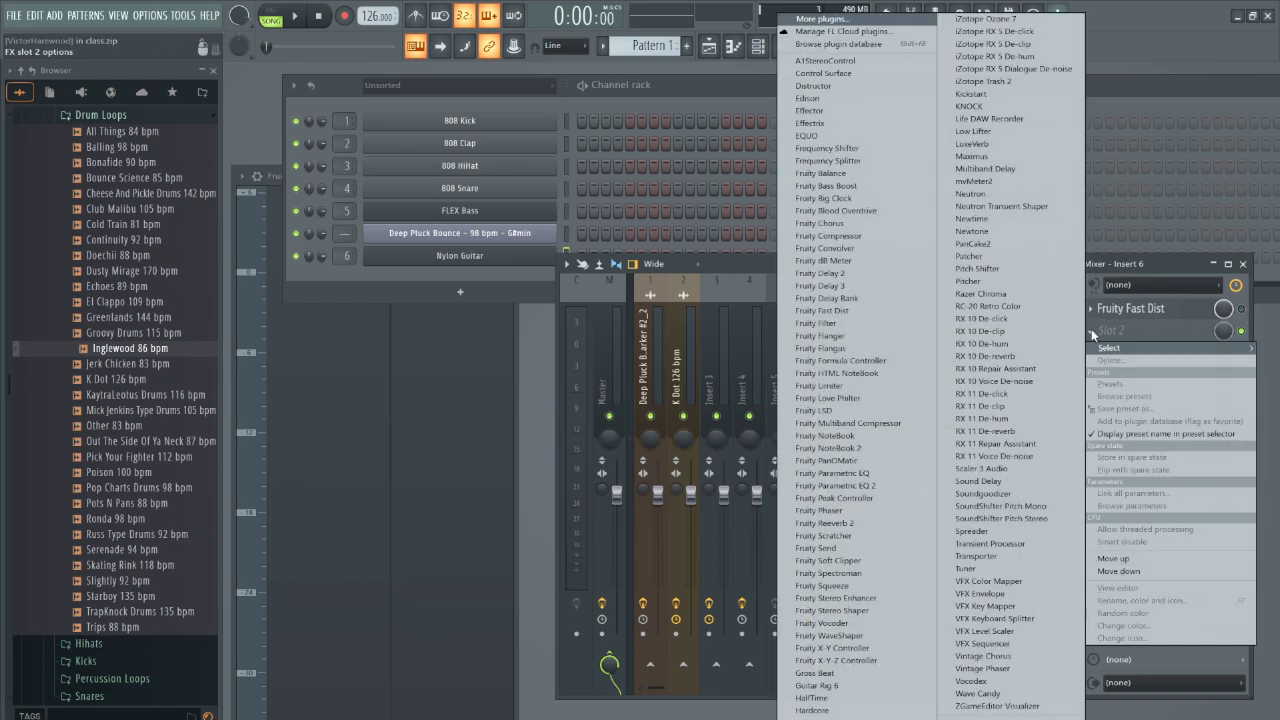
click(895, 238)
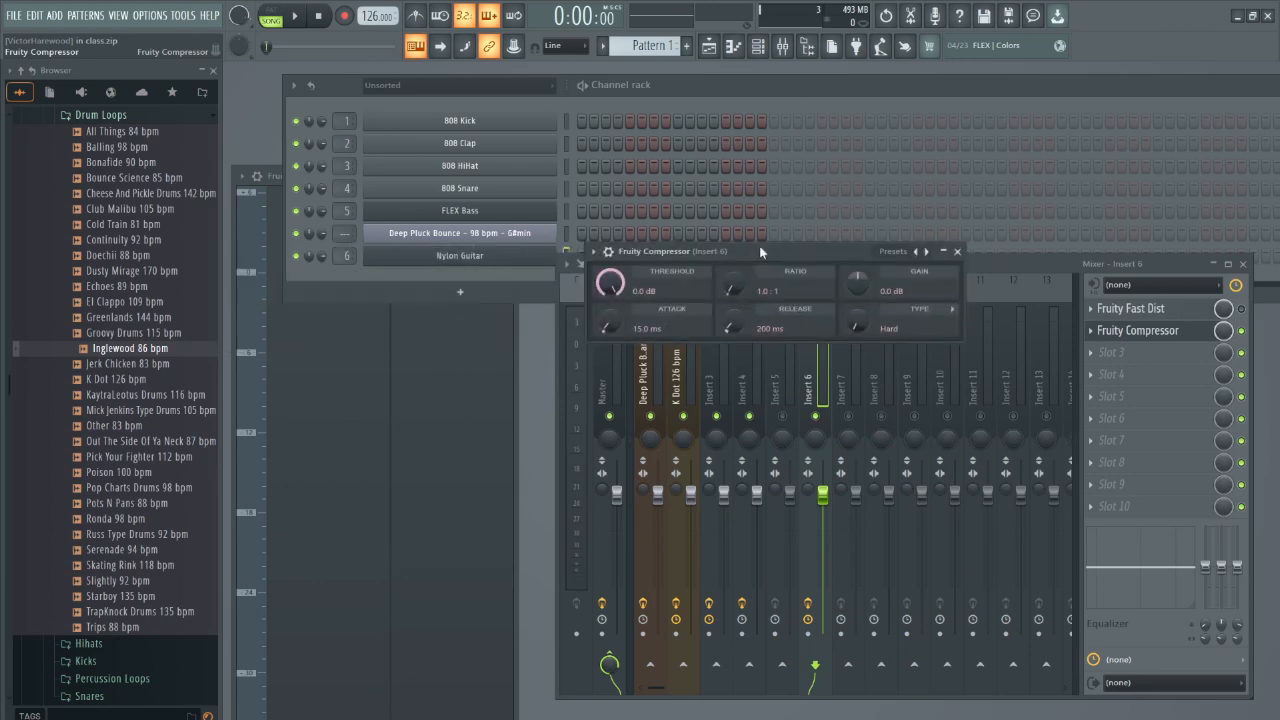
drag(760, 252, 767, 175)
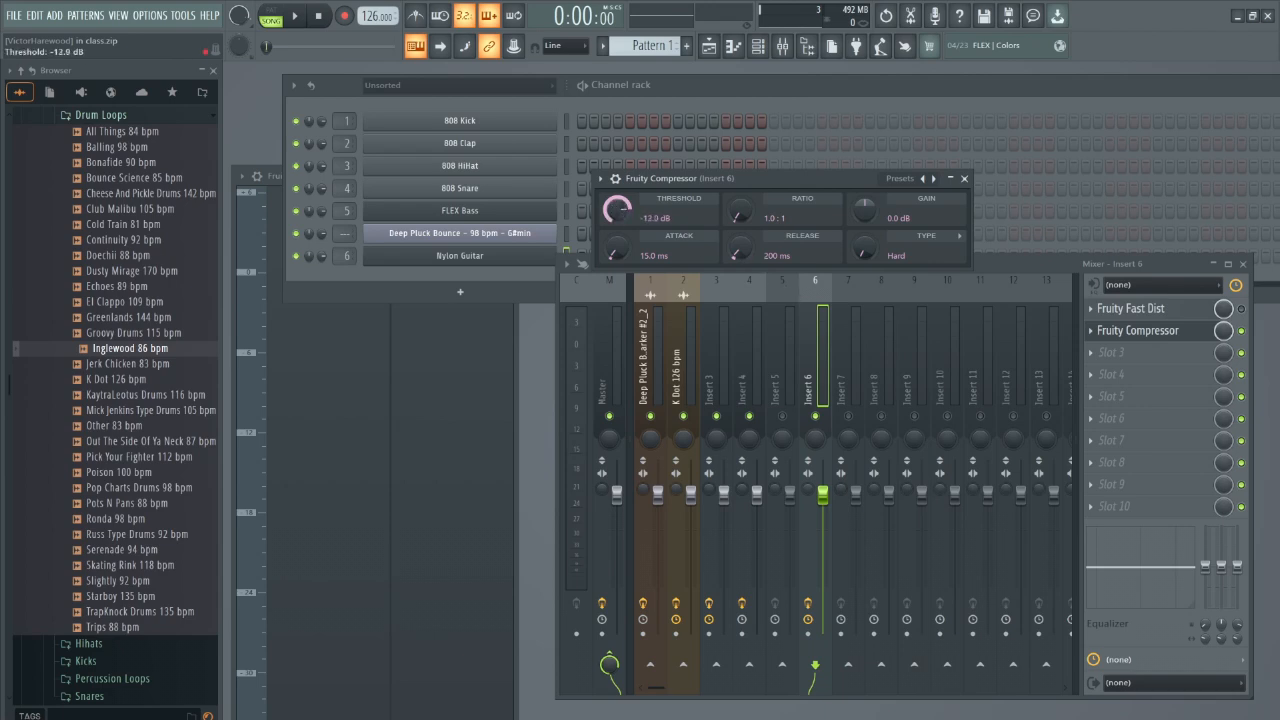
Set the compressor's threshold to -42.1 dB, ratio to 9.0:1 and gain to 25.7 dB.
drag(617, 210, 617, 290)
drag(617, 212, 617, 185)
drag(741, 213, 741, 185)
drag(738, 211, 738, 208)
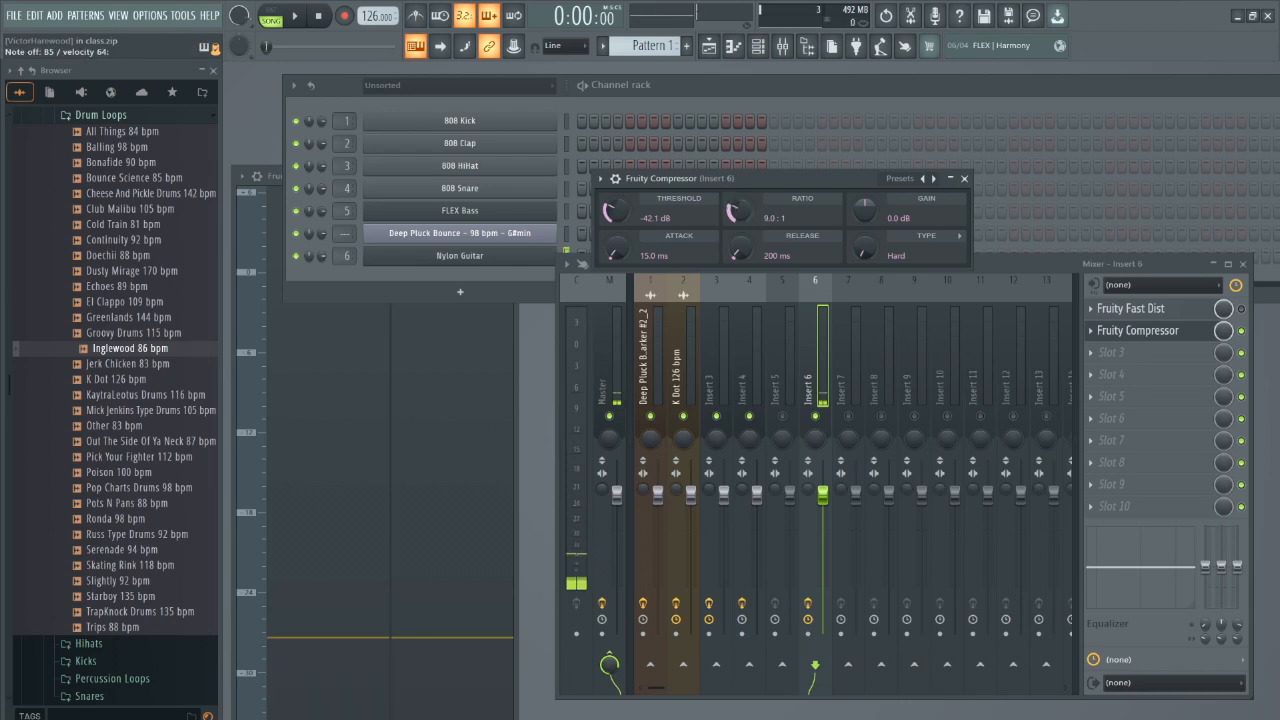
drag(866, 209, 866, 143)
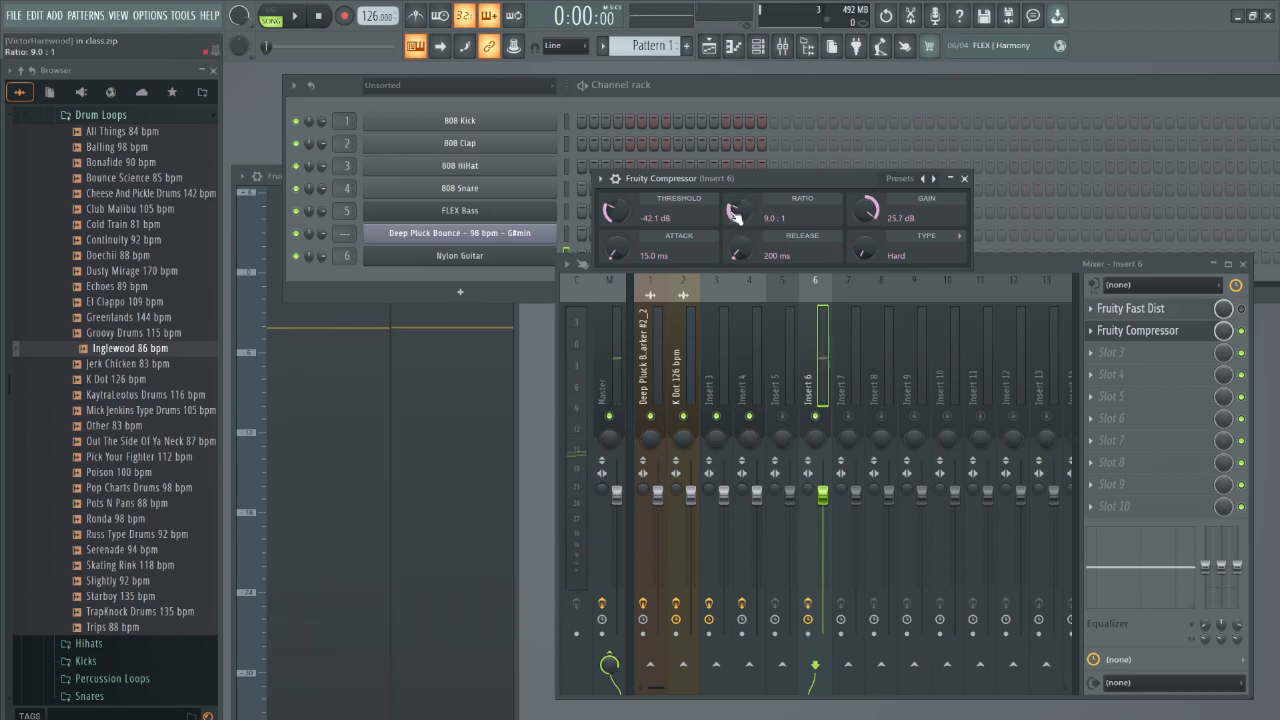
Lower the compressor's threshold to -56.1 dB and raise the ratio to 26.5:1, playing test notes on the guitar.
drag(615, 210, 615, 216)
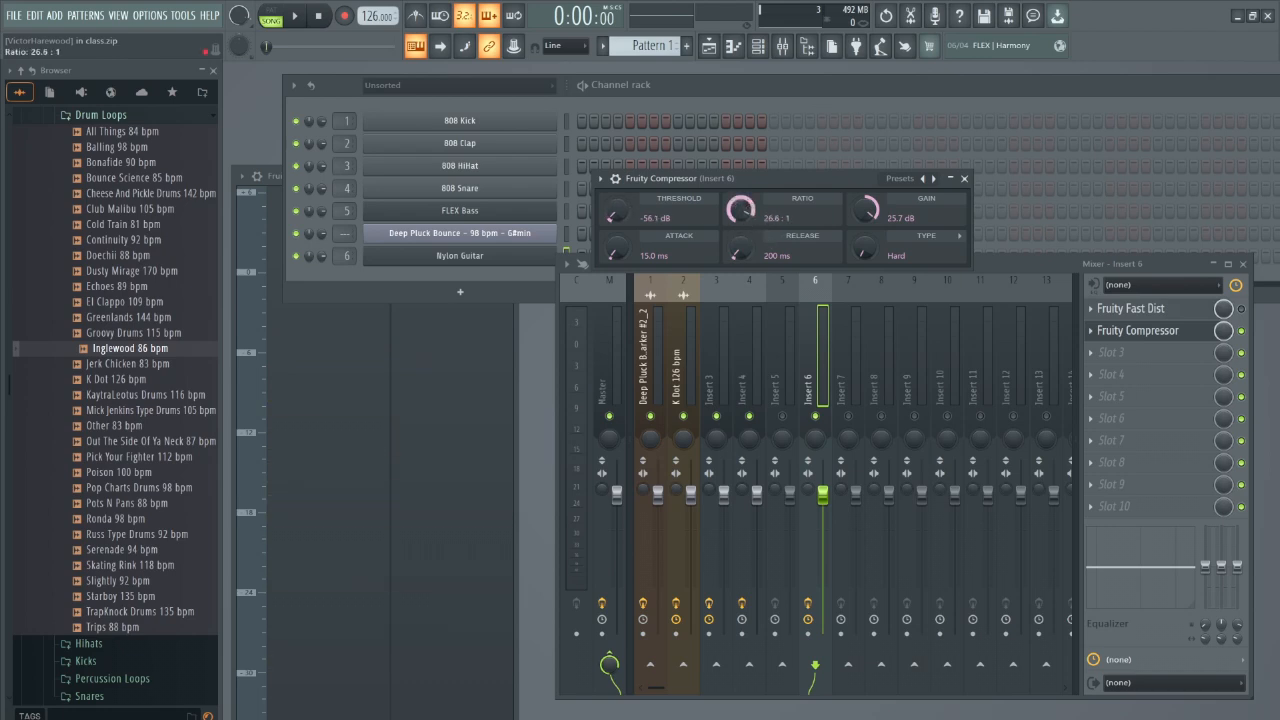
key(n)
key(n)
key(n)
key(n)
drag(740, 210, 740, 212)
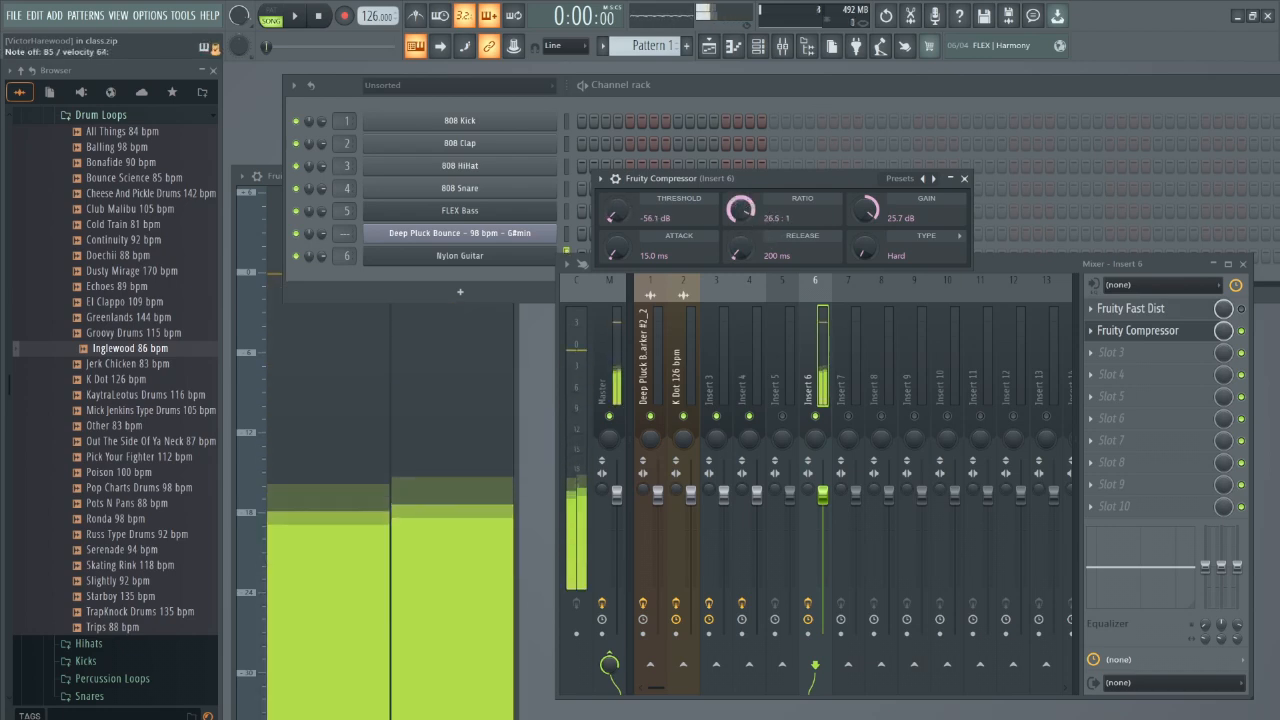
Push the compressor to a 30.0:1 ratio, 27.7 dB gain and -57.5 dB threshold while playing guitar notes.
key(n)
key(n)
drag(865, 208, 865, 203)
key(x)
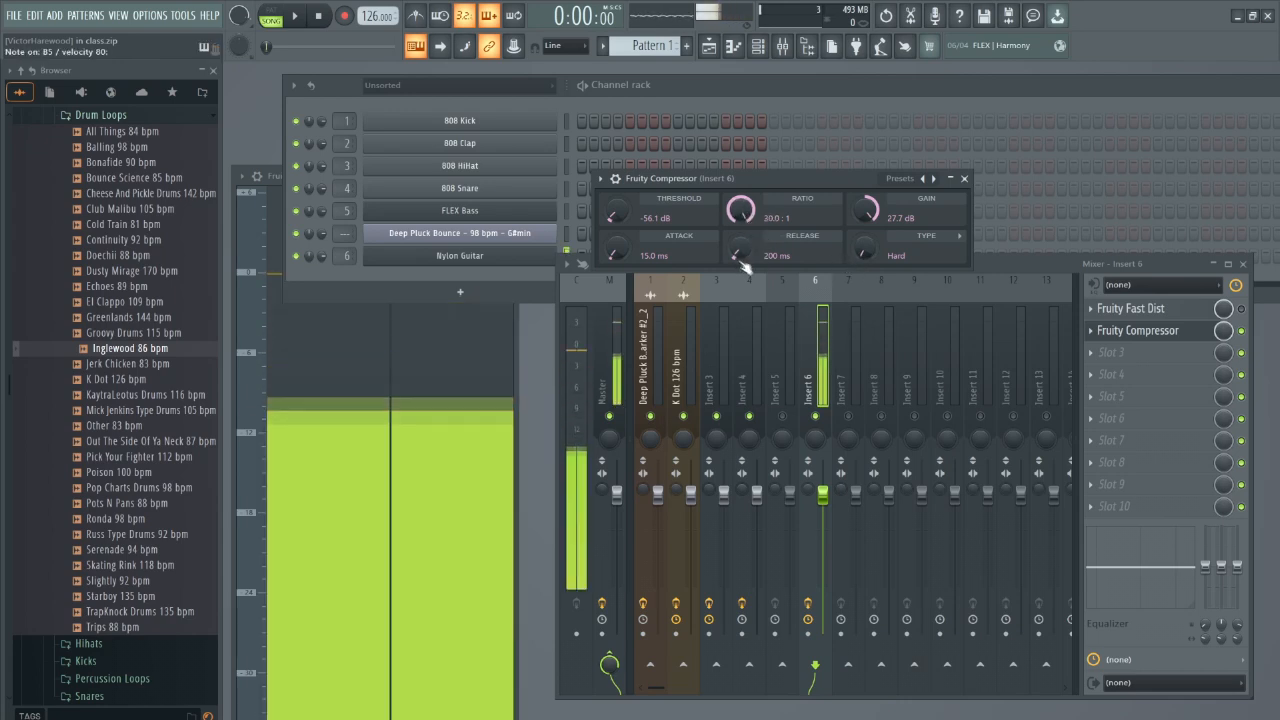
drag(617, 213, 617, 217)
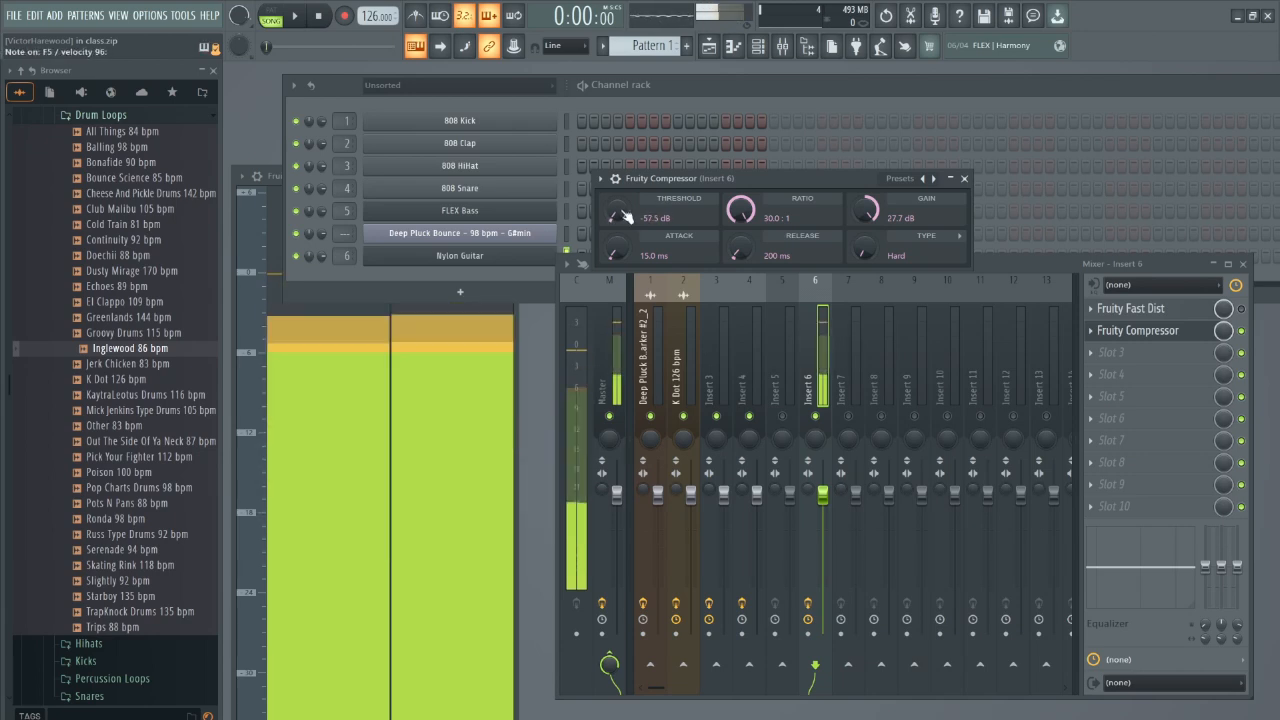